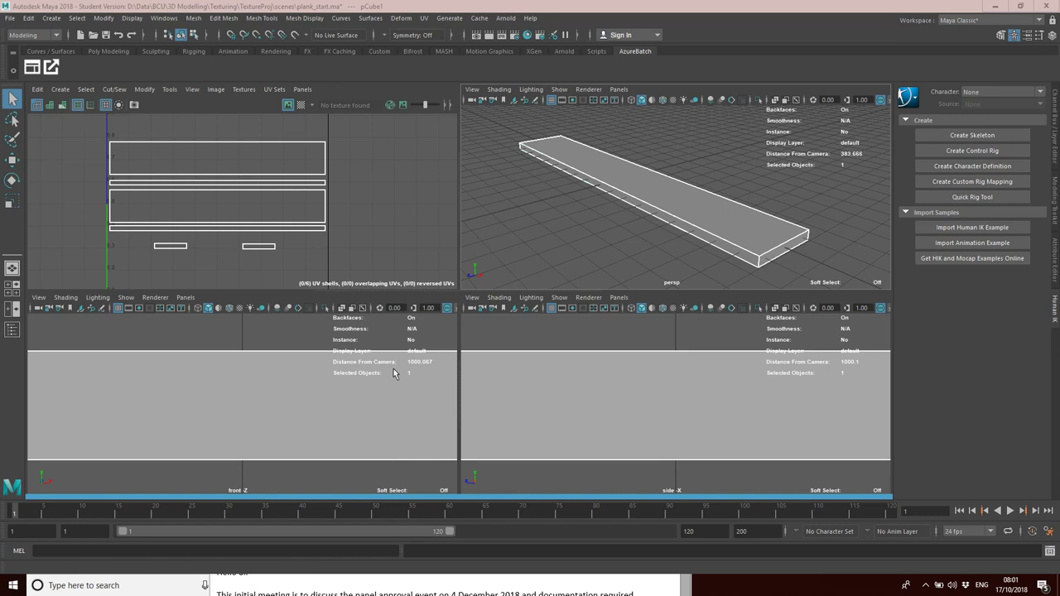
Switch from Maya to Photoshop so the plankLayout.tif UV layout is in front
key("super")
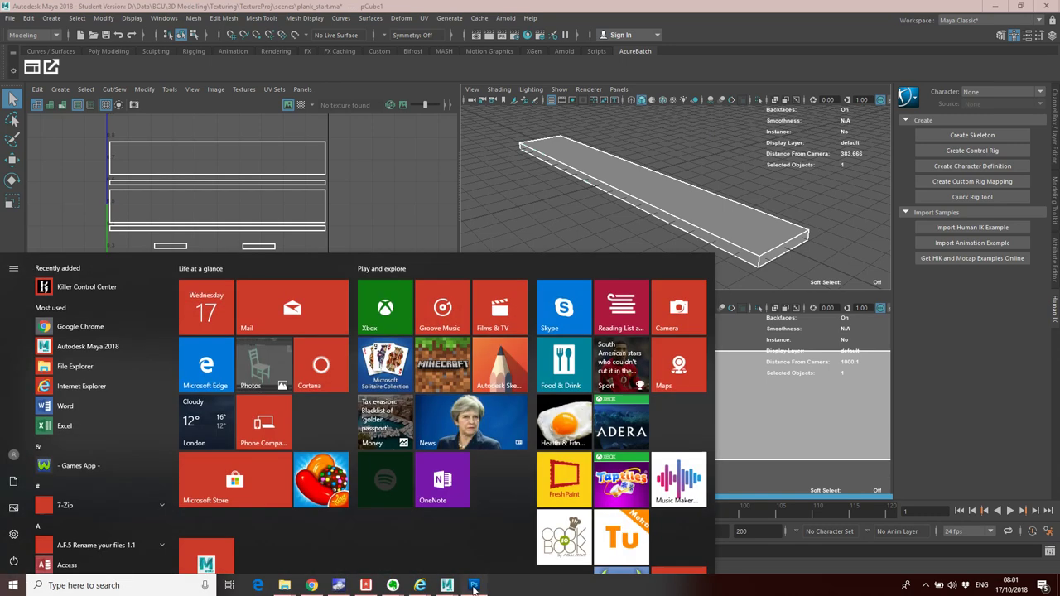
left_click(473, 586)
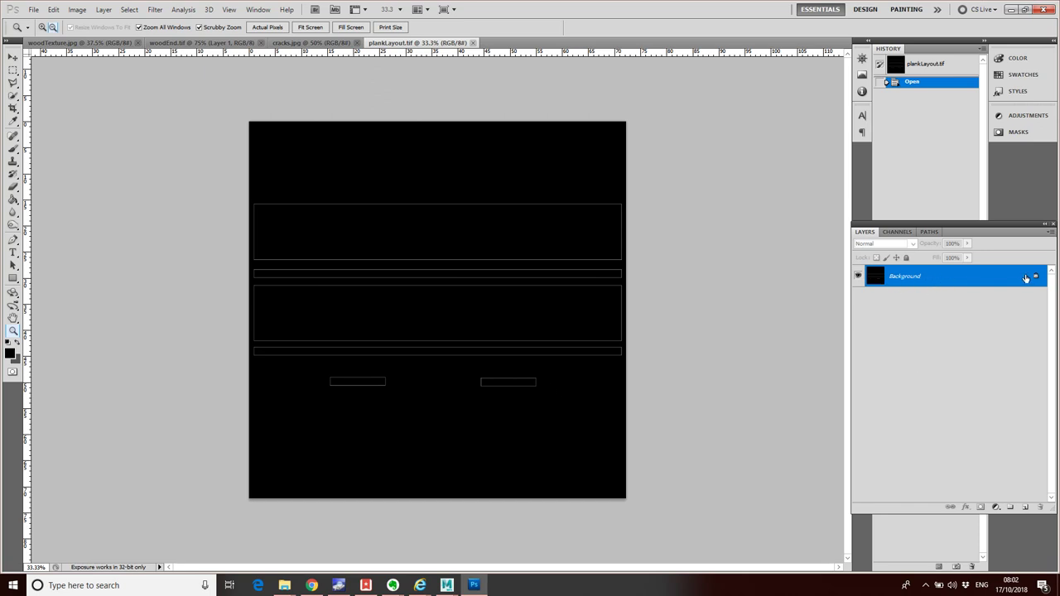
Convert the locked Background of plankLayout.tif into an editable layer named Layer 0
double_click(930, 280)
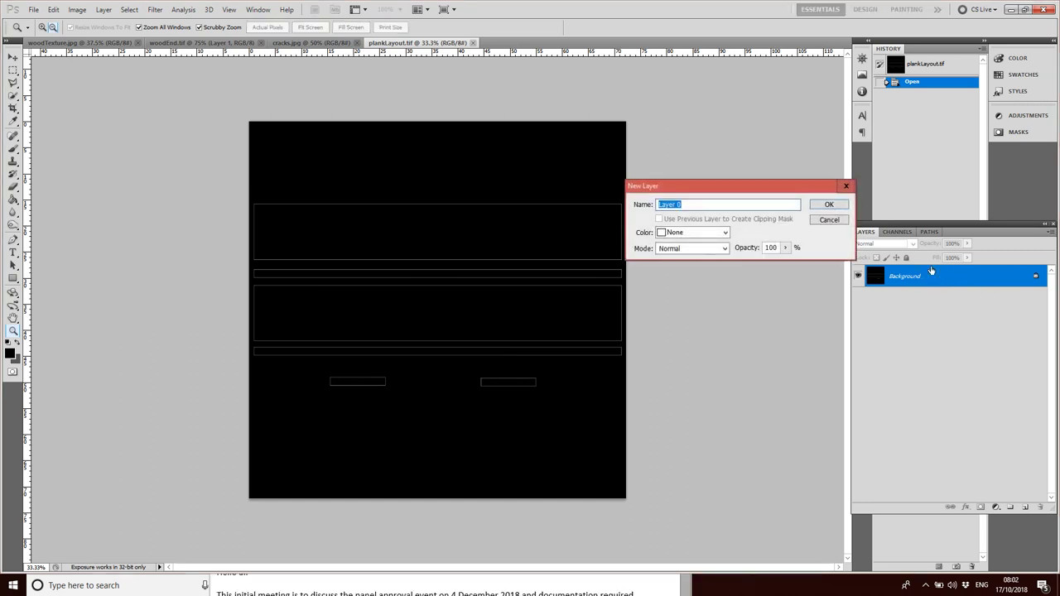
left_click(828, 204)
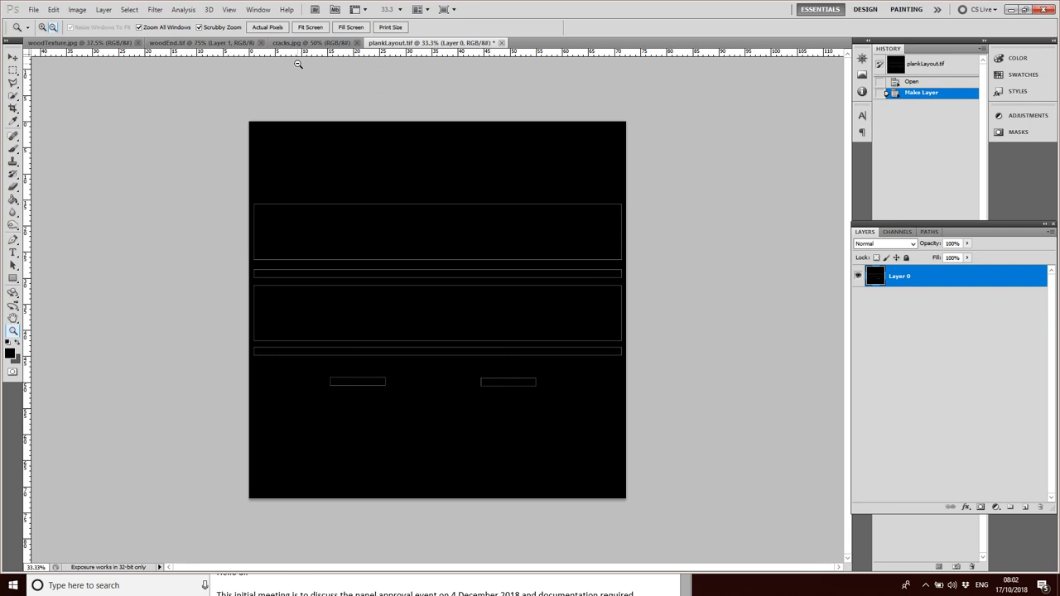
left_click(104, 43)
left_click(179, 44)
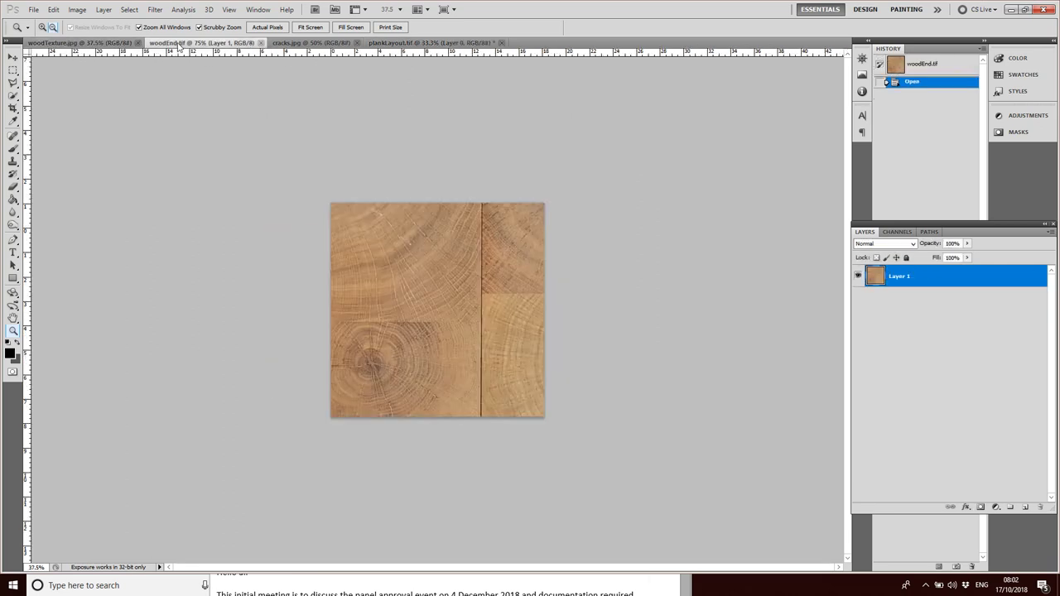
left_click(308, 43)
left_click(122, 43)
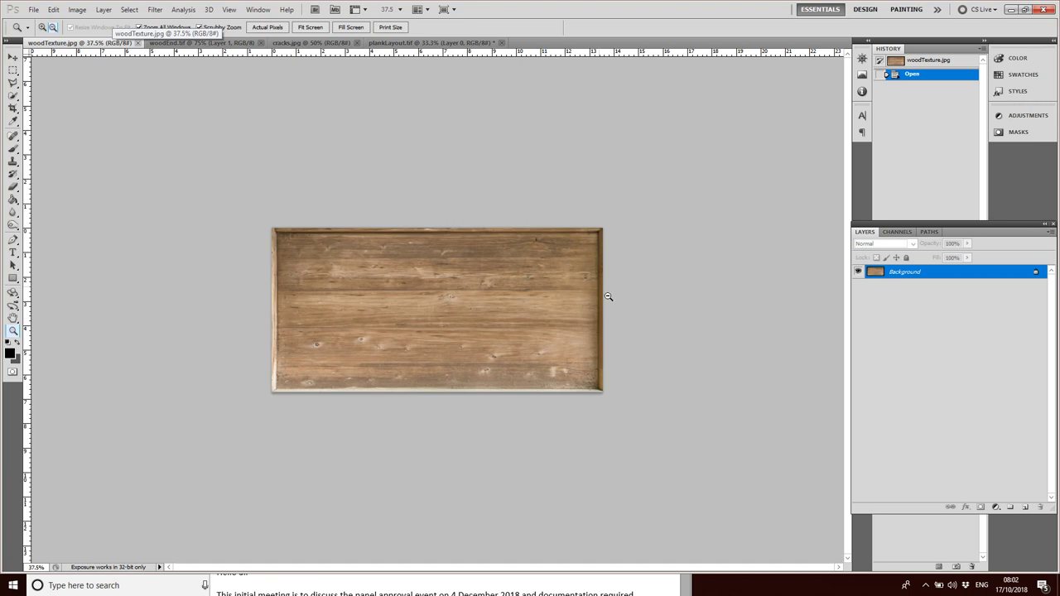
key("ctrl+Tab")
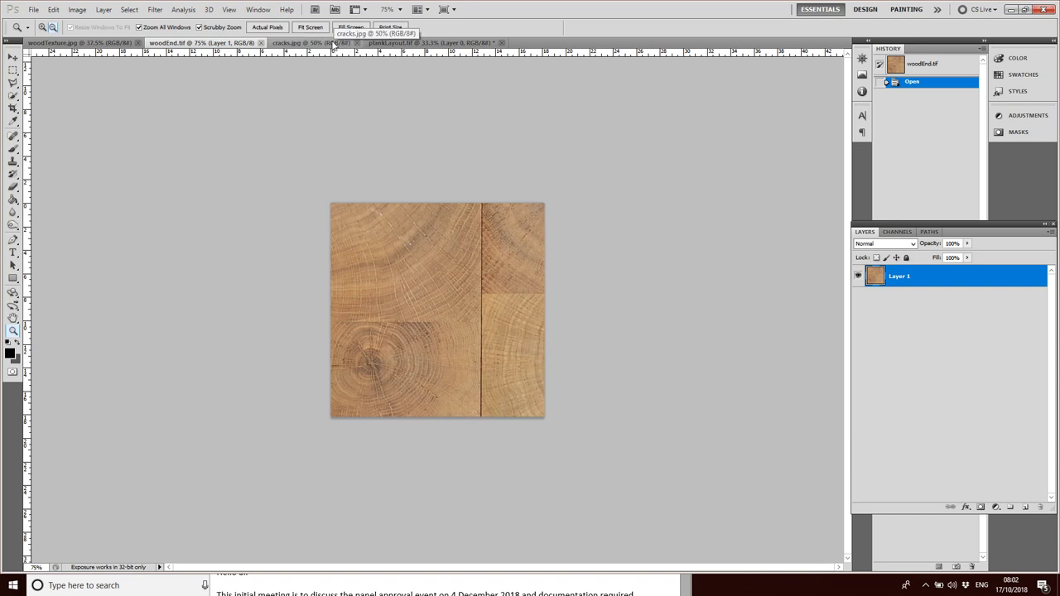
left_click(337, 44)
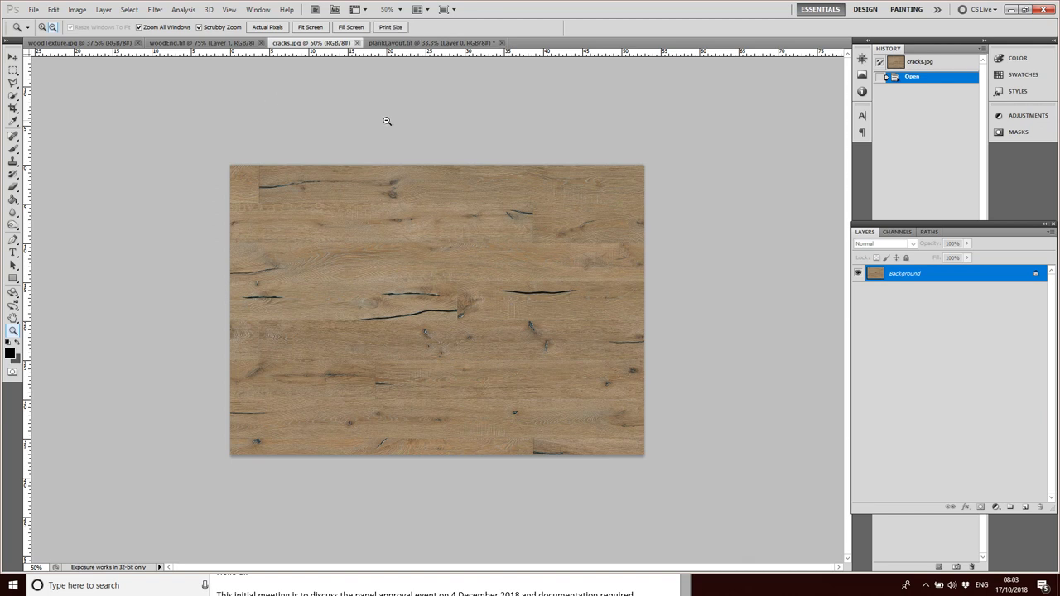
left_click(410, 43)
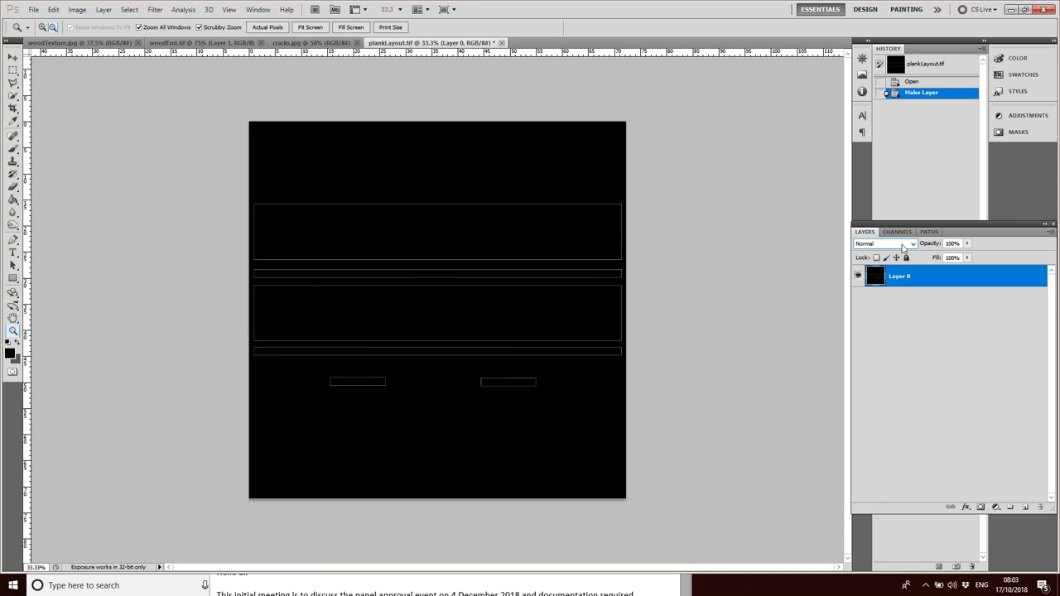
Set Layer 0 to Difference blend mode, then return to the woodTexture.jpg image
left_click(895, 247)
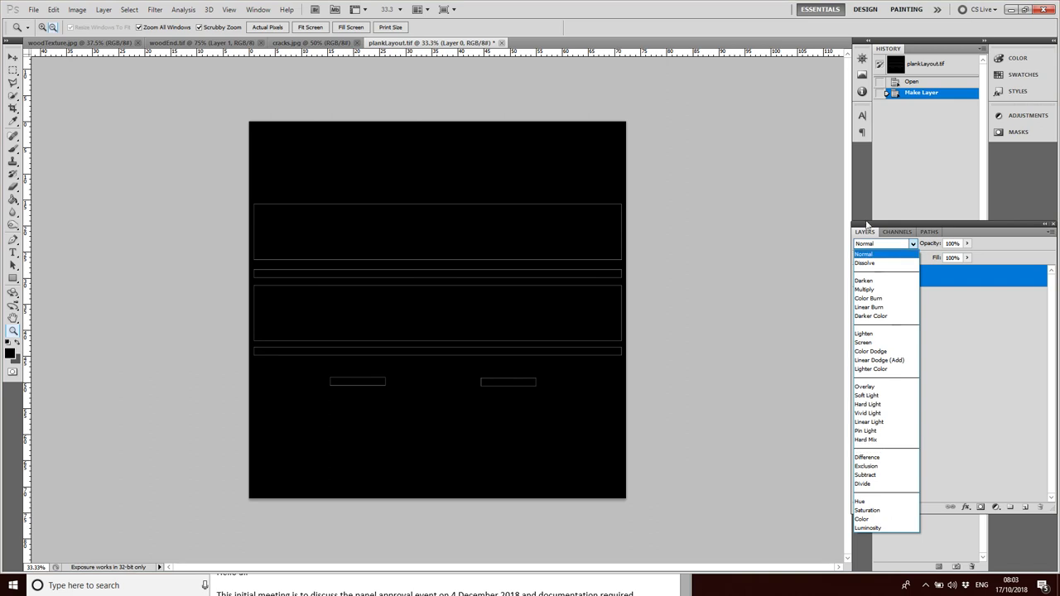
left_click(883, 457)
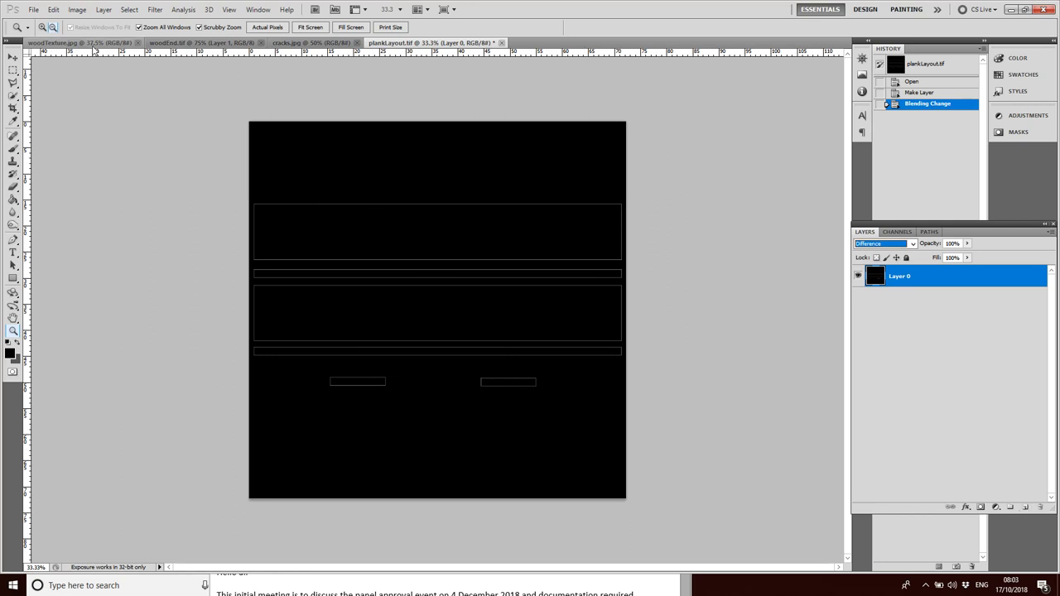
left_click(91, 42)
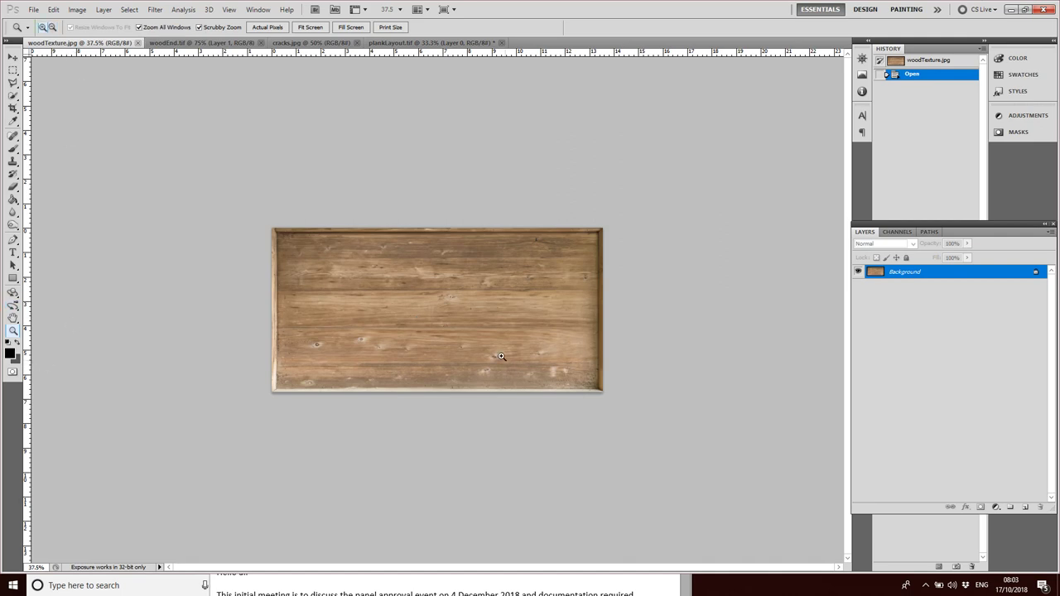
Inspect the plank up close, then choose the Polygonal Lasso Tool with a 5 px feather
left_click(448, 323)
left_click(452, 322)
left_click(451, 321)
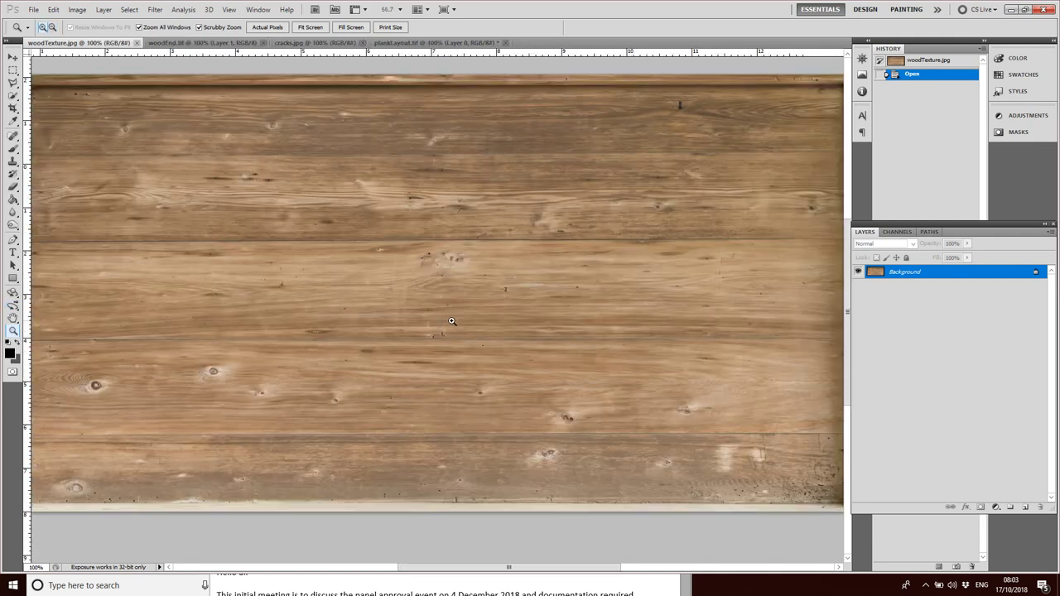
left_click(53, 27)
left_click(417, 369)
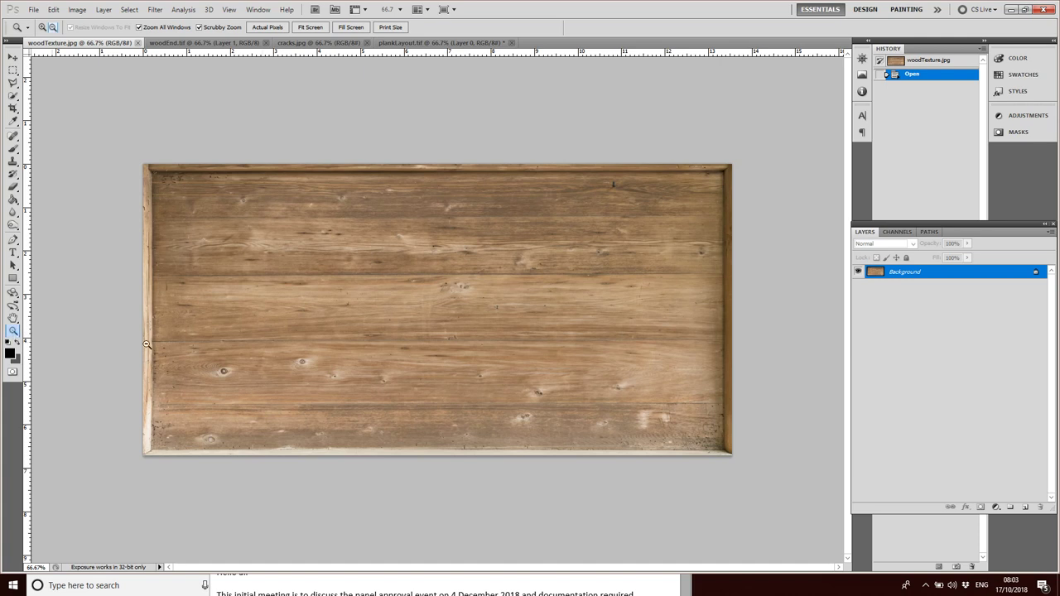
left_click(13, 71)
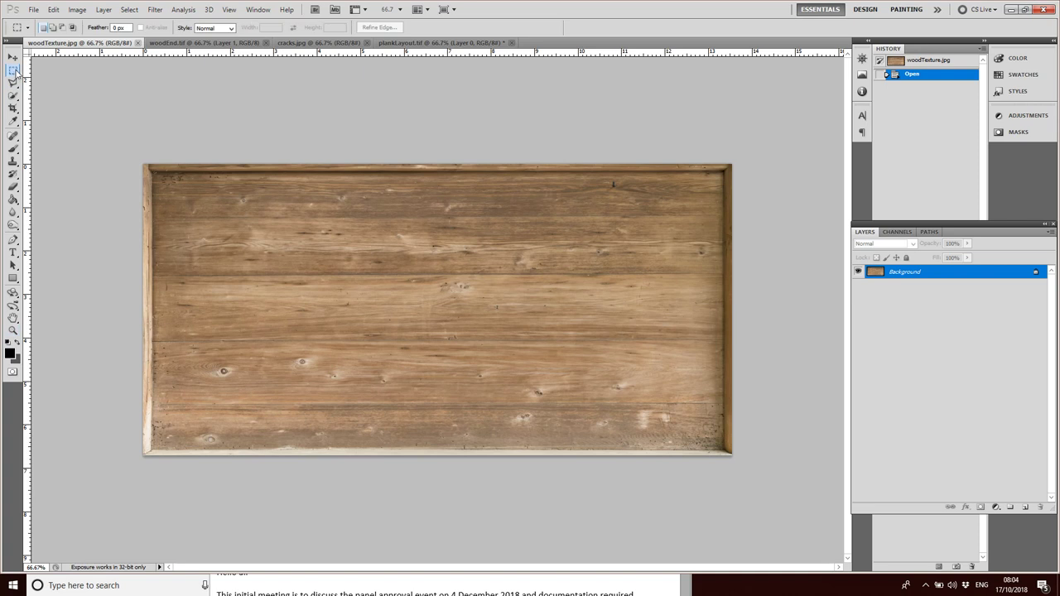
left_click(14, 71)
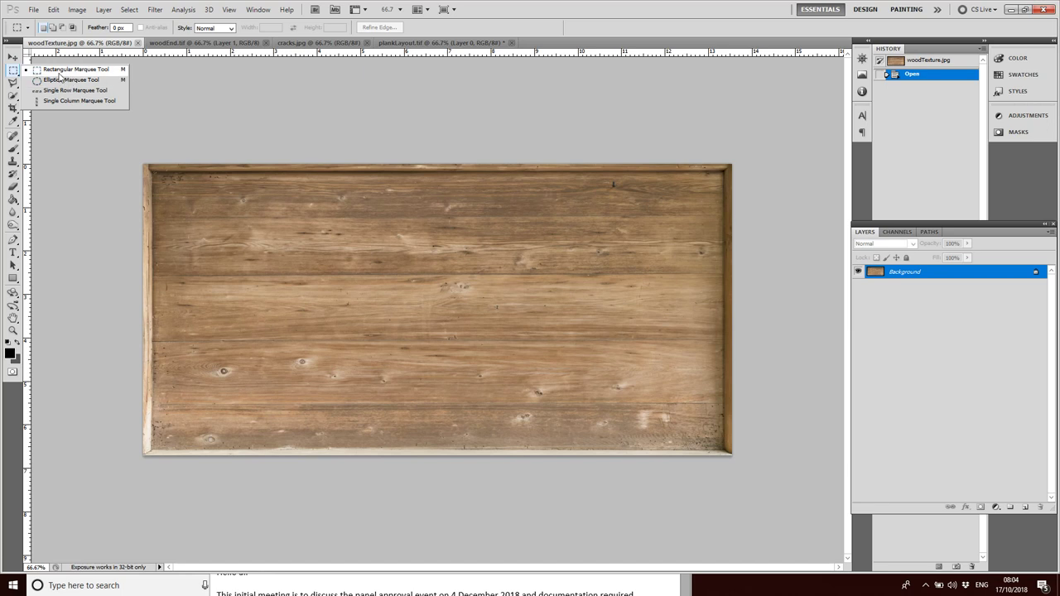
left_click(13, 83)
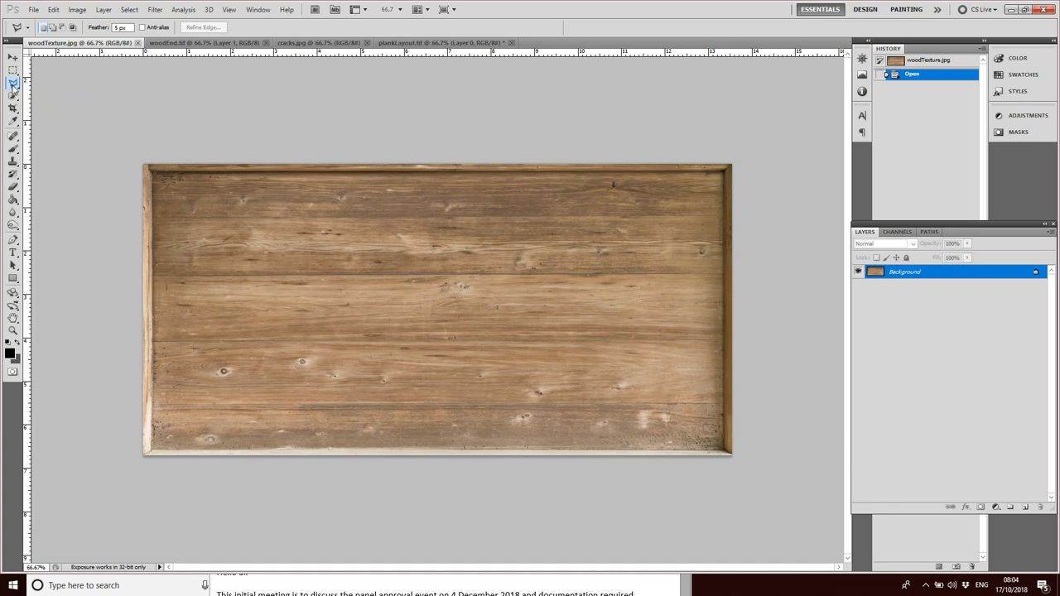
right_click(14, 86)
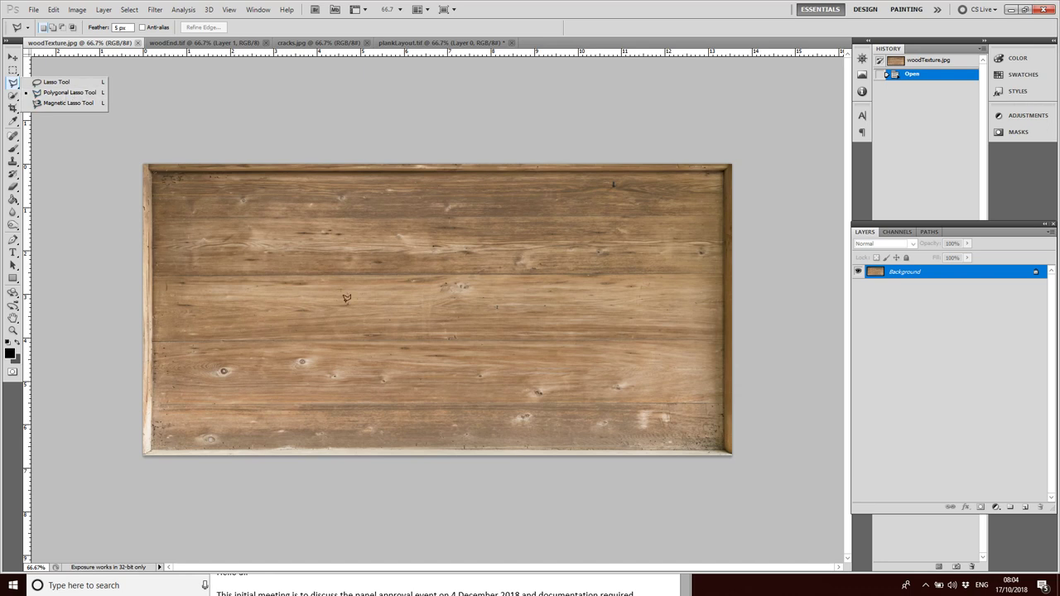
left_click(398, 257)
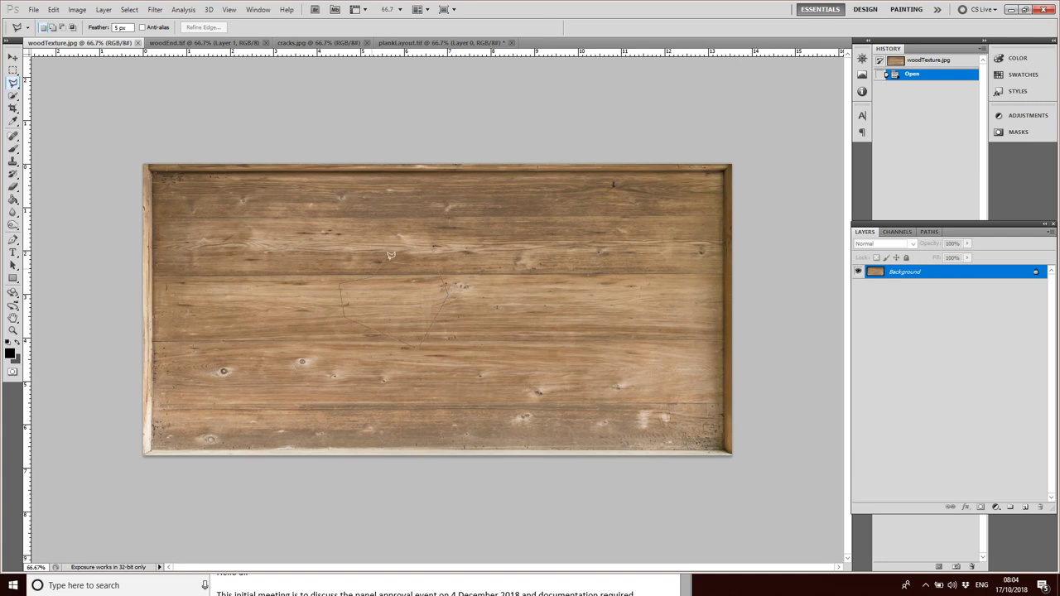
Close a polygonal selection on the wood plank and dismiss the Fill dialog unchanged
double_click(419, 346)
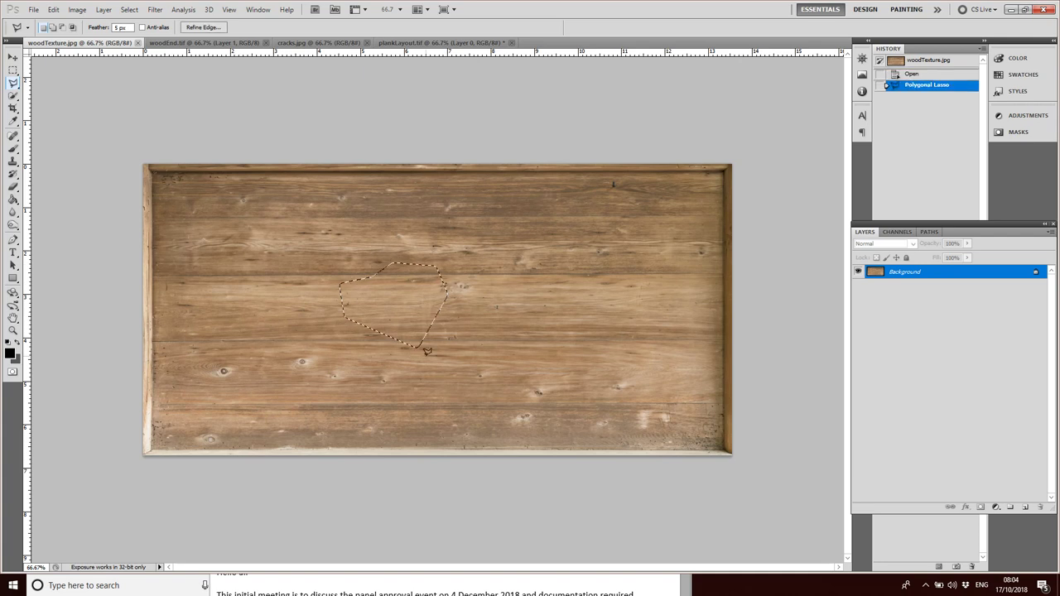
key("shift+F5")
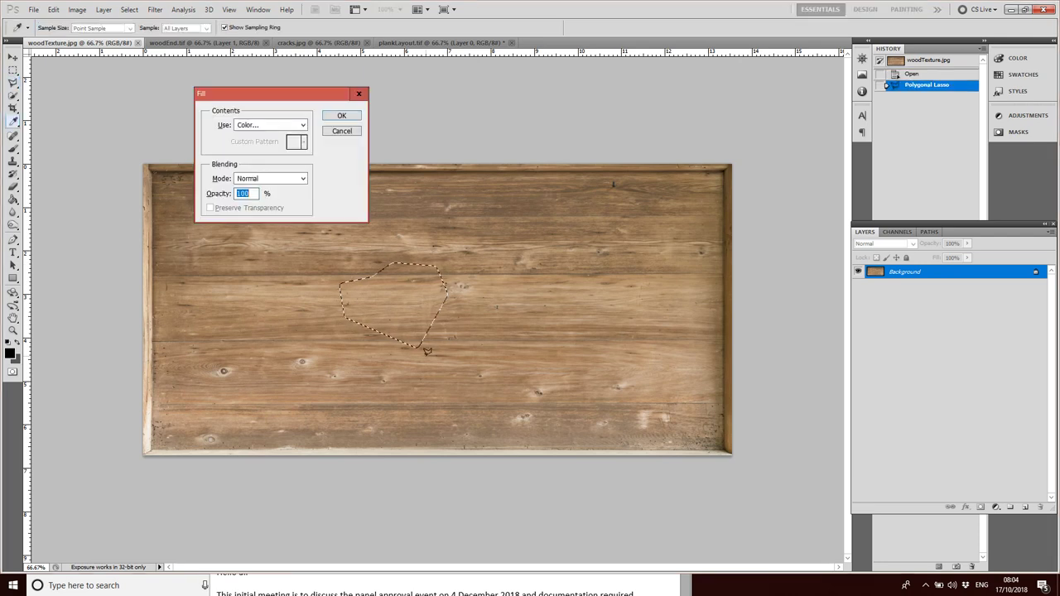
left_click(343, 132)
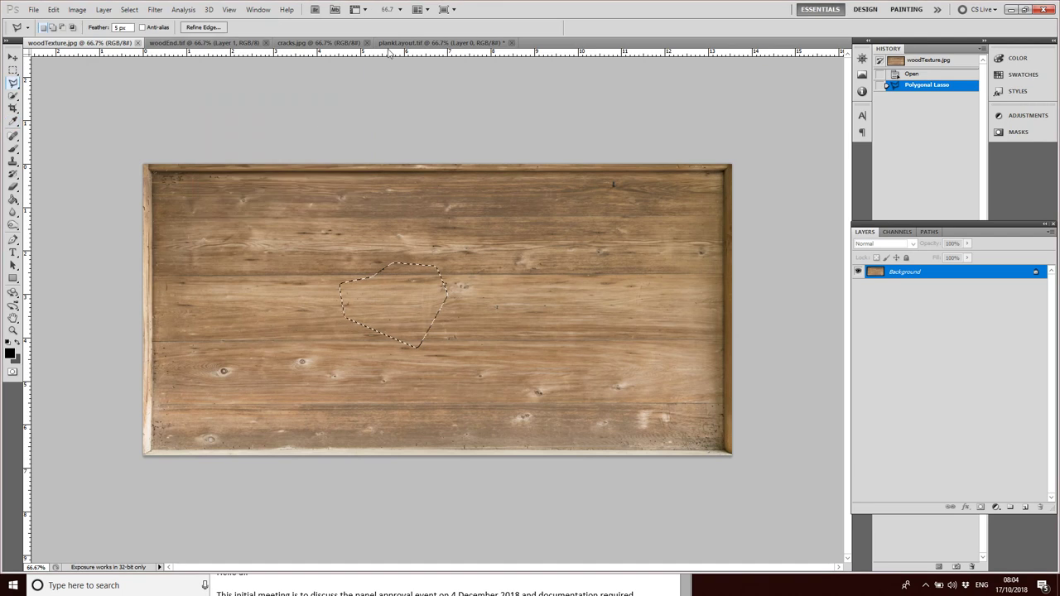
Stretch the selection taller with Transform Selection, apply it, then deselect
left_click(130, 10)
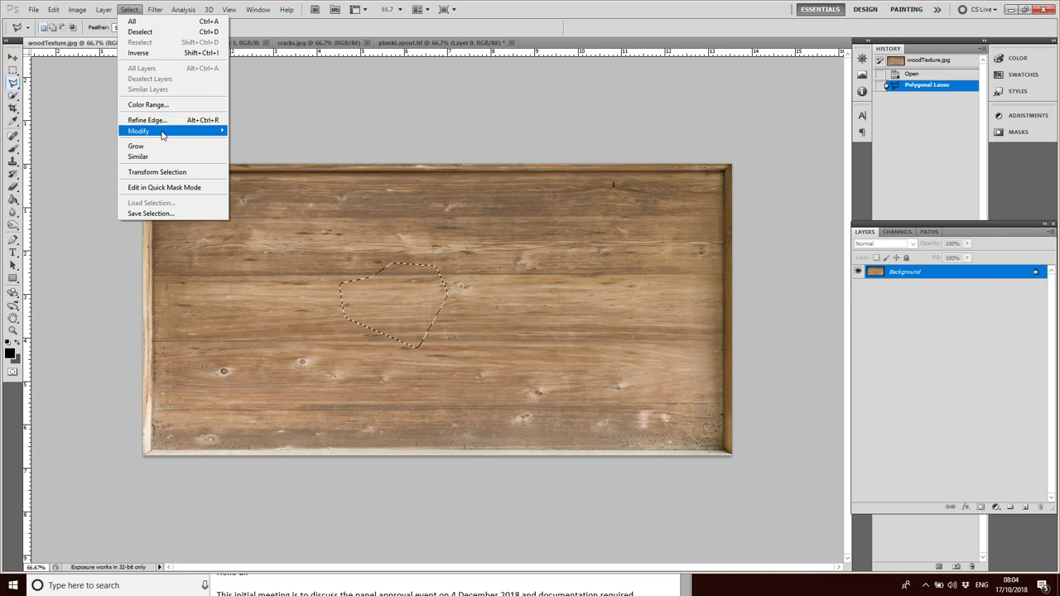
mouse_move(162, 135)
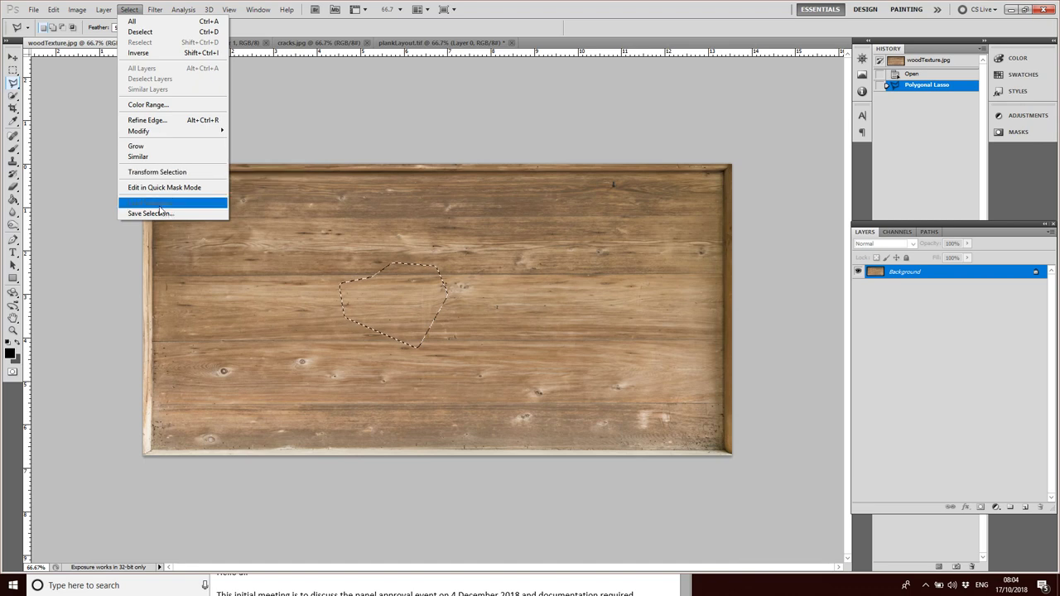
left_click(170, 171)
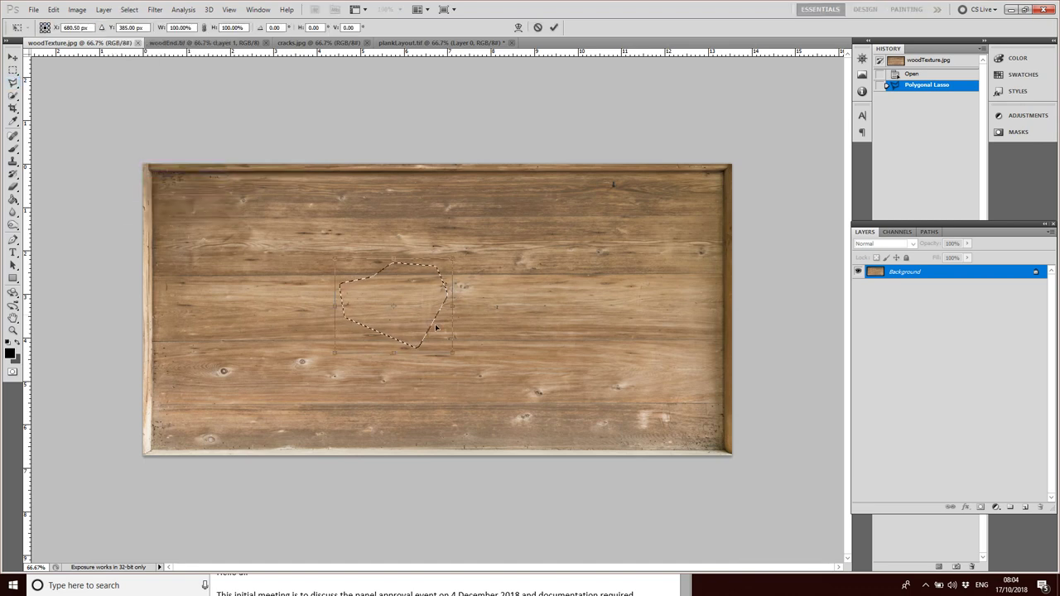
left_click_drag(394, 262, 387, 236)
left_click_drag(393, 352, 394, 387)
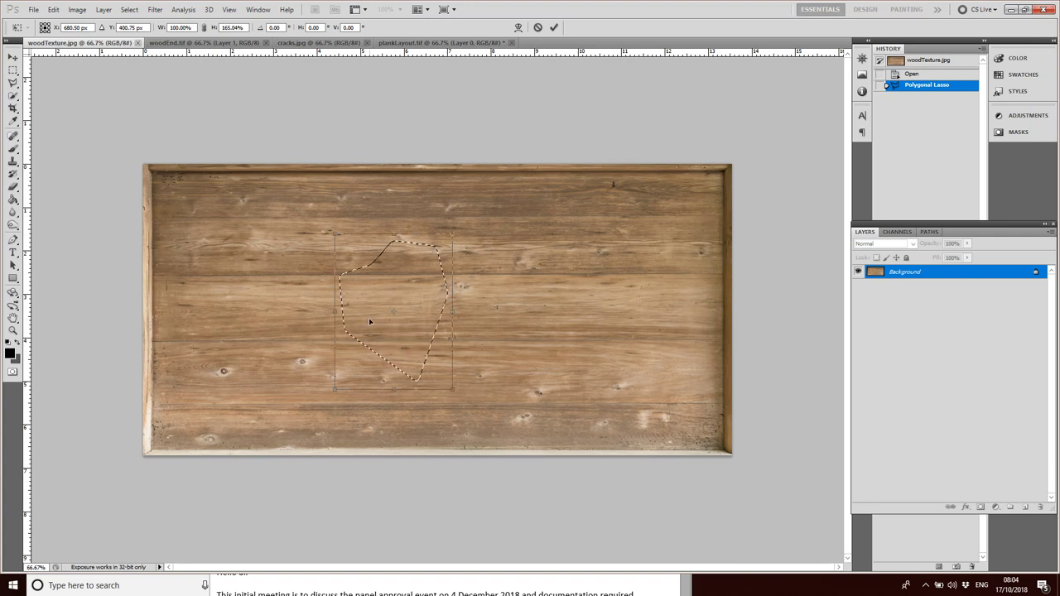
left_click(132, 11)
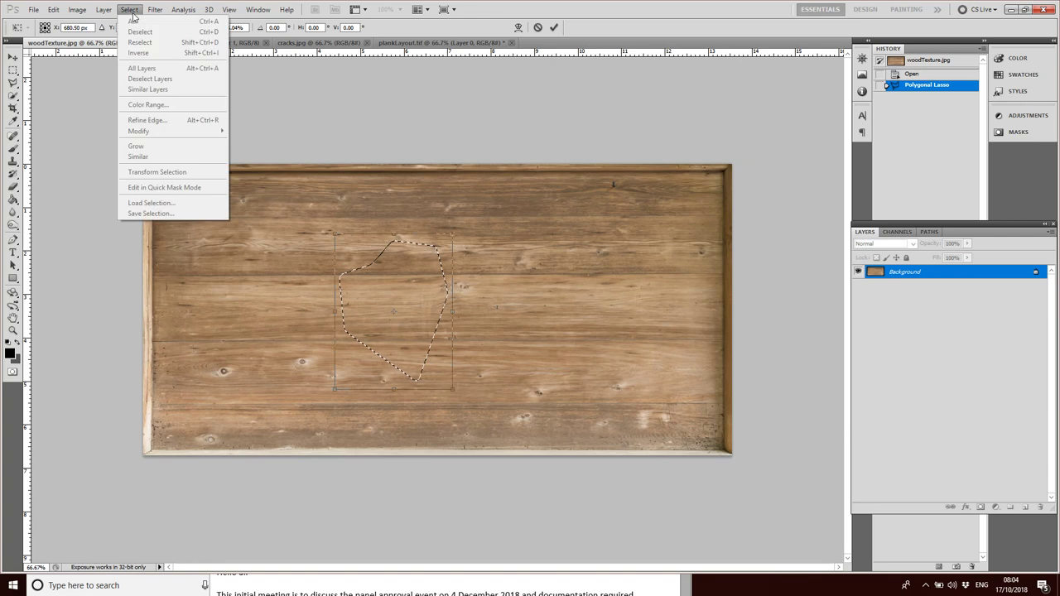
left_click(396, 293)
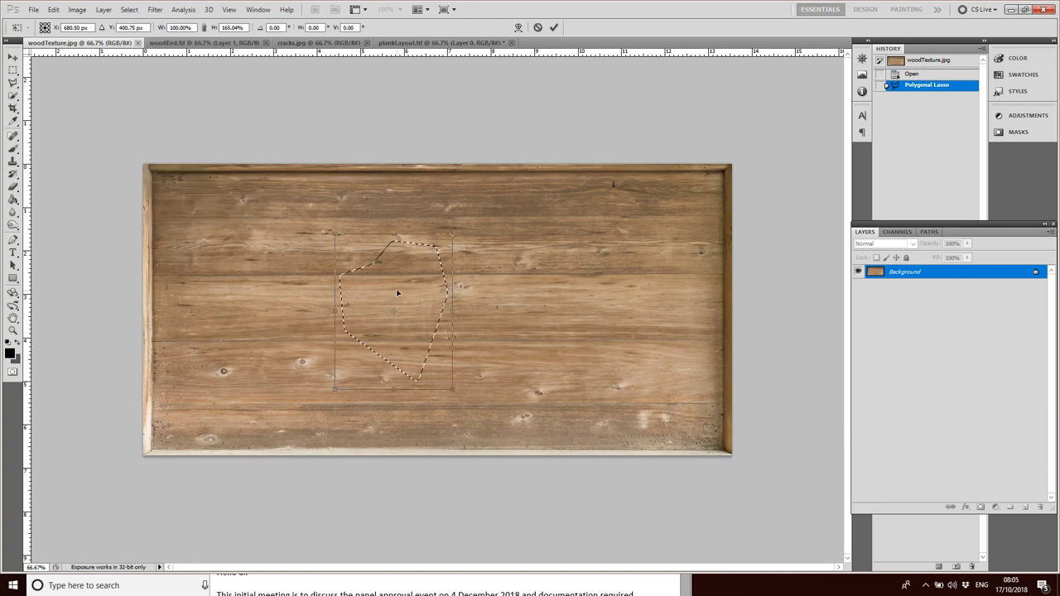
key("Return")
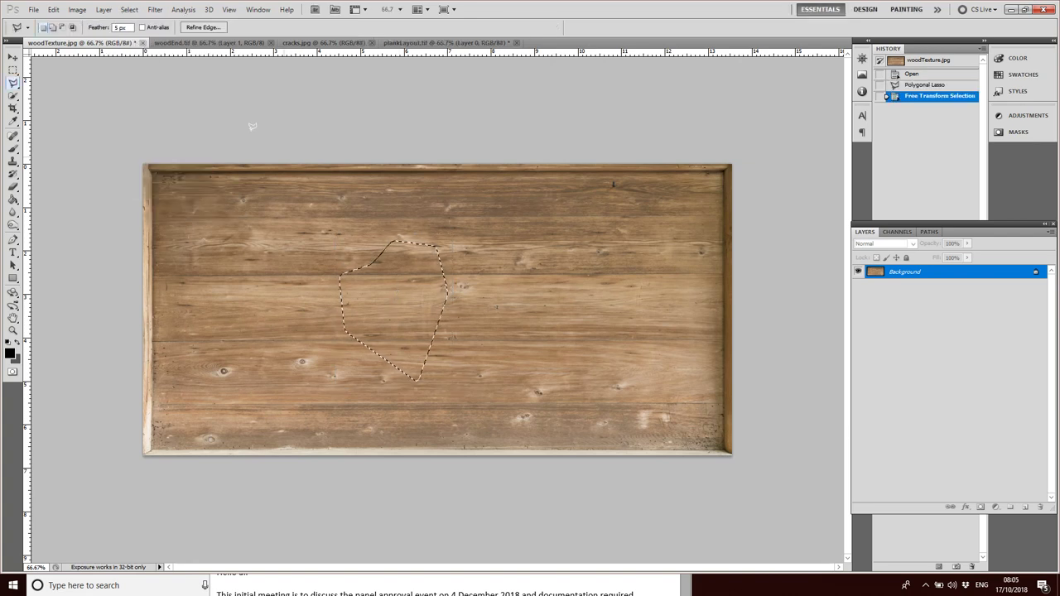
left_click(129, 10)
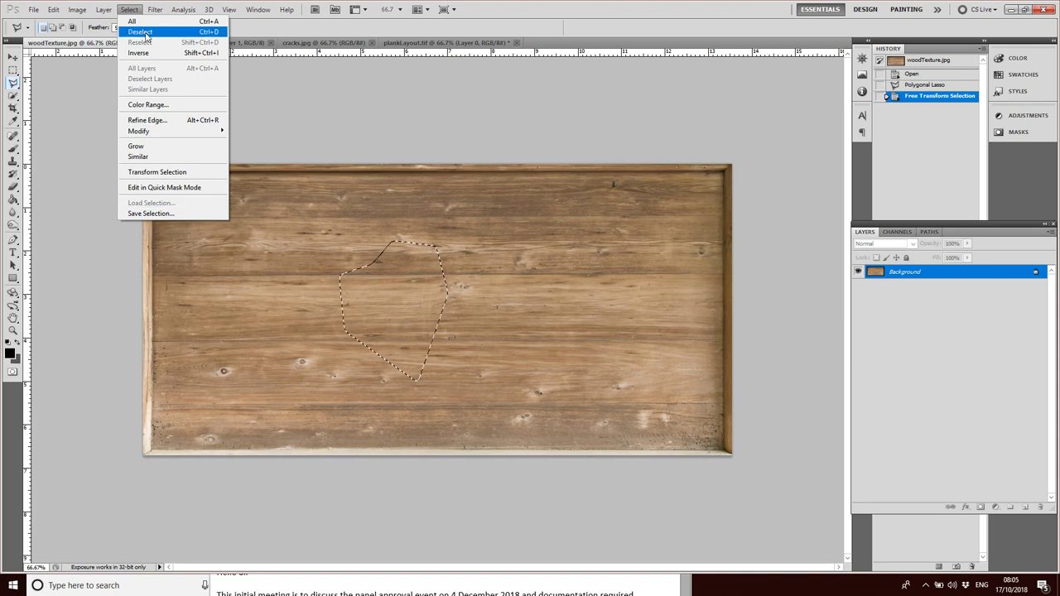
left_click(140, 32)
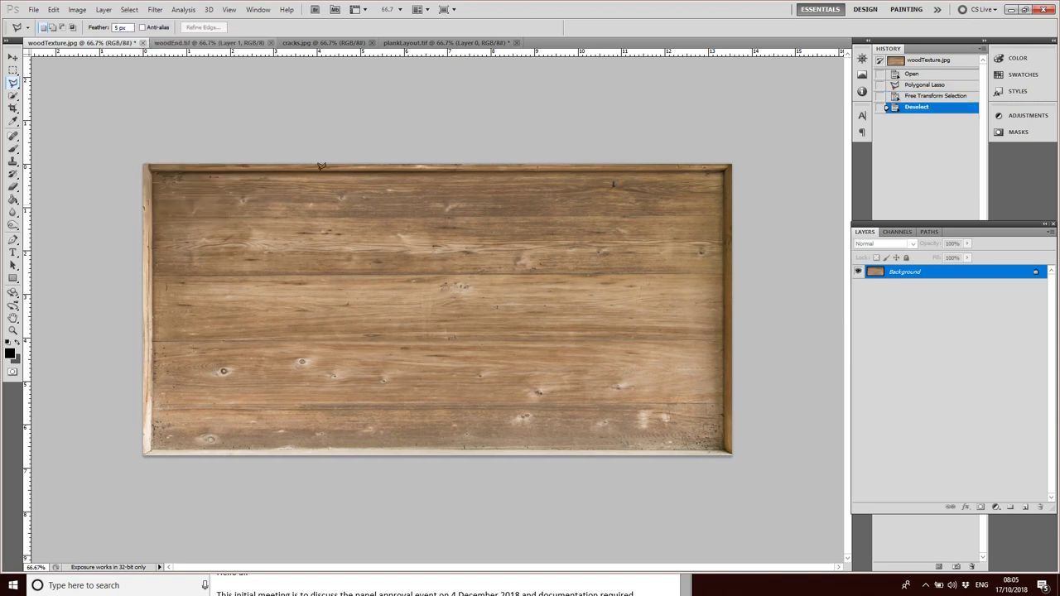
Box the middle plank of the wood texture with the Rectangular Marquee
left_click(13, 96)
right_click(13, 96)
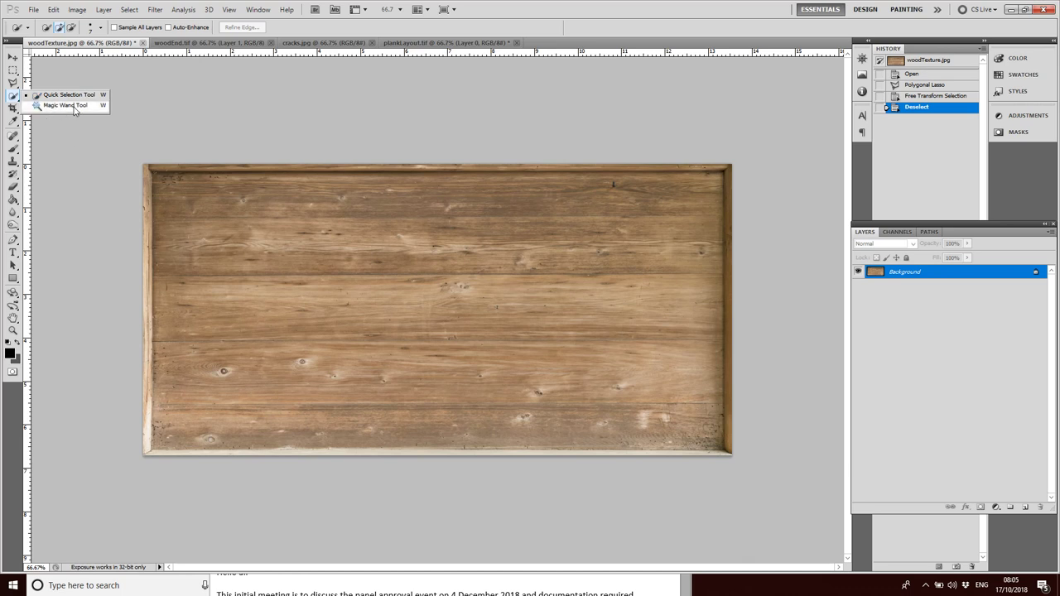
left_click(13, 73)
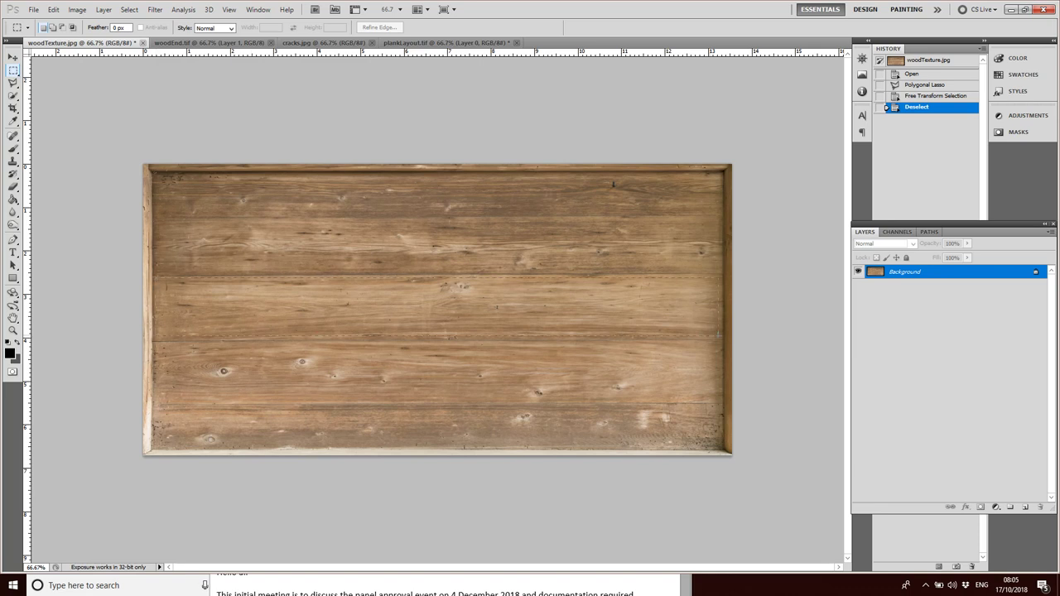
left_click_drag(720, 337, 720, 339)
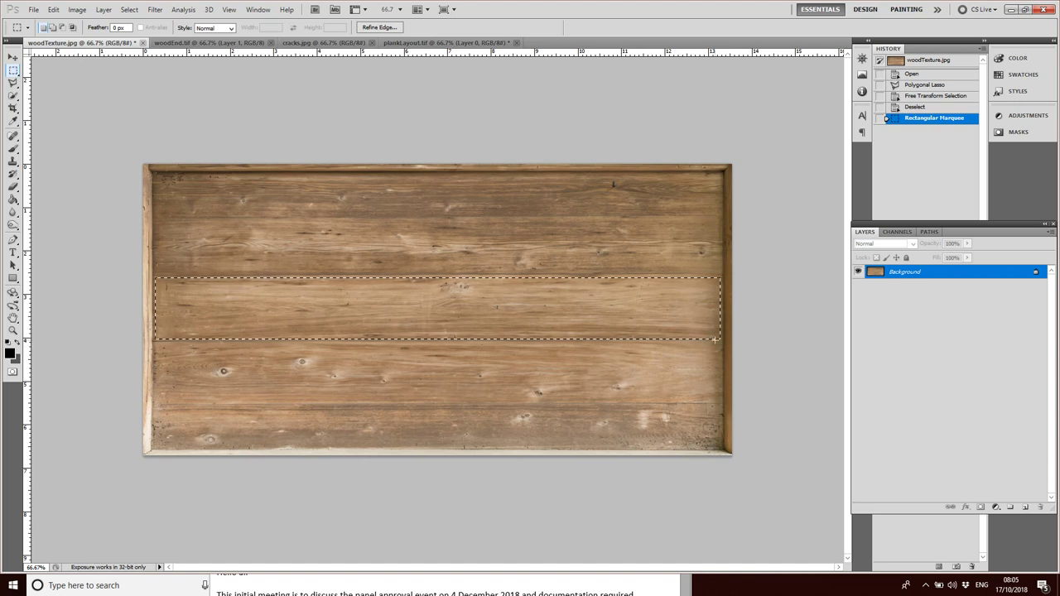
Adjust the selection with Transform Selection so it matches the middle plank's edges
left_click(127, 9)
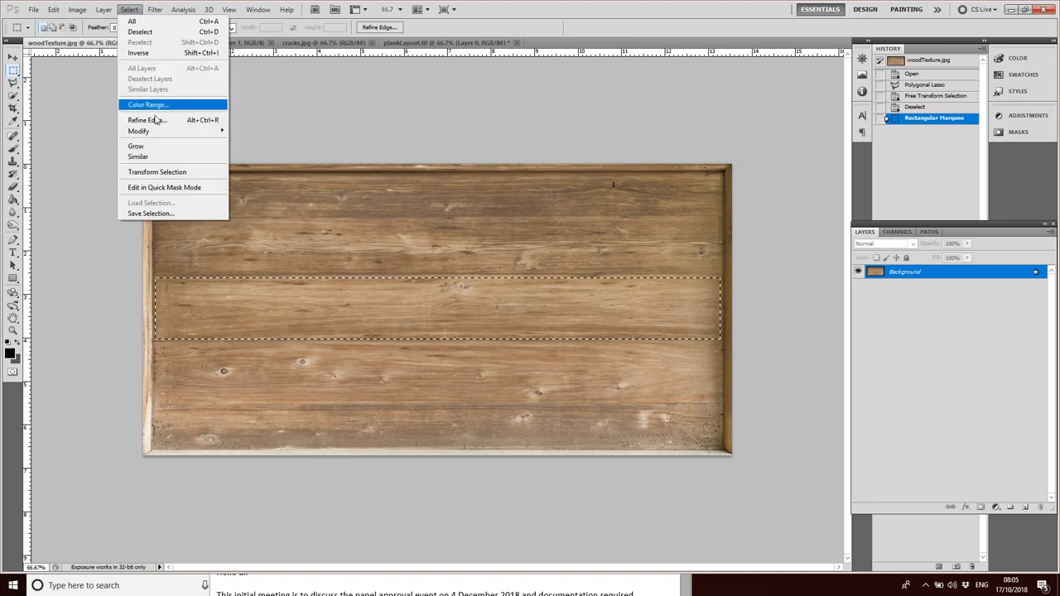
left_click(177, 173)
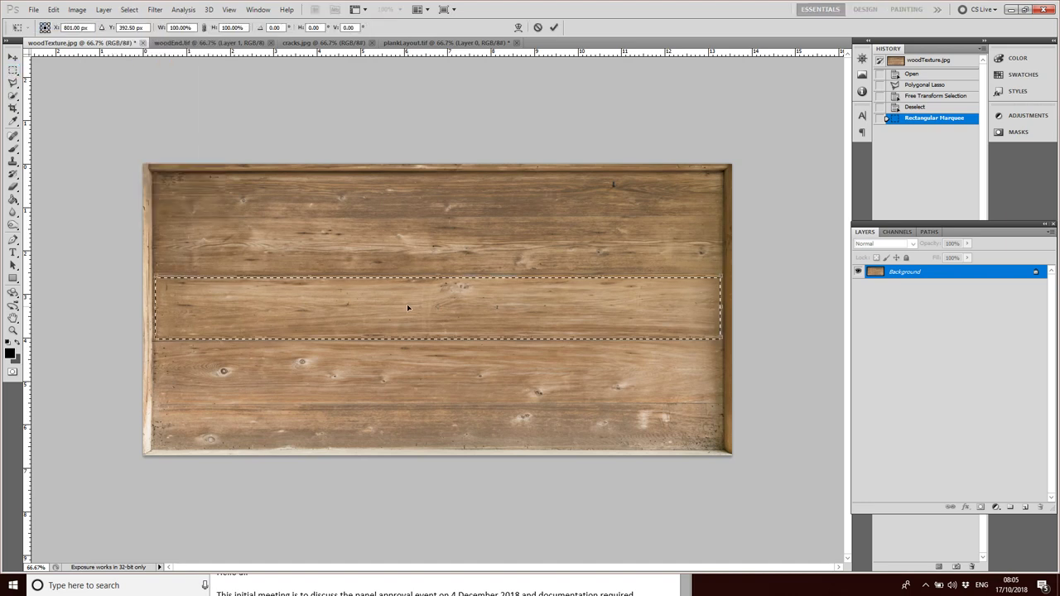
key("Down")
key("Down")
key("Down")
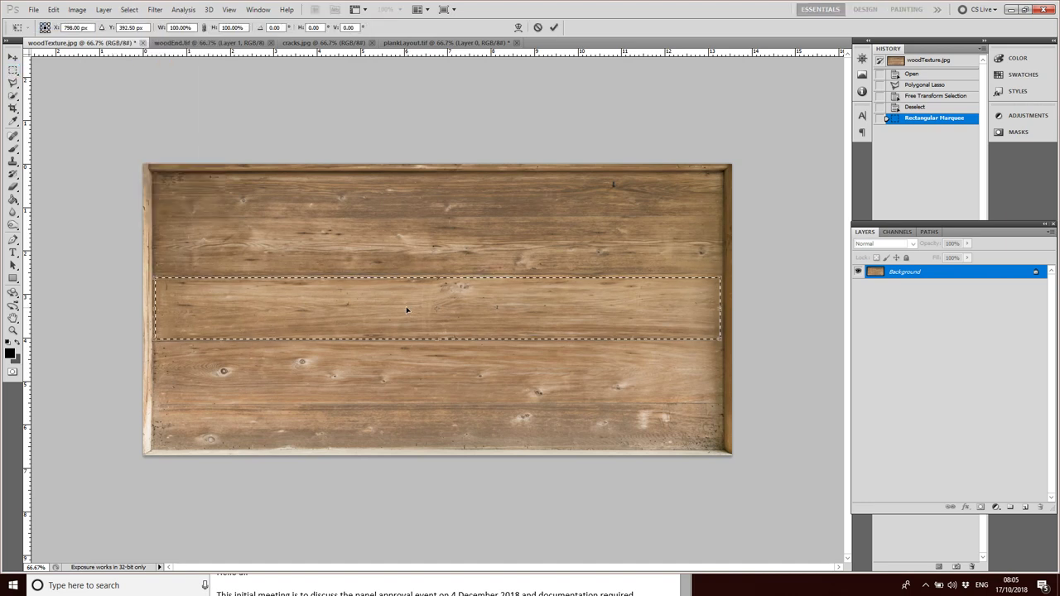
left_click_drag(407, 310, 401, 293)
key("Down")
key("Down")
key("Down")
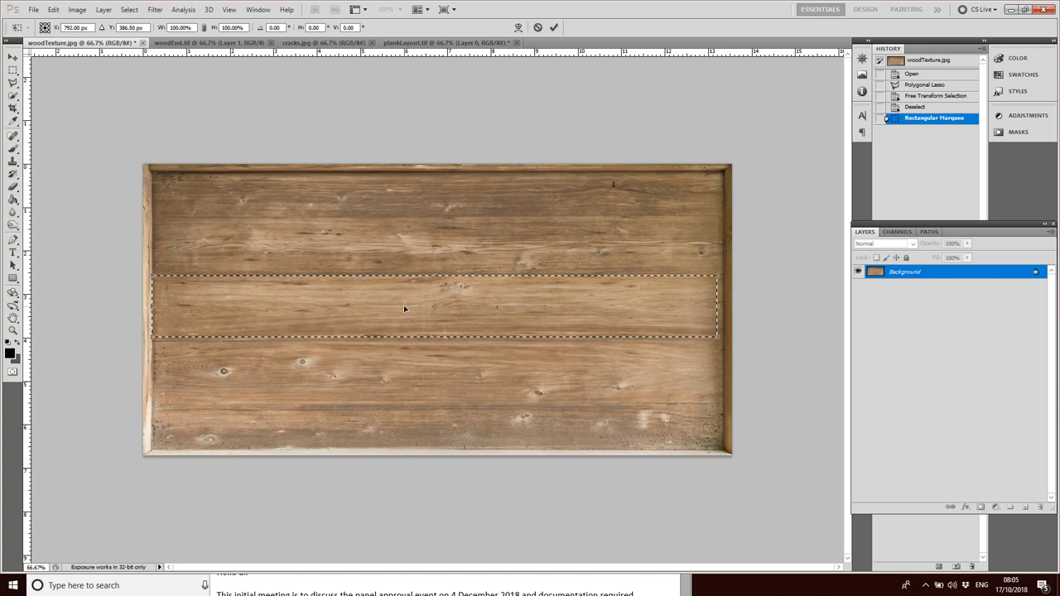
left_click_drag(405, 309, 436, 307)
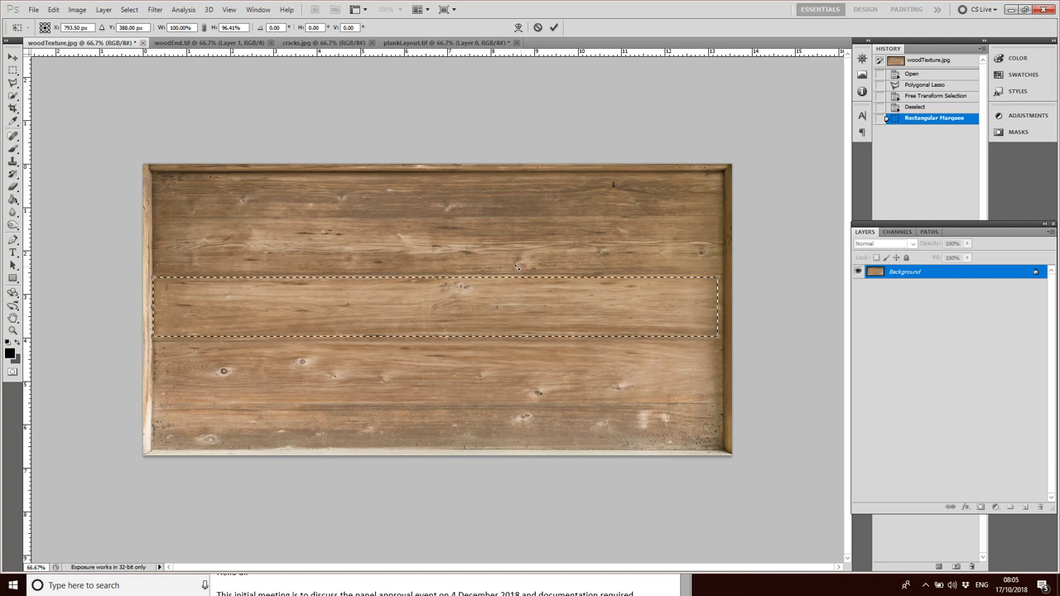
key("Return")
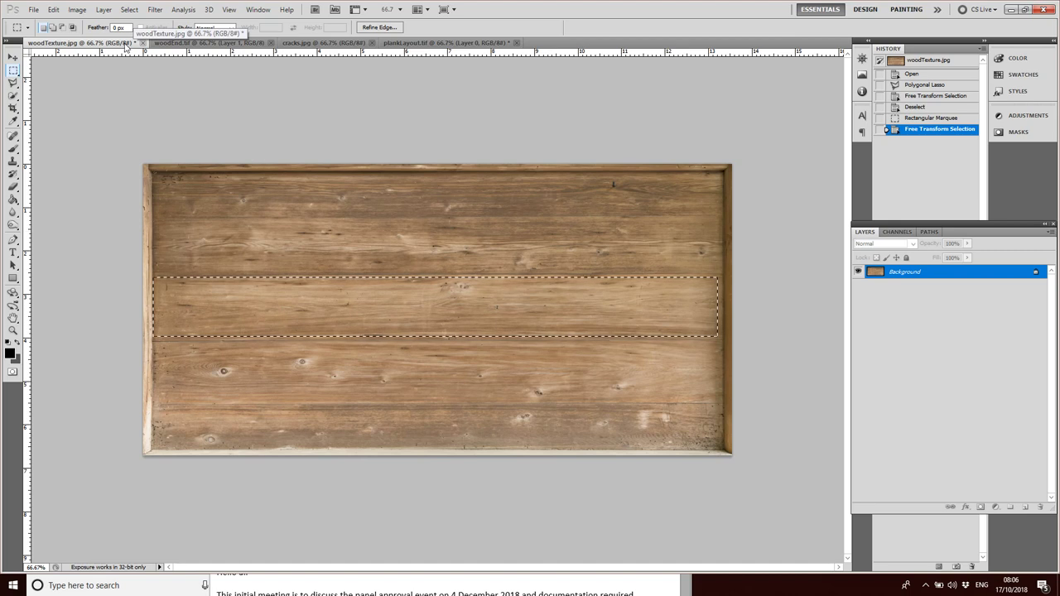
Paste the copied middle plank into plankLayout.tif as Layer 1
left_click(406, 45)
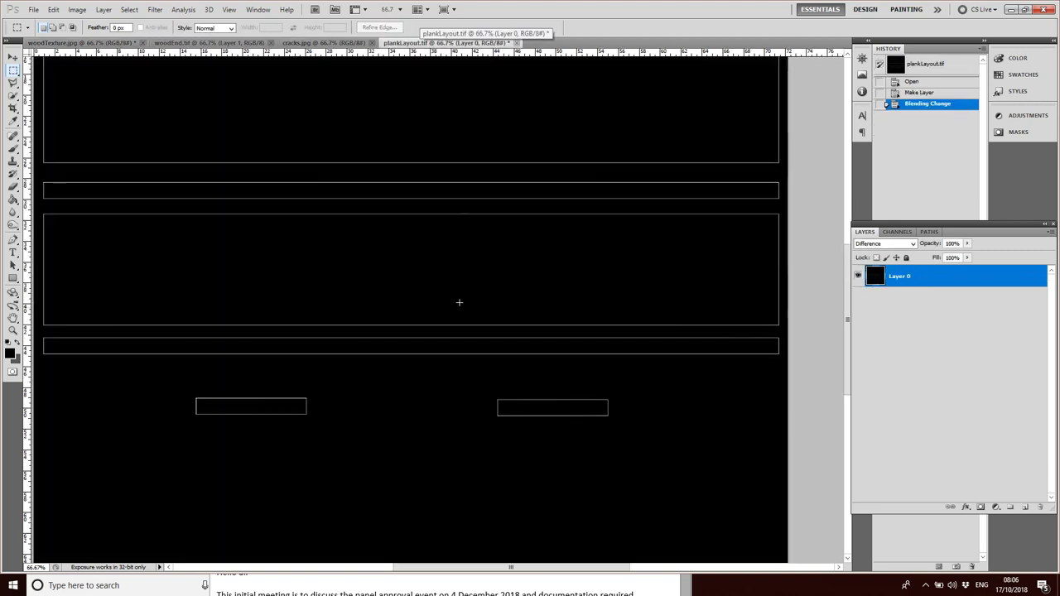
scroll(449, 244, "up", 3)
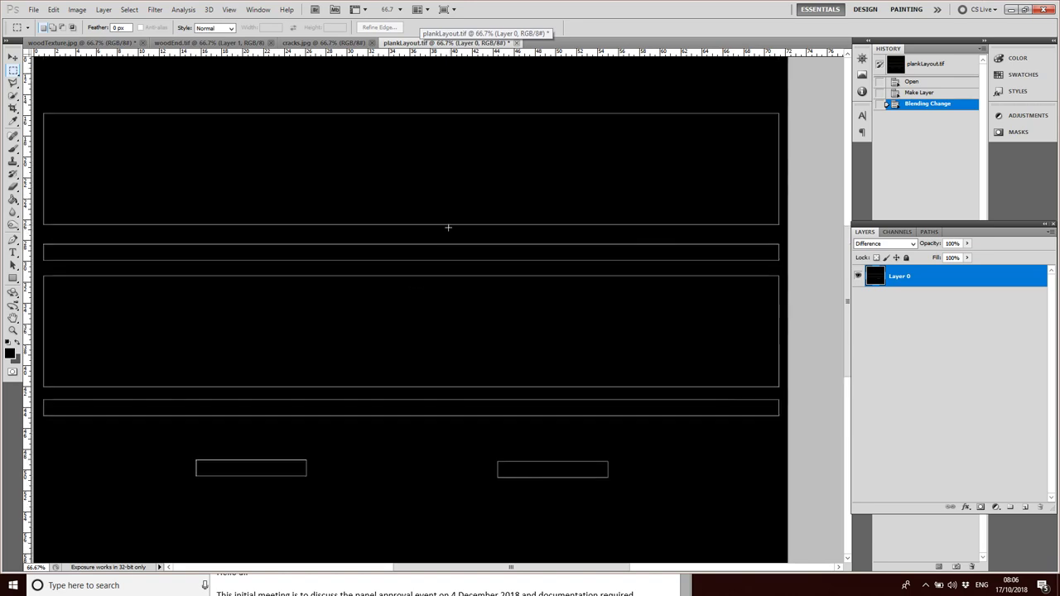
key("ctrl+v")
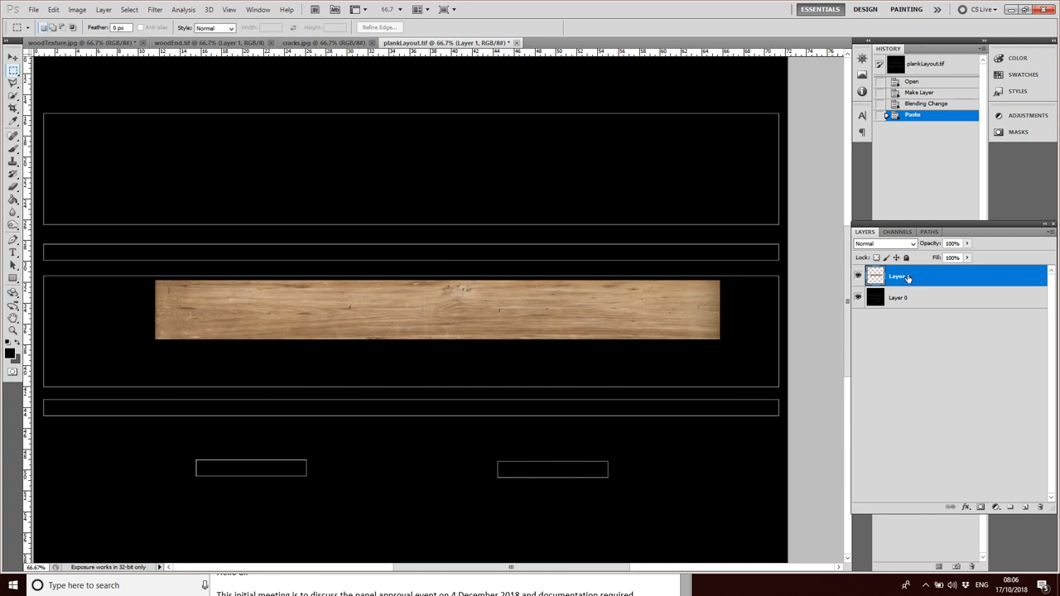
key("ctrl+t")
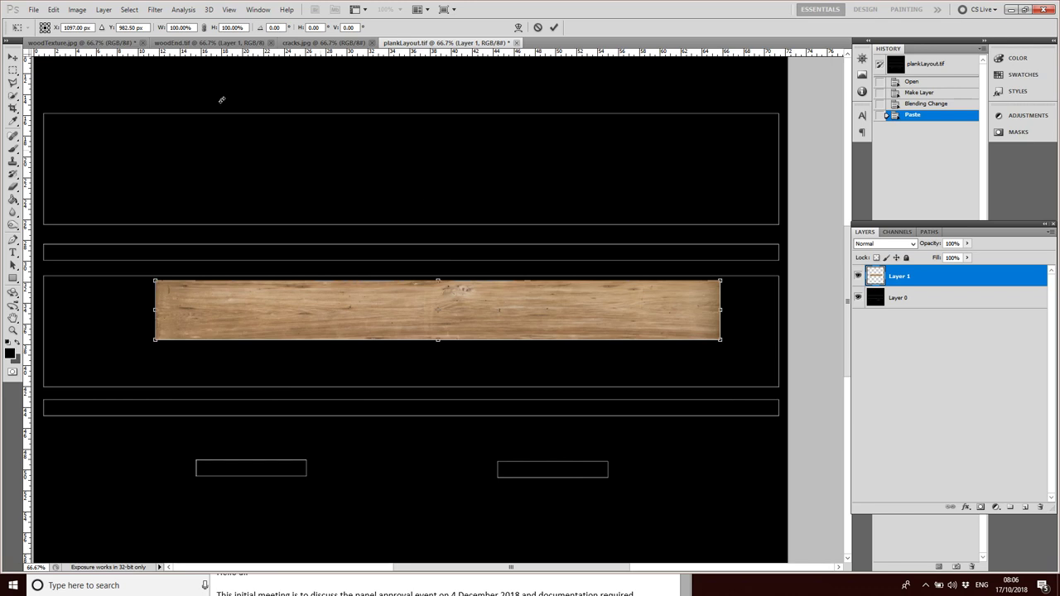
Move the pasted plank to the top-left and stretch it to about 132% by 197% to fill the top frame
double_click(51, 10)
left_click(33, 9)
mouse_move(53, 9)
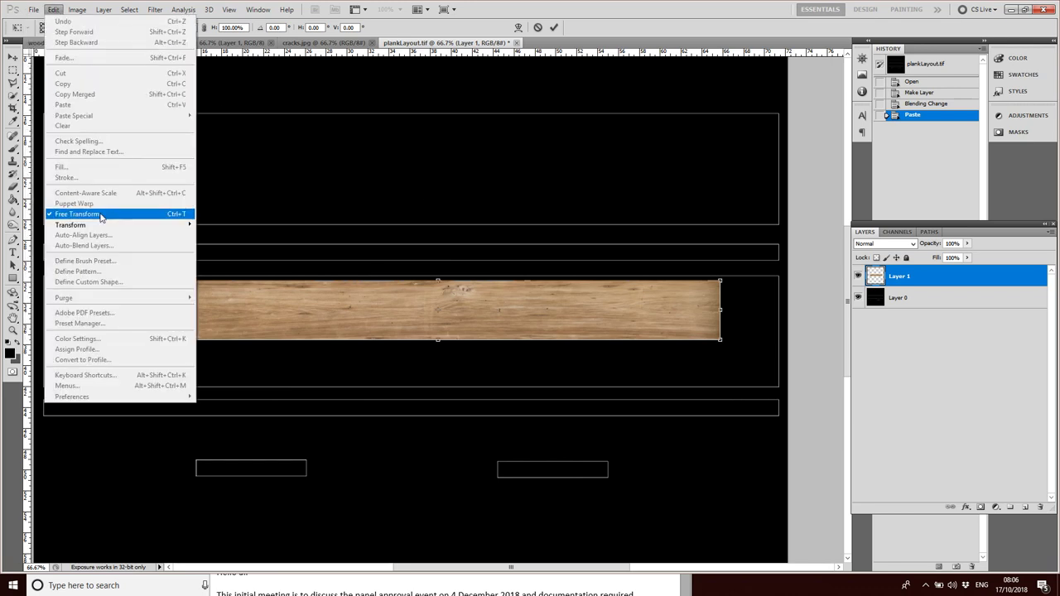
mouse_move(130, 225)
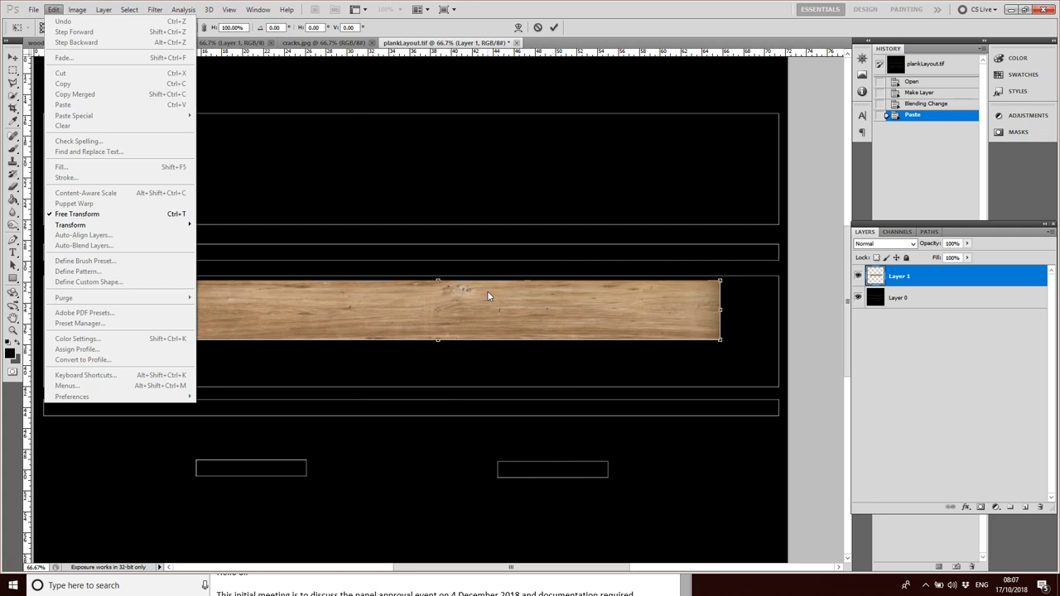
left_click(515, 327)
left_click_drag(507, 315, 393, 140)
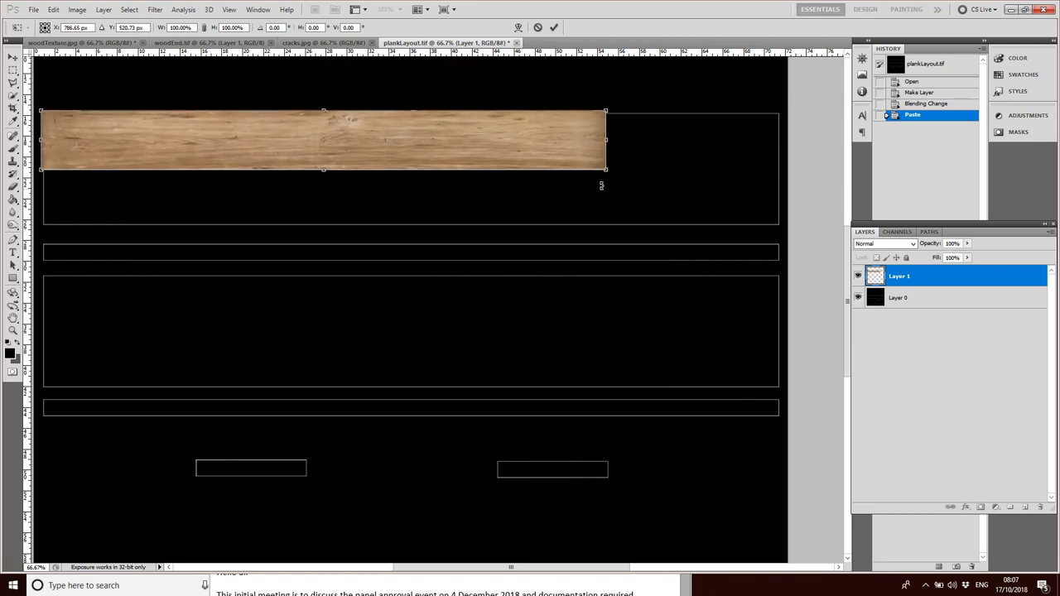
left_click_drag(607, 172, 332, 238)
left_click_drag(209, 224, 769, 228)
left_click_drag(607, 170, 785, 226)
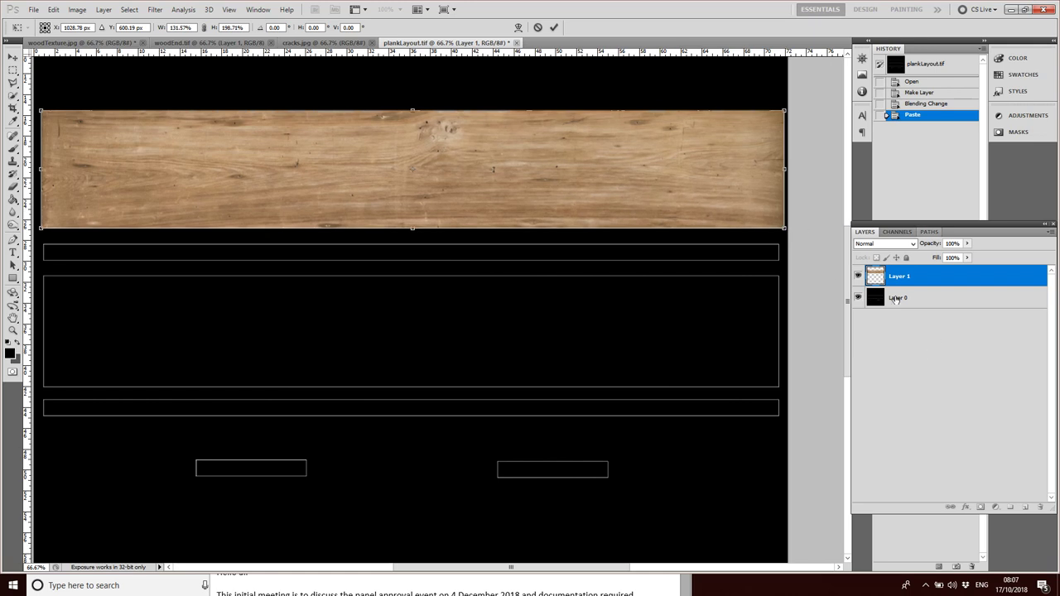
Apply the plank transform and move Layer 1 below Layer 0
key("Return")
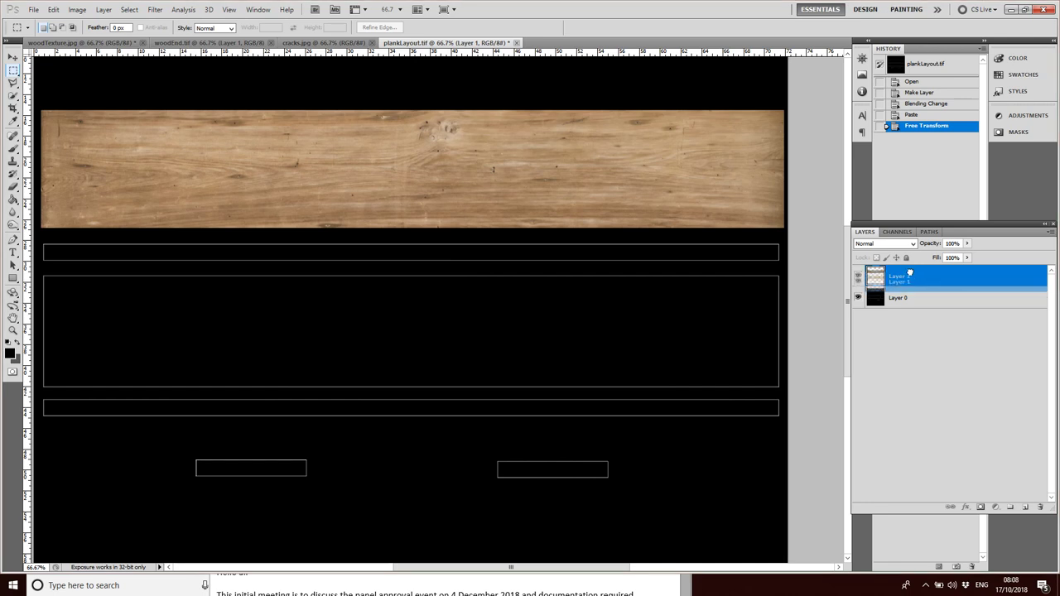
mouse_move(913, 280)
left_mouse_down()
mouse_move(918, 325)
mouse_move(896, 274)
left_mouse_up()
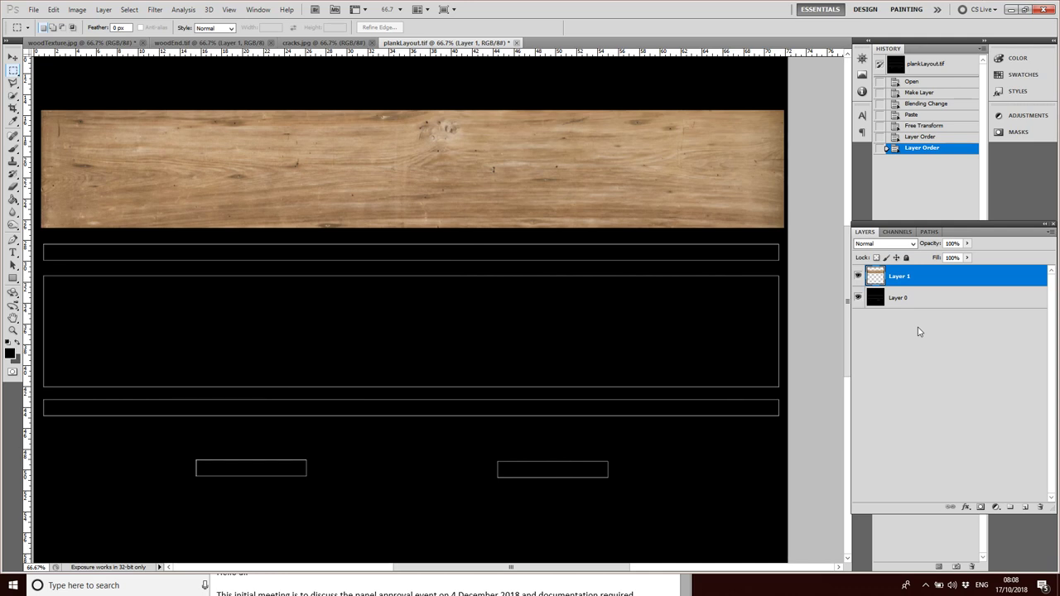
left_click_drag(906, 283, 917, 330)
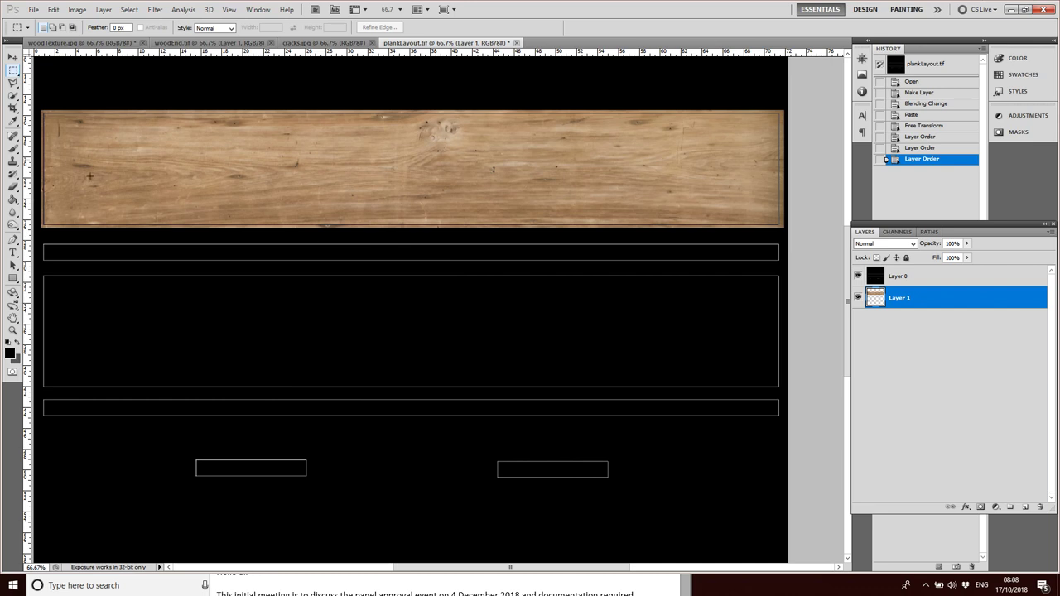
Rename Layer 0 to 'UV_Layout'
key("shift+alt+e")
left_click(905, 278)
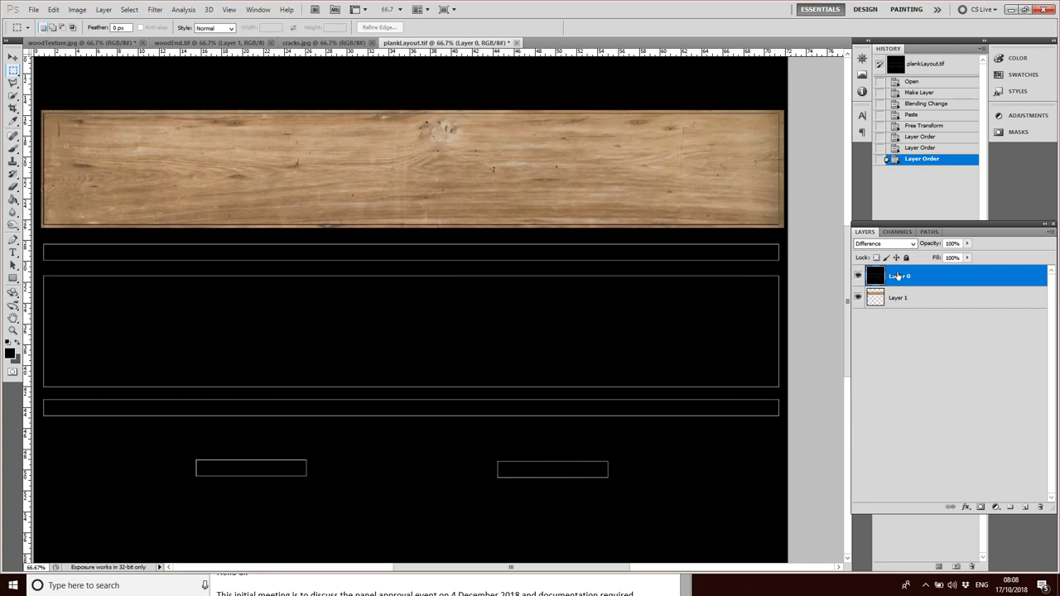
double_click(906, 277)
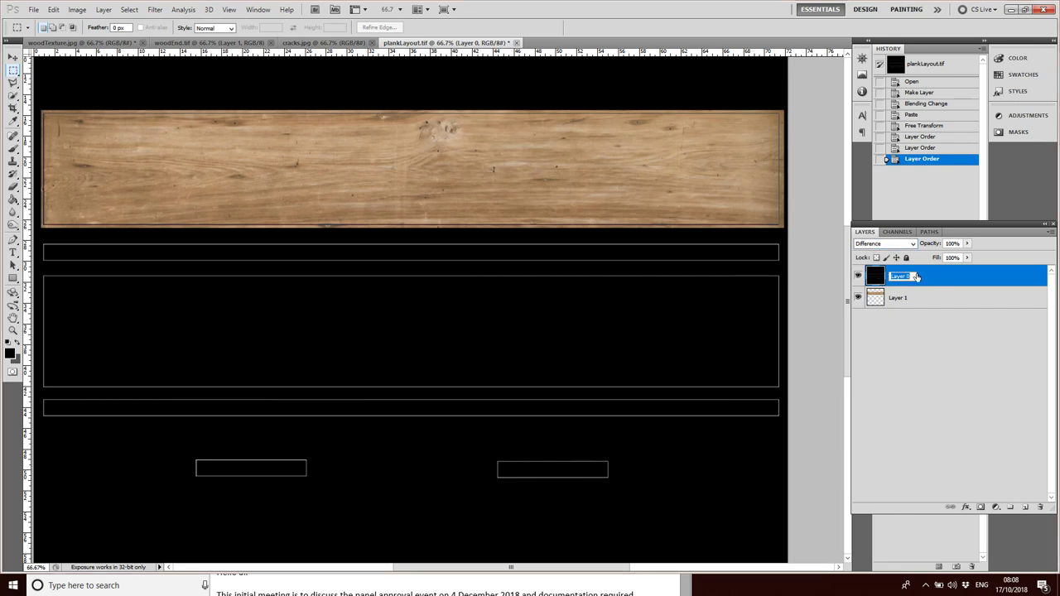
type("Layout")
key("Home")
type("UV_")
key("Return")
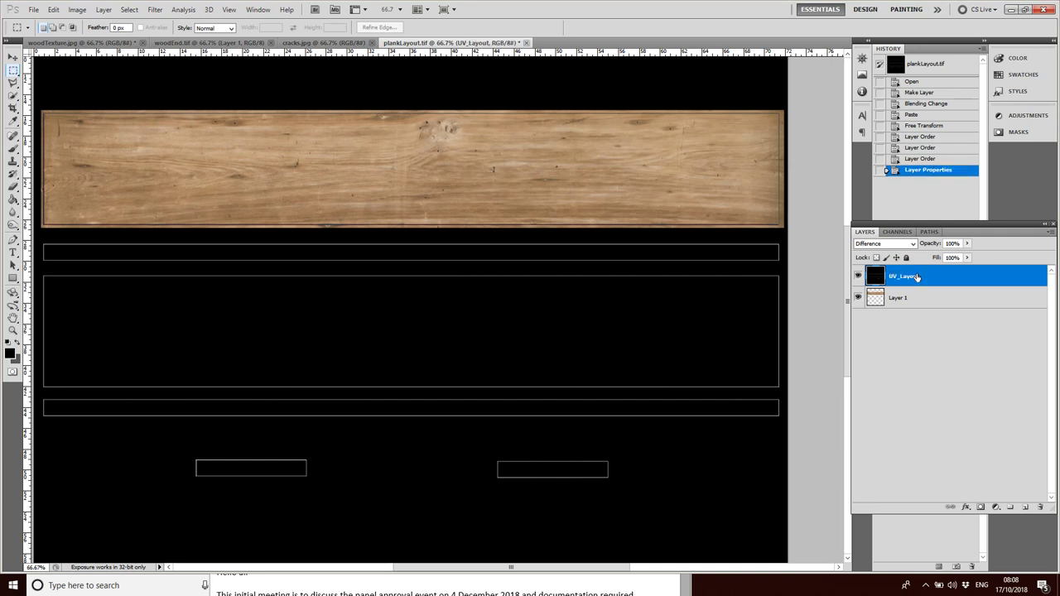
Toggle UV_Layout's visibility off and on to check the plank underneath
left_click(858, 277)
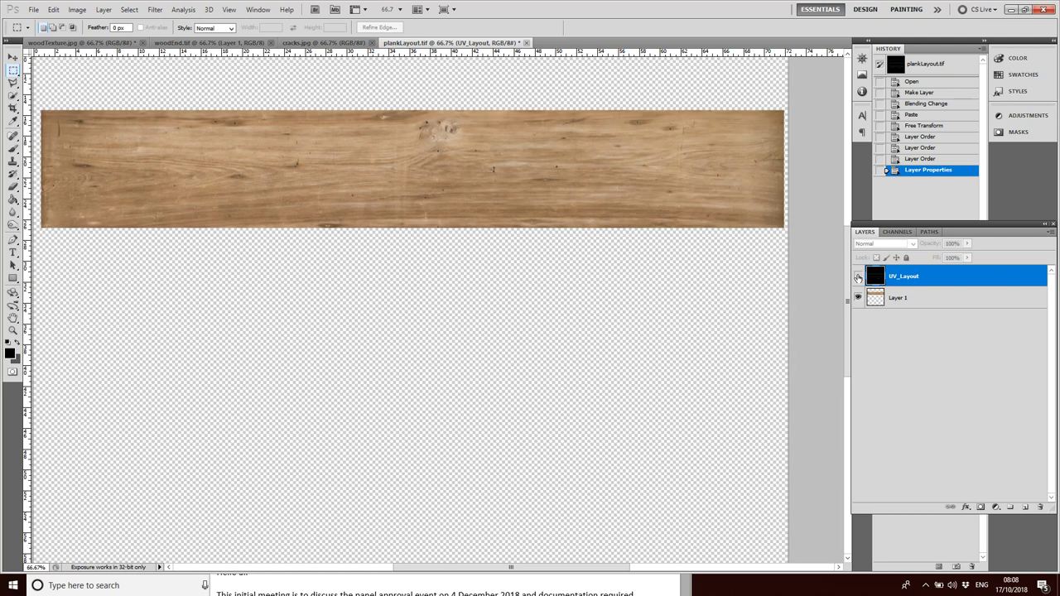
left_click(858, 277)
left_click(858, 277)
left_click(858, 277)
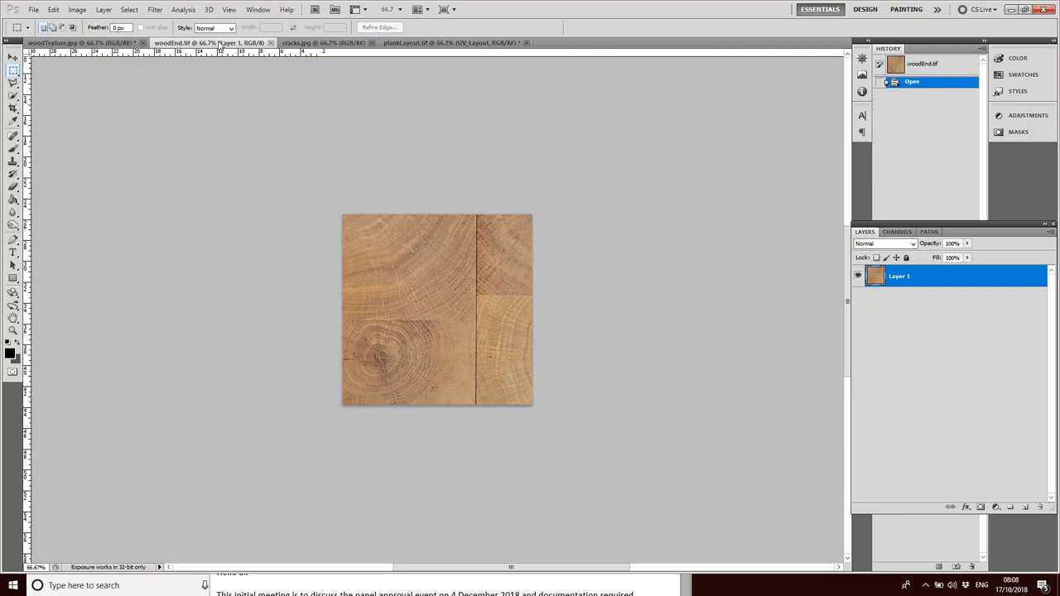
Paste the lower plank strip from woodTexture.jpg into plankLayout.tif as Layer 2 beneath UV_Layout
left_click(220, 43)
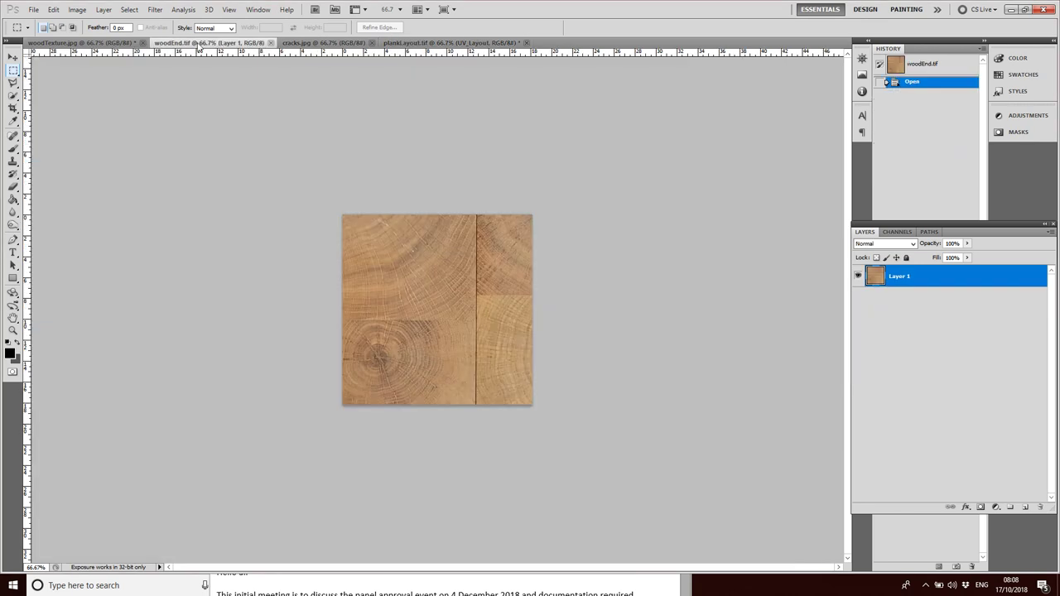
left_click(120, 44)
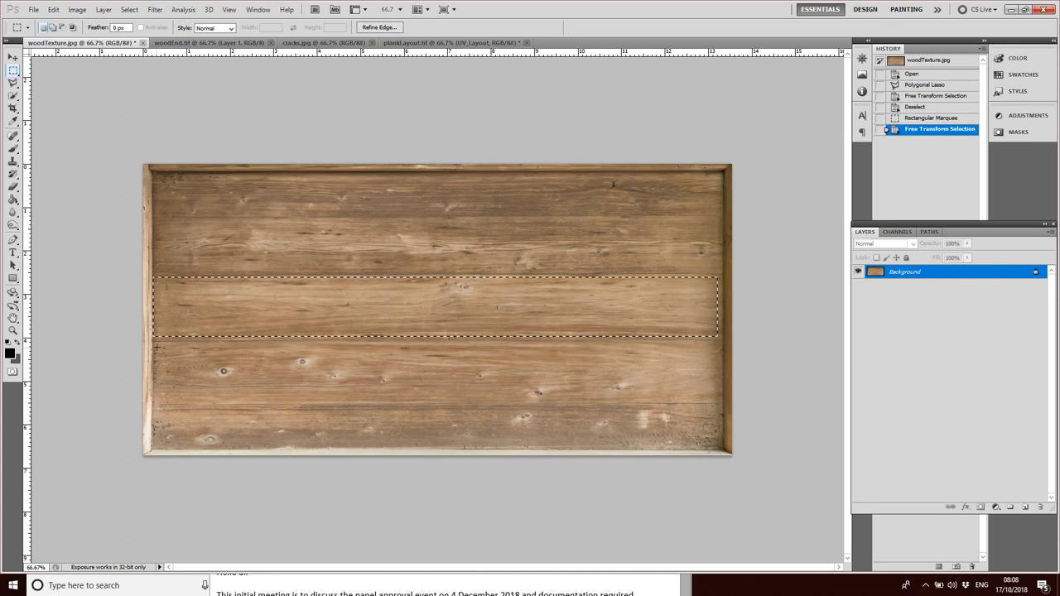
left_click_drag(155, 348, 719, 400)
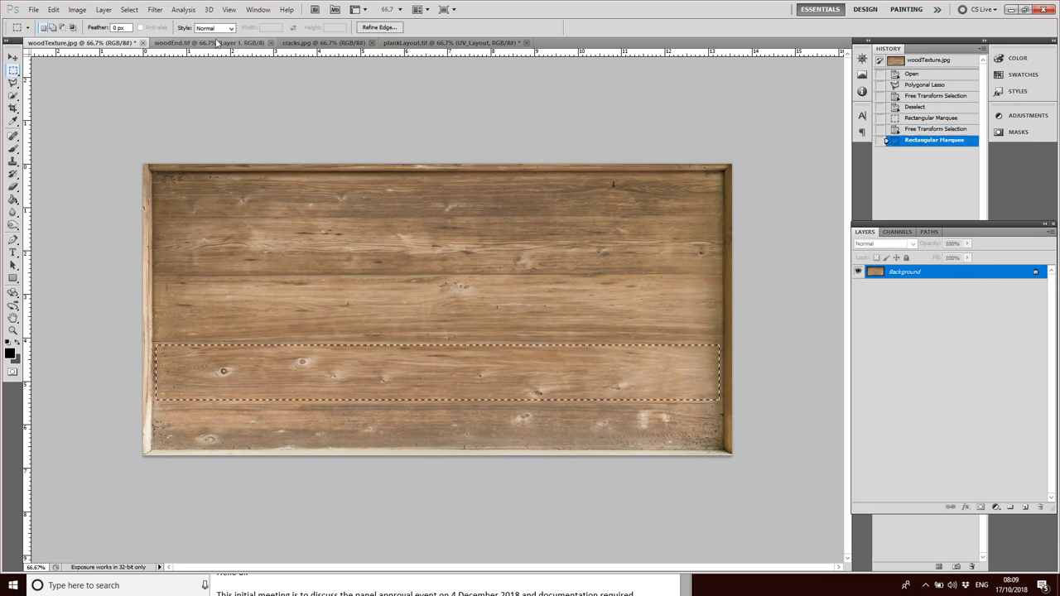
left_click(424, 42)
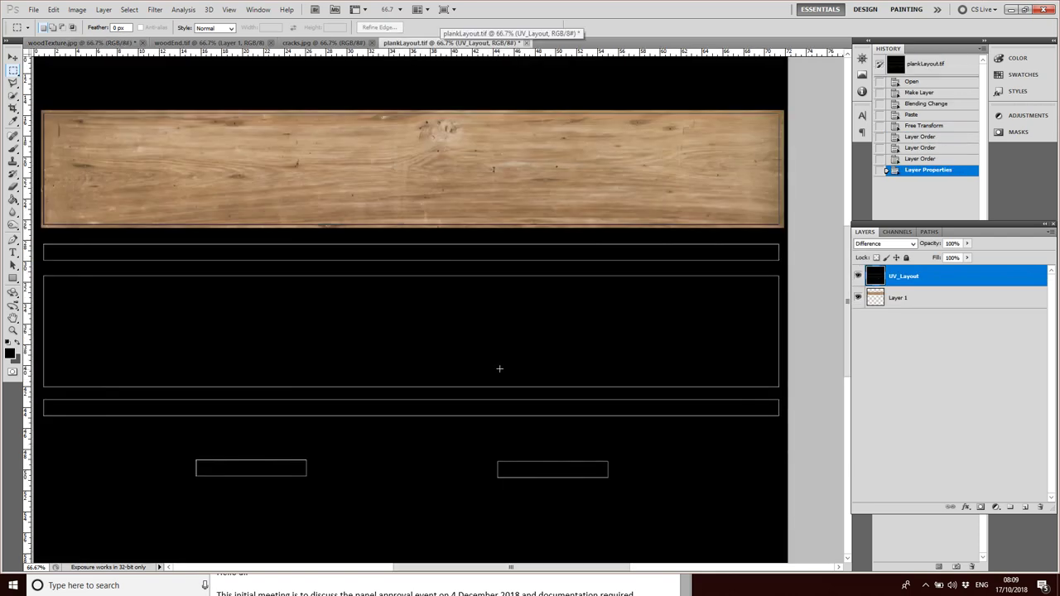
key("ctrl+v")
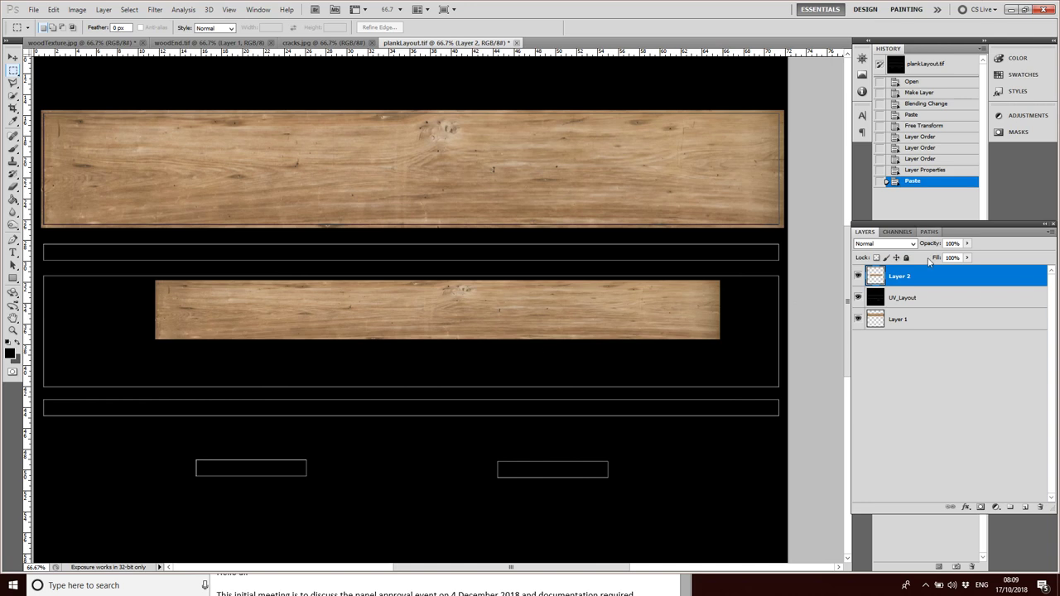
left_click_drag(899, 281, 903, 308)
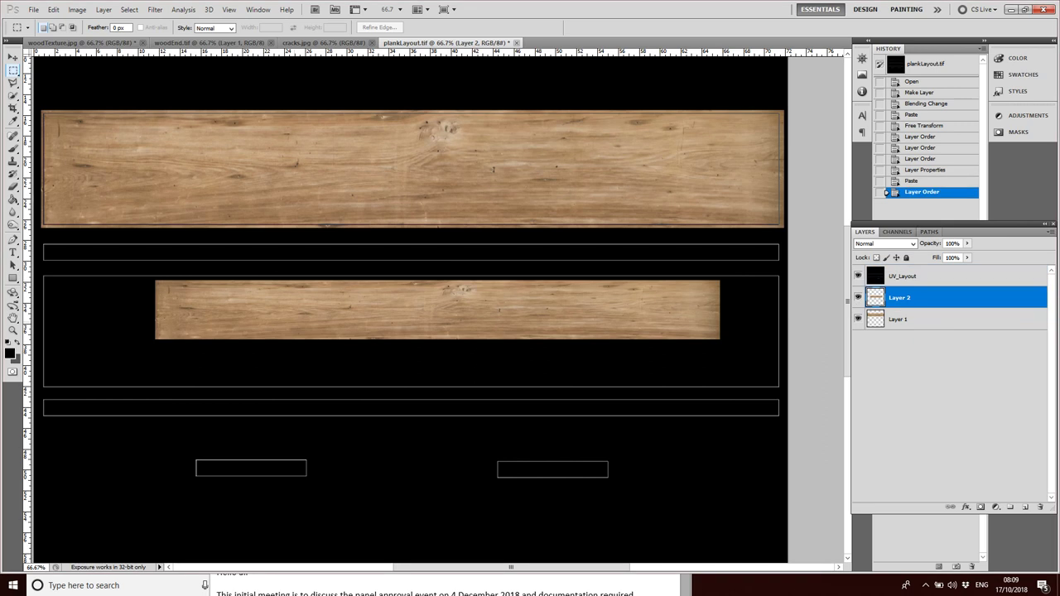
Move and stretch Layer 2 to about 131% by 201% to fill the middle rectangle
key("ctrl+t")
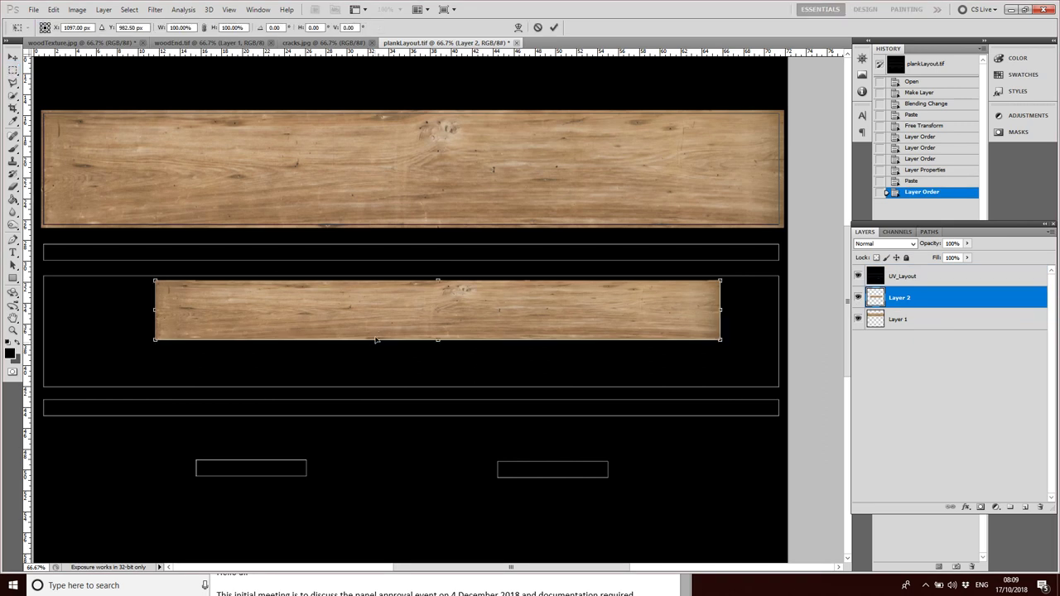
left_click_drag(379, 324, 261, 311)
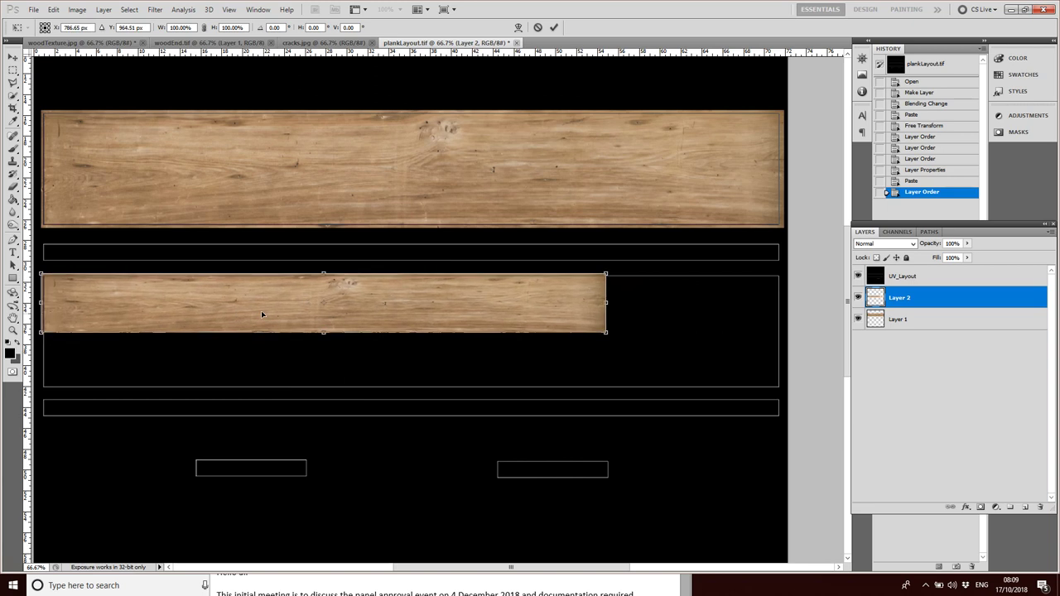
left_click_drag(678, 378, 783, 392)
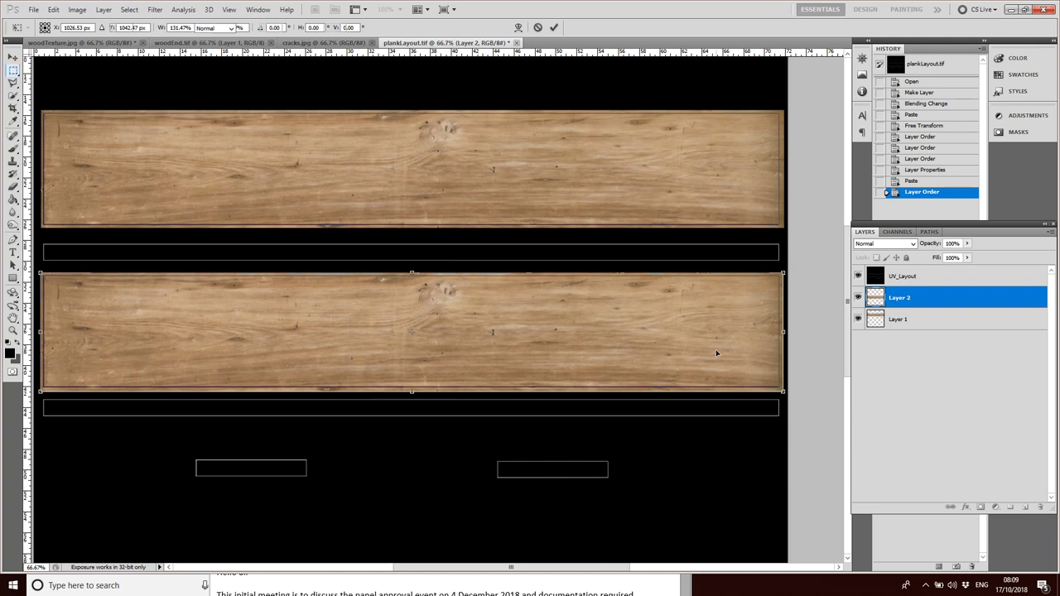
key("Return")
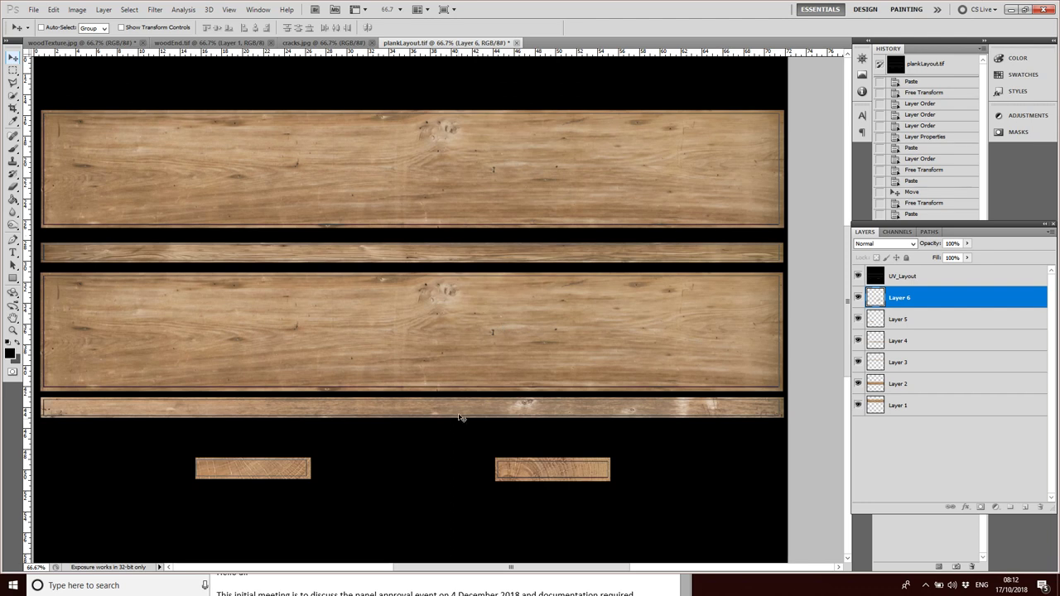
left_click(95, 43)
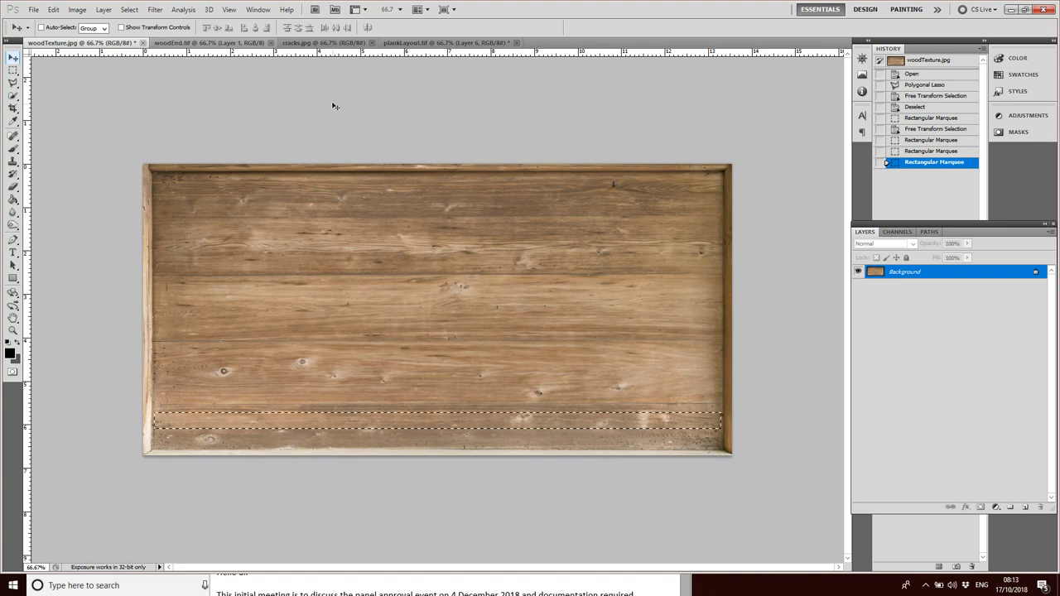
left_click(222, 42)
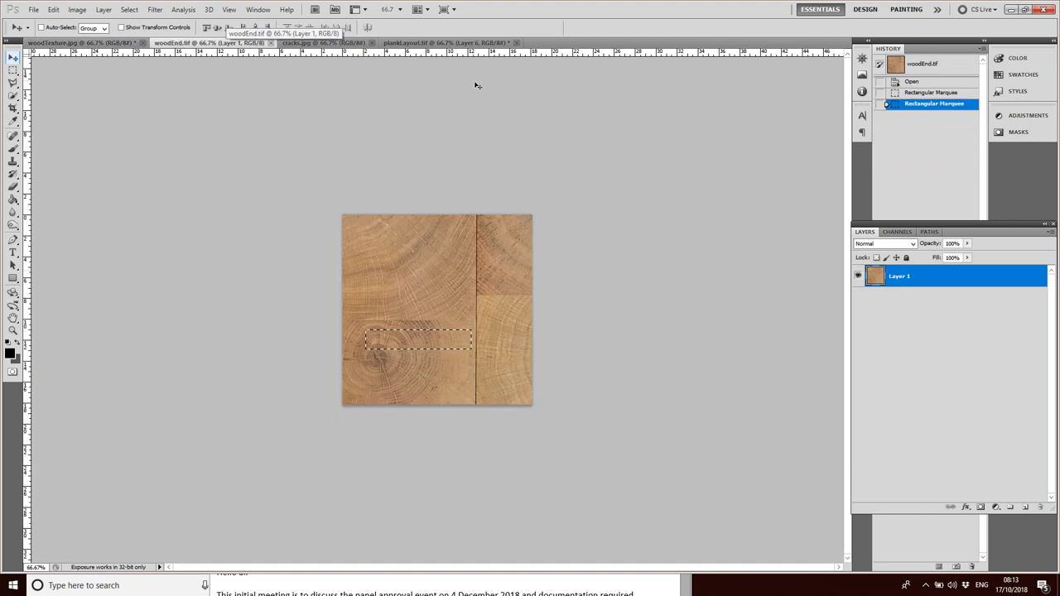
left_click(468, 43)
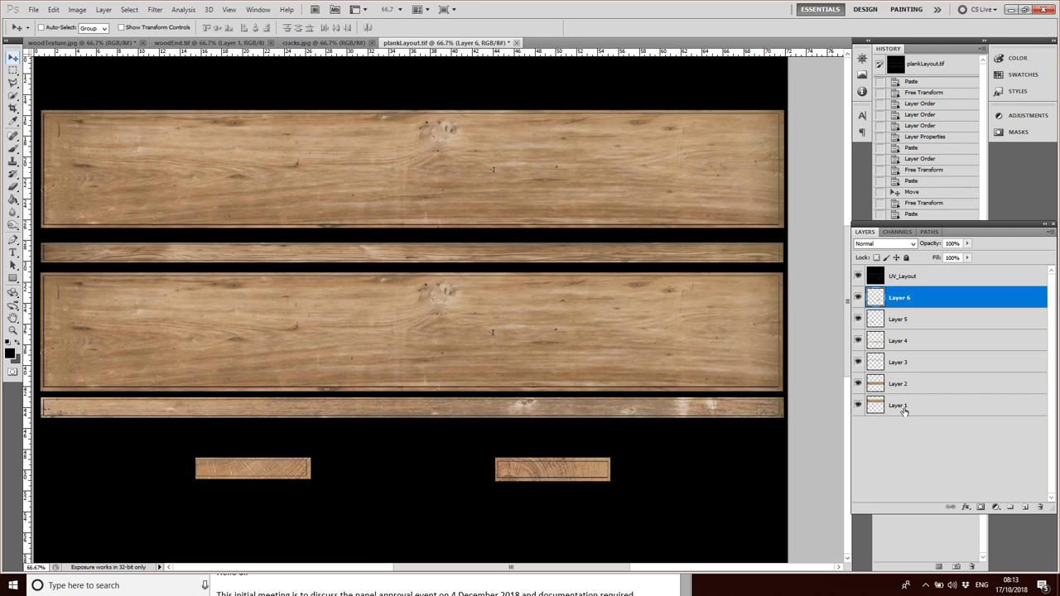
Select wood Layers 6 through 1 and merge them into one layer
left_click(903, 411, "shift")
right_click(912, 365)
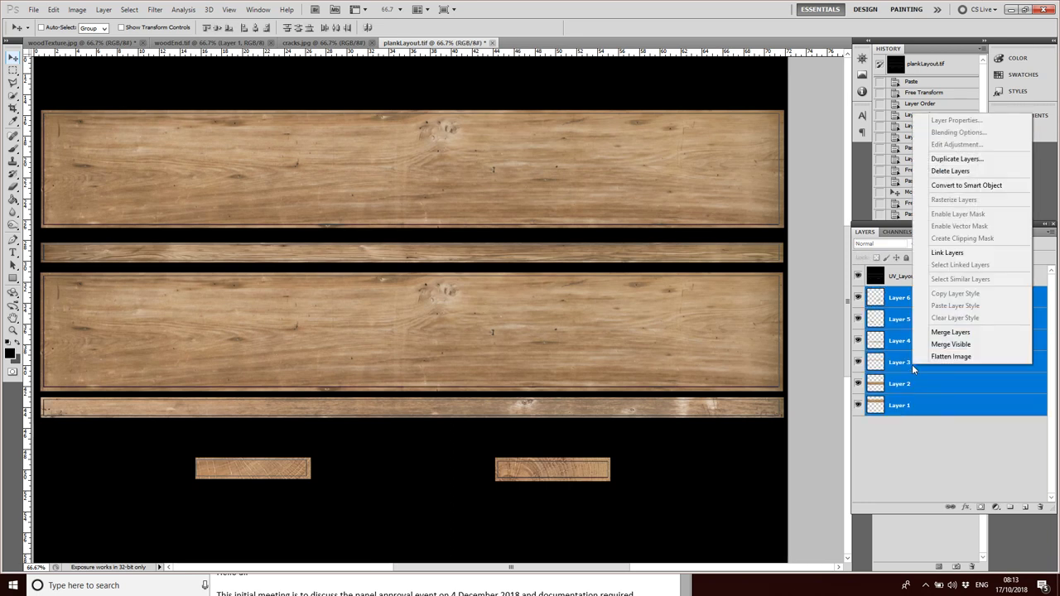
left_click(951, 332)
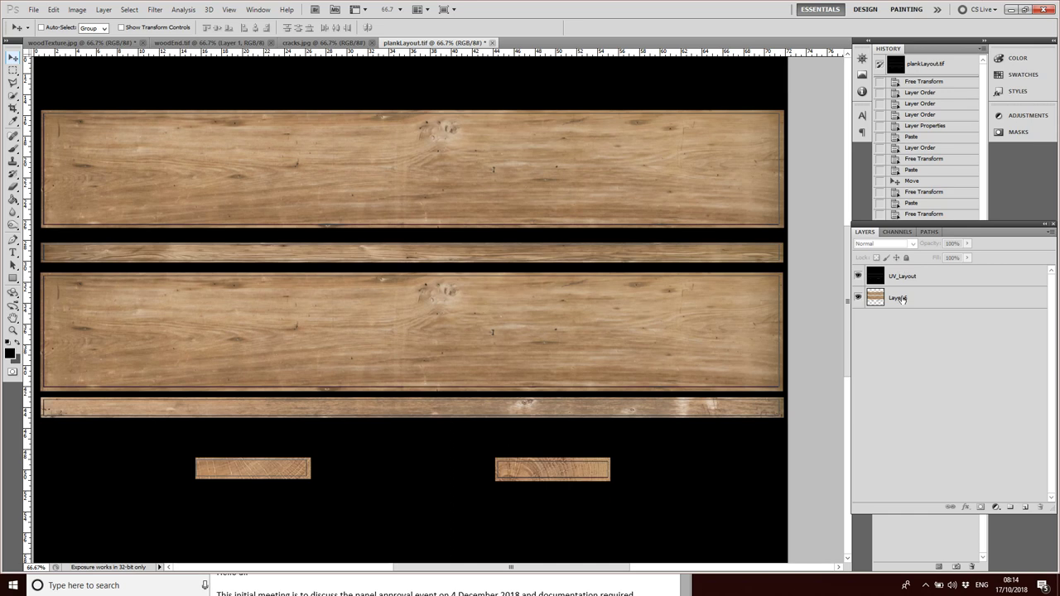
Hide UV_Layout and save as plankDiff.tif, accepting the TIFF options and layers warning
left_click(858, 276)
left_click(34, 10)
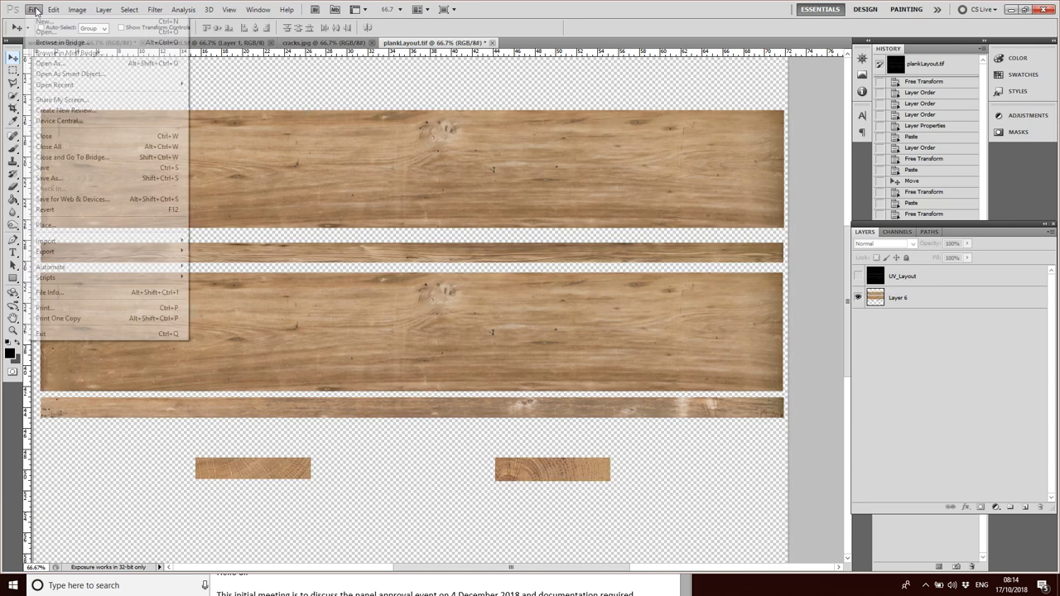
left_click(62, 178)
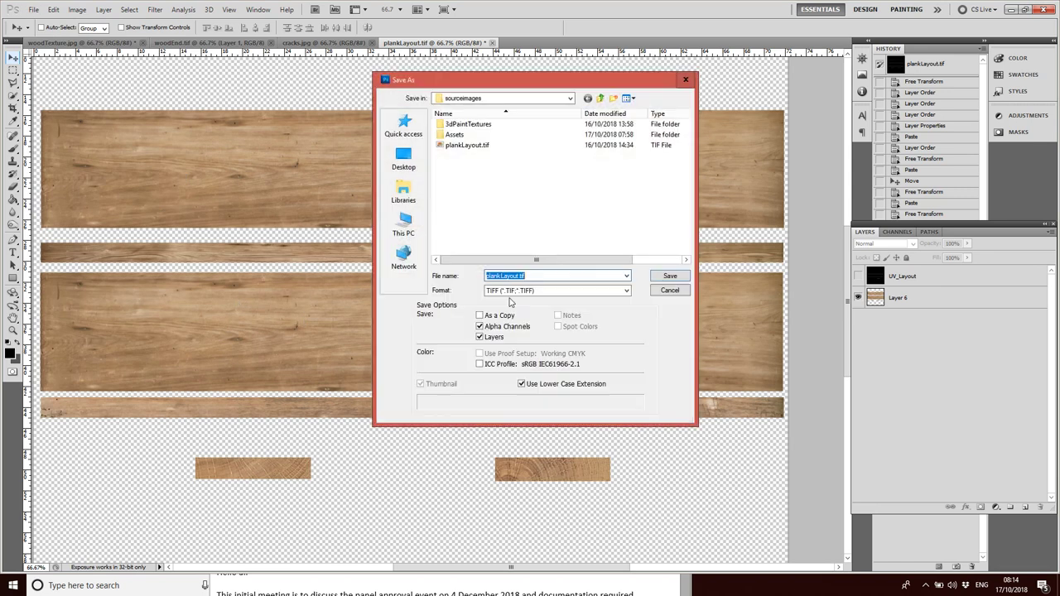
left_click(516, 277)
type("k")
left_click(663, 279)
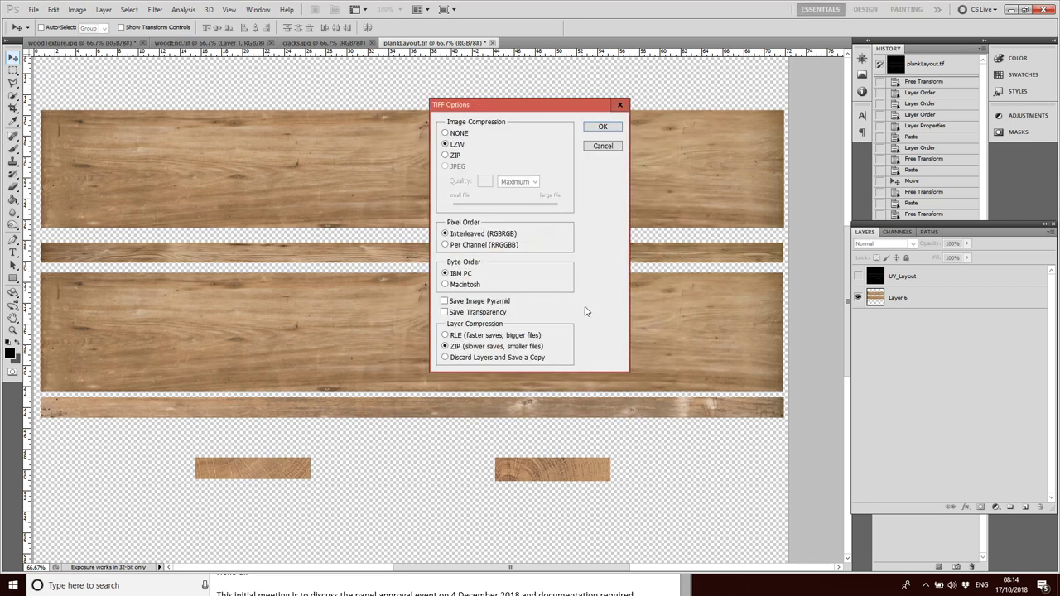
left_click(612, 127)
left_click(507, 216)
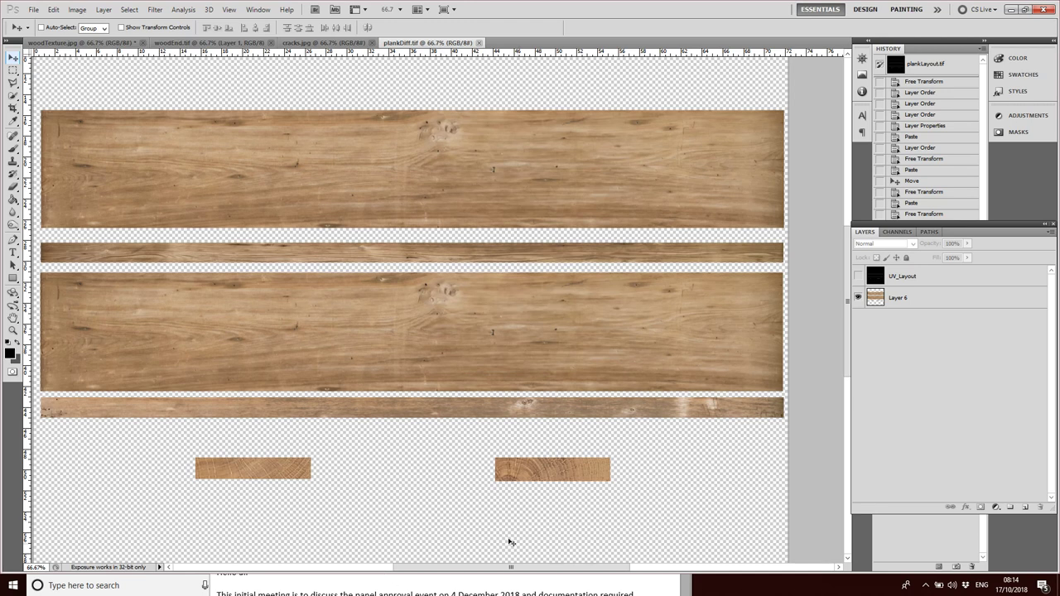
Switch to Maya and maximise the perspective view
key("super")
mouse_move(446, 584)
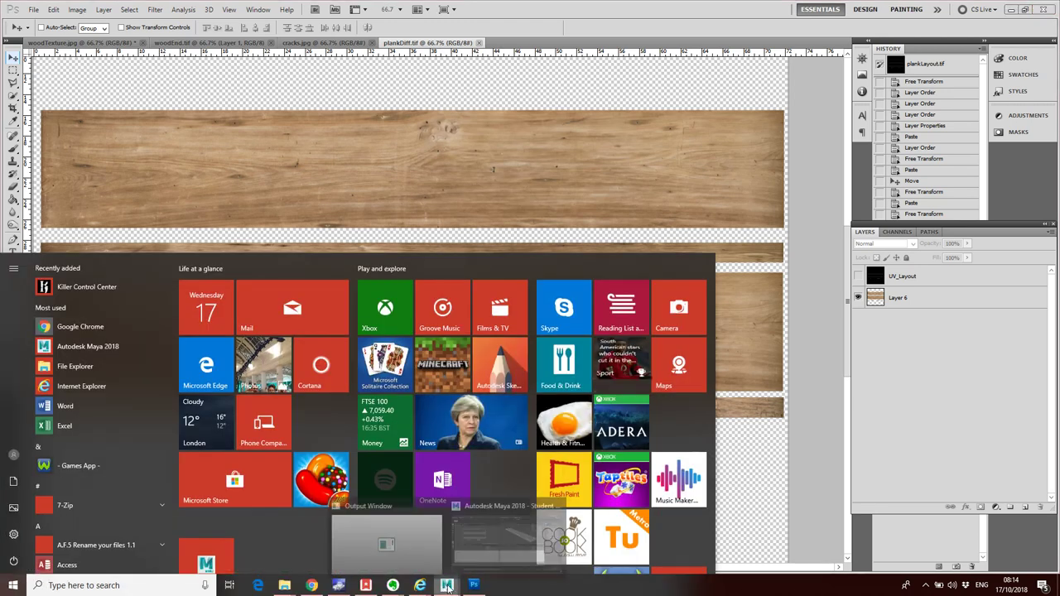
left_click(500, 531)
key("space")
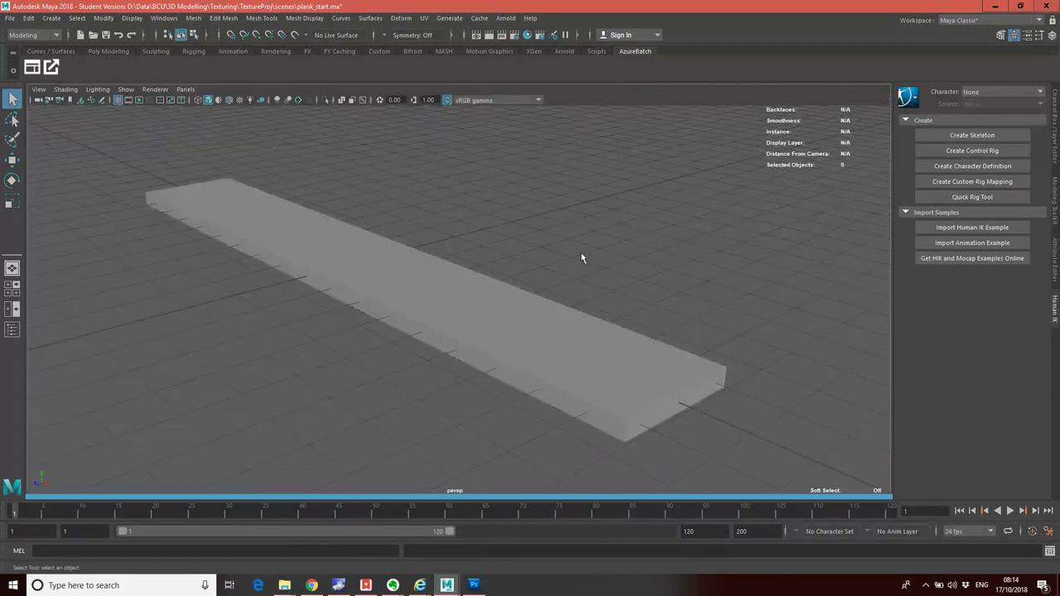
Select the plank in Object Mode and choose Assign New Material
right_click(498, 307)
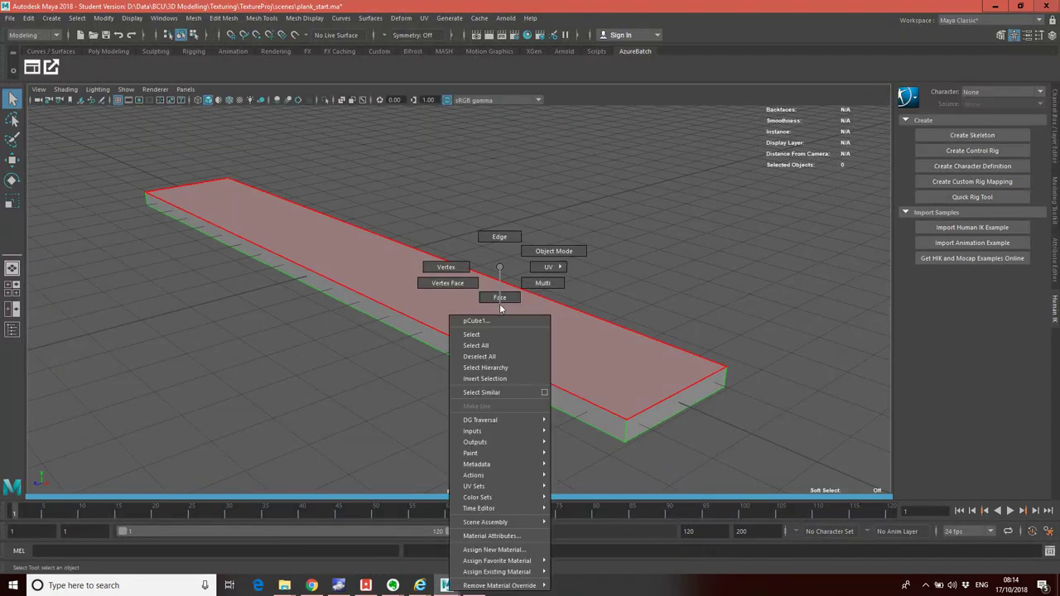
left_click(551, 252)
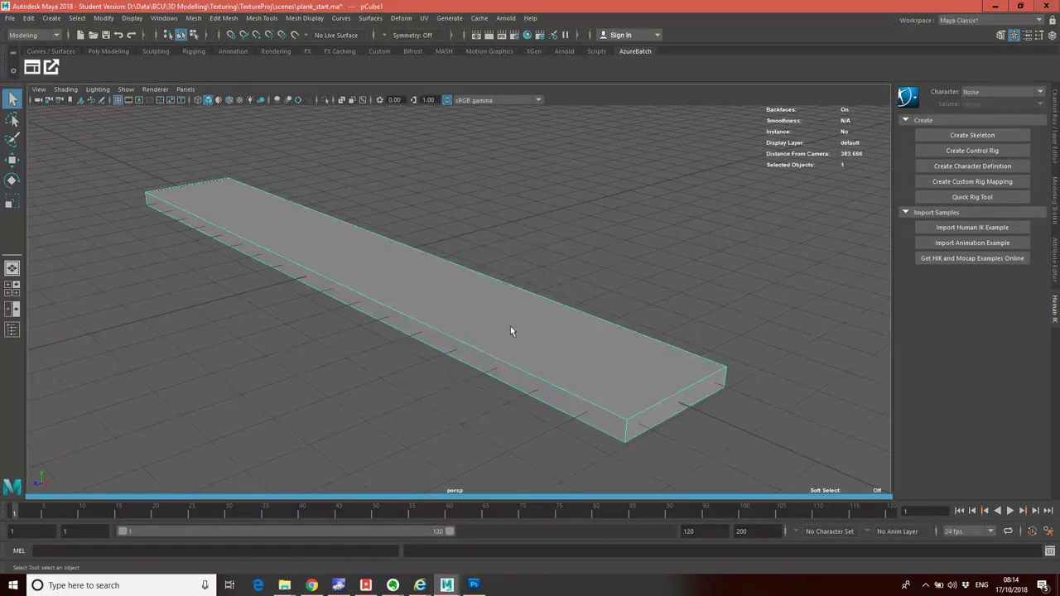
right_click(511, 332)
left_click(512, 550)
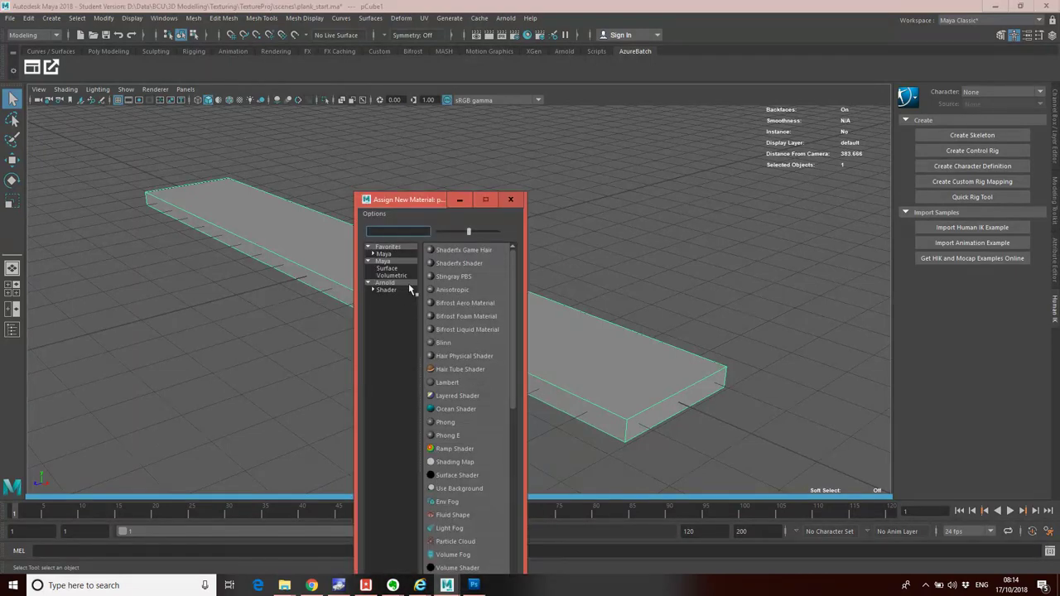
Assign an Arnold aiStandardSurface material to the plank
left_click(389, 283)
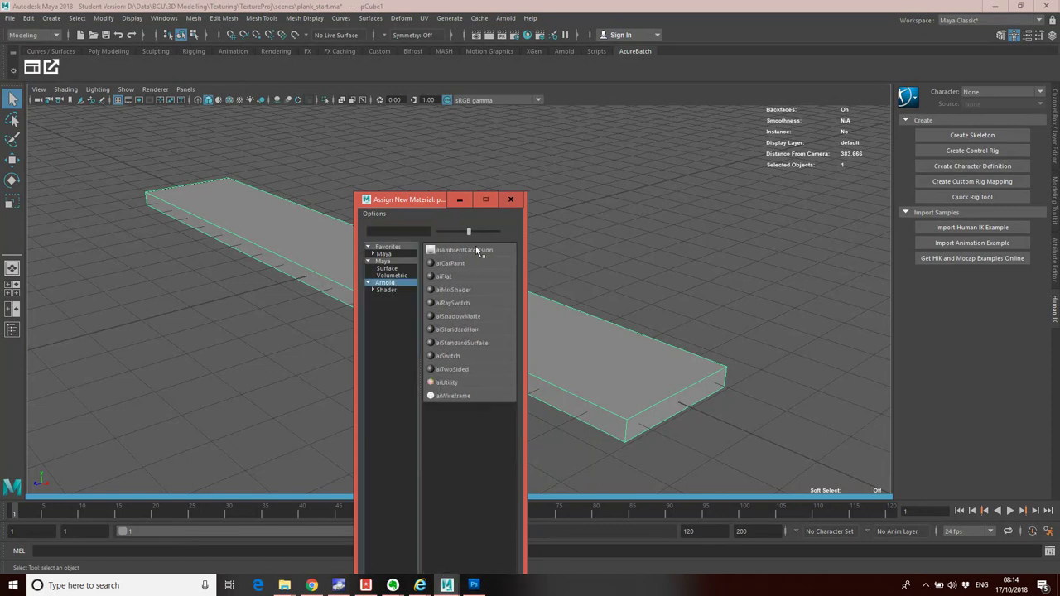
left_click(469, 347)
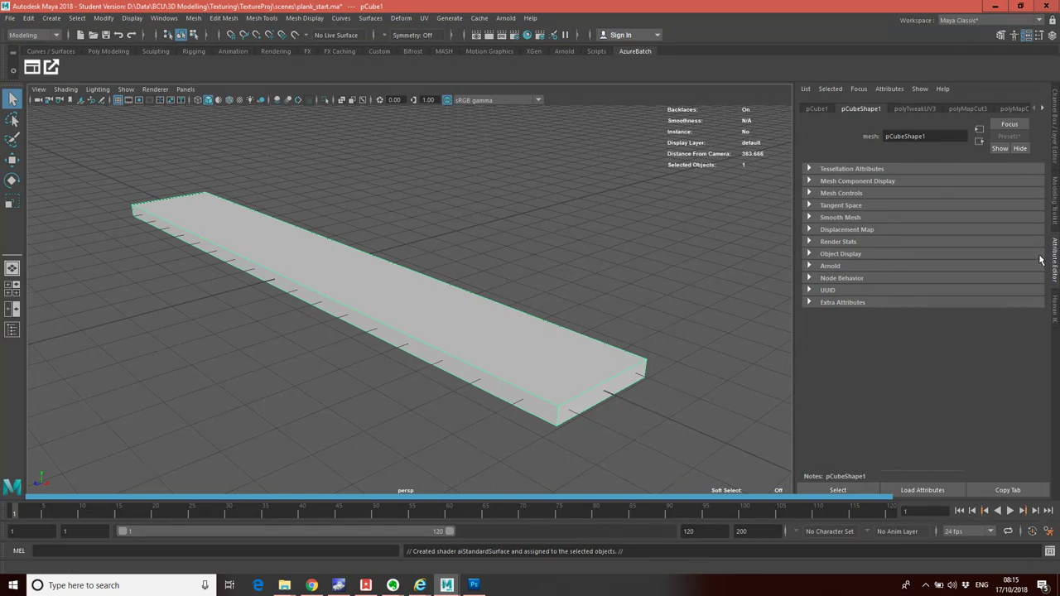
Rename the plank's material to Wood and open a texture picker for its Base Color
right_click(528, 349)
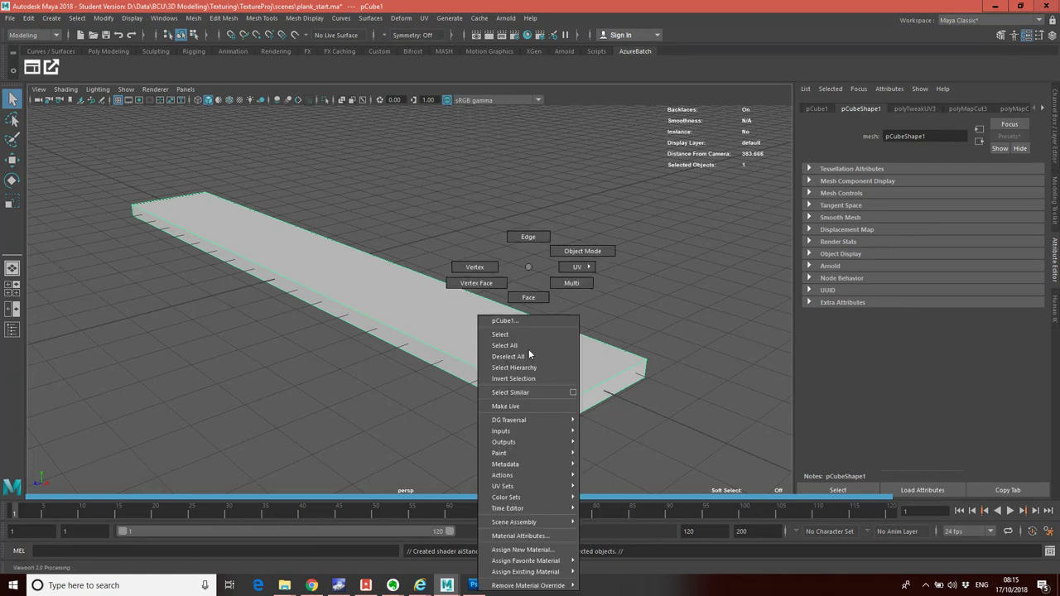
left_click(544, 538)
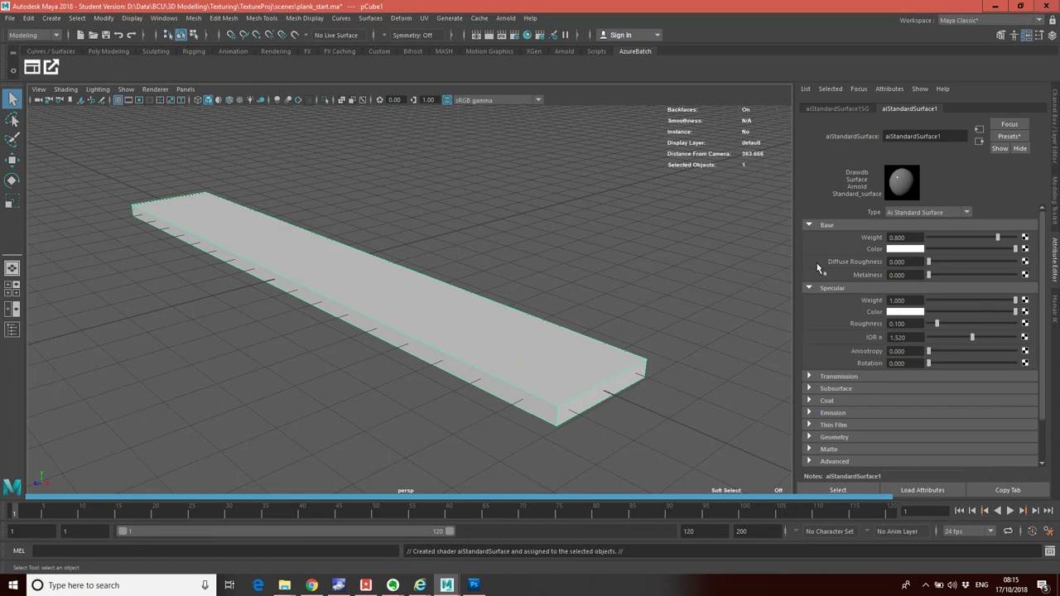
double_click(930, 136)
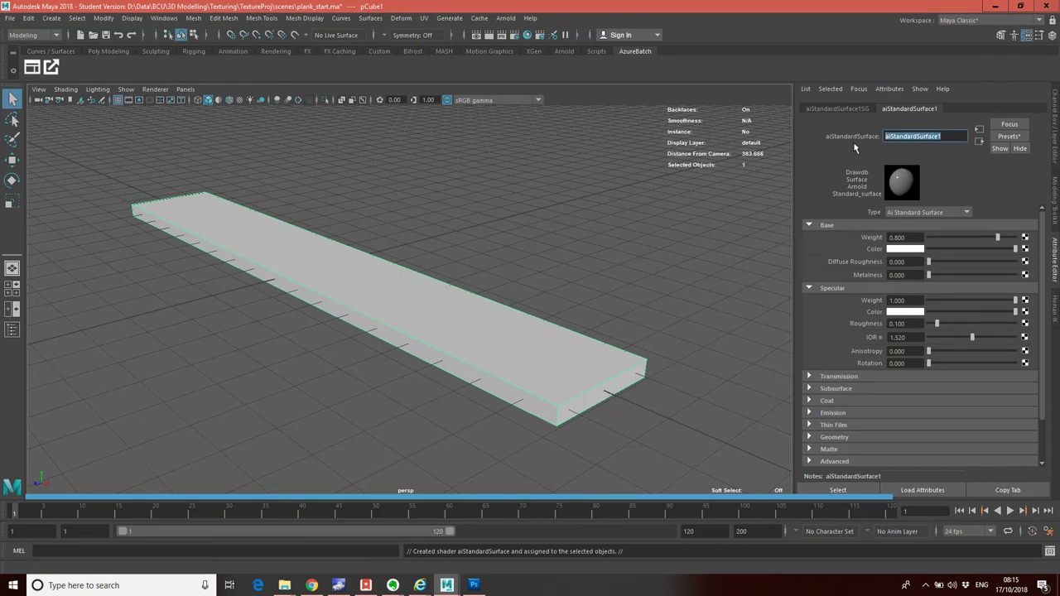
type("Wood")
key("Return")
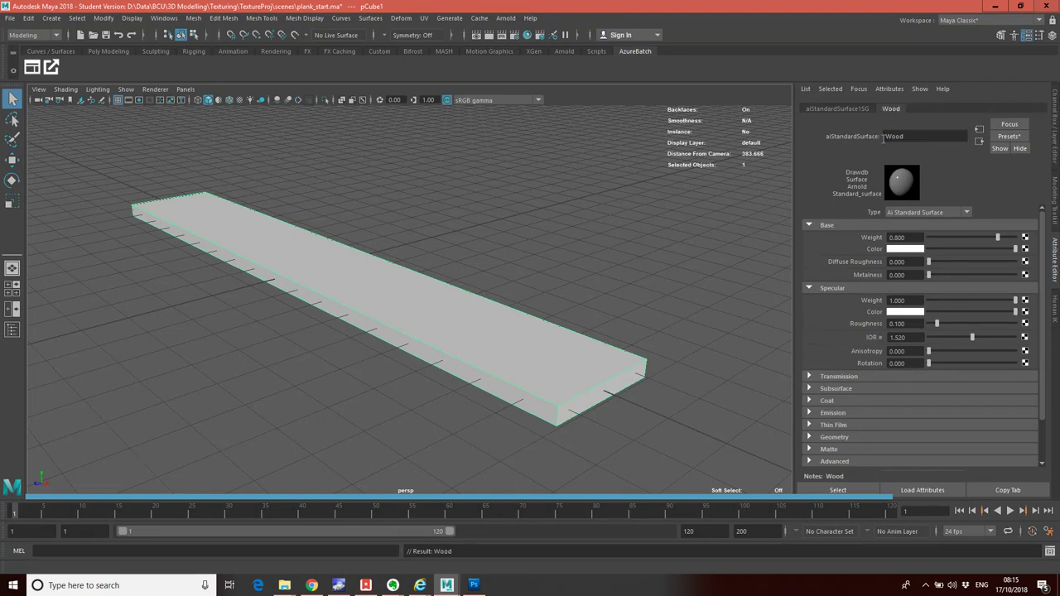
left_click(906, 250)
left_click(1026, 249)
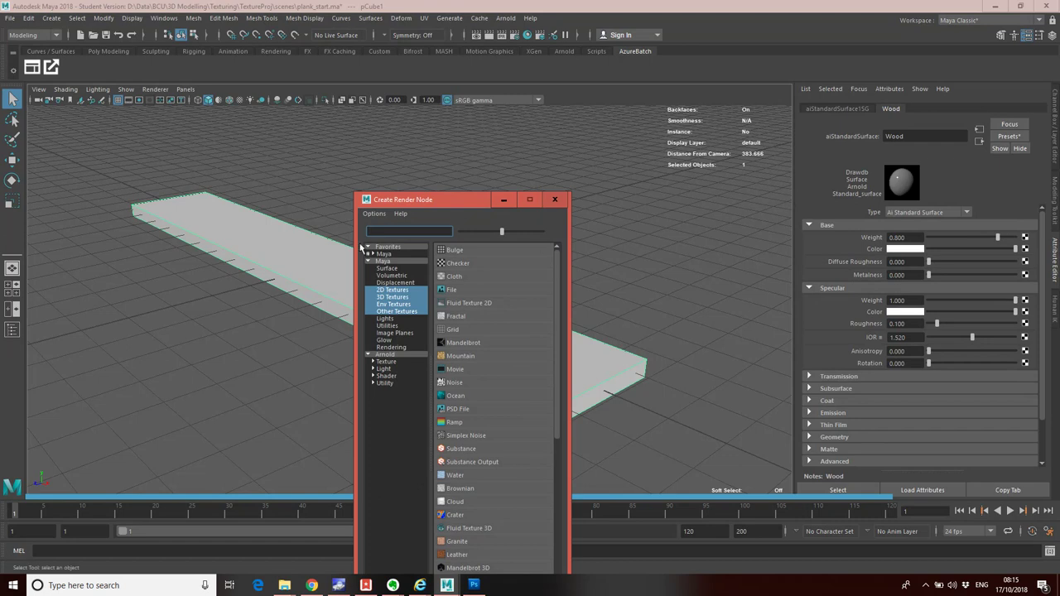
Create a file1 texture node for the base colour, closing the browser without an image
left_click(455, 289)
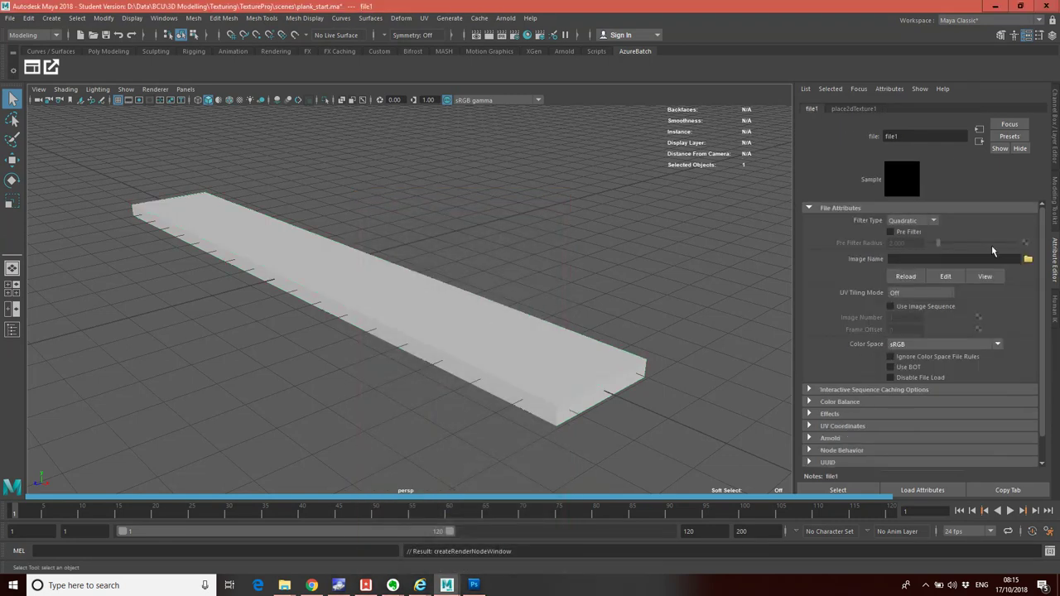
left_click(1028, 260)
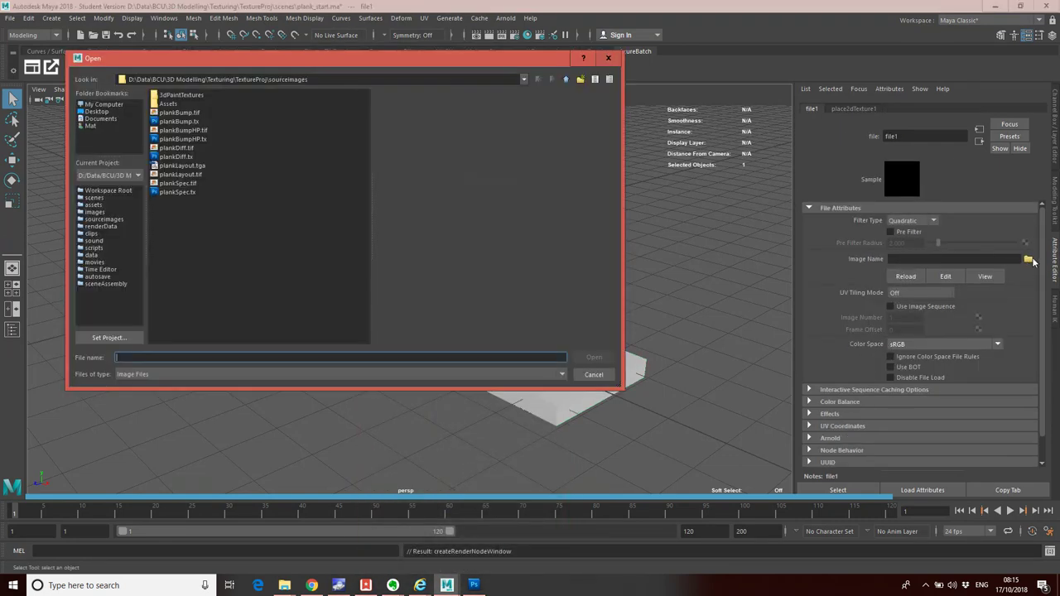
left_click(608, 58)
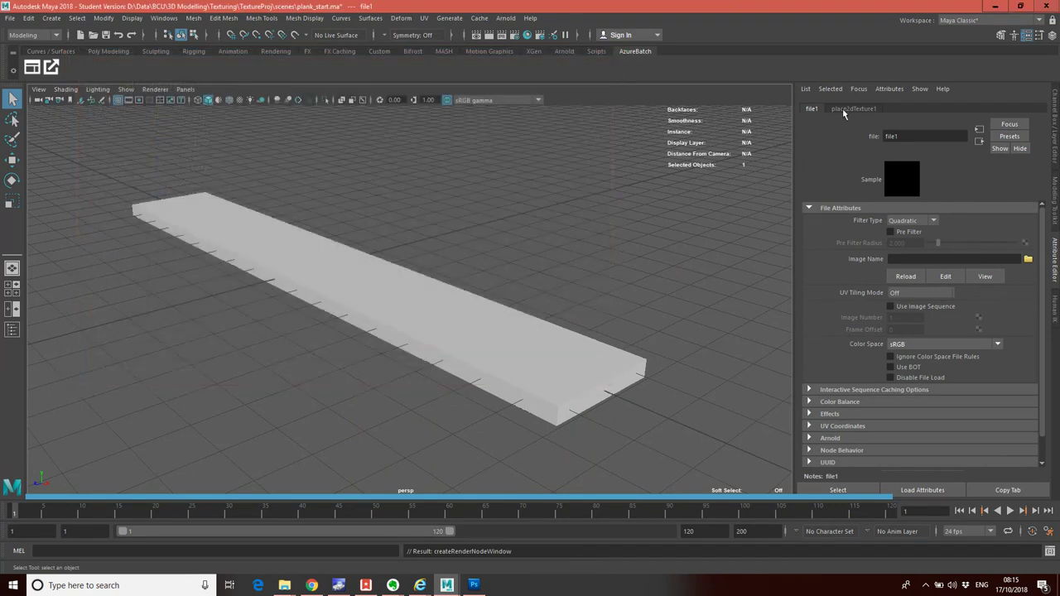
Break the file1 connection on the Wood material's Base Color
right_click(535, 273)
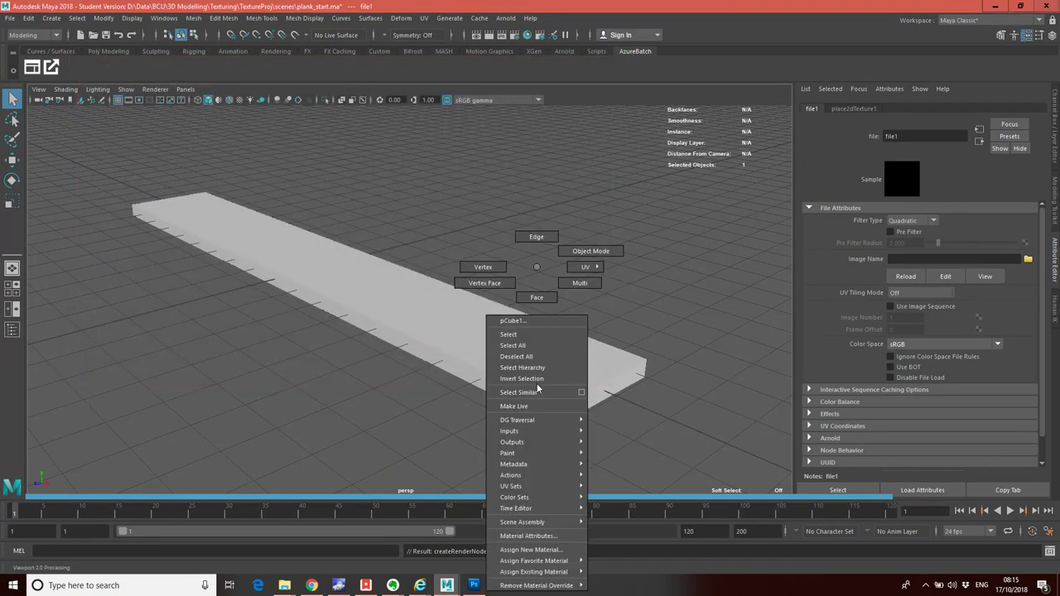
left_click(538, 538)
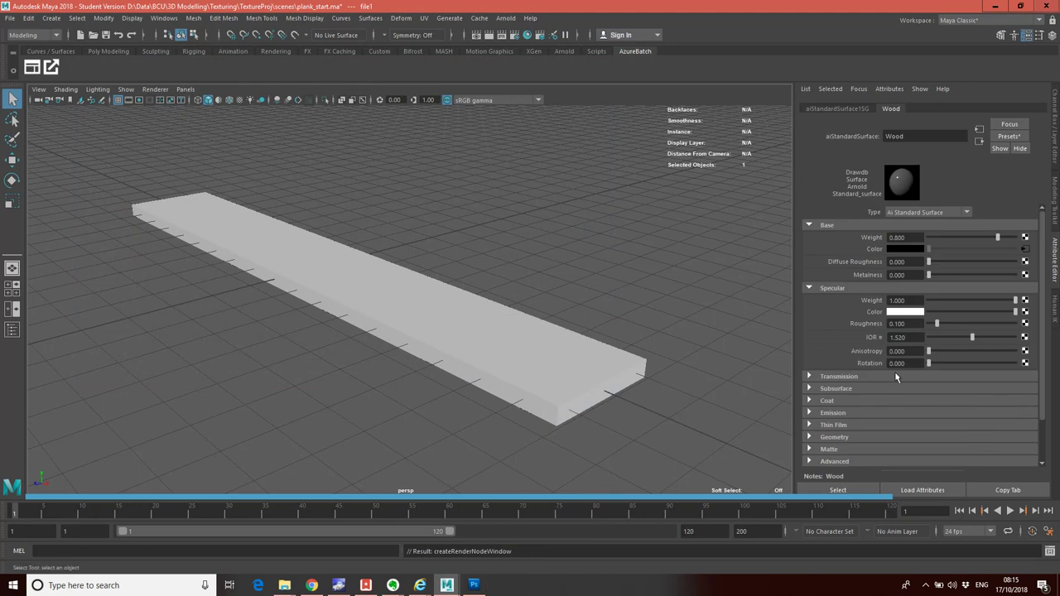
right_click(867, 249)
left_click(900, 278)
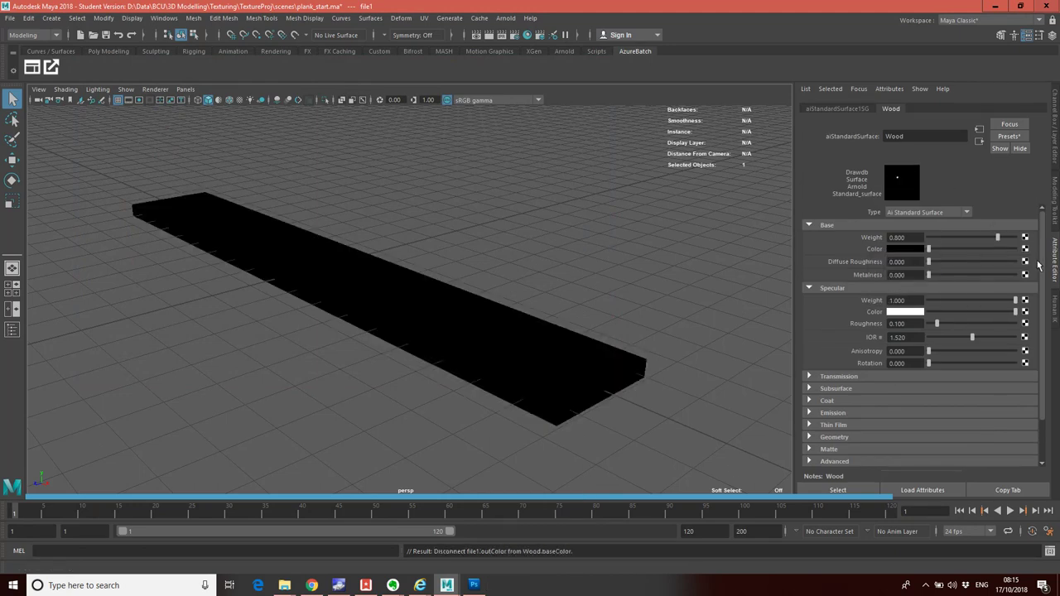
Reassign the existing Wood material to the plank and open its Base Color render node picker
left_click(601, 407)
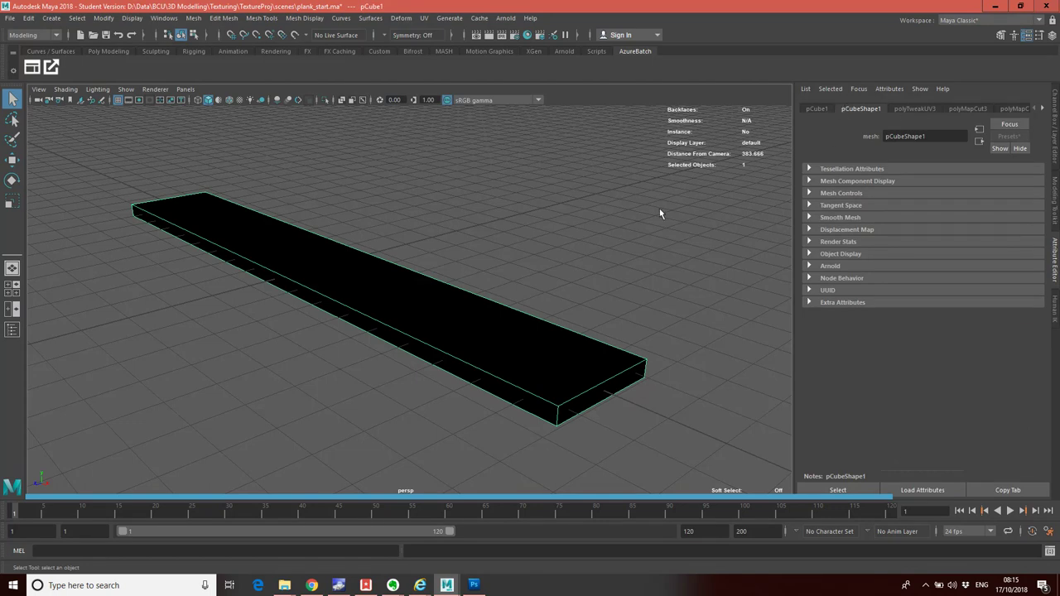
right_click(566, 352)
mouse_move(568, 558)
left_click(746, 525)
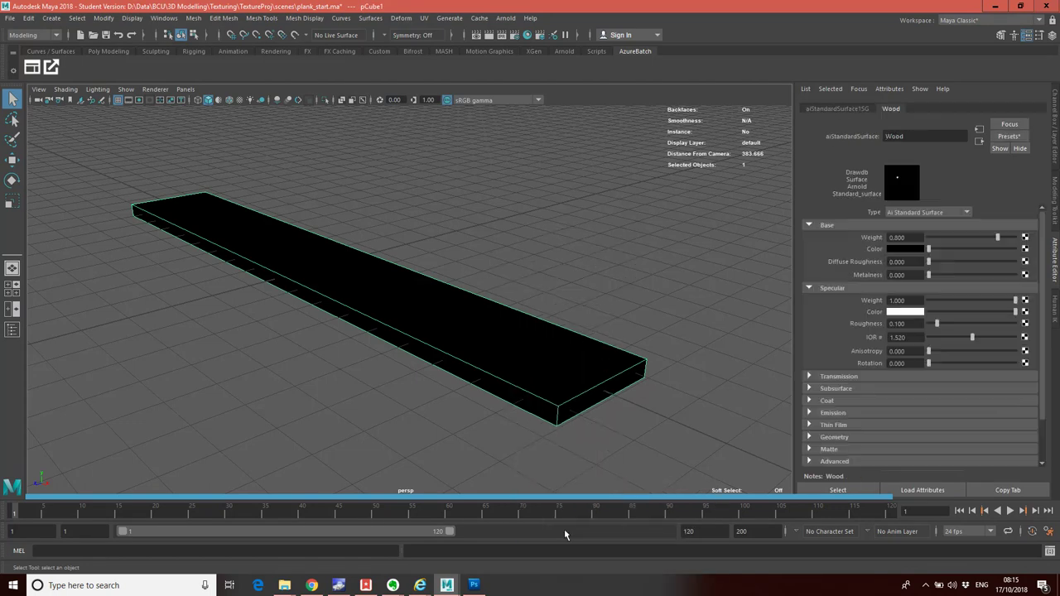
left_click(1026, 248)
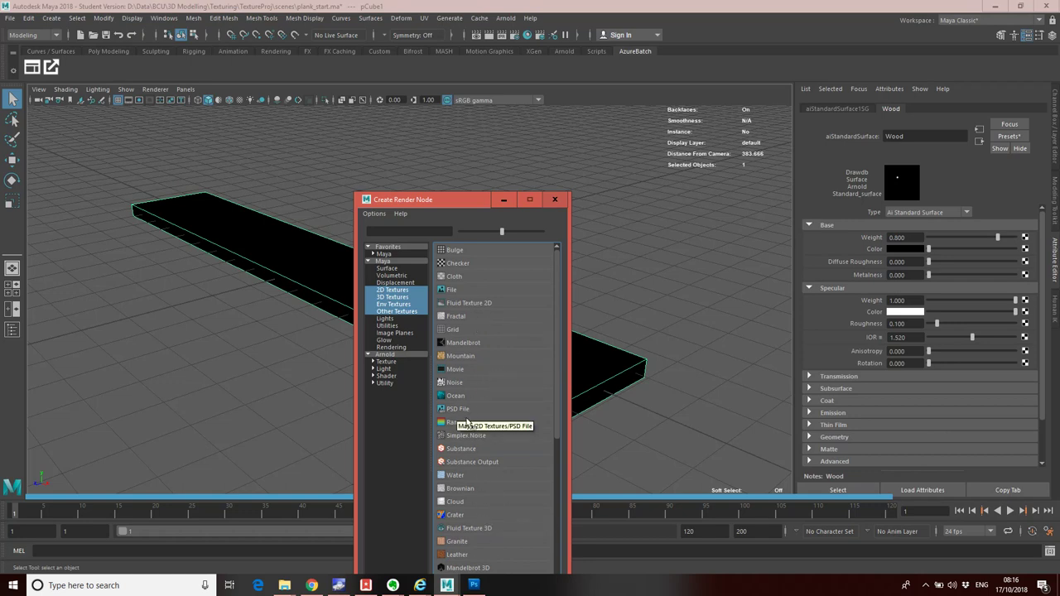
Create a file2 texture node loading sourceimages/plankDiff.tif as Wood's base colour
left_click(452, 292)
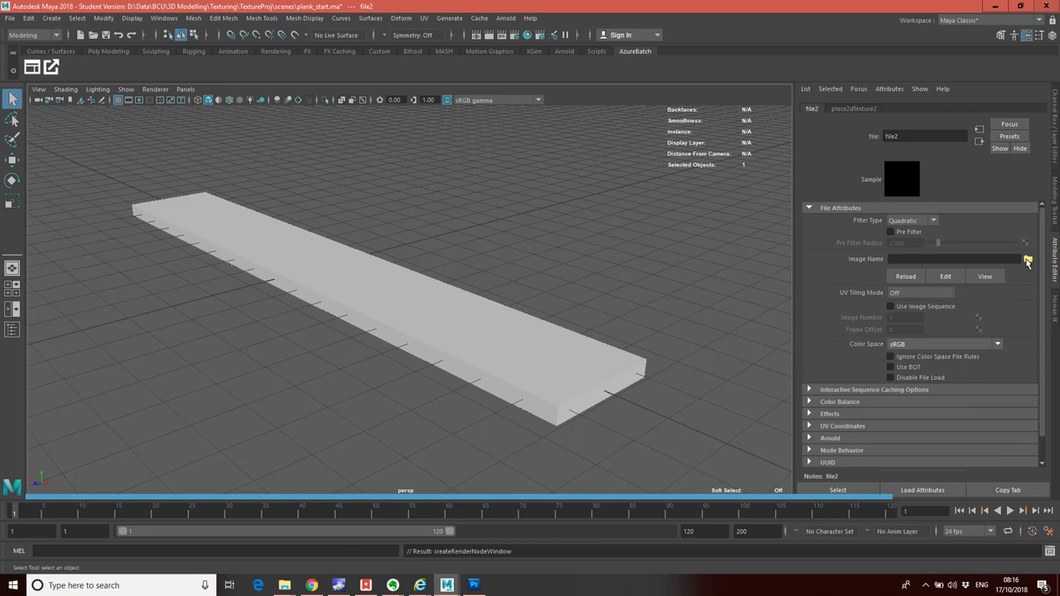
left_click(1028, 260)
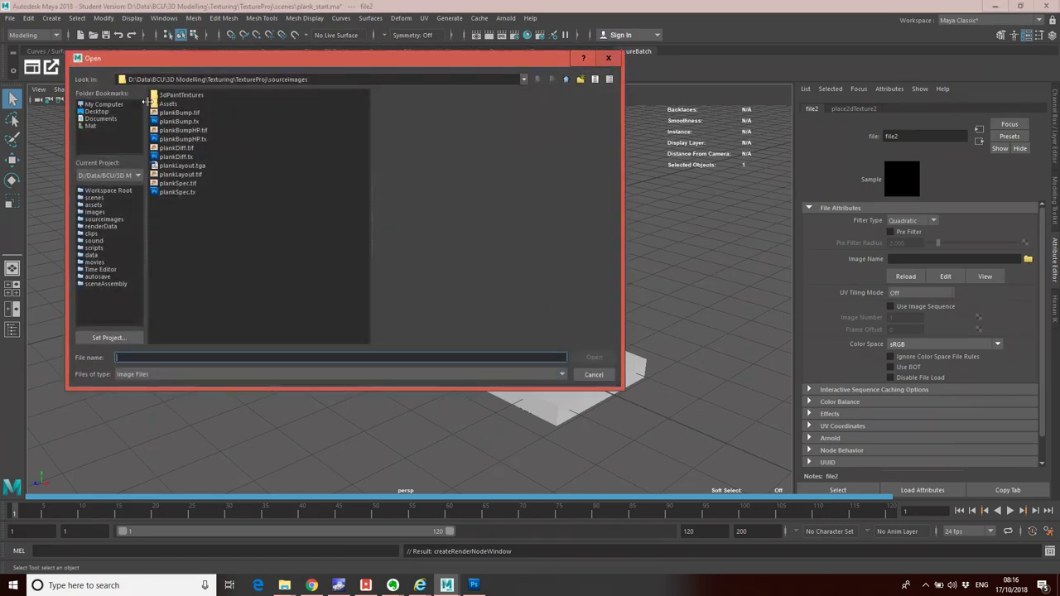
left_click(212, 195)
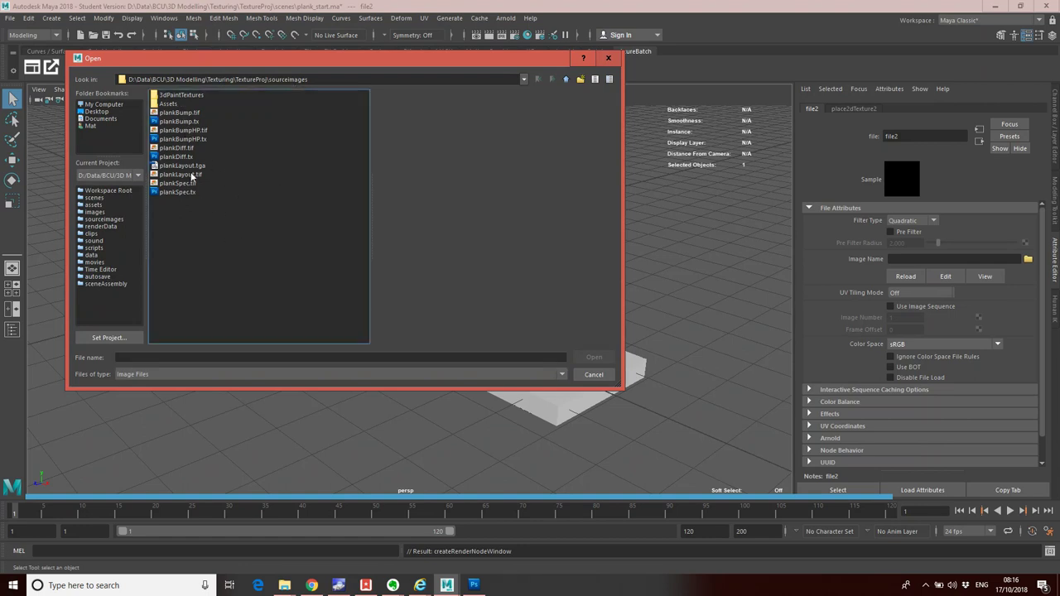
left_click(102, 220)
left_click(96, 219)
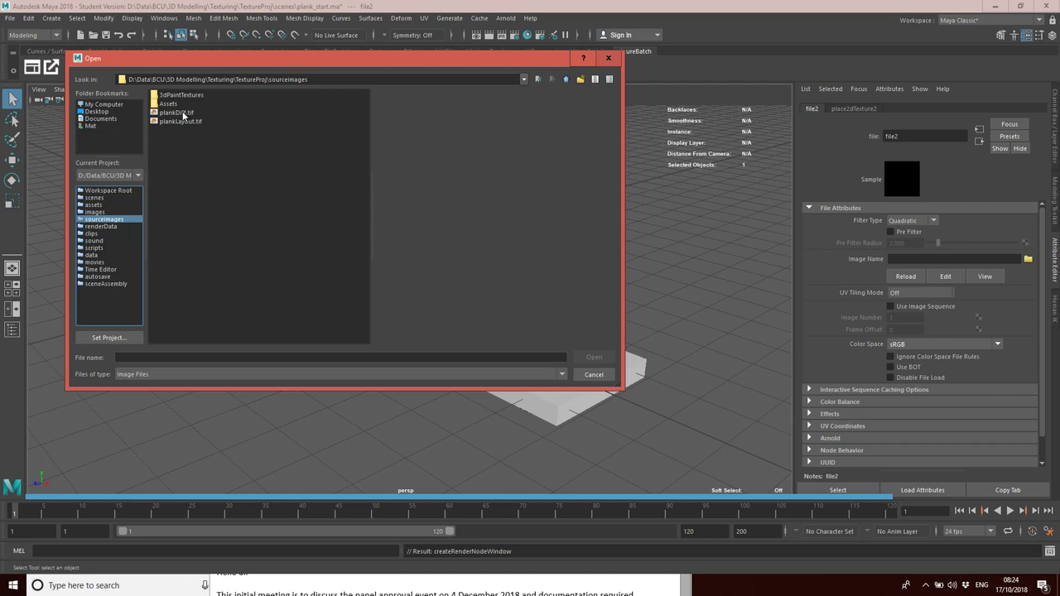
left_click(184, 116)
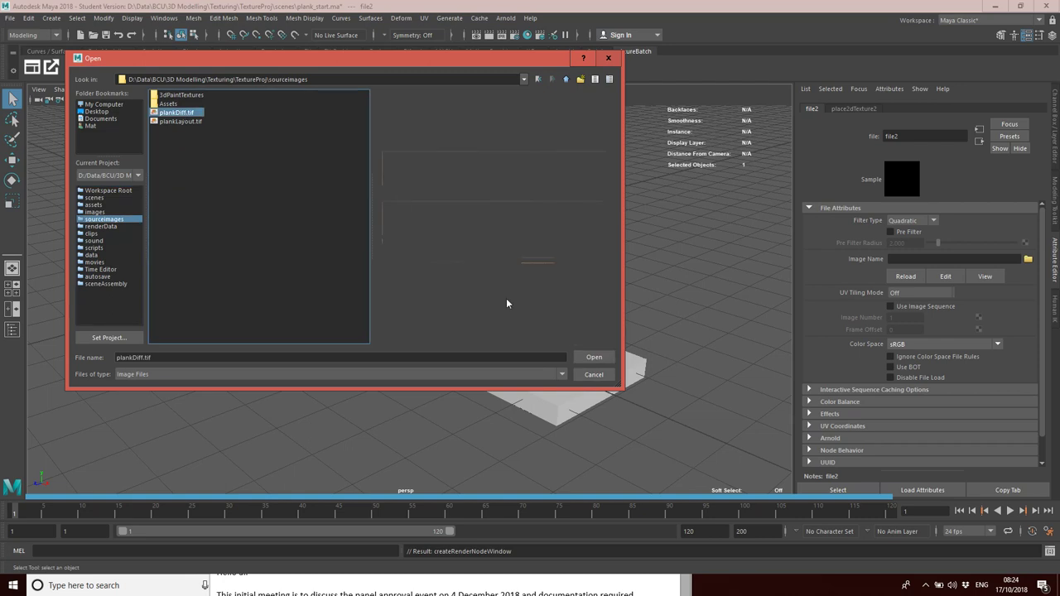
left_click(596, 357)
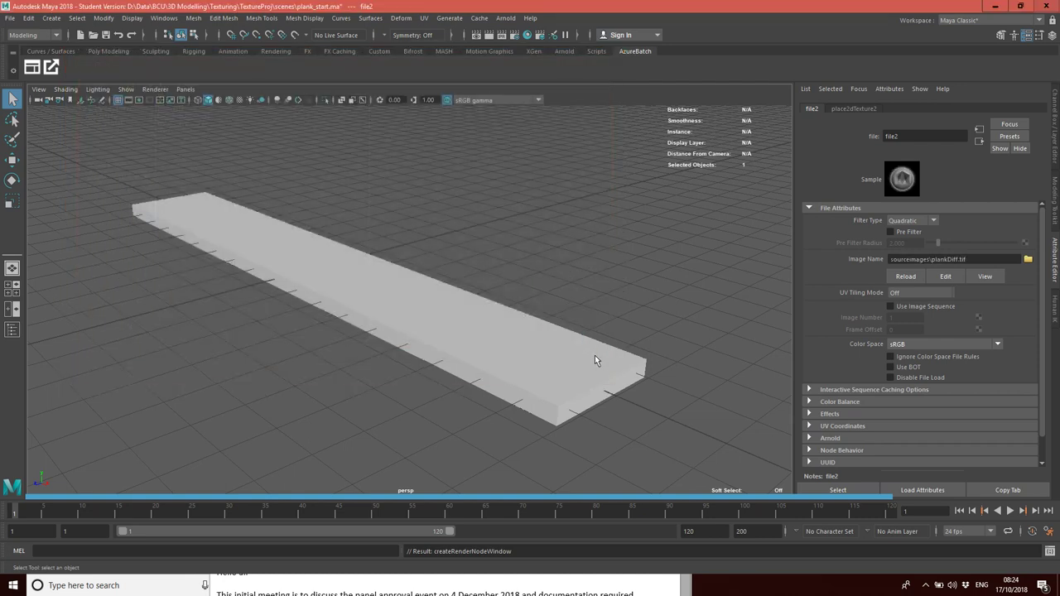
Enable Hardware Texturing and orbit the view to see the wood texture on the plank
left_click(65, 89)
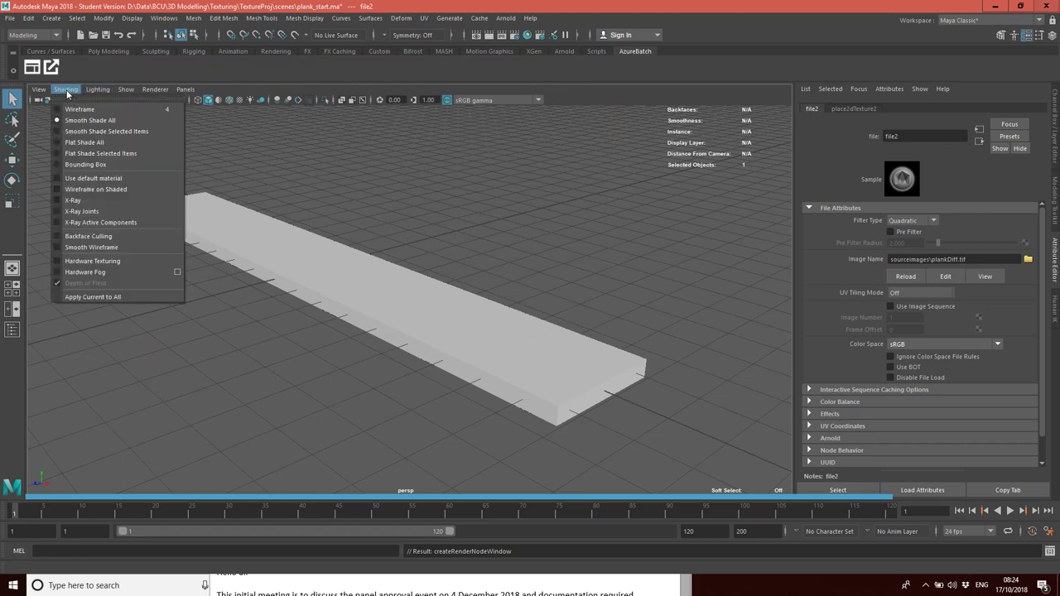
left_click(116, 269)
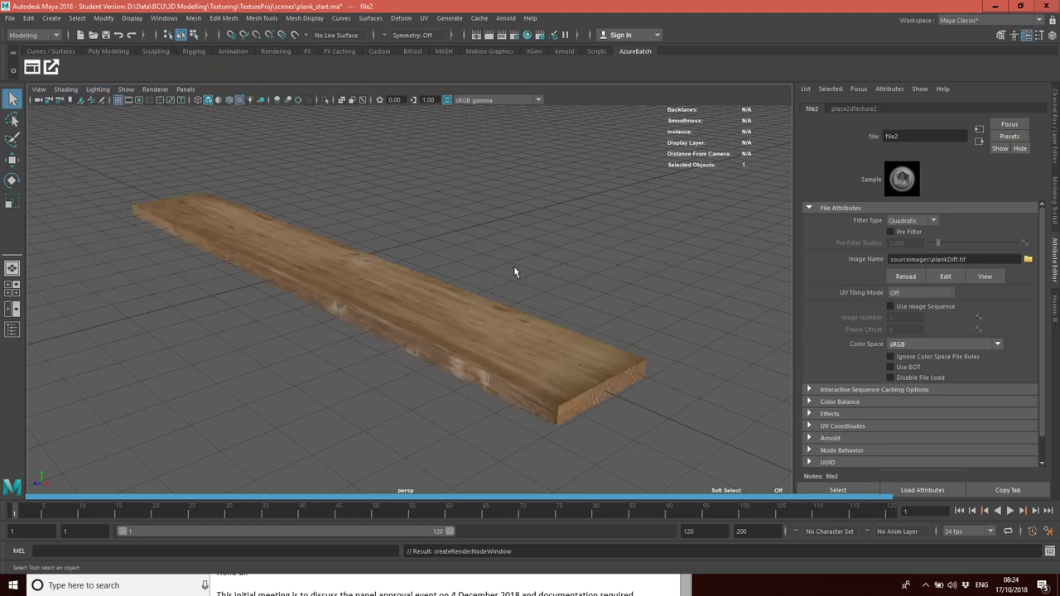
left_click_drag(453, 357, 507, 354)
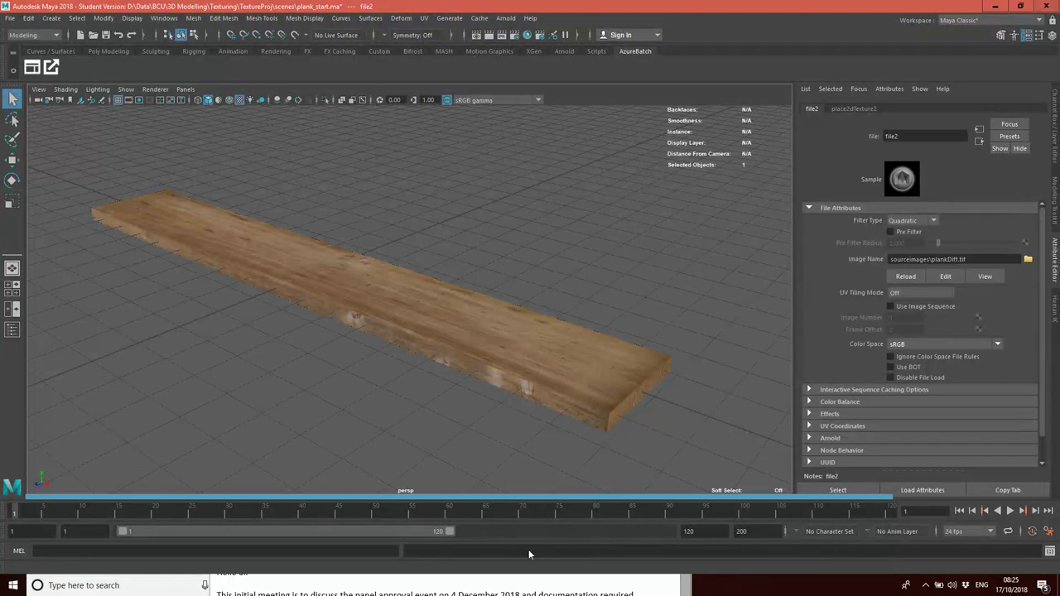
key("super")
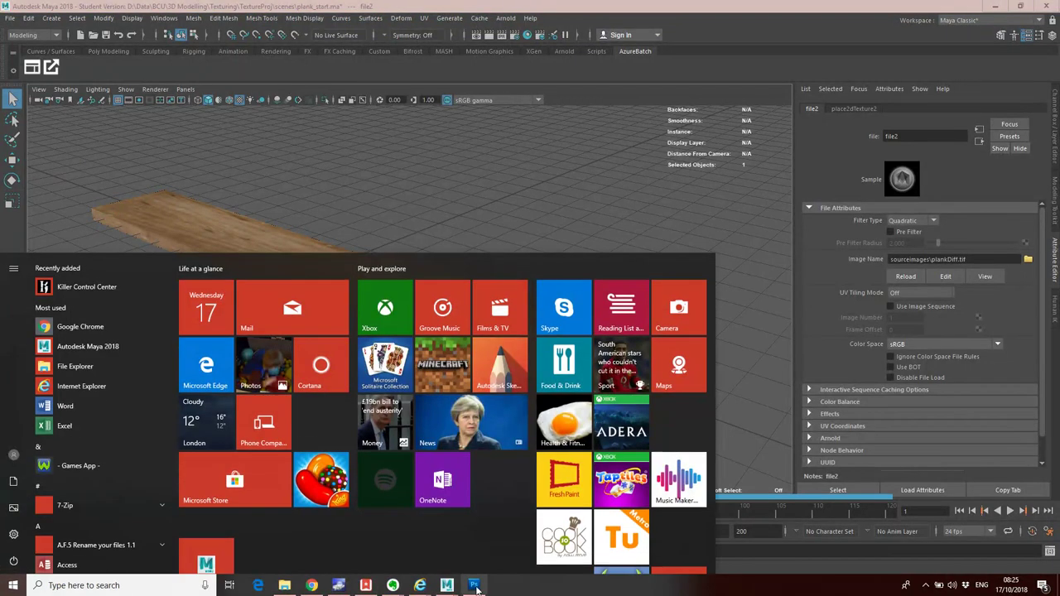
Back in Photoshop, add a new Layer 7 and move it below Layer 0
left_click(473, 586)
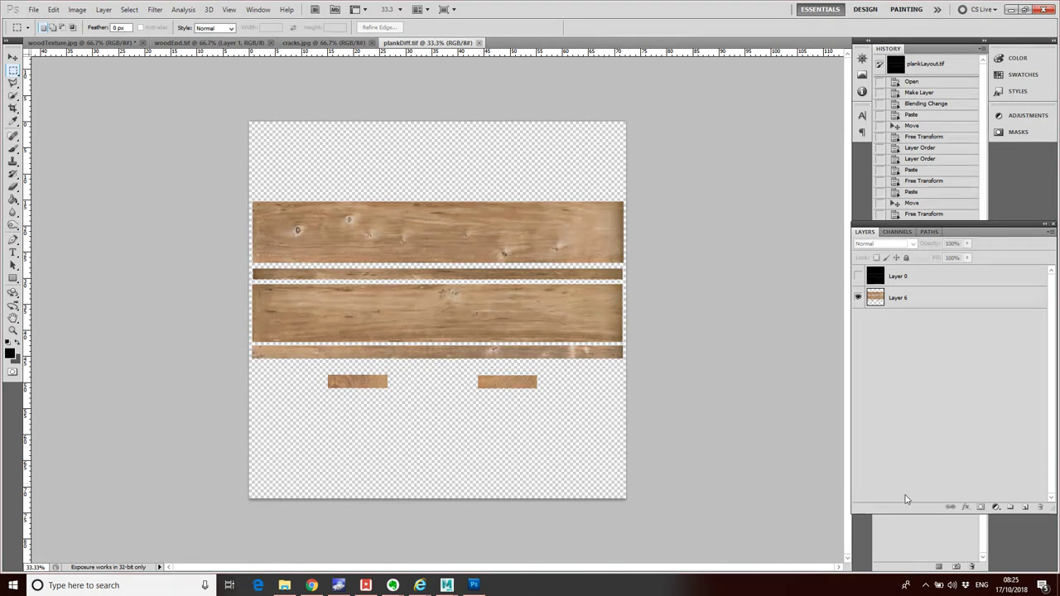
left_click(1025, 509)
left_click_drag(899, 278, 924, 304)
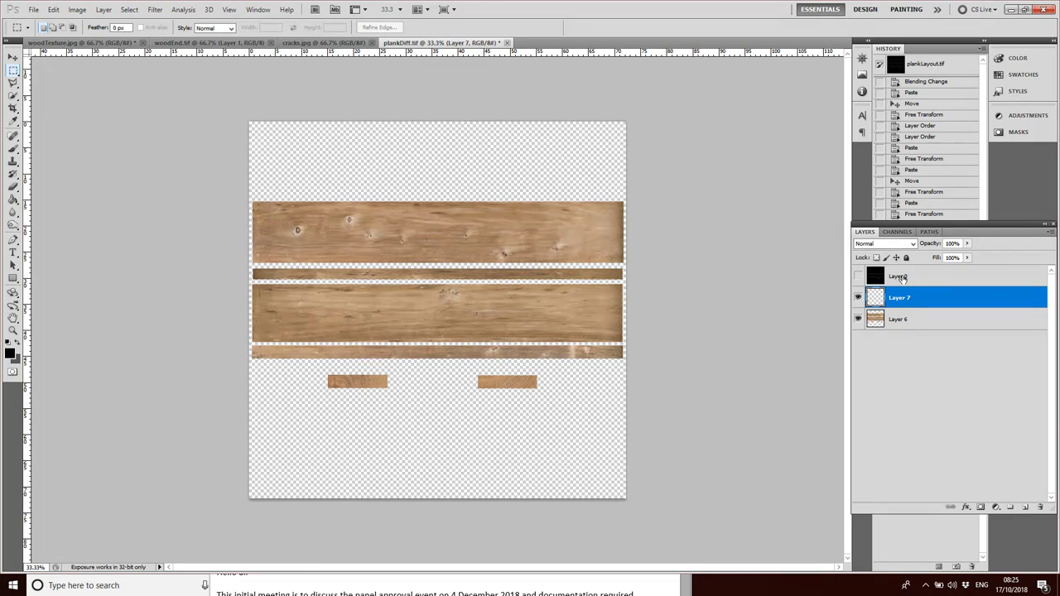
Rename Layer 0 to UV_Layout and make Layer 7 the active layer
left_click(903, 277)
double_click(905, 276)
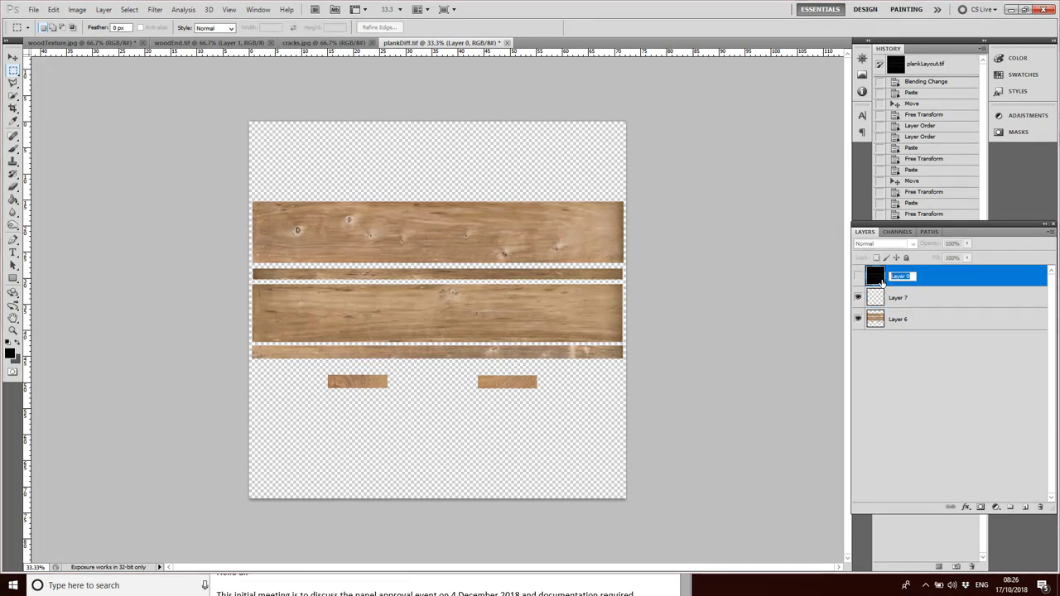
type("UV_Layout")
key("Return")
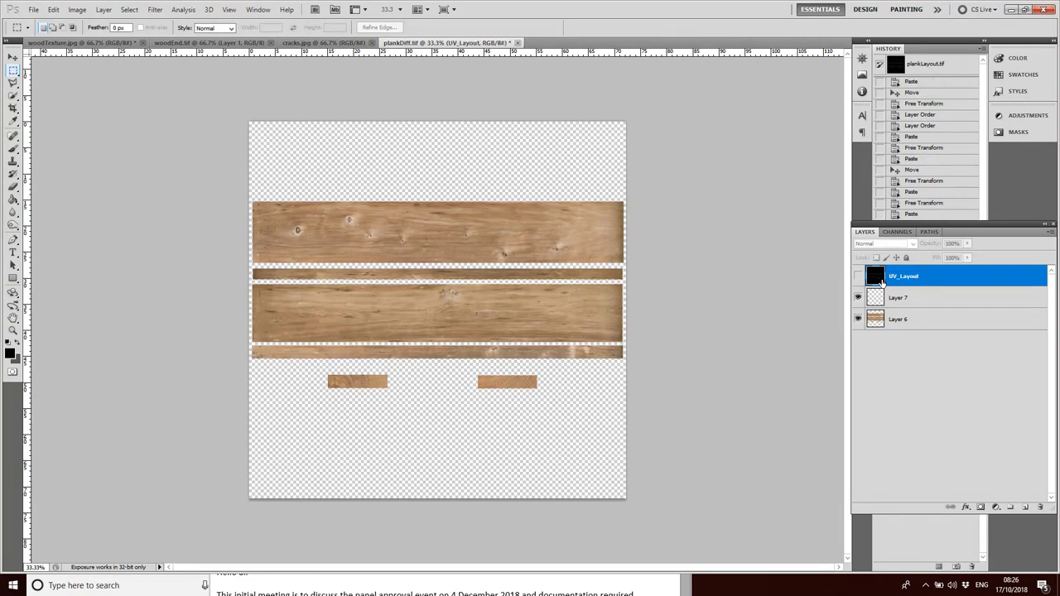
left_click(949, 381)
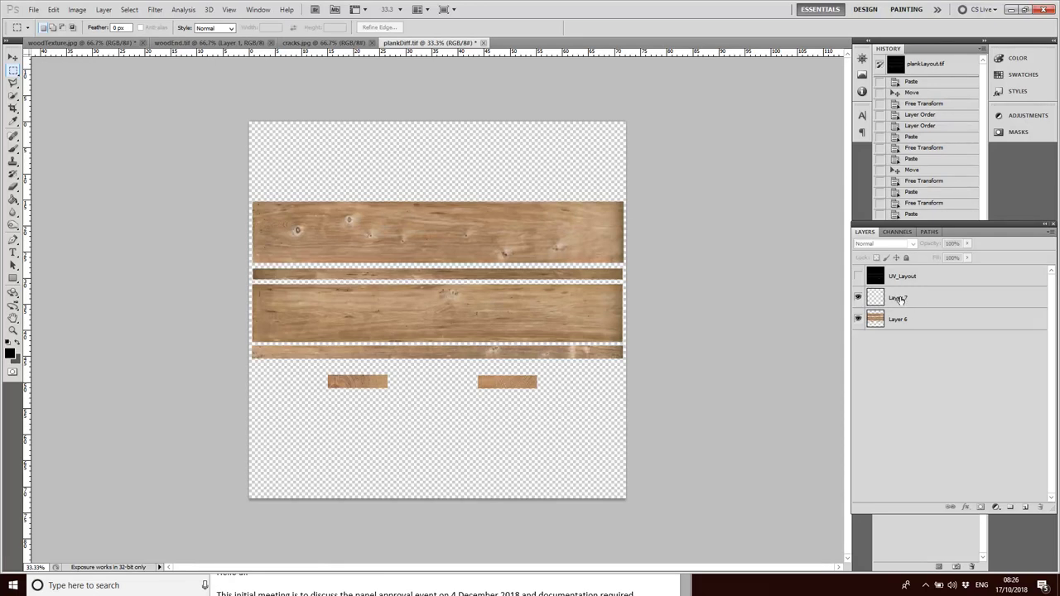
left_click(901, 298)
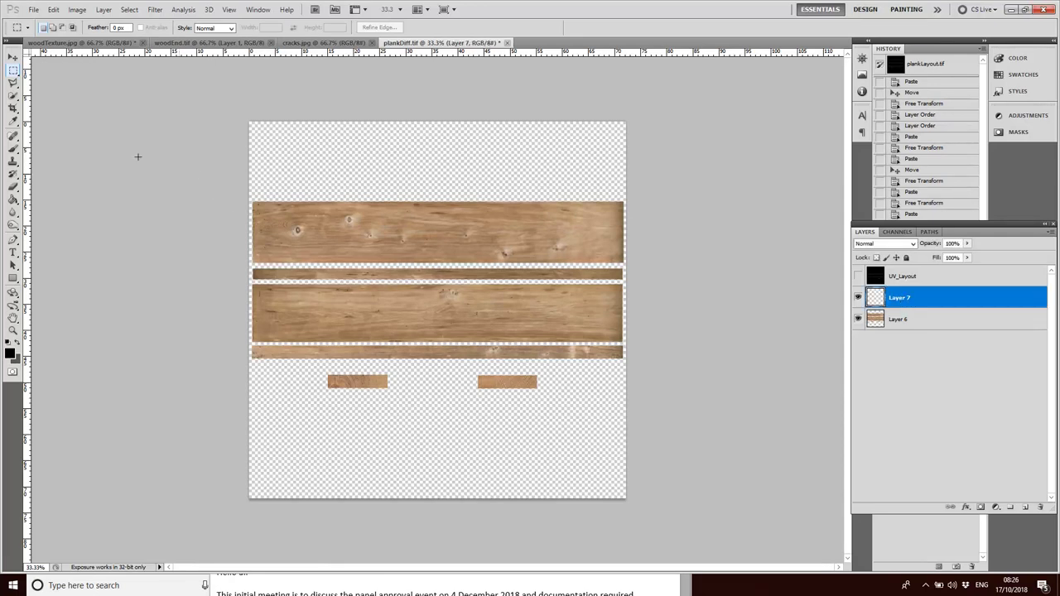
Render Clouds into a rectangular selection around the plank strips on Layer 7
left_click_drag(206, 166, 664, 403)
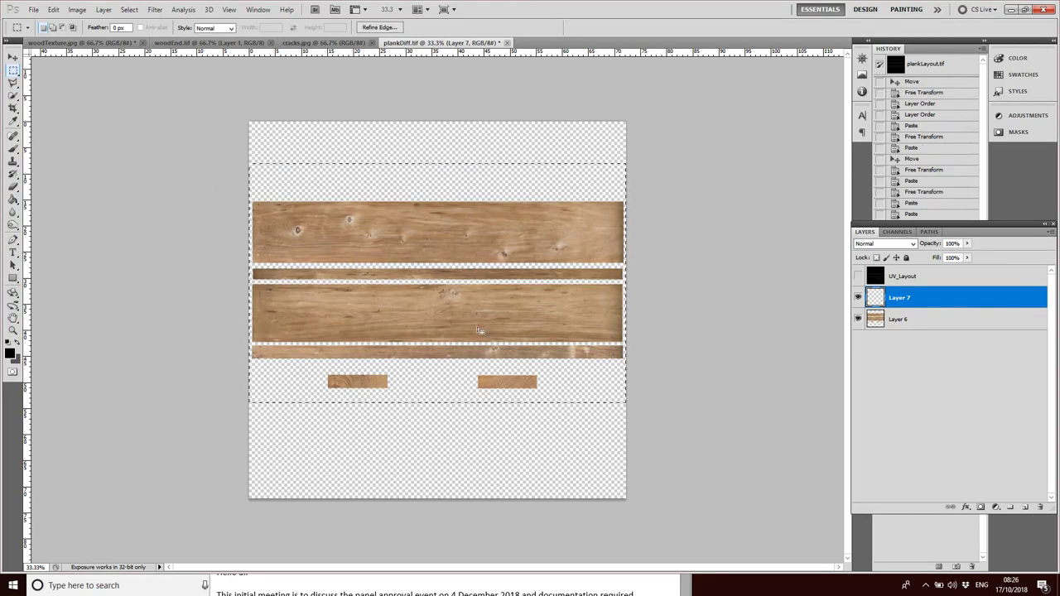
left_click(156, 10)
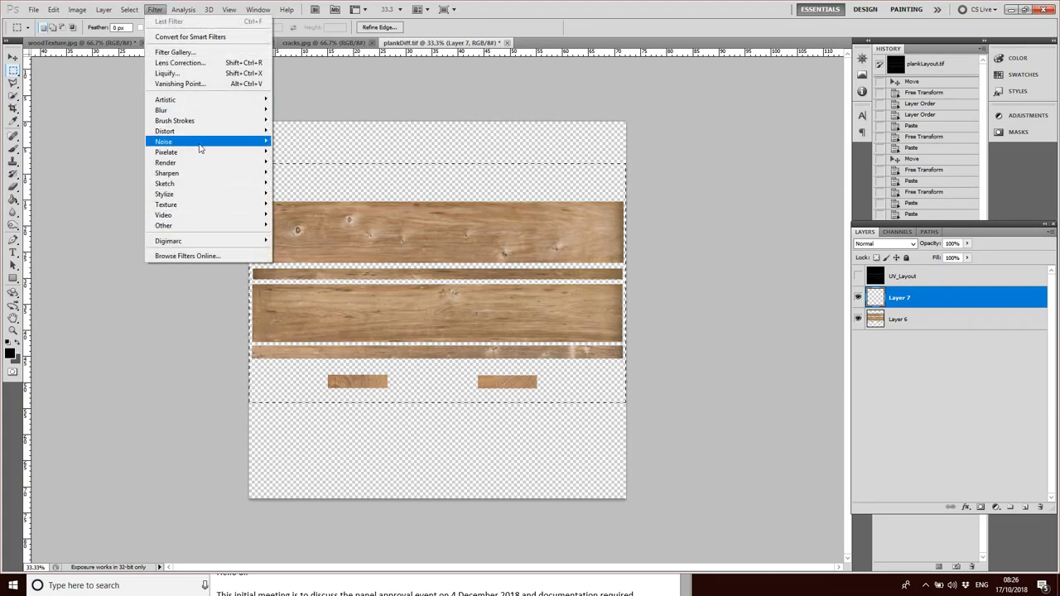
mouse_move(215, 197)
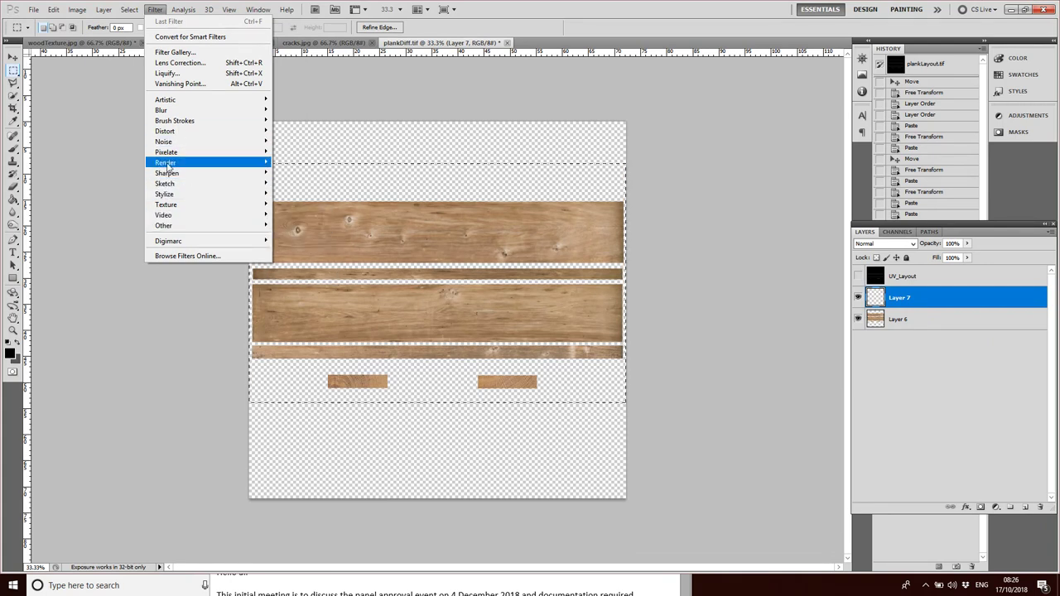
mouse_move(184, 165)
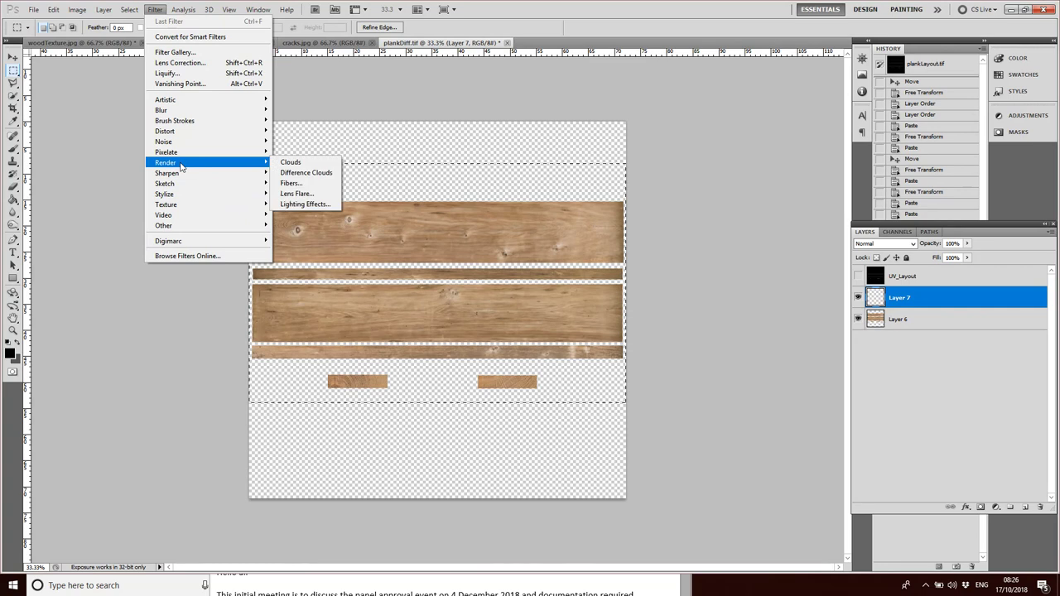
left_click(292, 166)
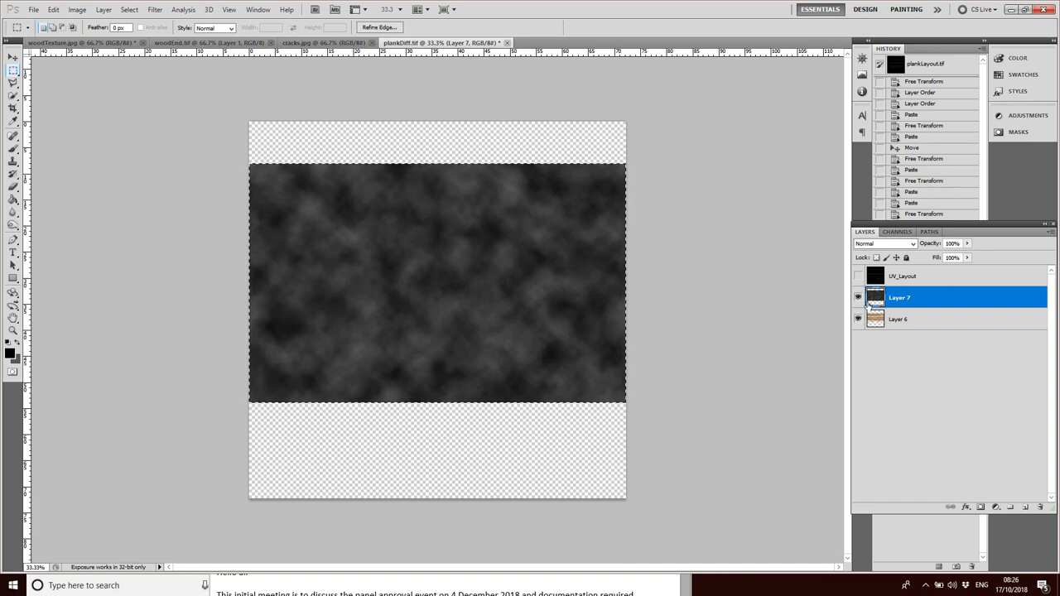
Set Layer 7's cloud render to the Overlay blend mode
left_click(895, 245)
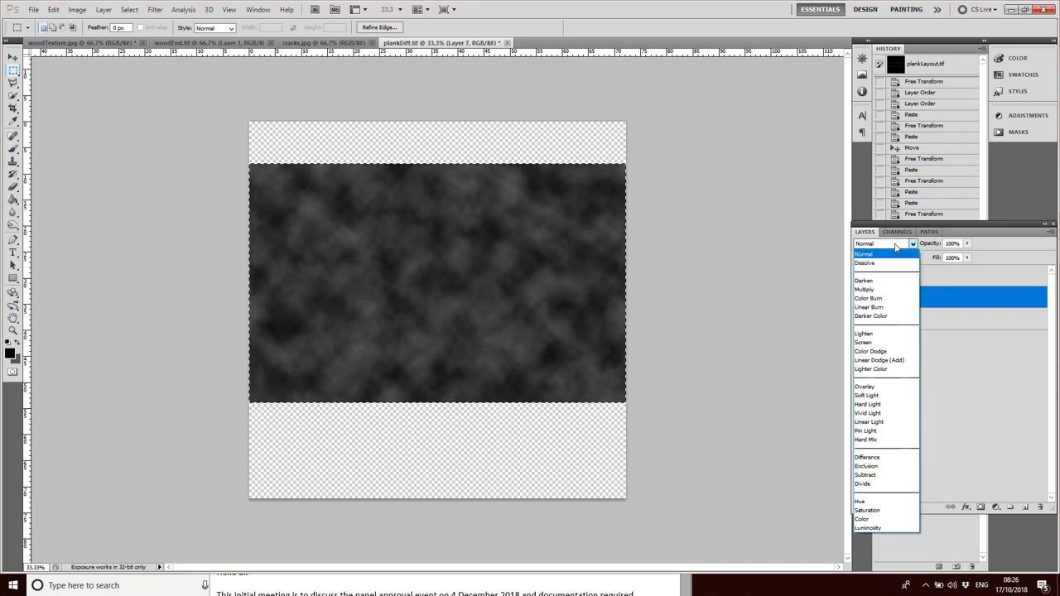
left_click(873, 387)
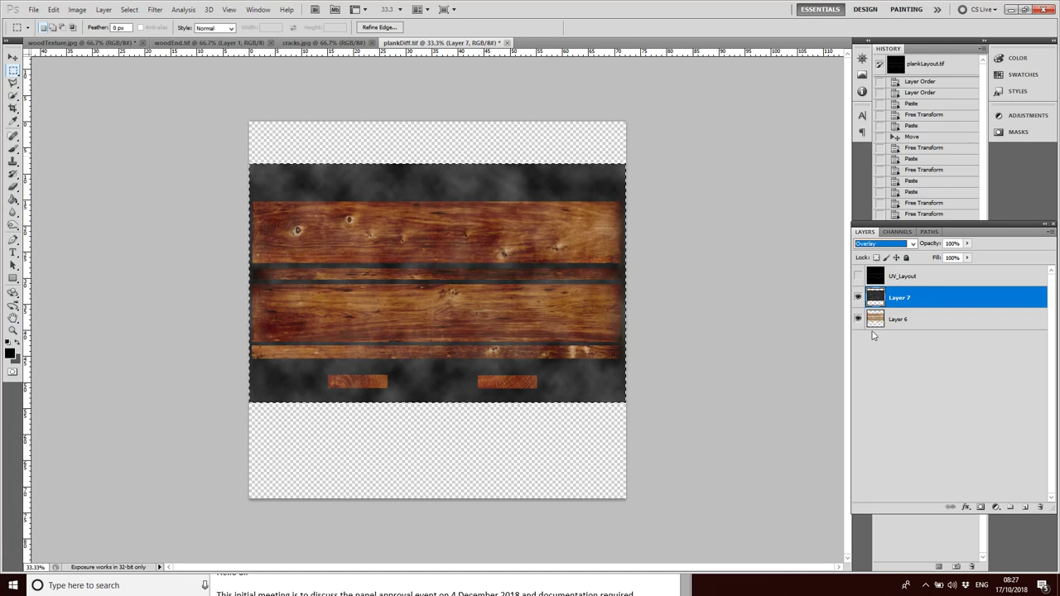
Rename Layer 7 to 'Stain' and Layer 6 to 'Base', leaving Stain selected
double_click(901, 298)
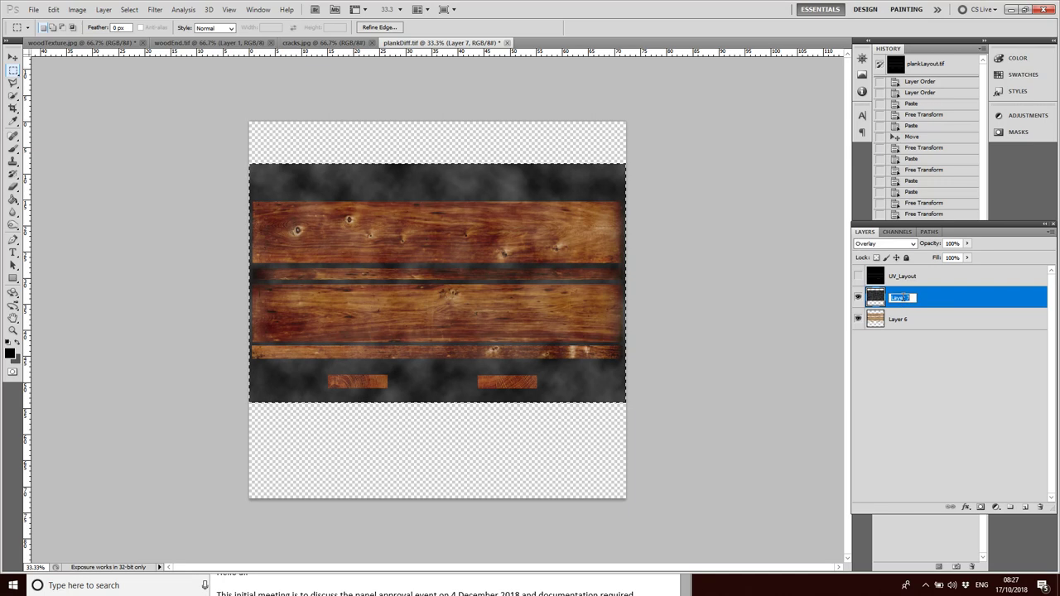
type("Stain")
left_click(903, 322)
double_click(904, 321)
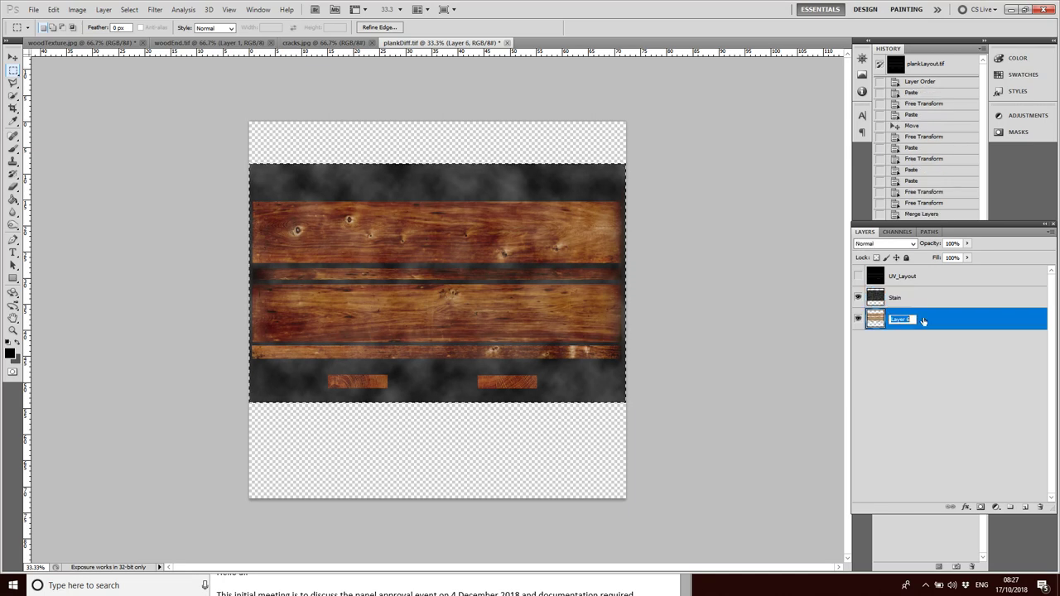
type("Base")
key("Return")
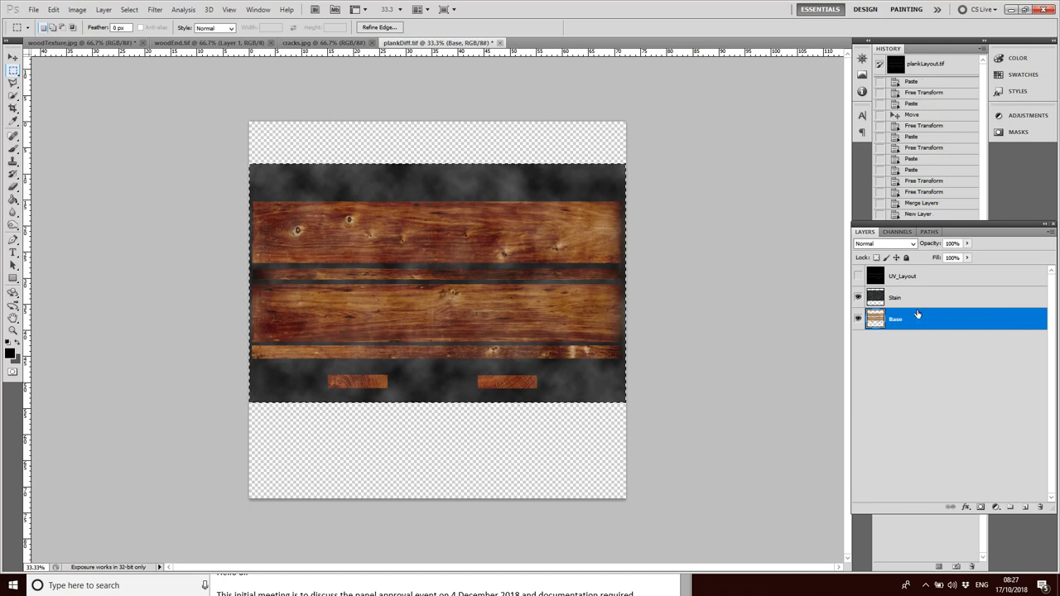
left_click(902, 299)
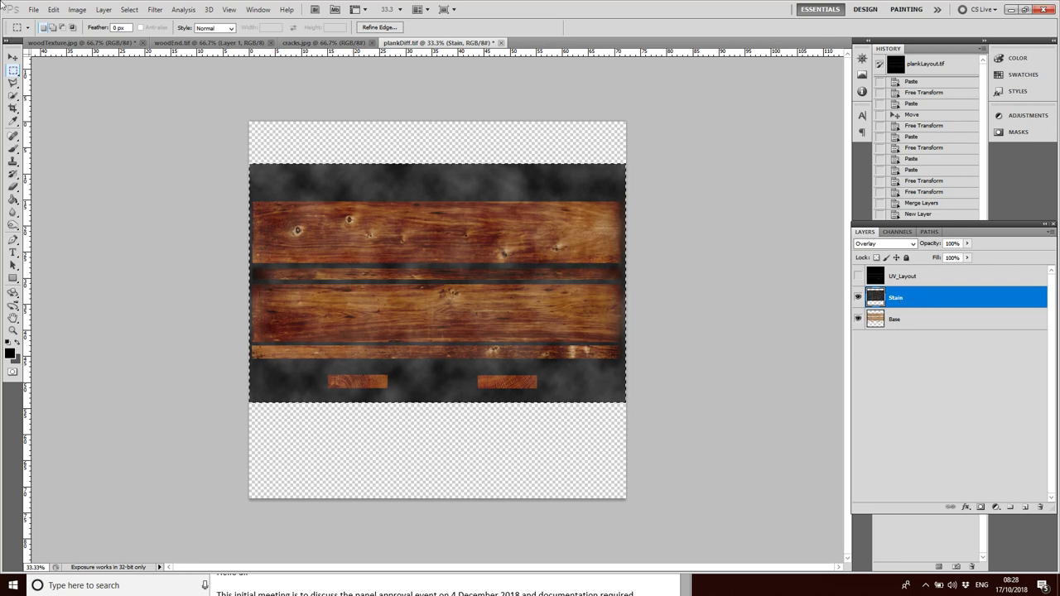
Add a Hide All layer mask to the Stain layer from Layer > Layer Mask
left_click(104, 10)
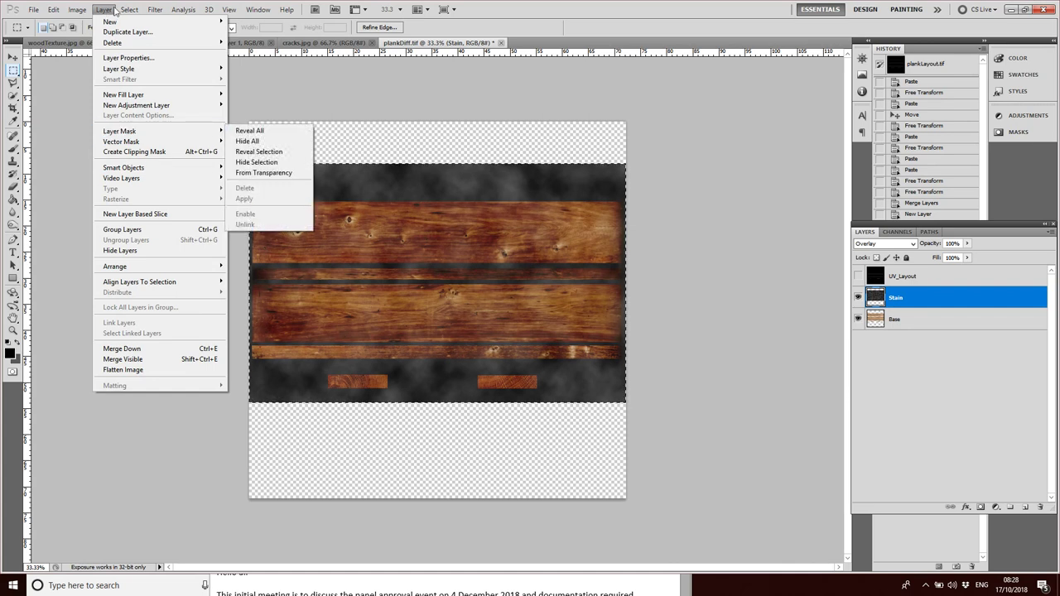
left_click(126, 10)
mouse_move(104, 10)
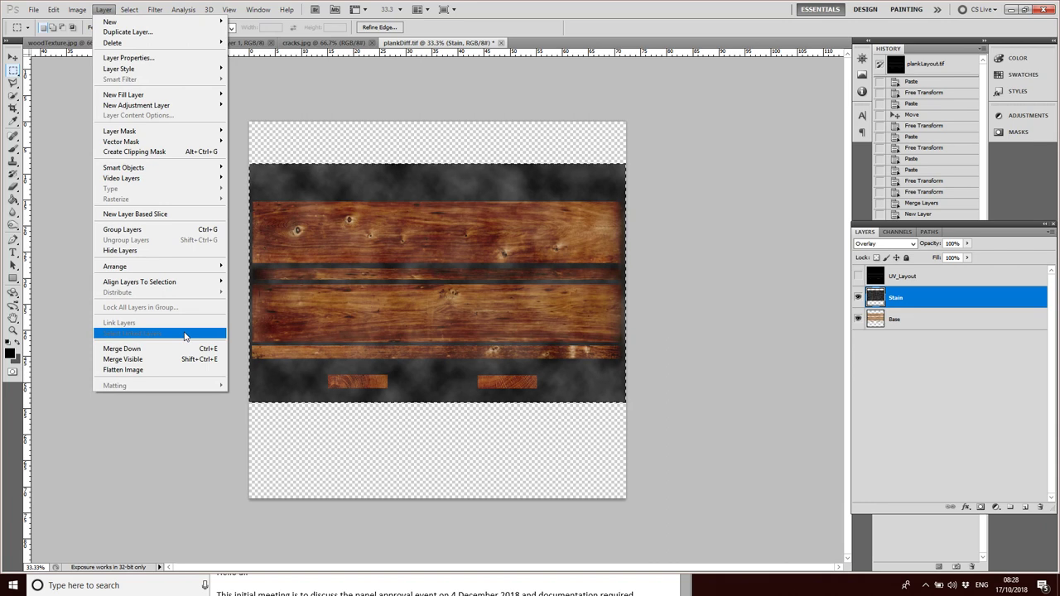
mouse_move(141, 136)
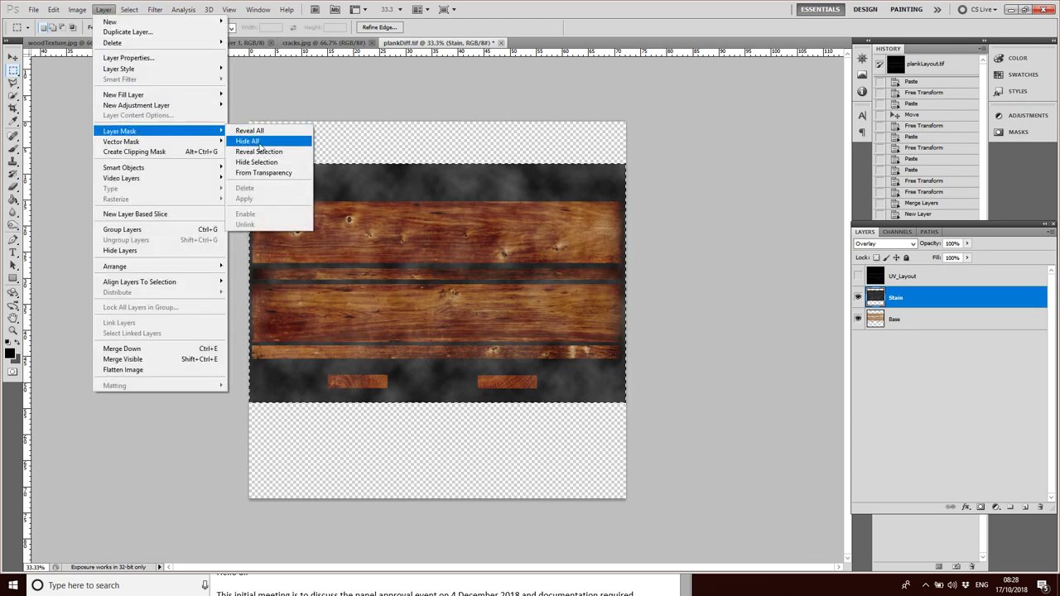
left_click(259, 143)
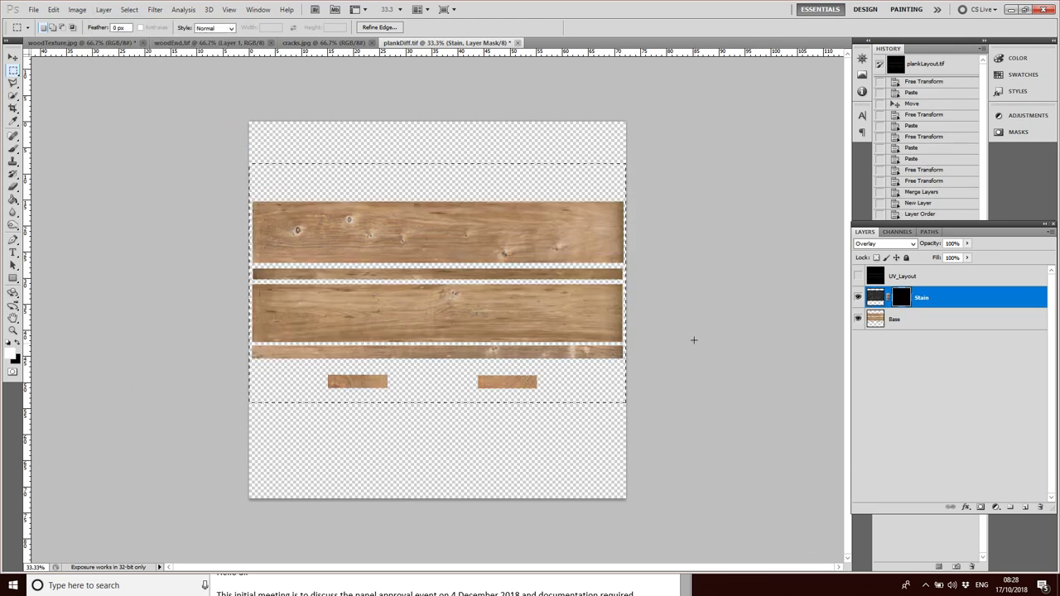
Make the Stain layer's mask the active painting target
left_click(876, 301)
left_click(905, 300)
left_click(876, 304)
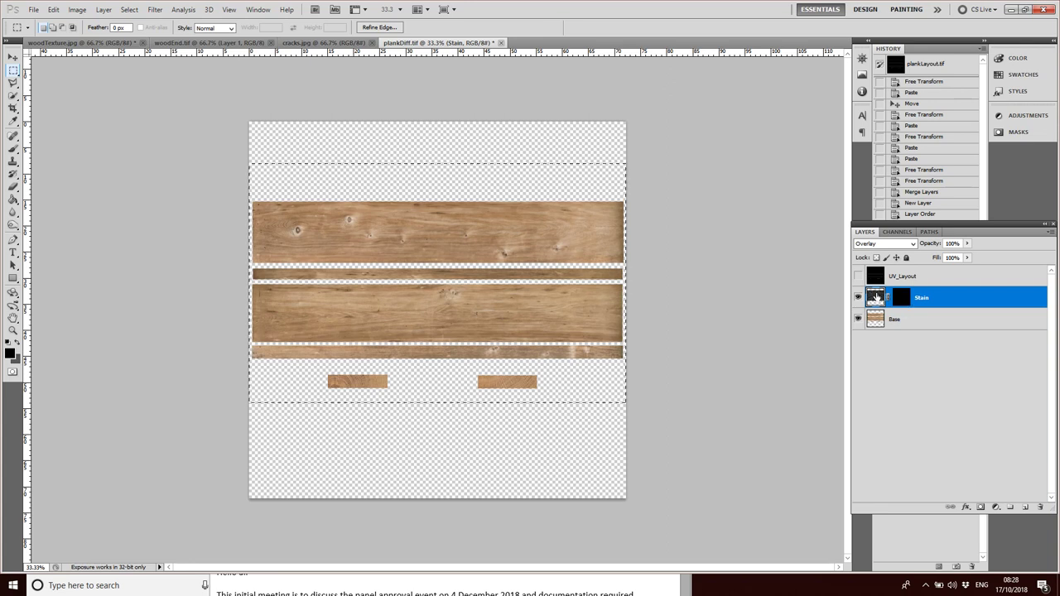
left_click(904, 301)
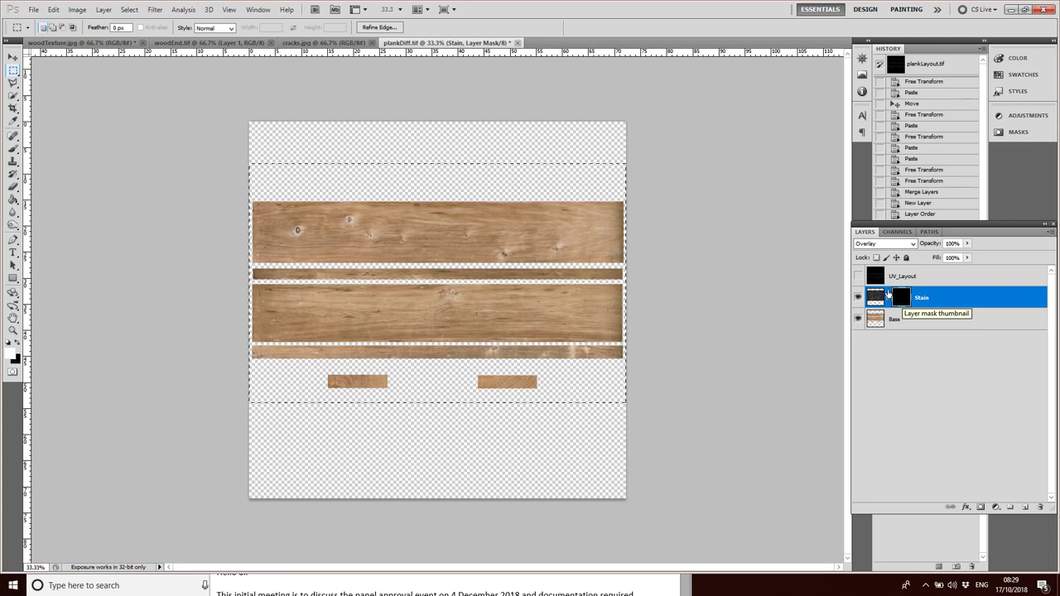
Set the foreground colour to white (255, 255, 255) and choose the Brush tool
left_click(13, 355)
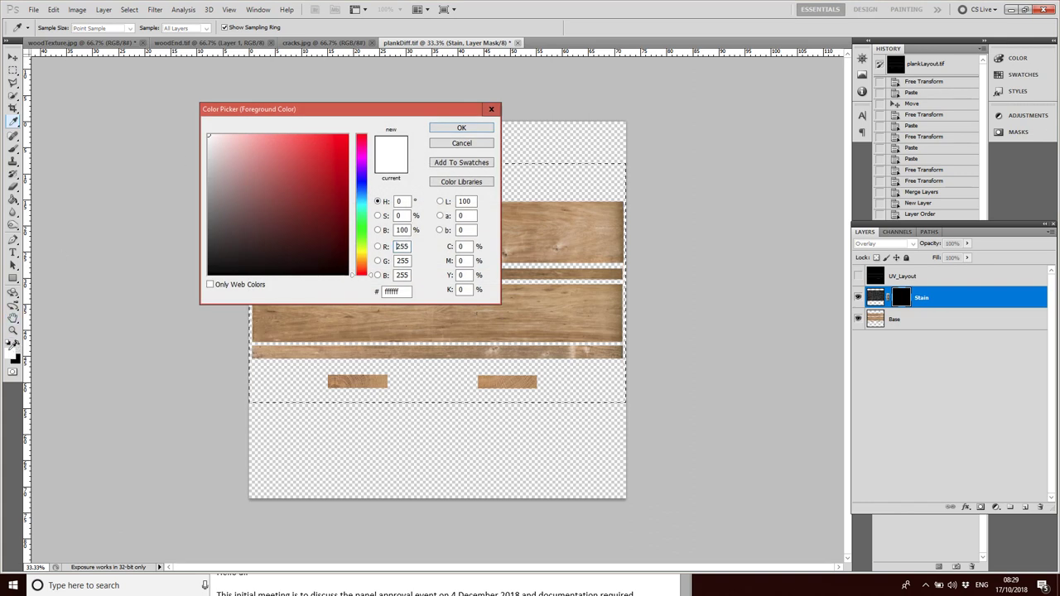
left_click(462, 129)
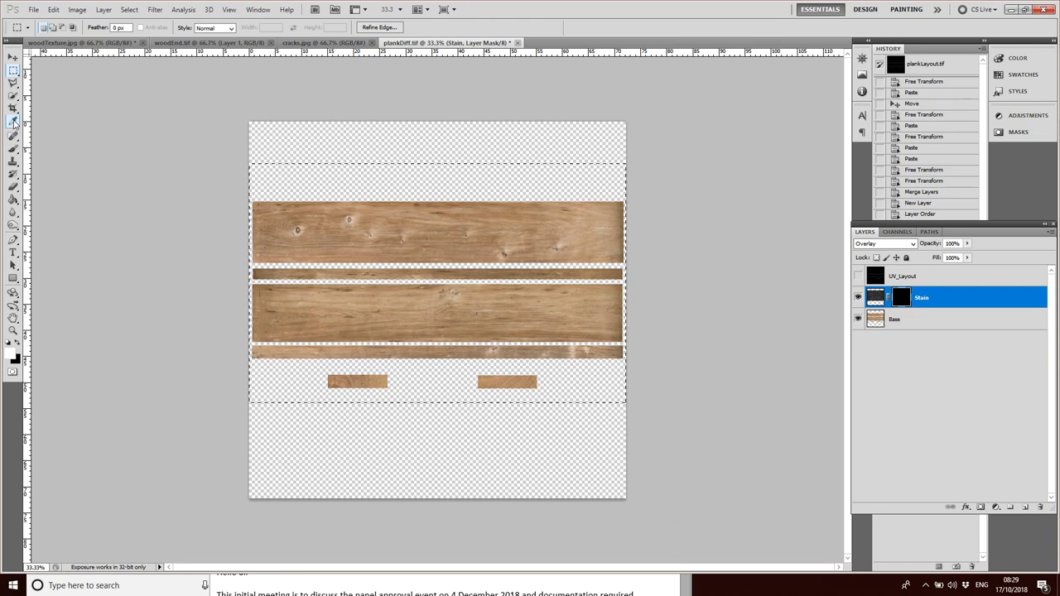
left_click(14, 150)
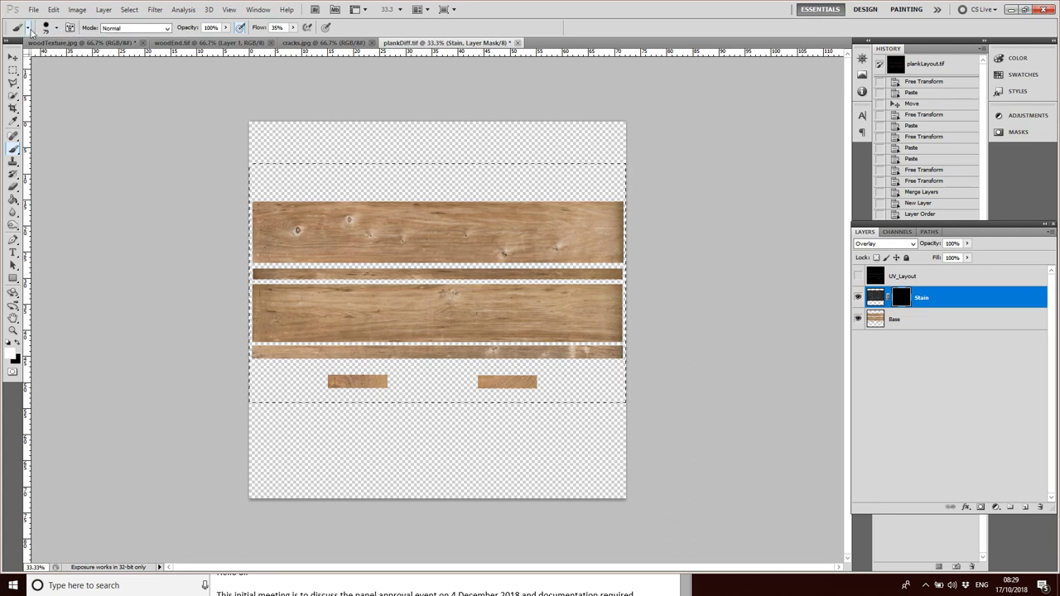
Enlarge and slightly harden the brush, then undo a trial stroke on the top plank
left_click(56, 31)
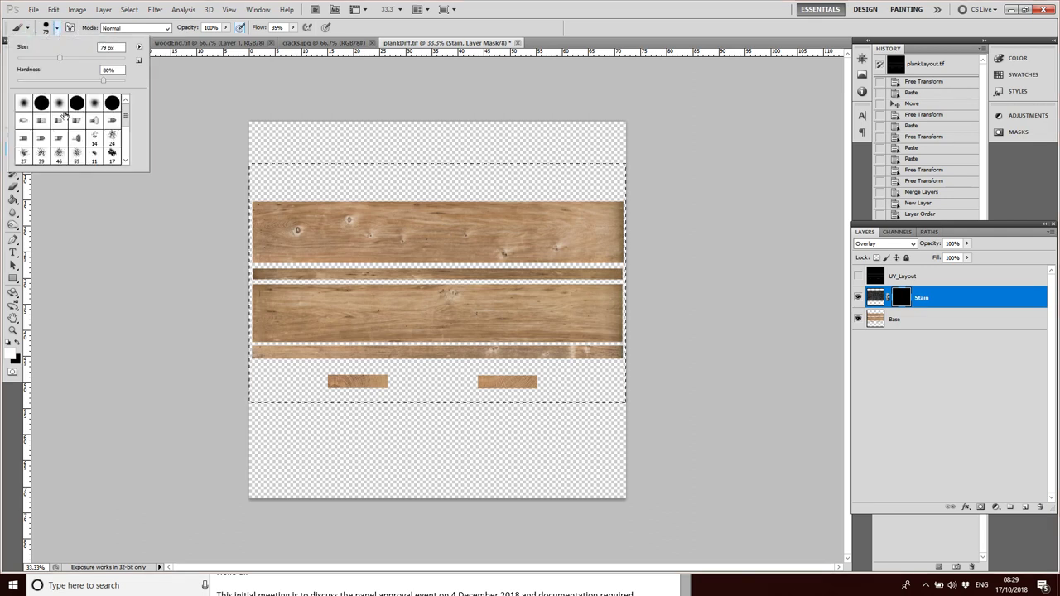
left_click_drag(66, 62, 68, 64)
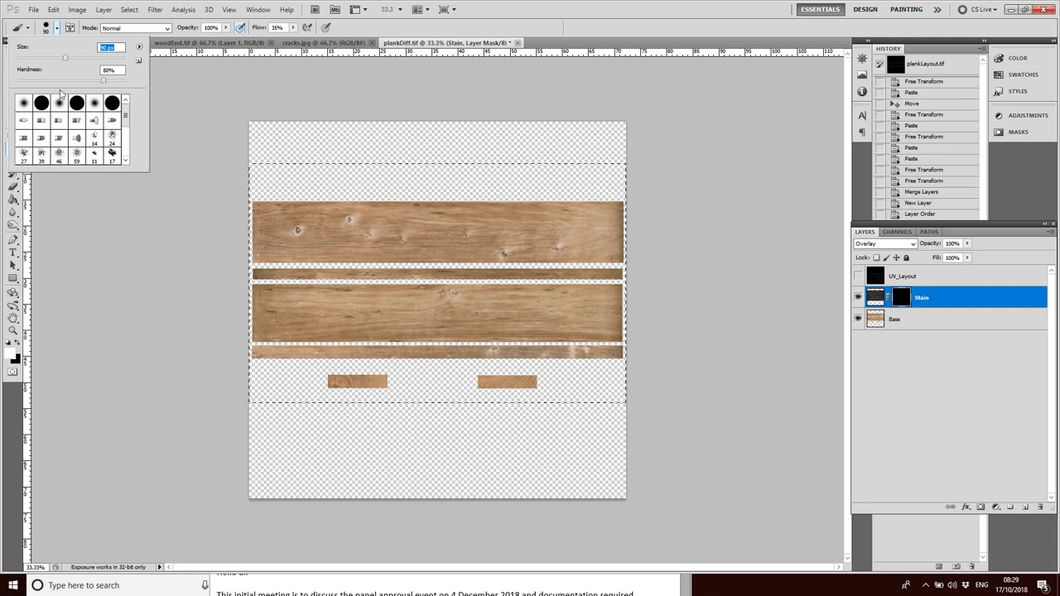
mouse_move(104, 84)
left_mouse_down()
mouse_move(19, 84)
mouse_move(36, 82)
left_mouse_up()
left_click(282, 230)
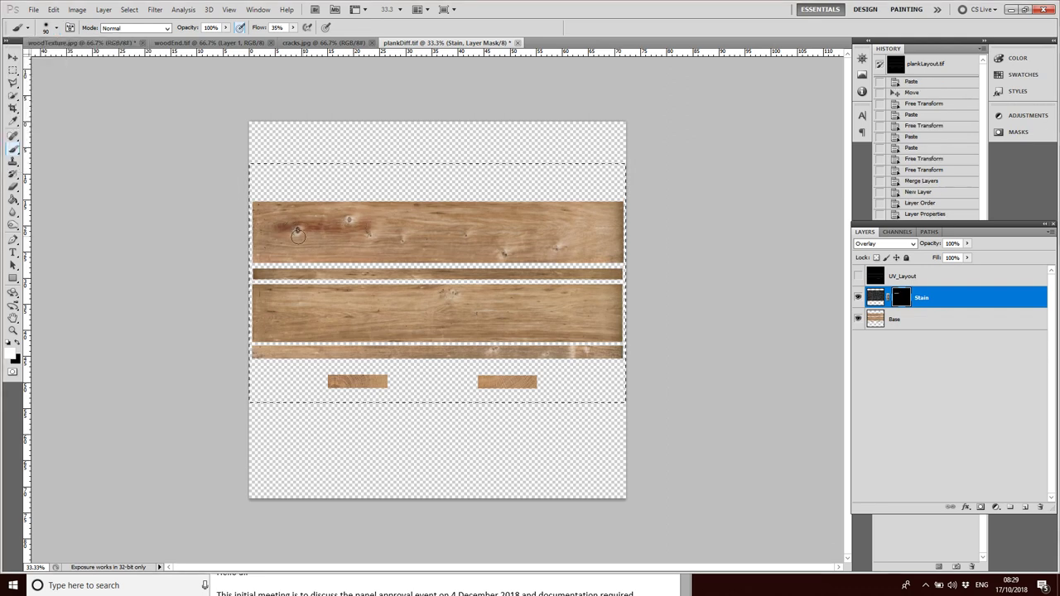
left_click_drag(397, 228, 459, 229)
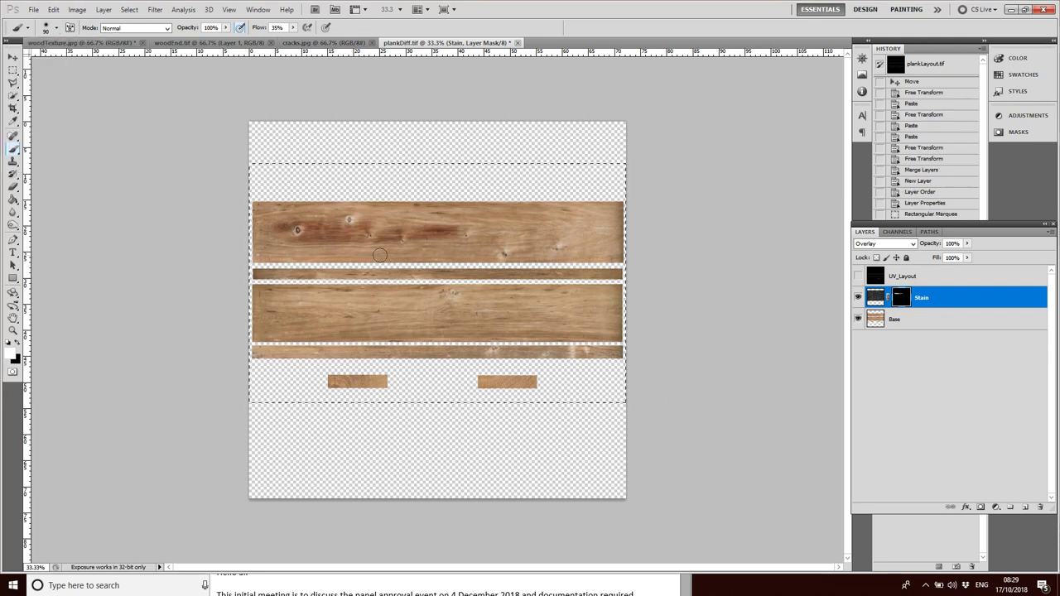
key("ctrl+z")
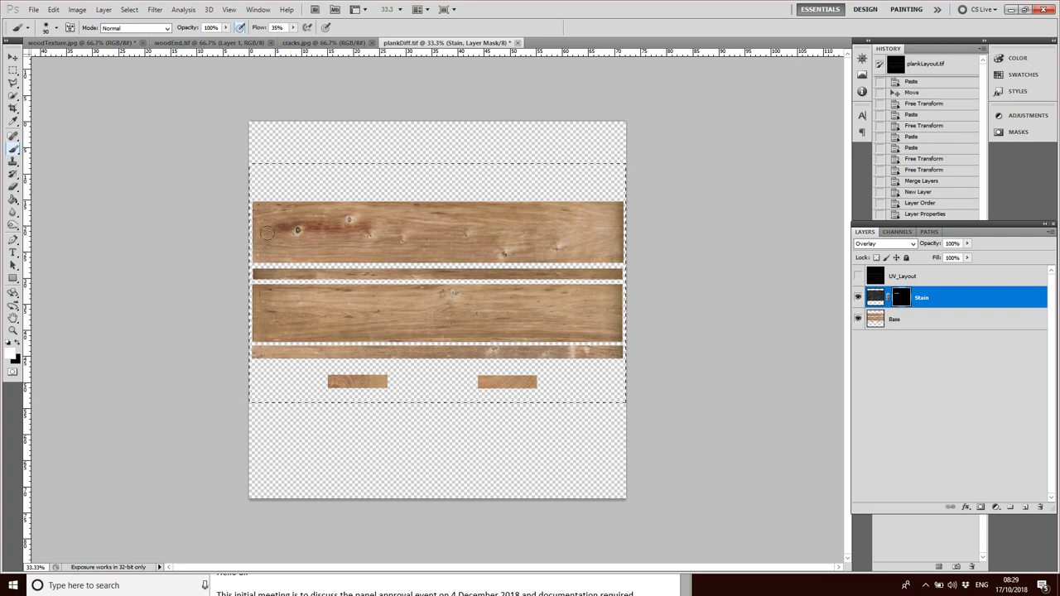
With a much larger brush, paint stain across the top and middle planks
left_click(57, 28)
left_click_drag(74, 63, 93, 64)
left_click(287, 238)
left_click_drag(287, 238, 533, 233)
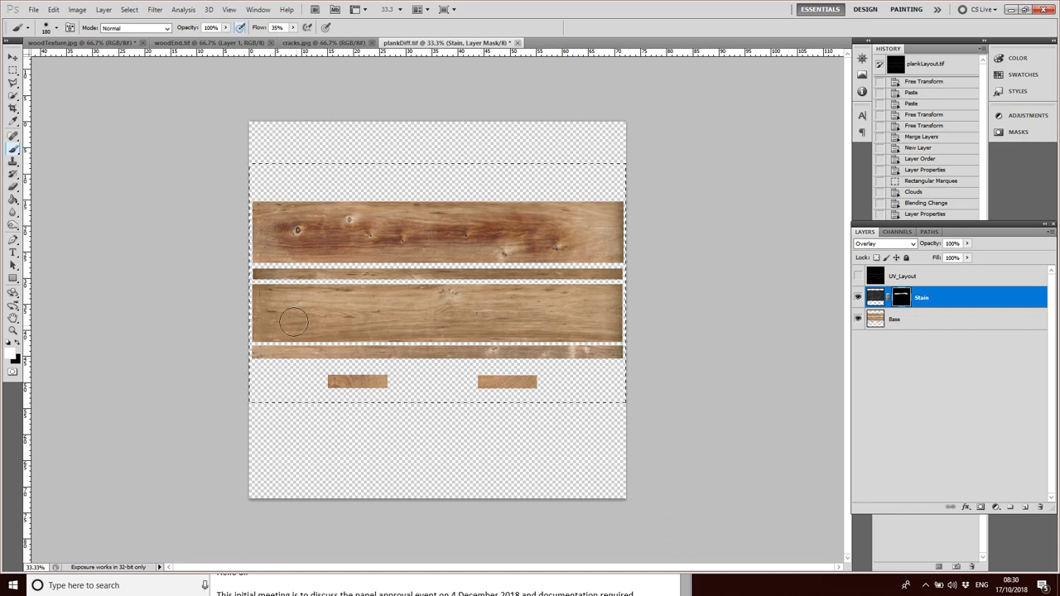
left_click_drag(387, 308, 402, 313)
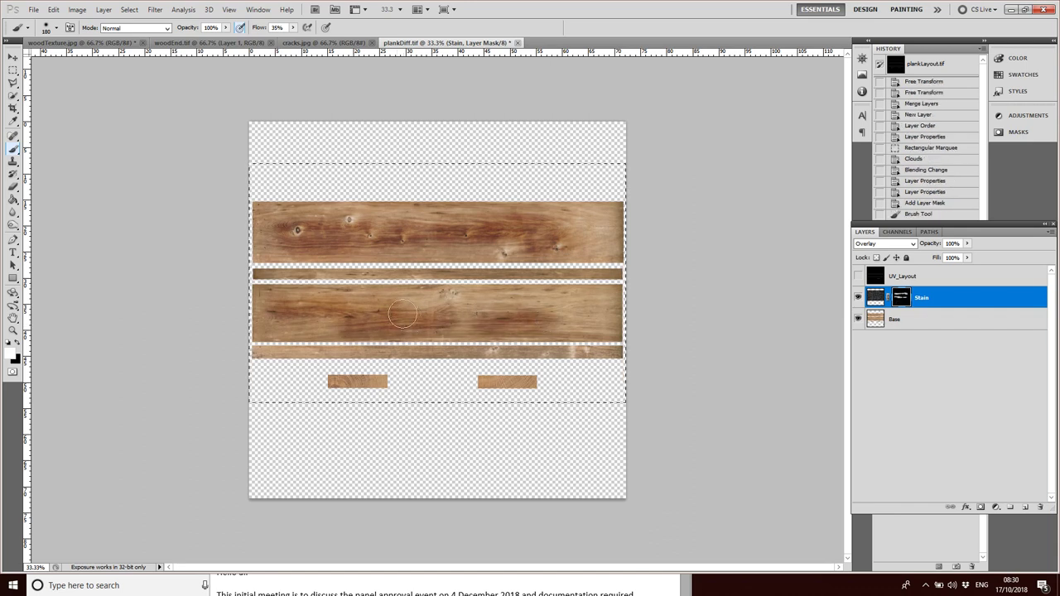
left_click(563, 303)
left_click(575, 307)
left_click(503, 346)
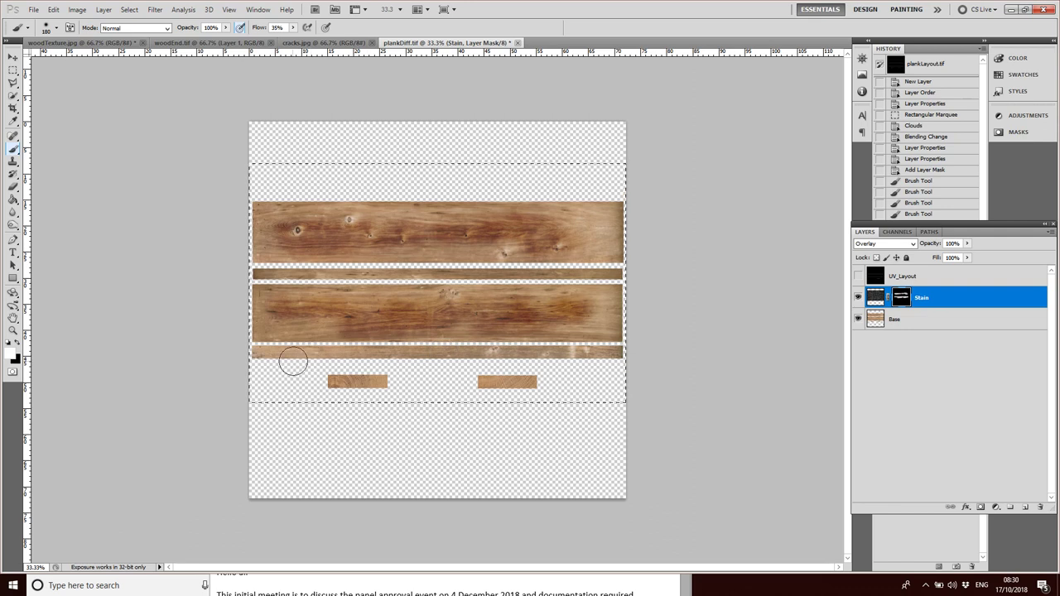
Reduce the brush to size 79 and paint stain on the bottom strips and both small pieces
left_click(56, 28)
left_click_drag(92, 58, 63, 59)
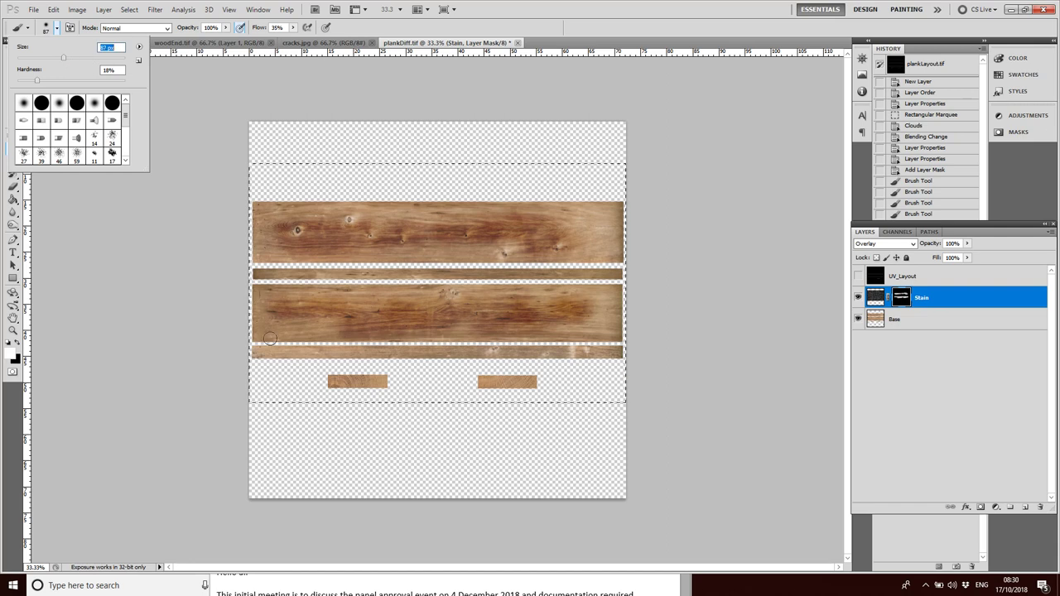
left_click_drag(277, 354, 484, 351)
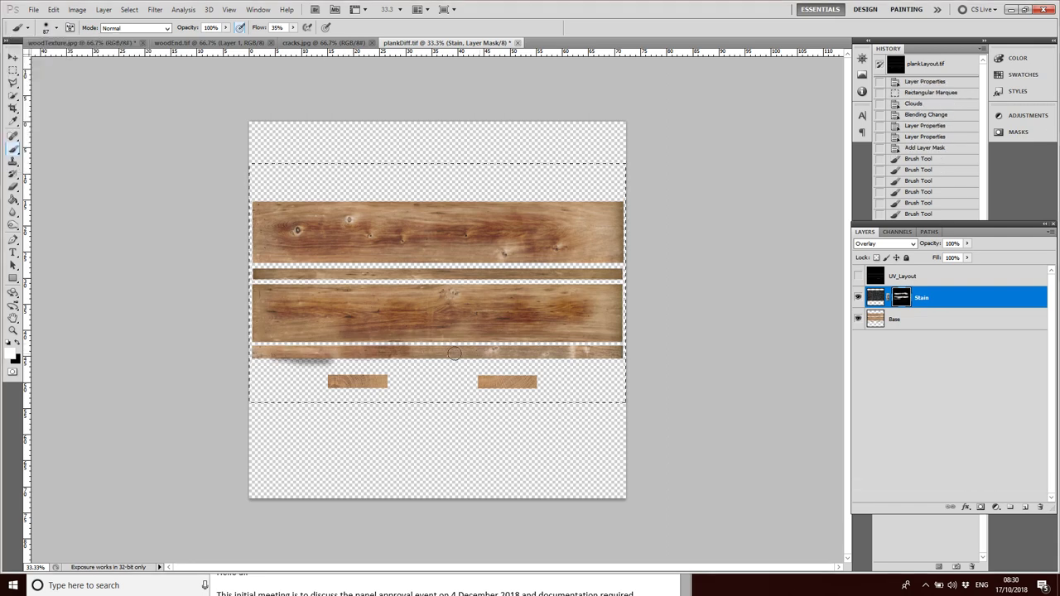
left_click_drag(403, 354, 529, 352)
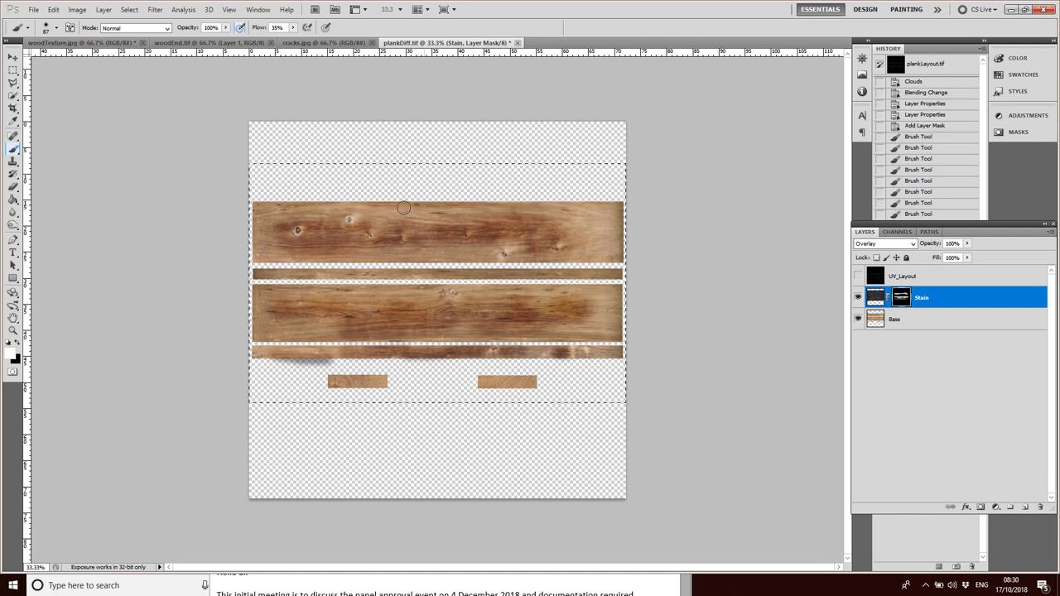
left_click_drag(278, 273, 620, 275)
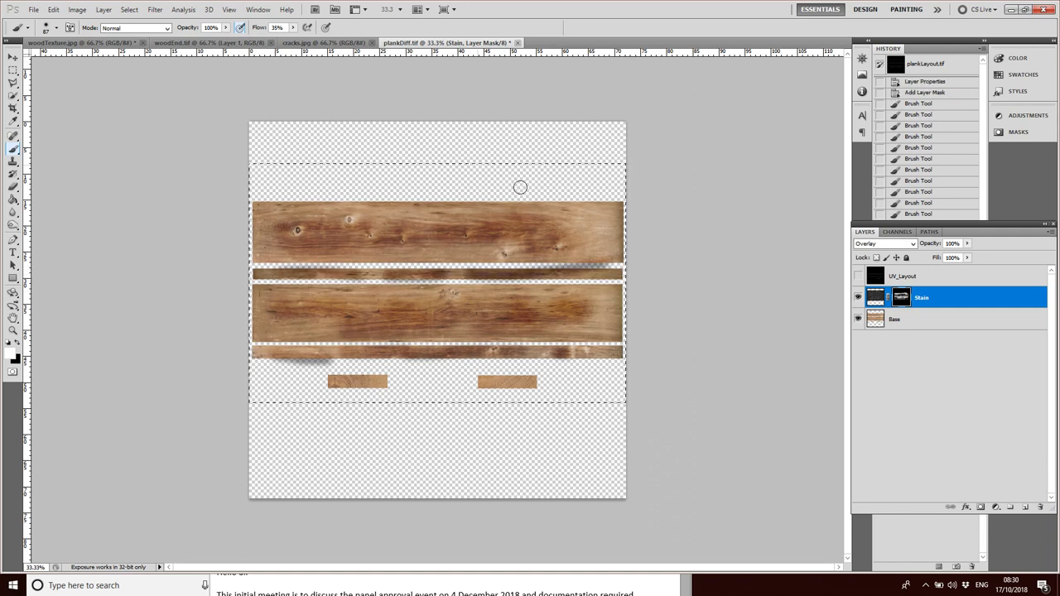
left_click_drag(523, 379, 482, 381)
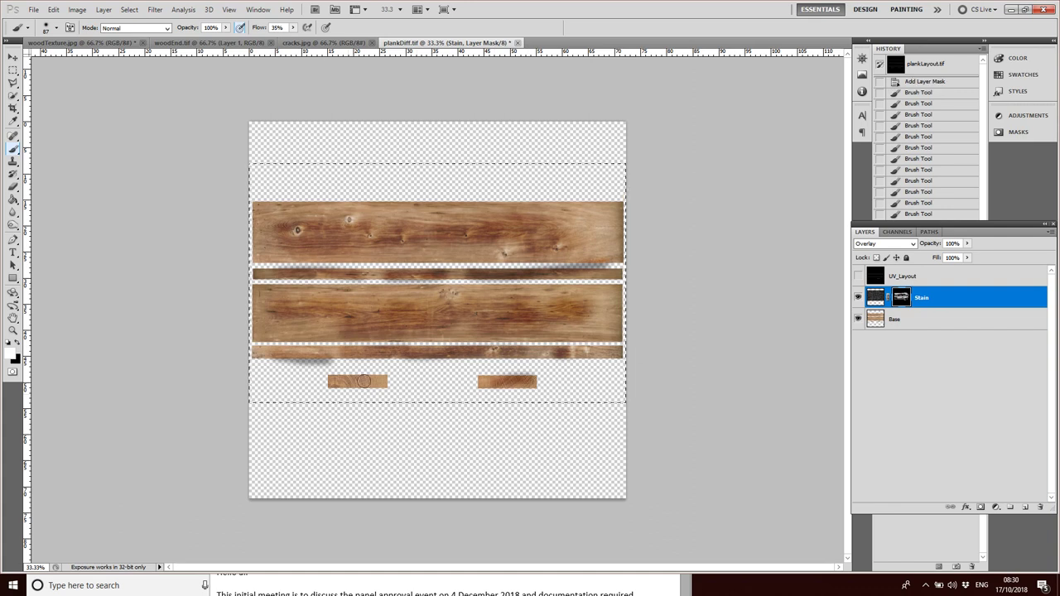
left_click_drag(331, 382, 389, 382)
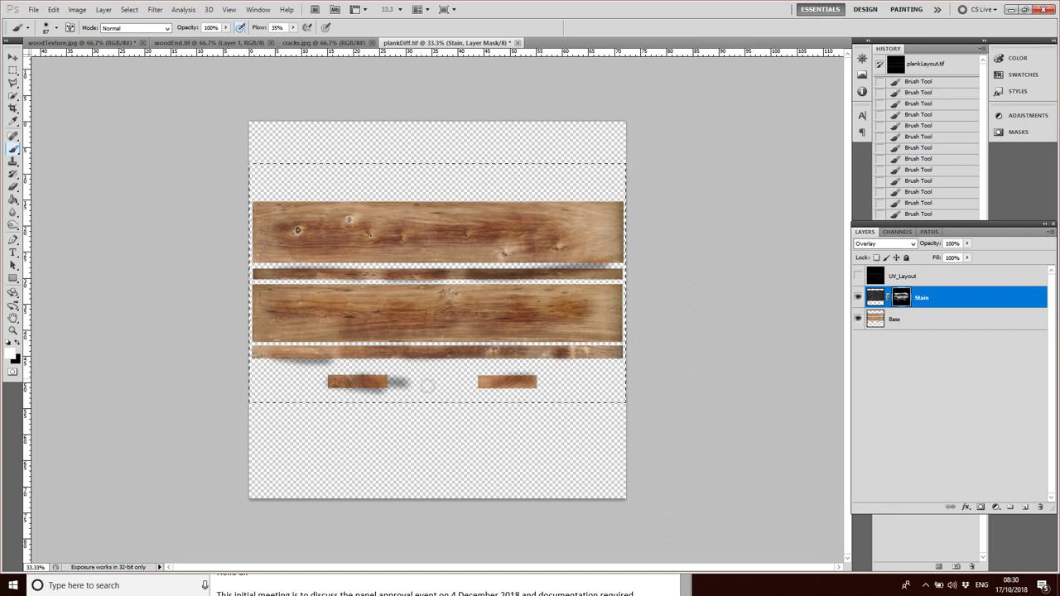
left_click_drag(490, 387, 572, 386)
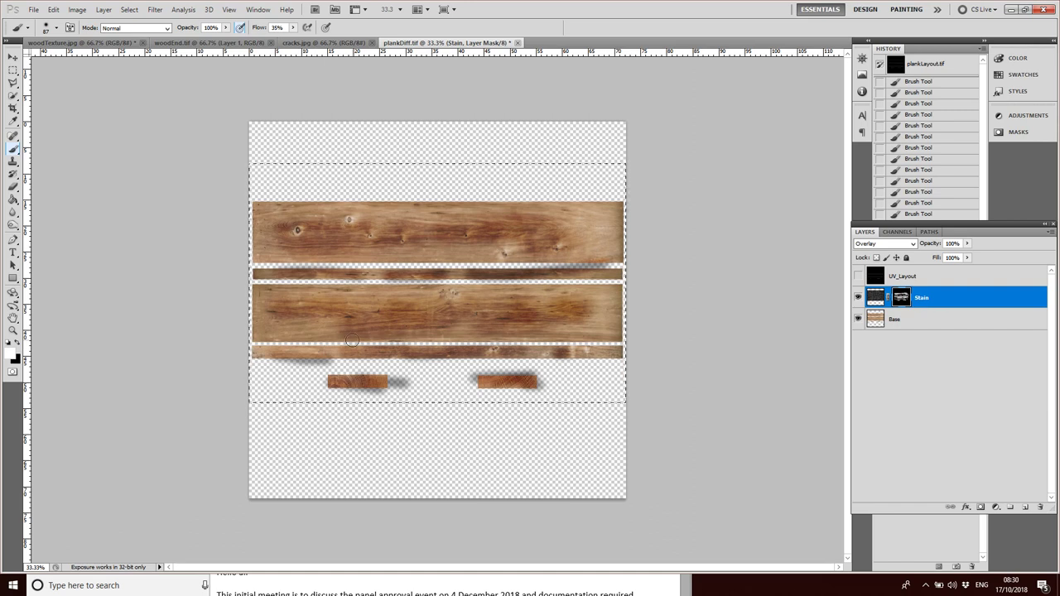
Save plankDiff.tif with File > Save
left_click(32, 10)
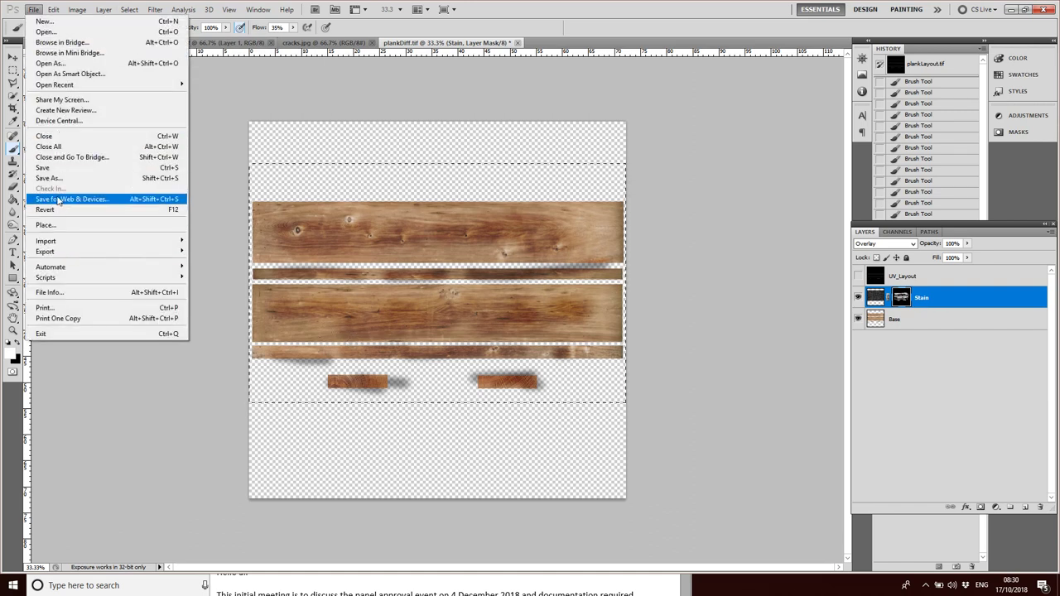
left_click(55, 168)
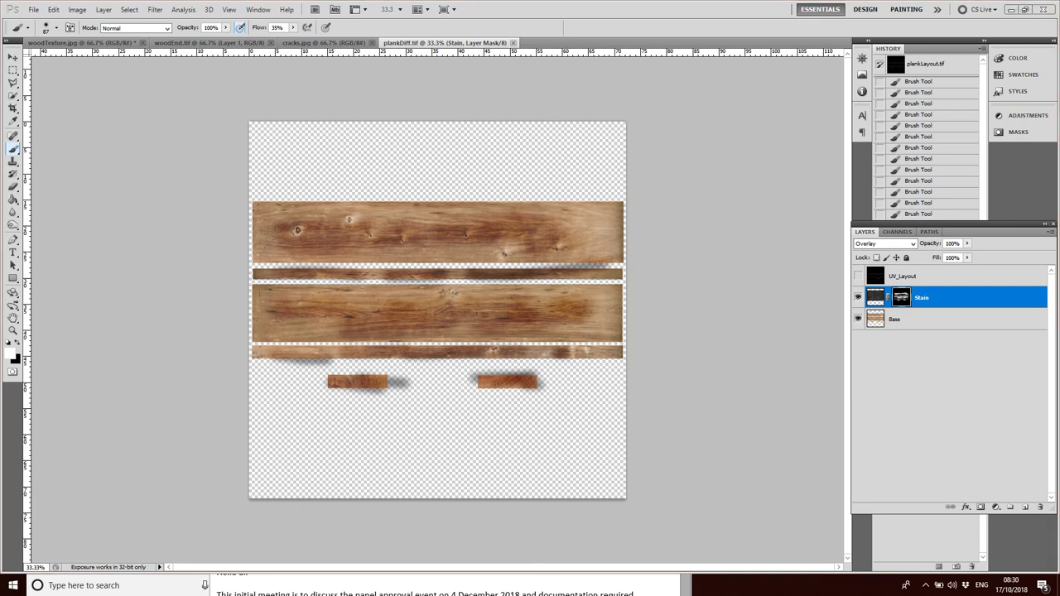
key("super")
In Maya, reload plankDiff.tif on file2 and orbit the camera to inspect the stained plank
mouse_move(448, 588)
left_click(499, 548)
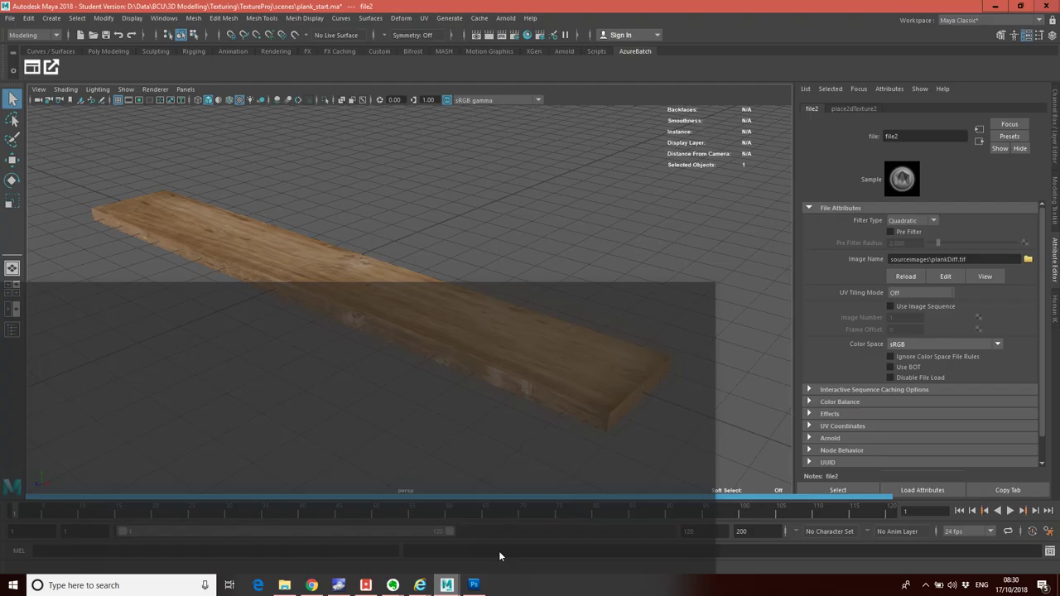
left_click(911, 278)
left_click_drag(655, 276, 464, 355)
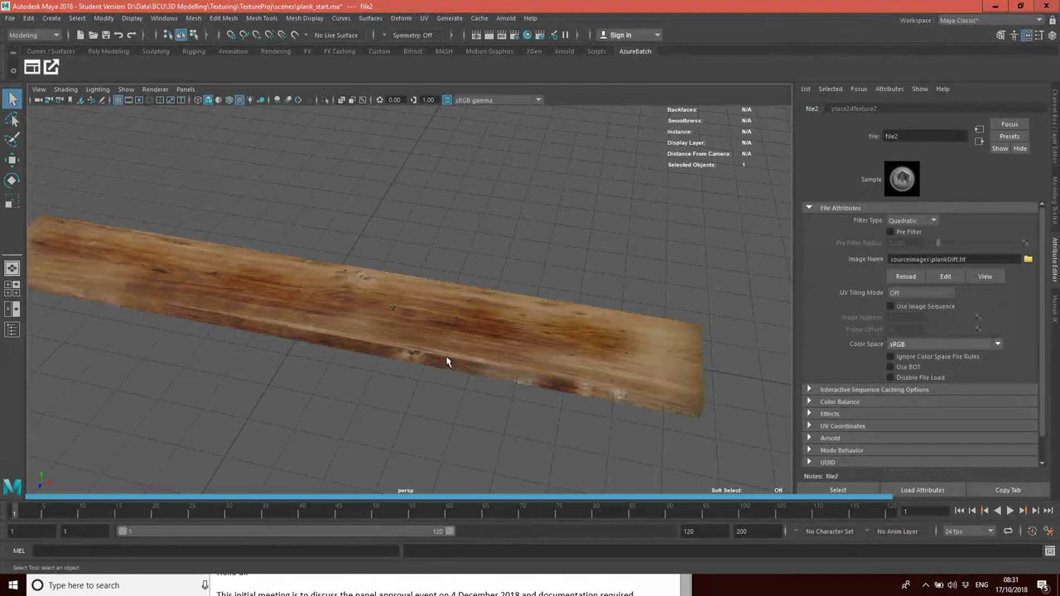
left_click_drag(508, 406, 575, 497)
key("super")
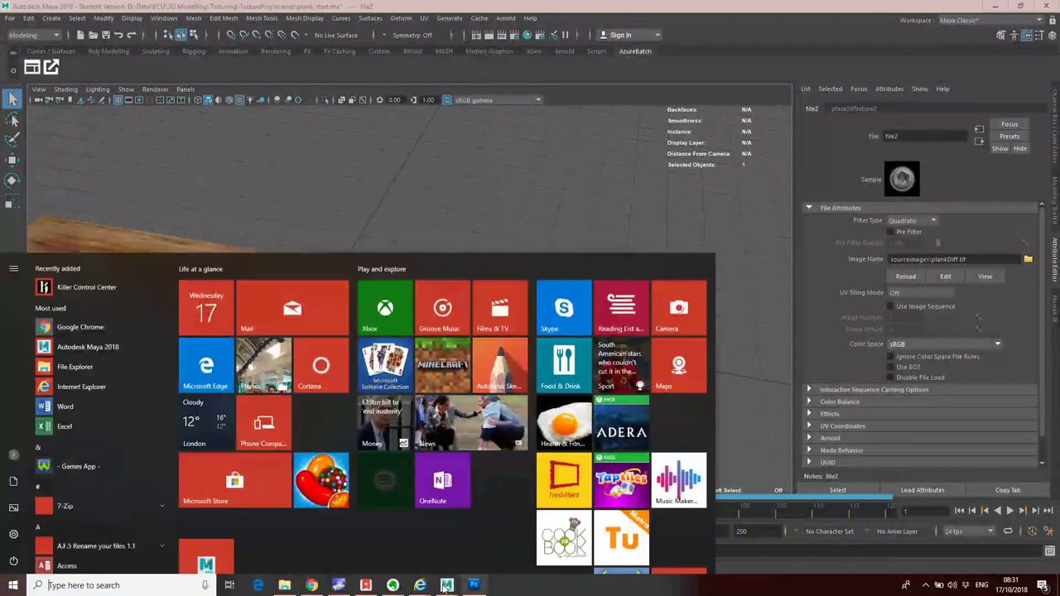
left_click(446, 585)
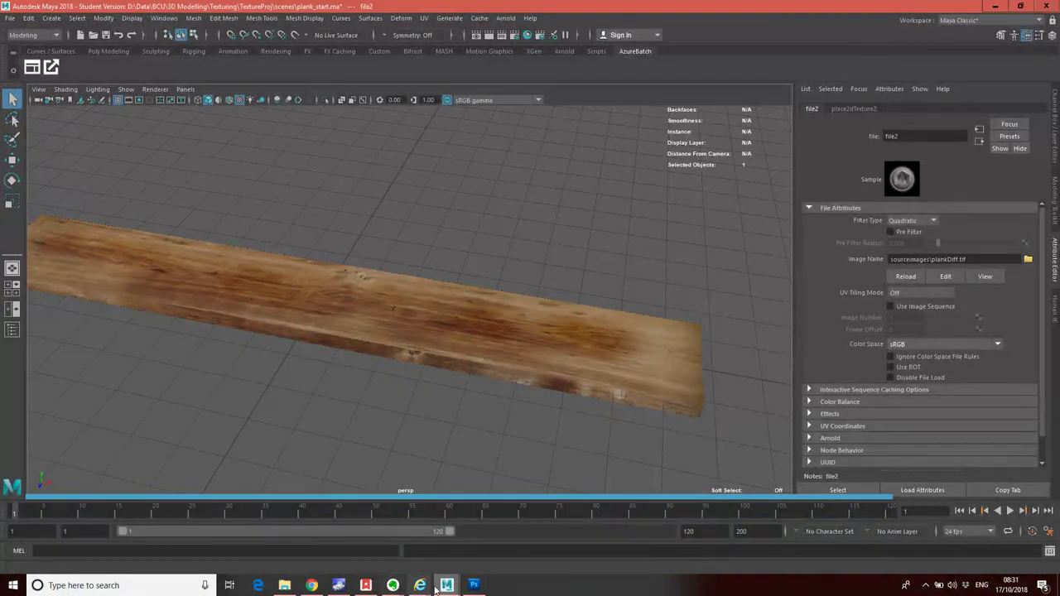
Bring up cracks.jpg in Photoshop and zoom in on its central crack
left_click(473, 585)
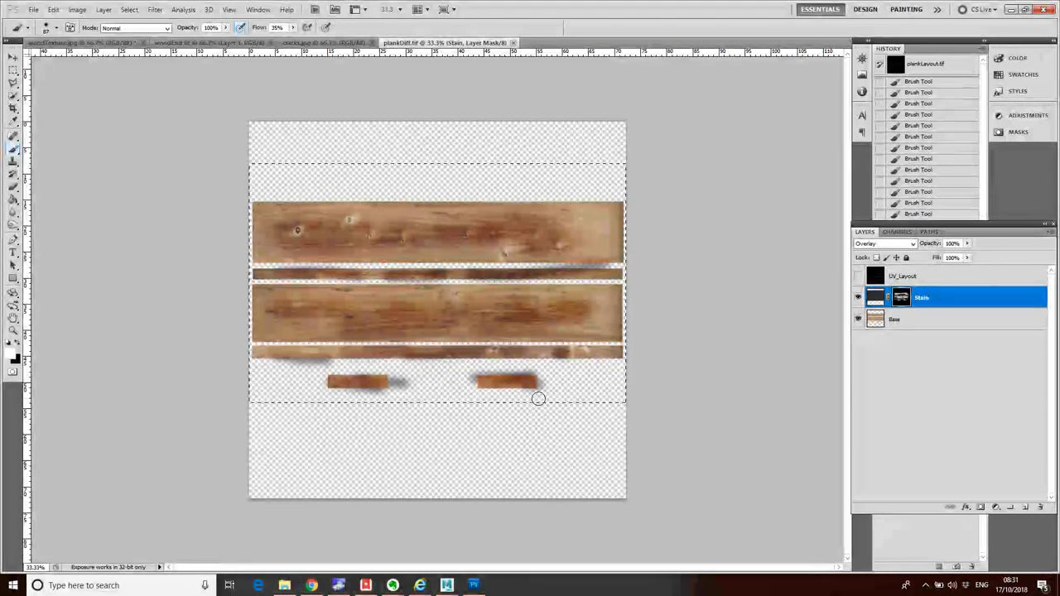
left_click(326, 42)
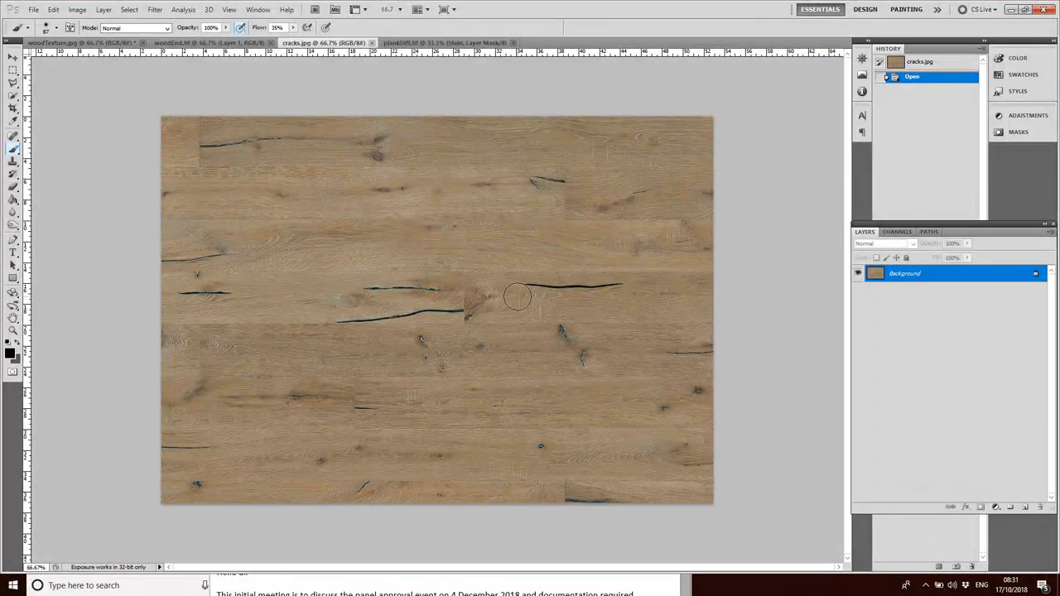
left_click(14, 82)
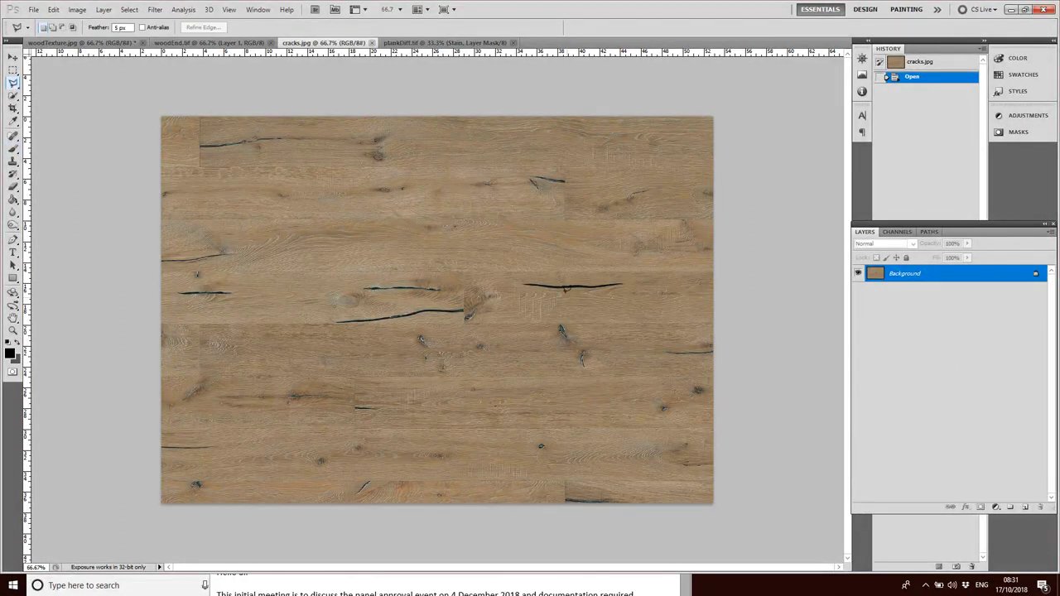
left_click(13, 331)
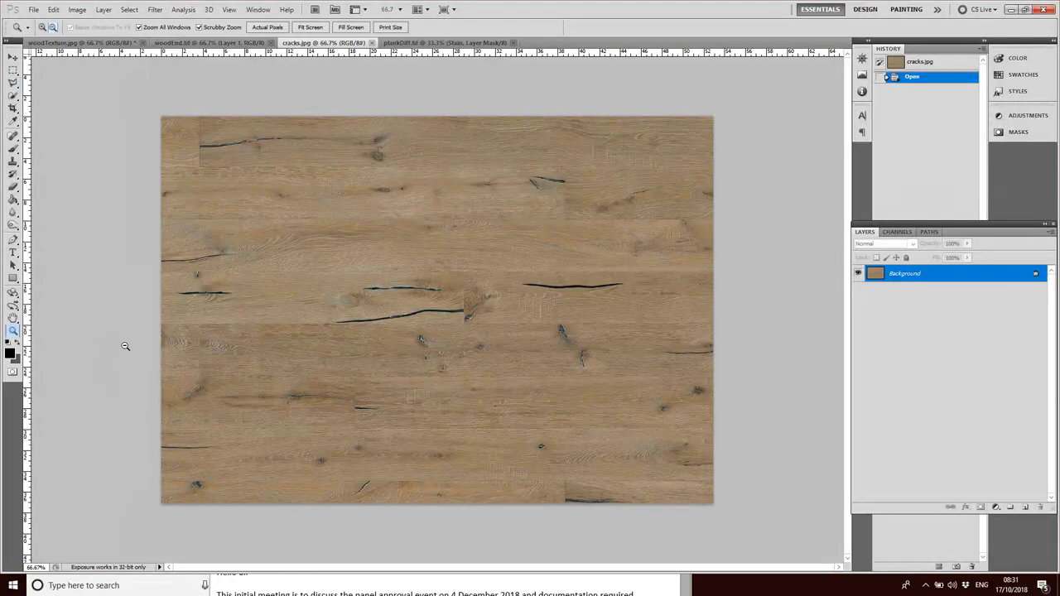
key("ctrl+minus")
key("ctrl+minus")
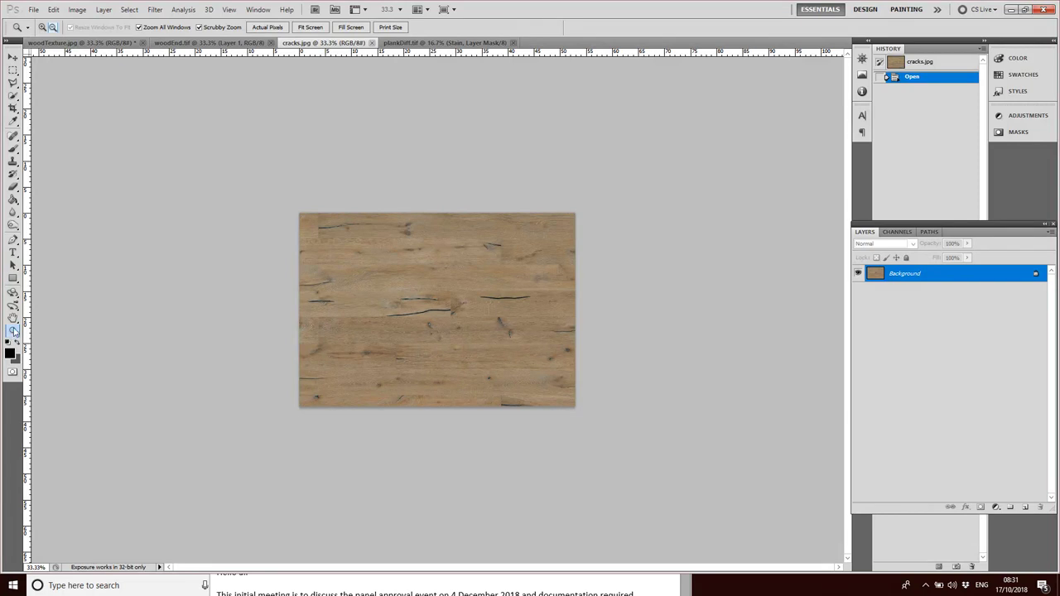
left_click(509, 296)
left_click(509, 296)
left_click(614, 280)
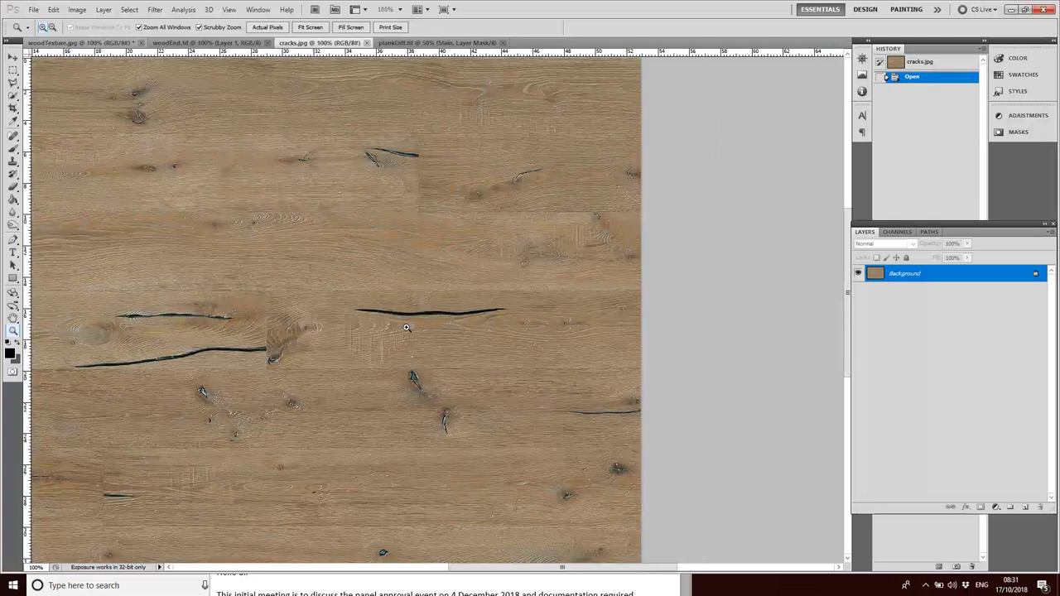
Outline the long central crack with the Polygonal Lasso, then return to plankDiff.tif
left_click(13, 81)
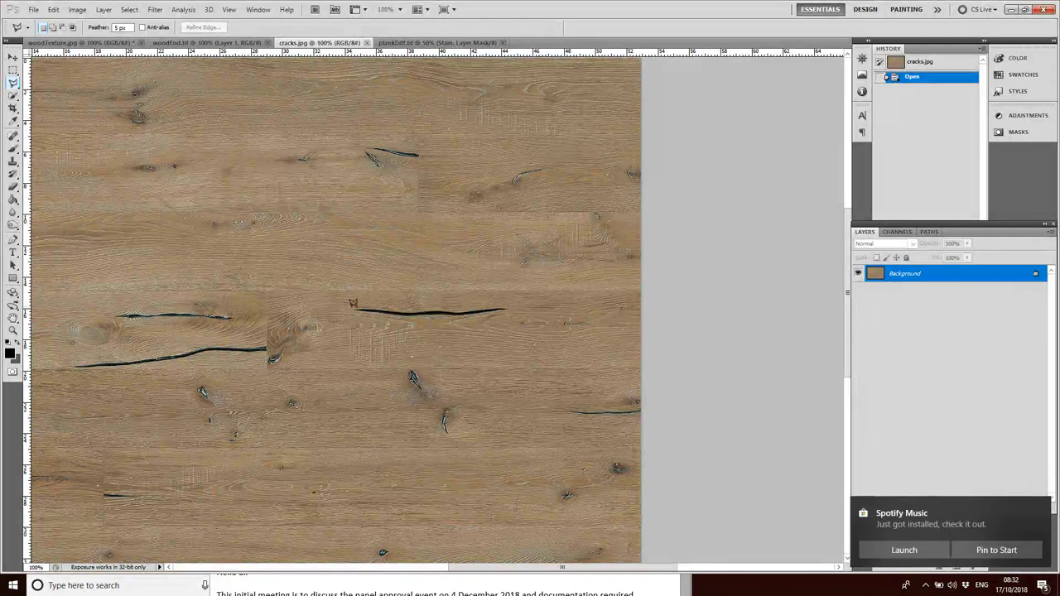
left_click(352, 305)
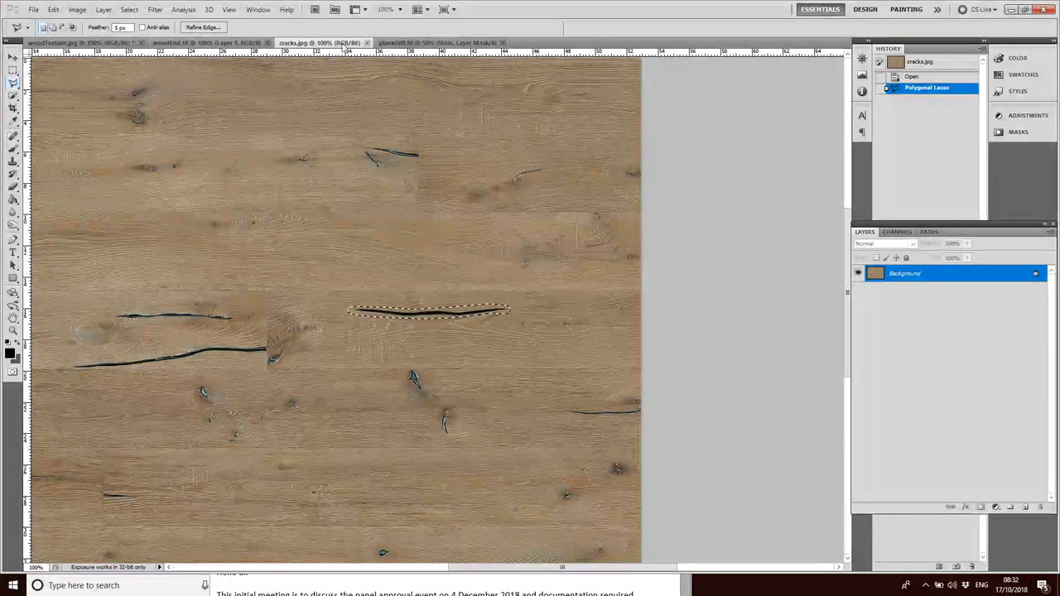
left_click(404, 42)
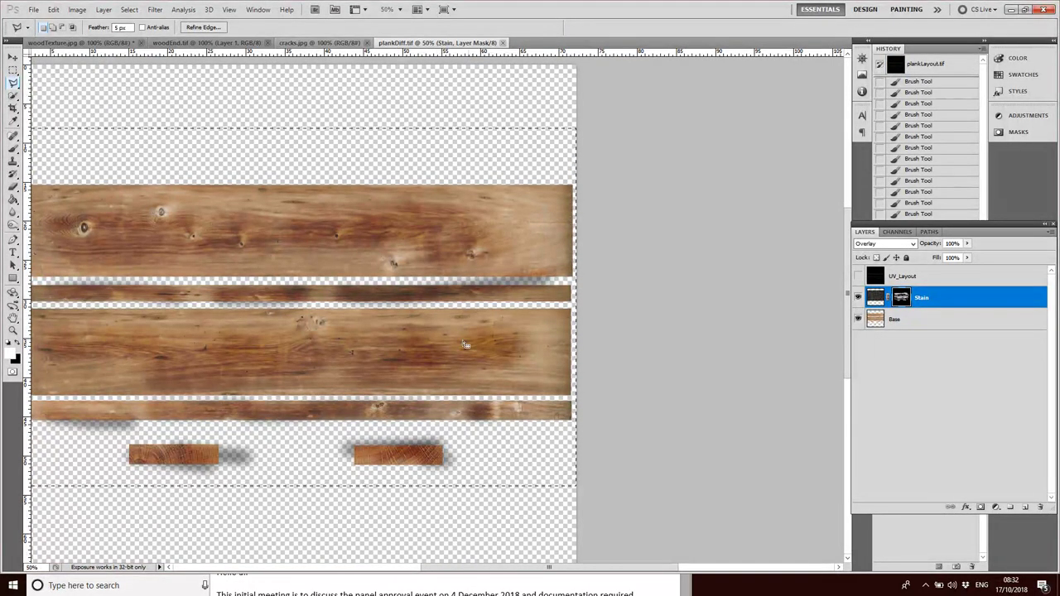
Put the crack on a new layer and move it onto the middle plank's right side
key("ctrl+j")
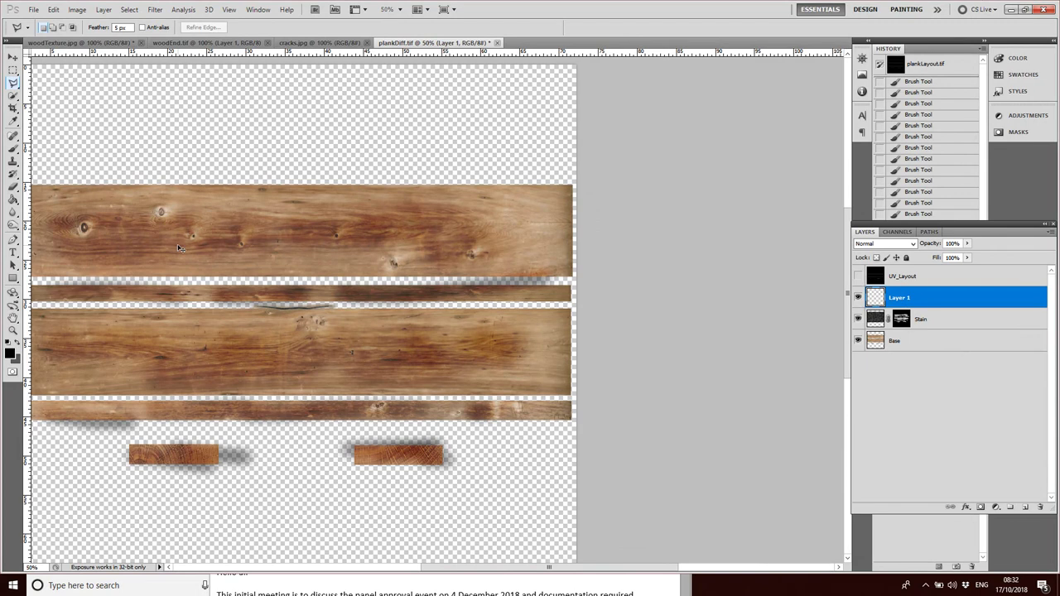
key("ctrl+t")
mouse_move(308, 309)
left_mouse_down()
mouse_move(358, 331)
mouse_move(496, 325)
left_mouse_up()
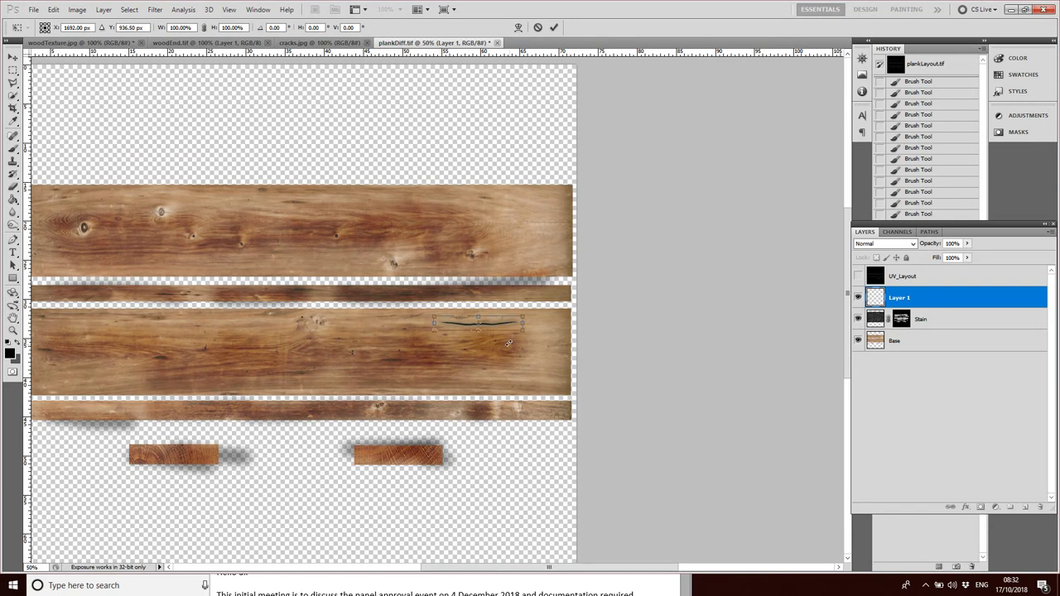
key("Return")
key("l")
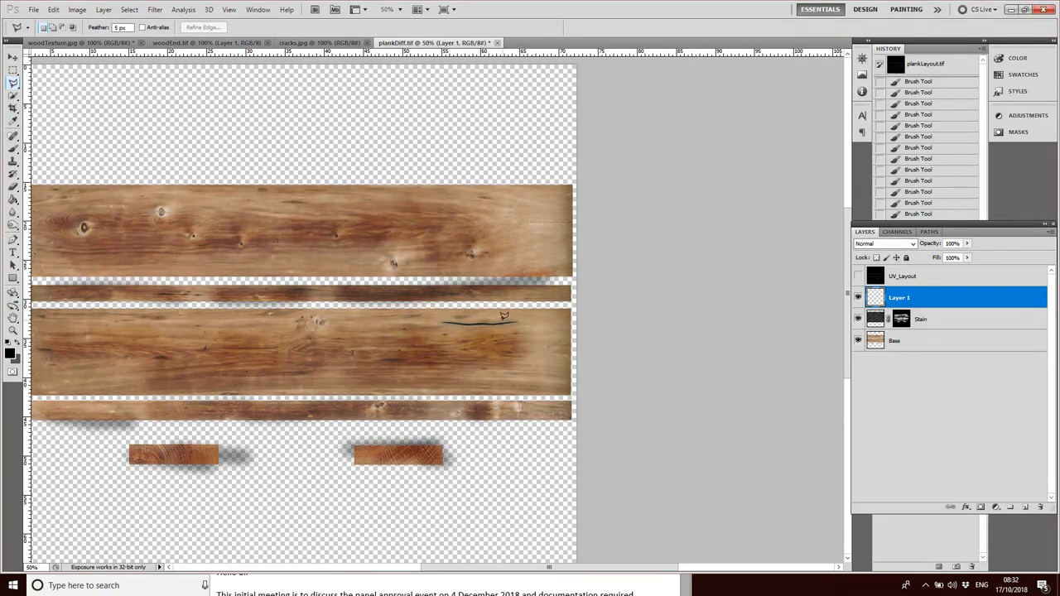
Zoom in on the crack and try Overlay, then Darken, as Layer 1's blend mode
left_click(12, 330)
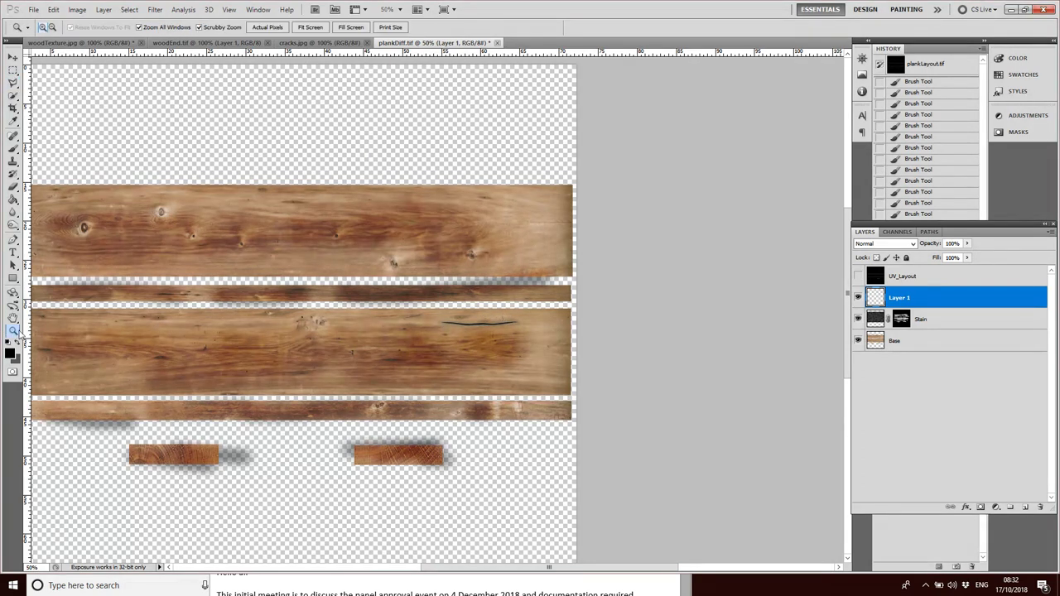
left_click(490, 324)
left_click(487, 321)
left_click(487, 321)
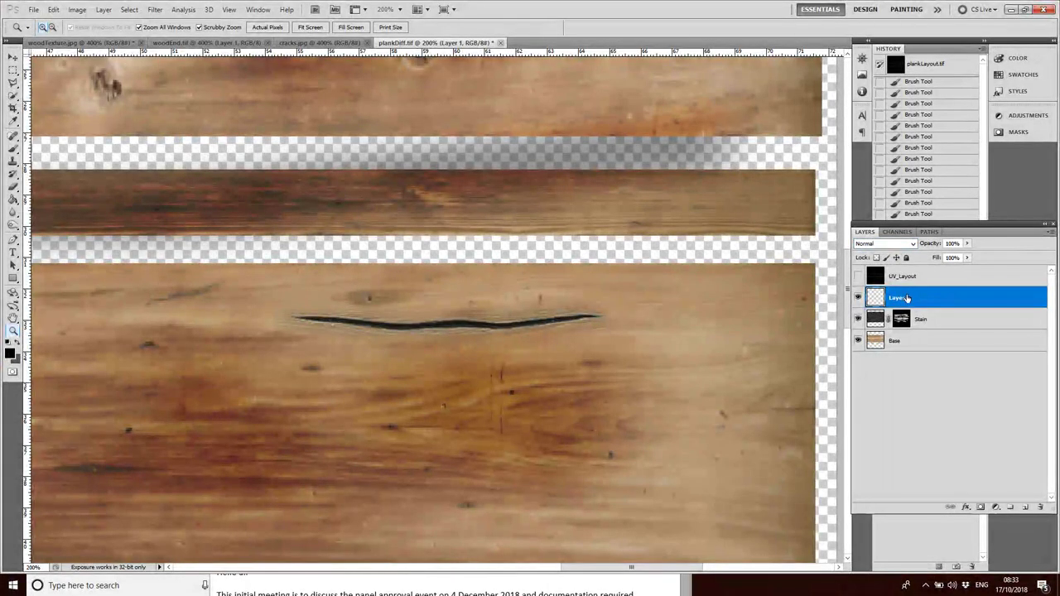
left_click(886, 243)
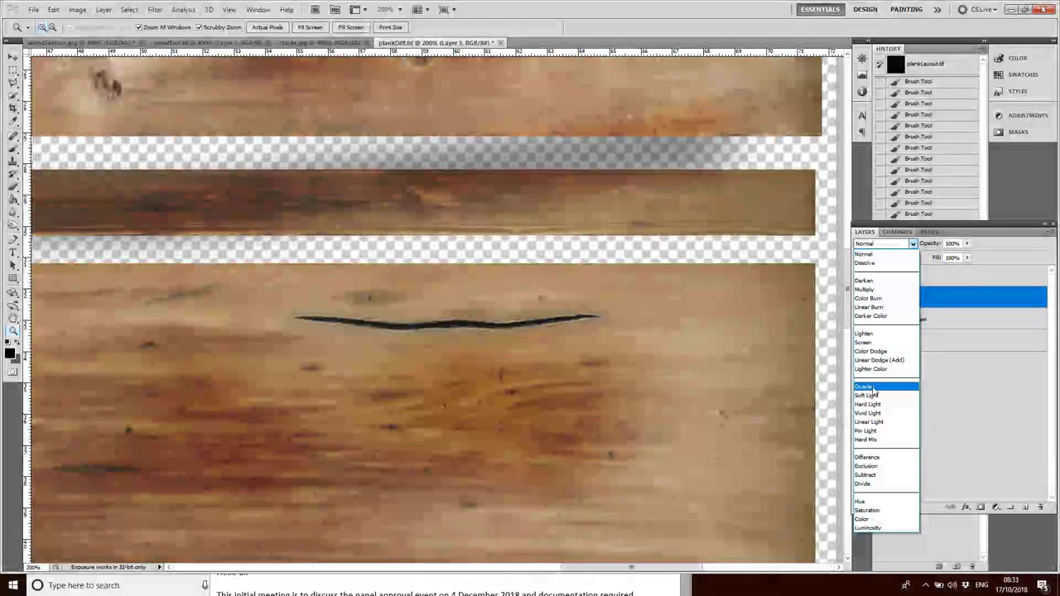
left_click(866, 388)
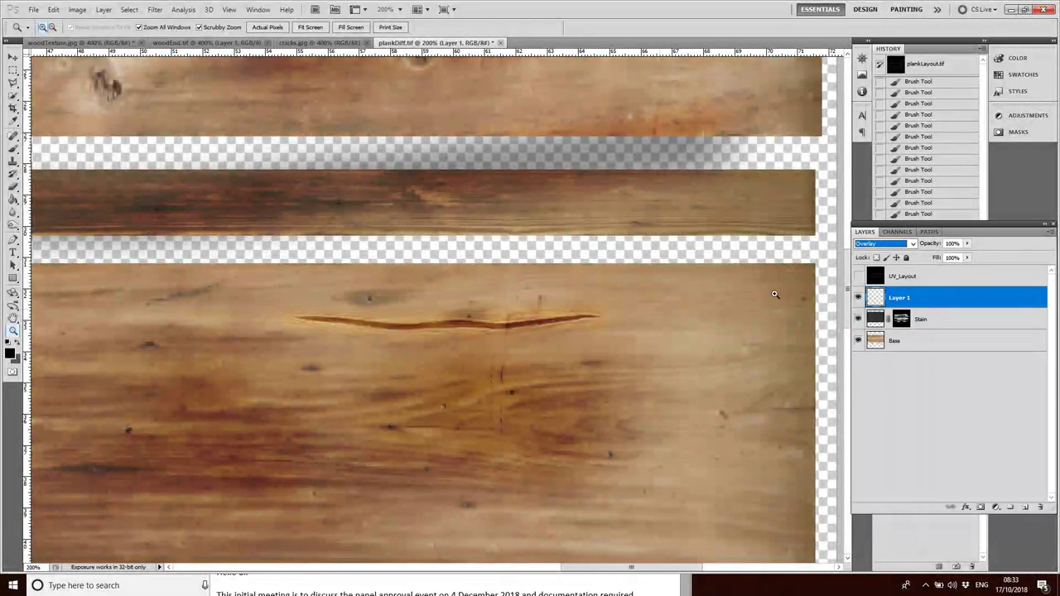
left_click(912, 244)
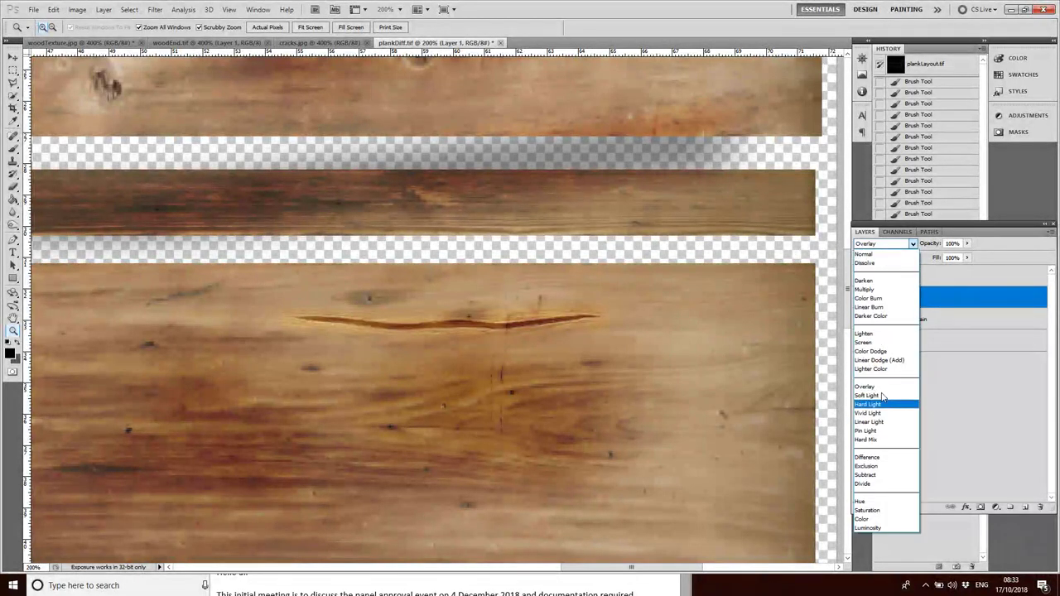
left_click(863, 280)
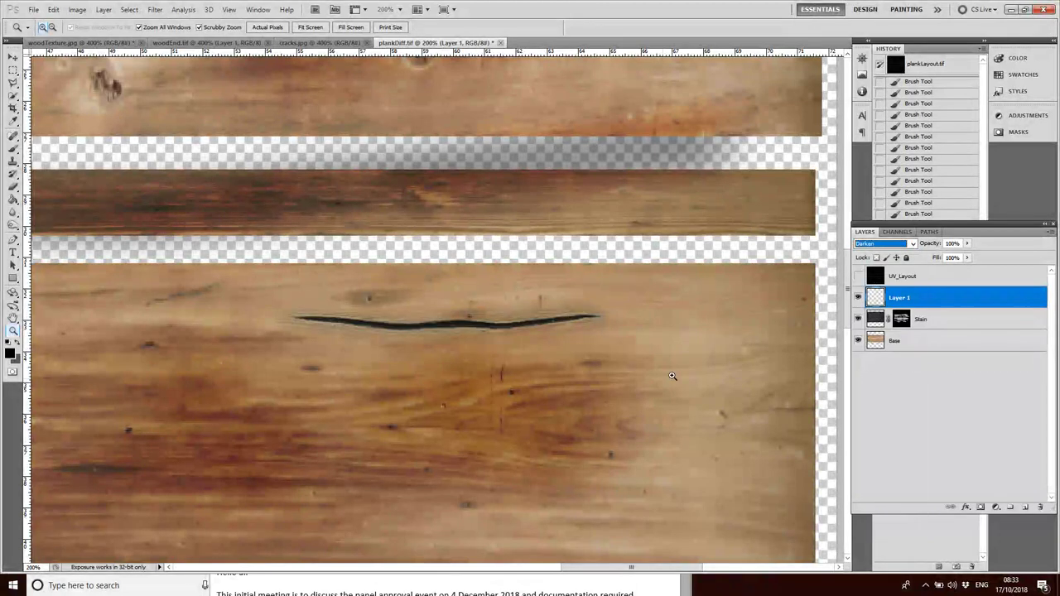
Cycle Layer 1 through Normal and Darken before settling on Darker Color
left_click(885, 244)
left_click(877, 257)
left_click(886, 244)
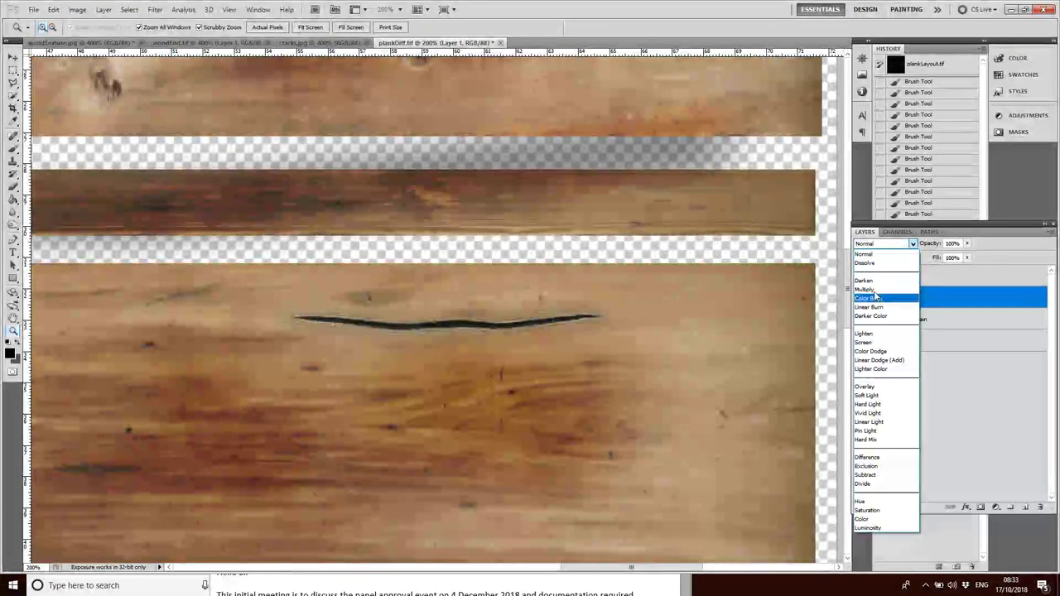
left_click(875, 281)
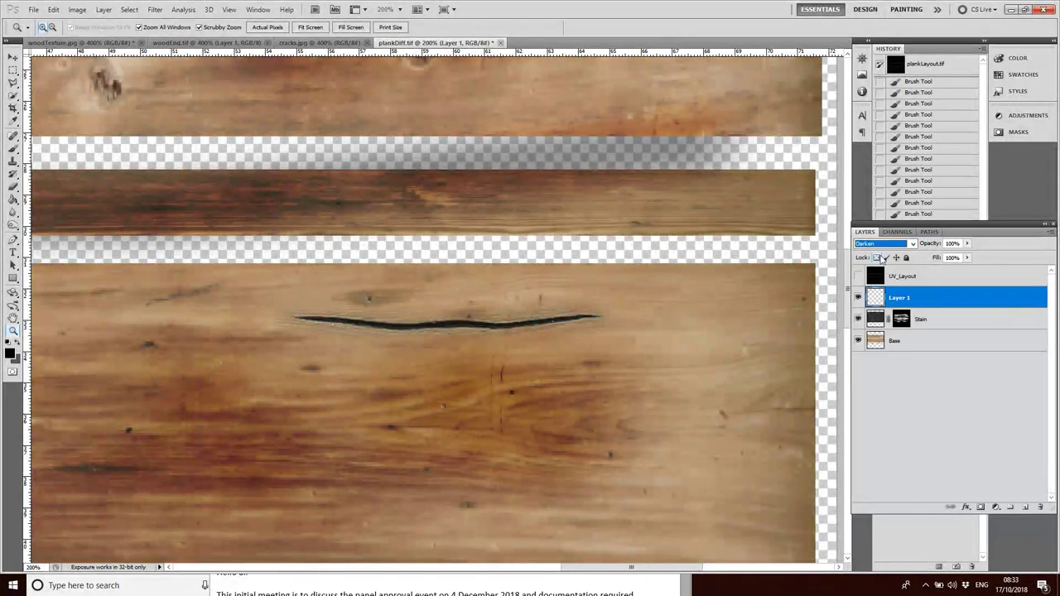
left_click(881, 246)
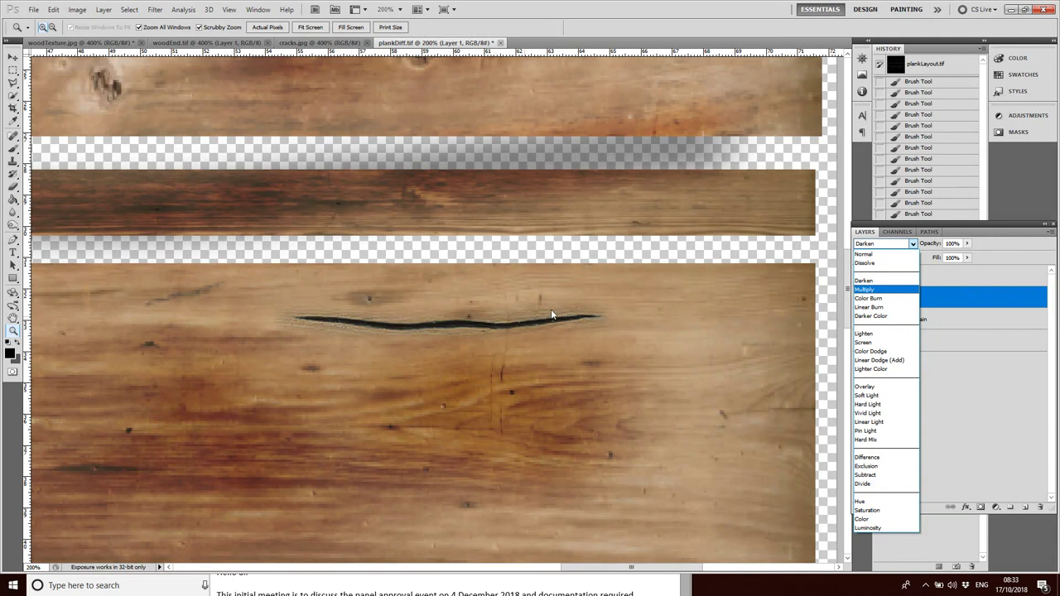
left_click(867, 317)
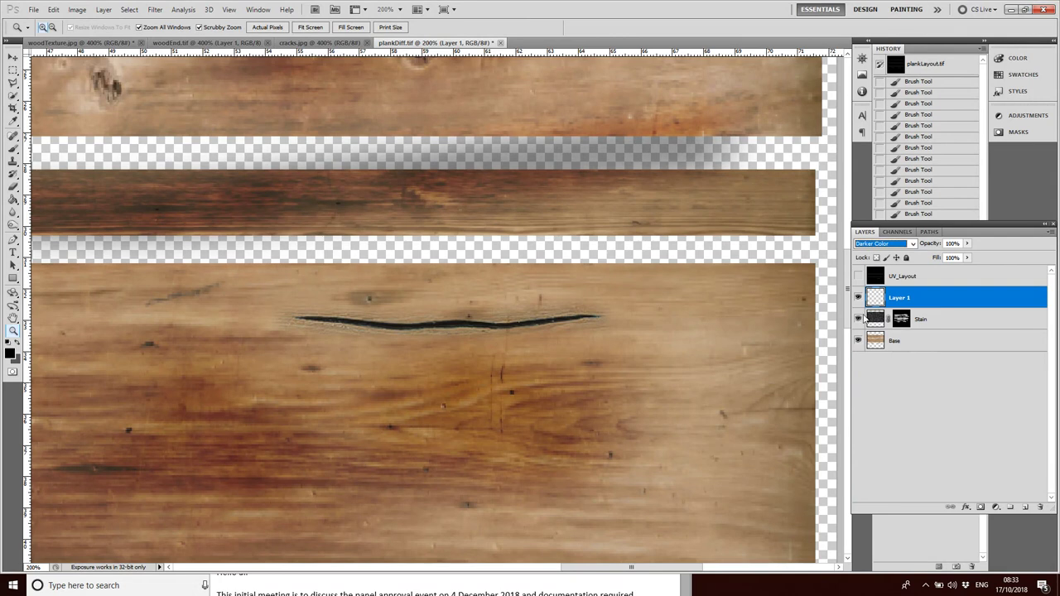
Set Layer 1 to Darken and move the crack up into the gap above the wide plank
left_click(882, 243)
left_click(874, 284)
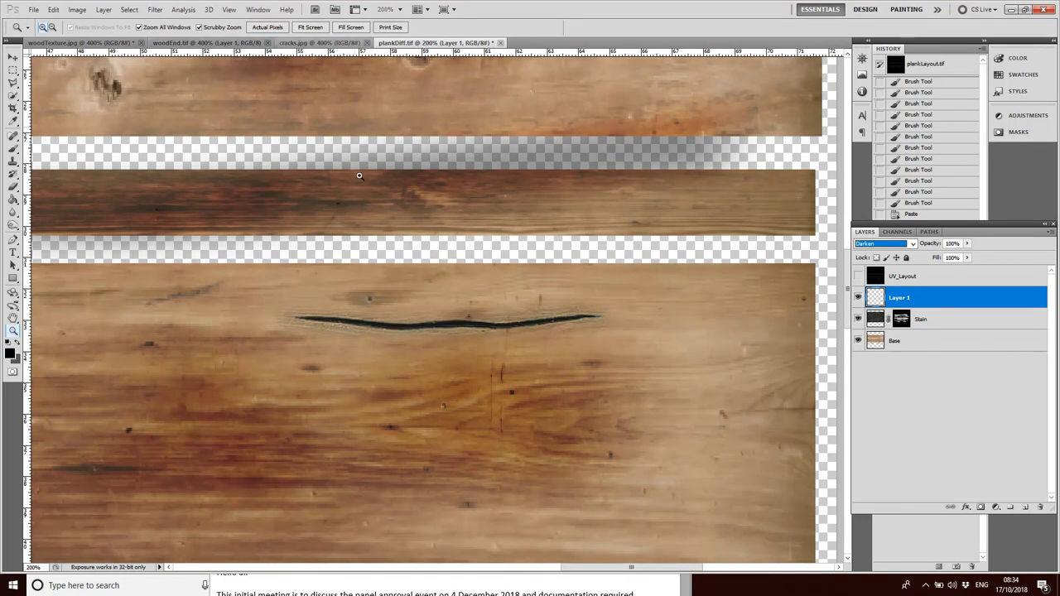
key("v")
left_click_drag(468, 324, 463, 257)
key("Return")
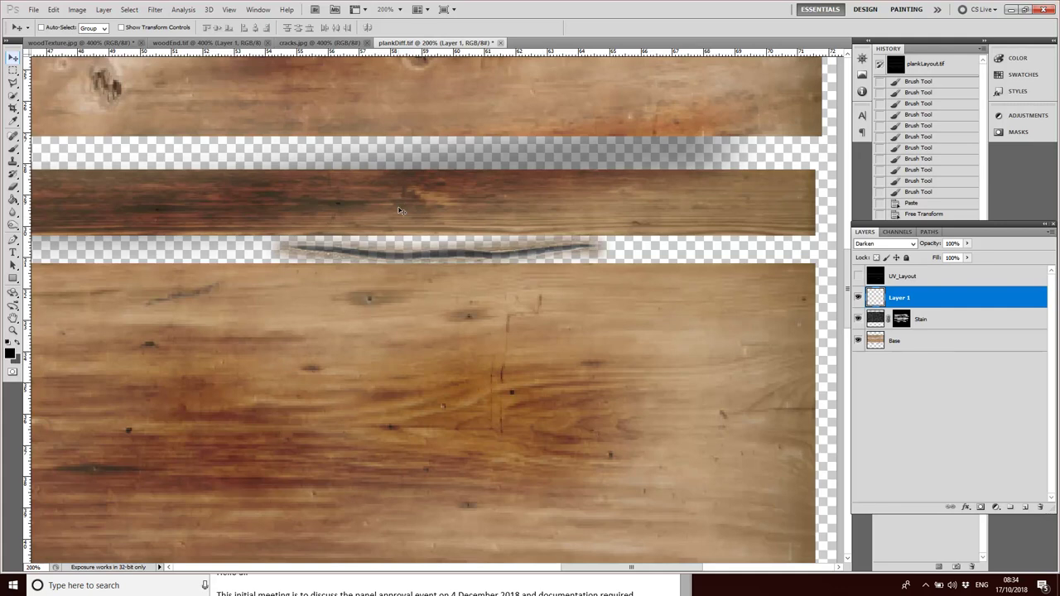
left_click(77, 10)
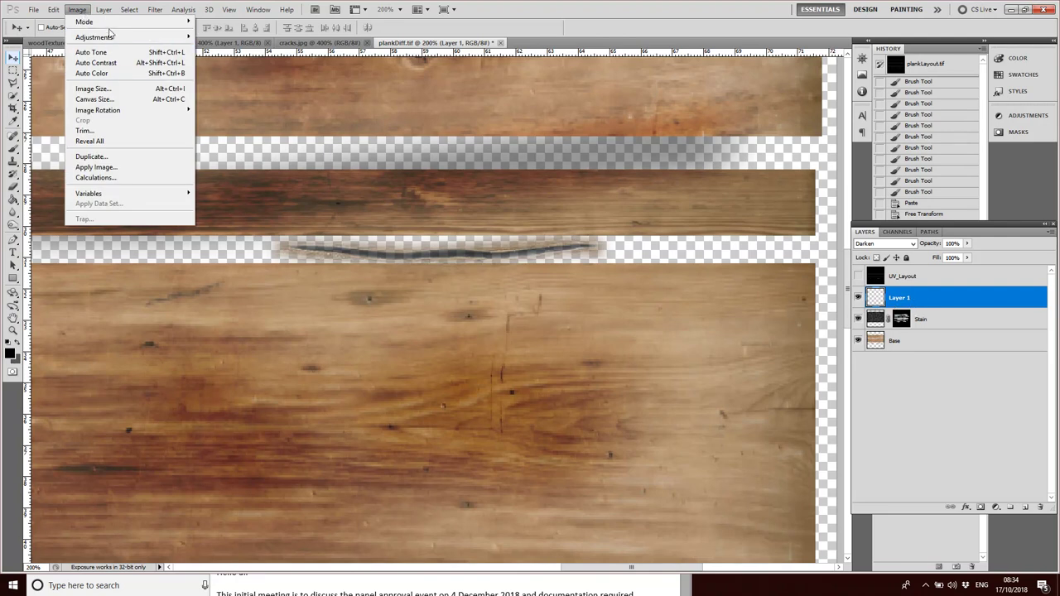
Brighten the crack layer with Brightness 150 and higher contrast, then move it onto the lower plank
mouse_move(132, 40)
left_click(279, 38)
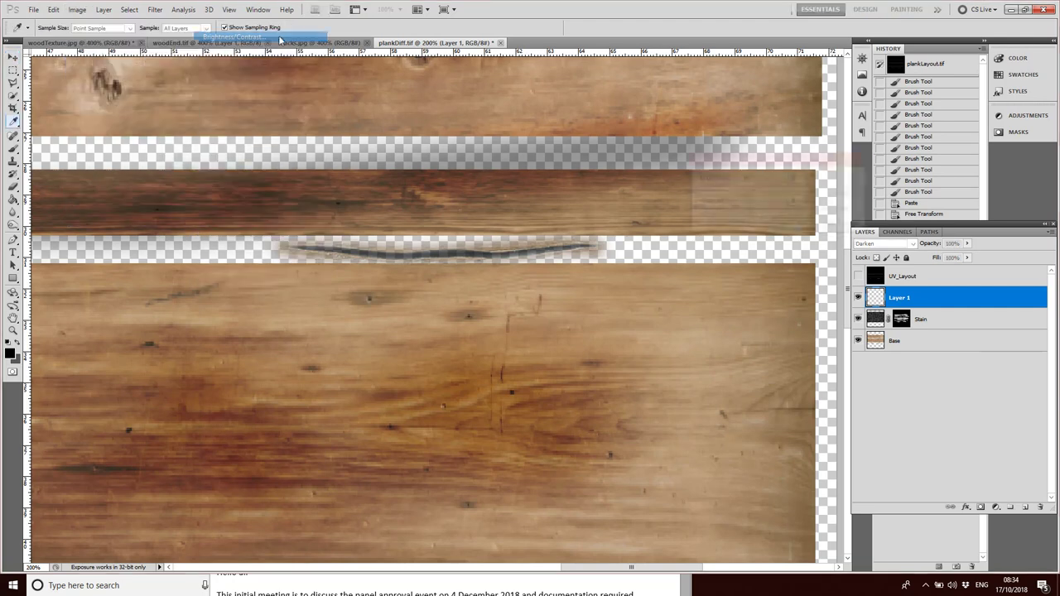
left_click_drag(752, 188, 832, 190)
left_click_drag(751, 212, 834, 212)
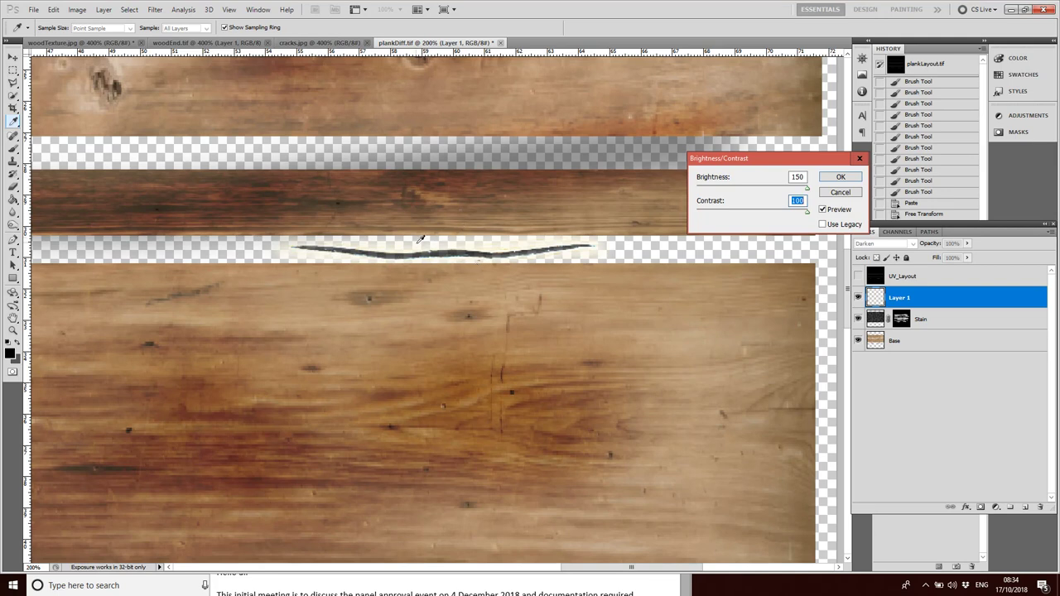
left_click(841, 179)
key("v")
mouse_move(439, 257)
left_mouse_down()
mouse_move(455, 340)
mouse_move(478, 338)
mouse_move(511, 307)
mouse_move(541, 307)
left_mouse_up()
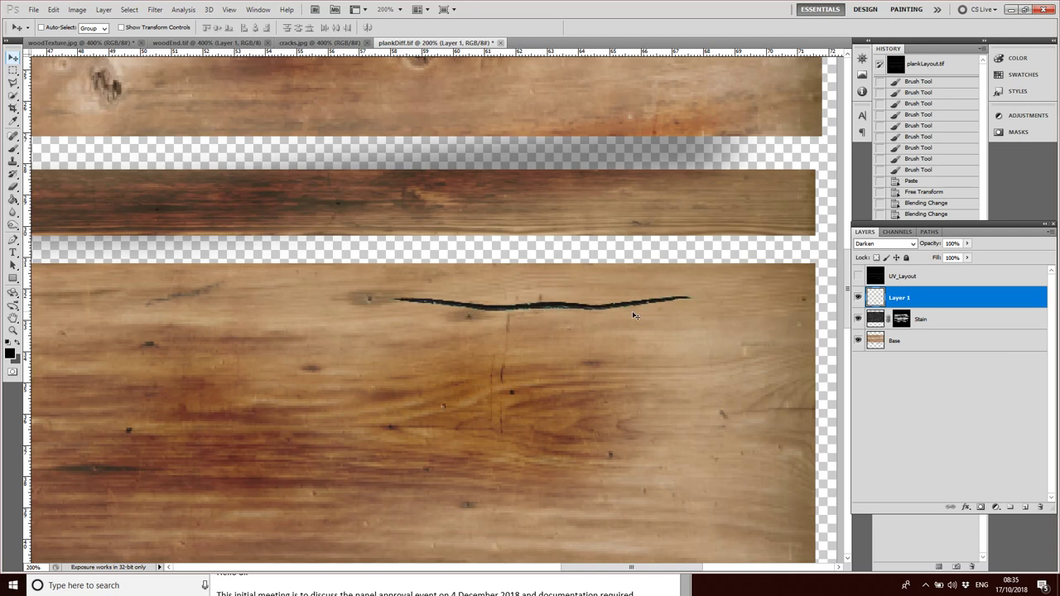
Nudge the crack slightly right, then soften it with Blur tool strokes along its length
left_click_drag(561, 315, 576, 310)
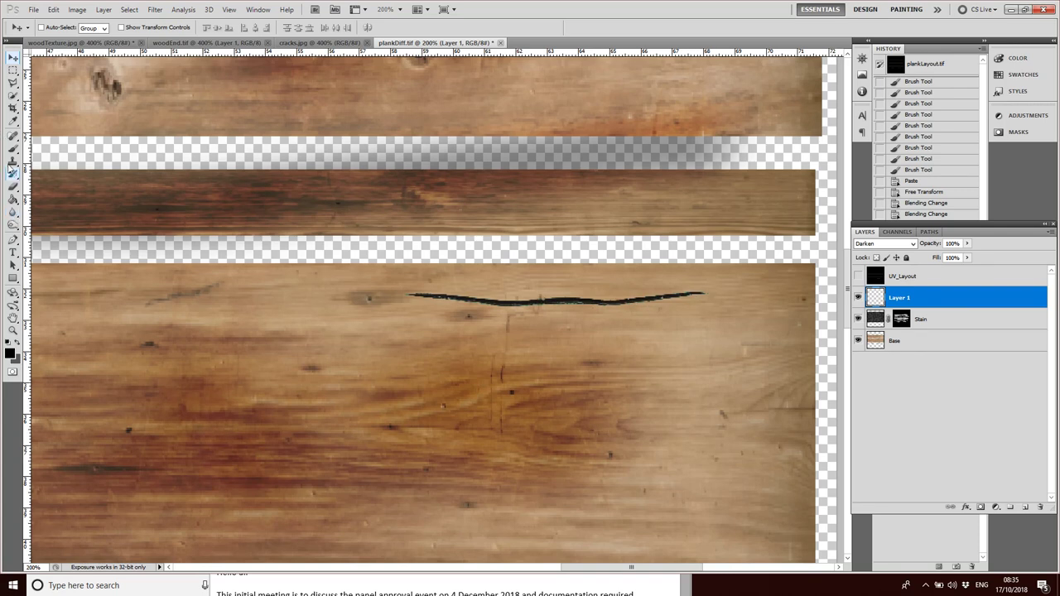
left_click(12, 224)
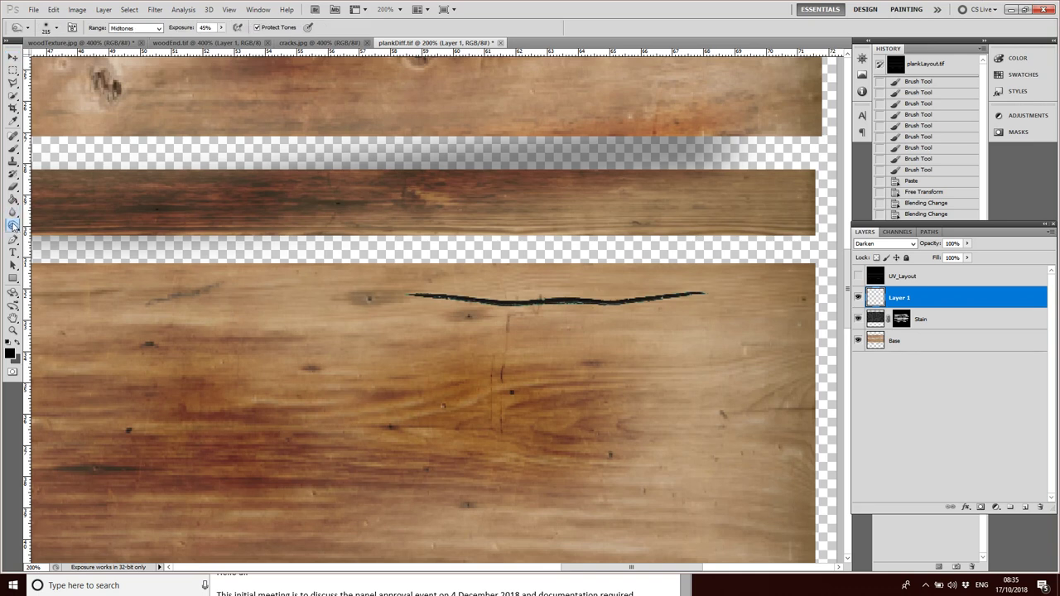
left_click(12, 229)
left_click(12, 212)
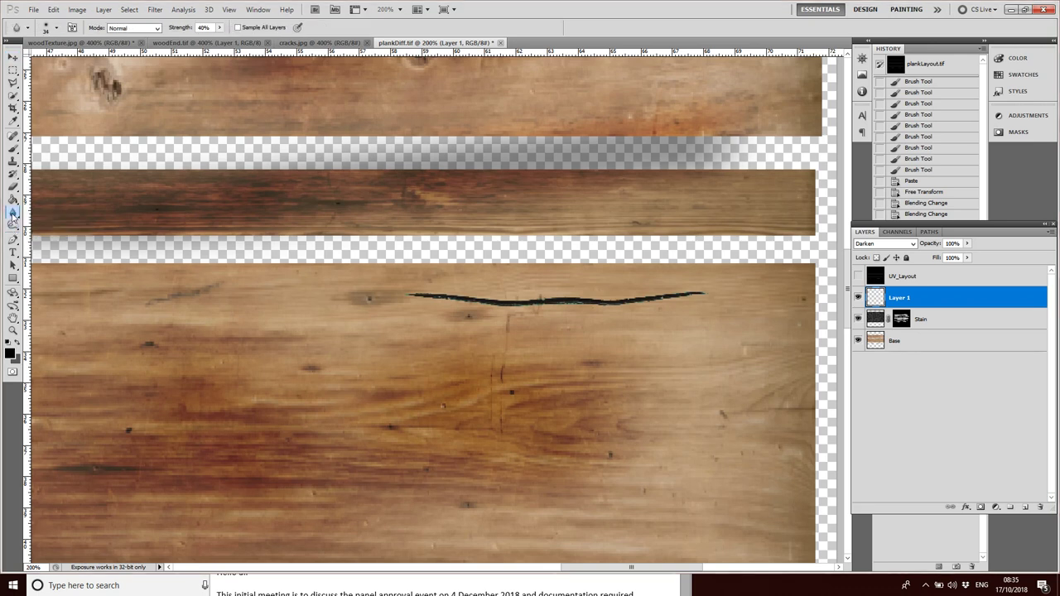
left_click(54, 213)
mouse_move(478, 299)
left_mouse_down()
mouse_move(597, 297)
mouse_move(548, 301)
mouse_move(604, 307)
mouse_move(704, 293)
left_mouse_up()
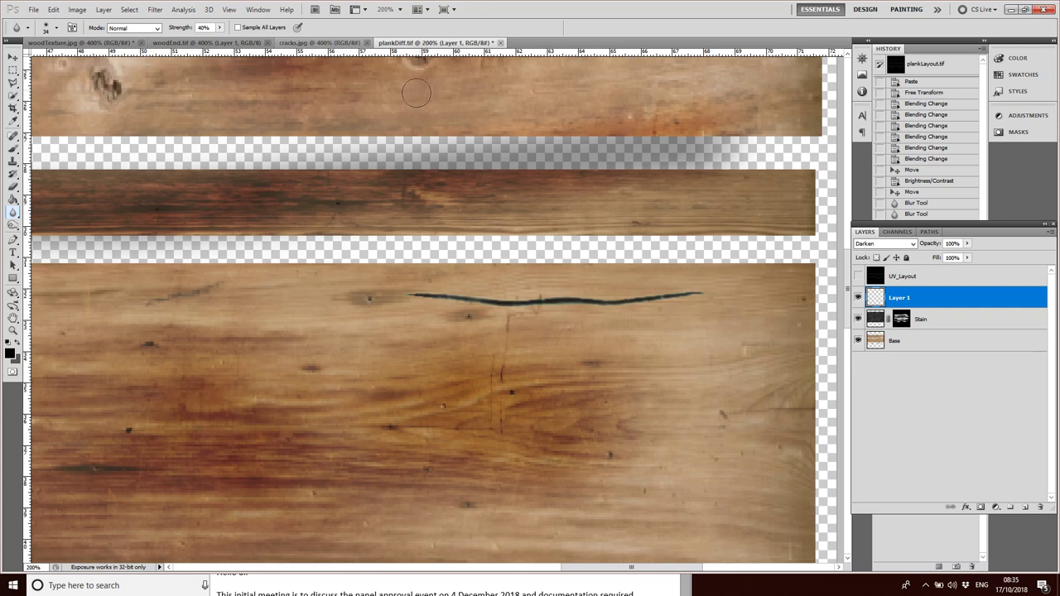
left_click_drag(412, 307, 377, 300)
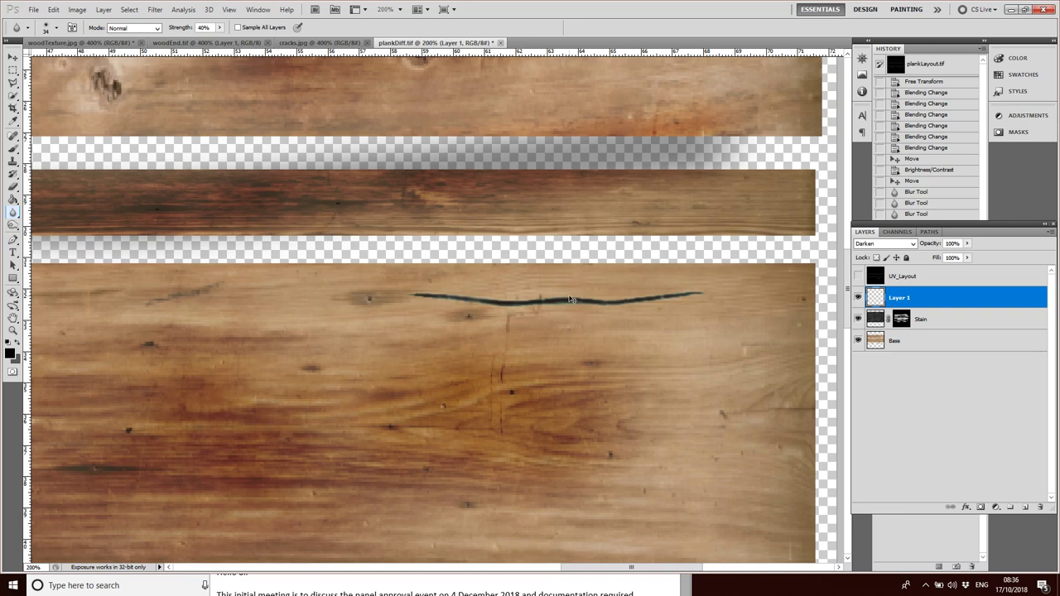
Free-transform the crack to about double width, flatten it, and commit the transform
key("ctrl+t")
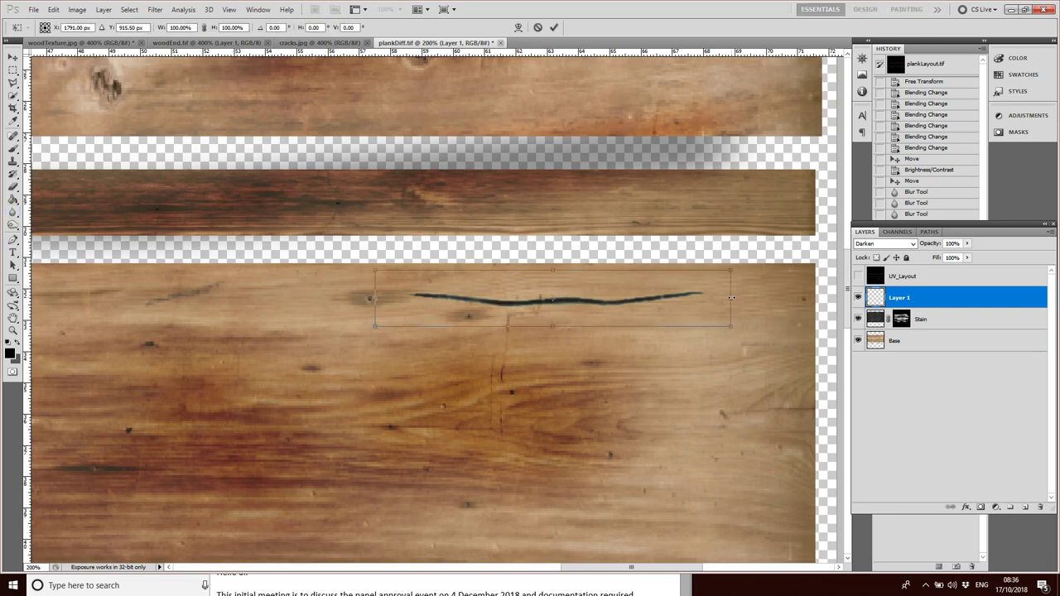
left_click_drag(732, 300, 785, 301)
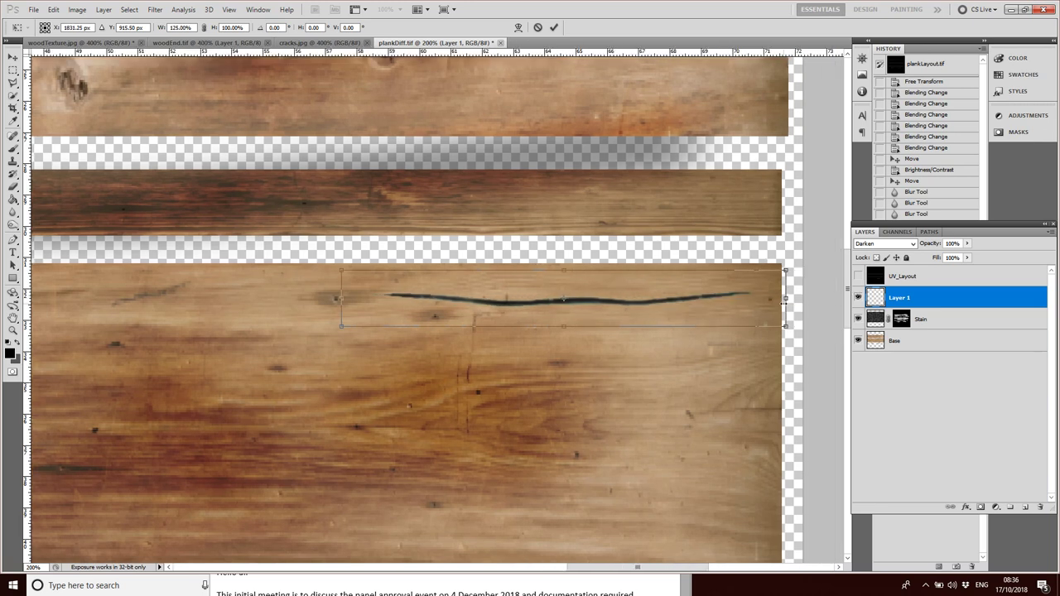
left_click_drag(341, 299, 73, 299)
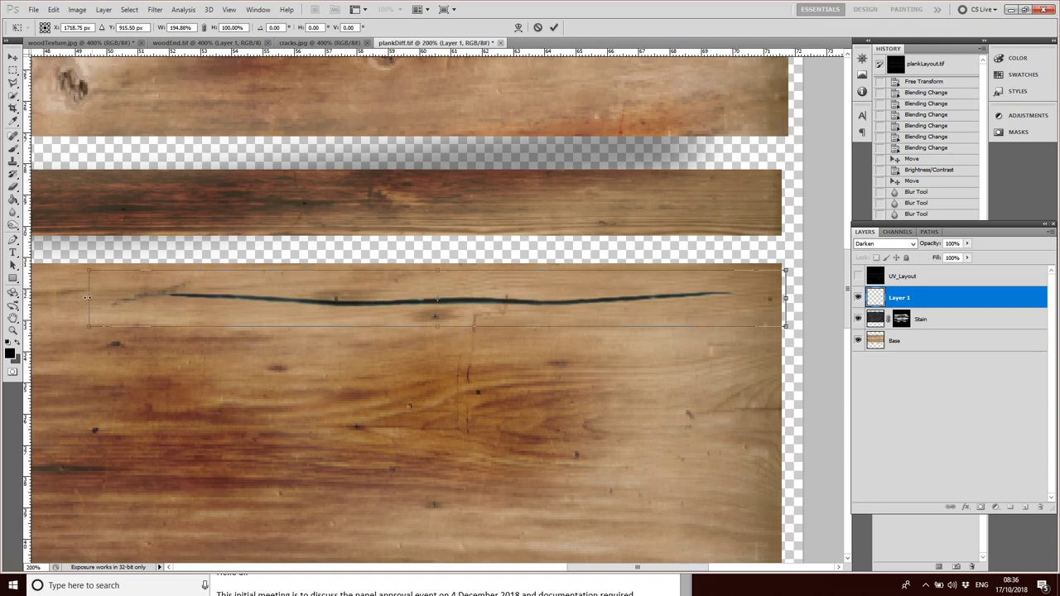
mouse_move(429, 326)
left_mouse_down()
mouse_move(426, 351)
mouse_move(425, 313)
mouse_move(469, 436)
mouse_move(430, 428)
mouse_move(250, 447)
left_mouse_up()
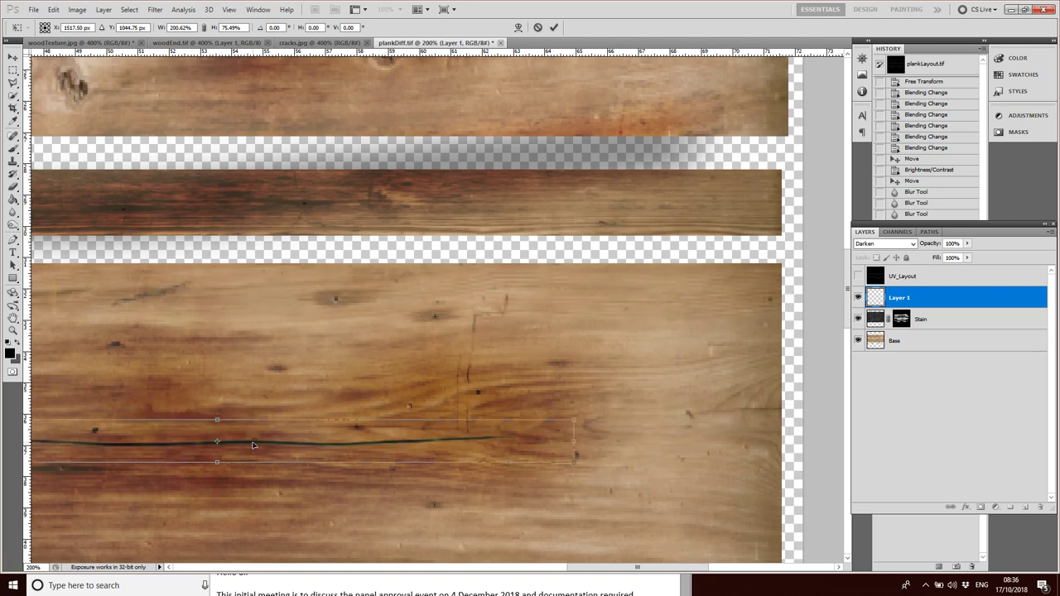
key("Return")
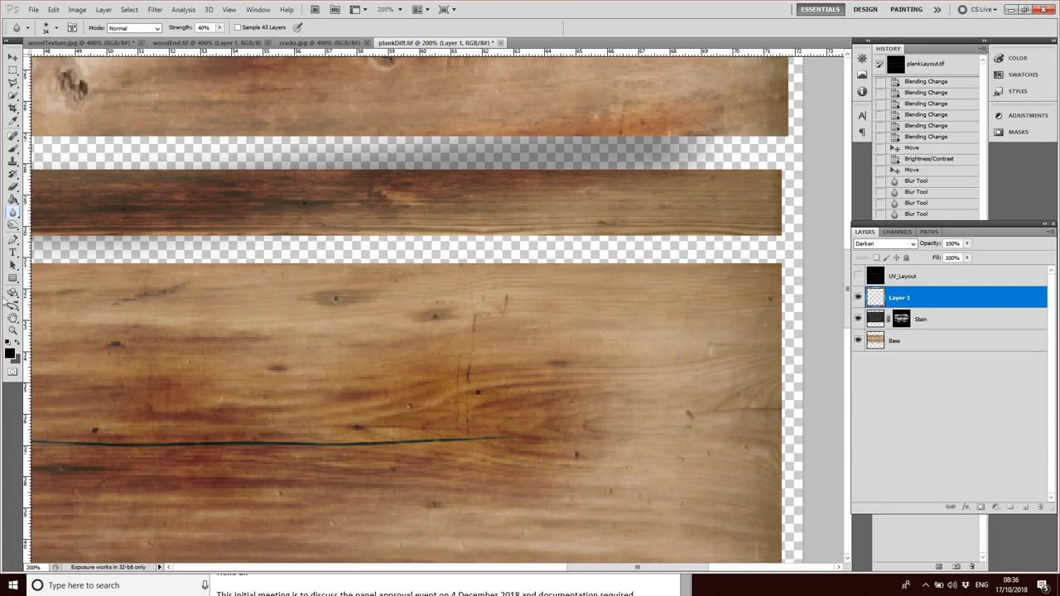
Zoom out to 66.7% to see the whole plank, then add empty Layer 2 above the crack
left_click(12, 330)
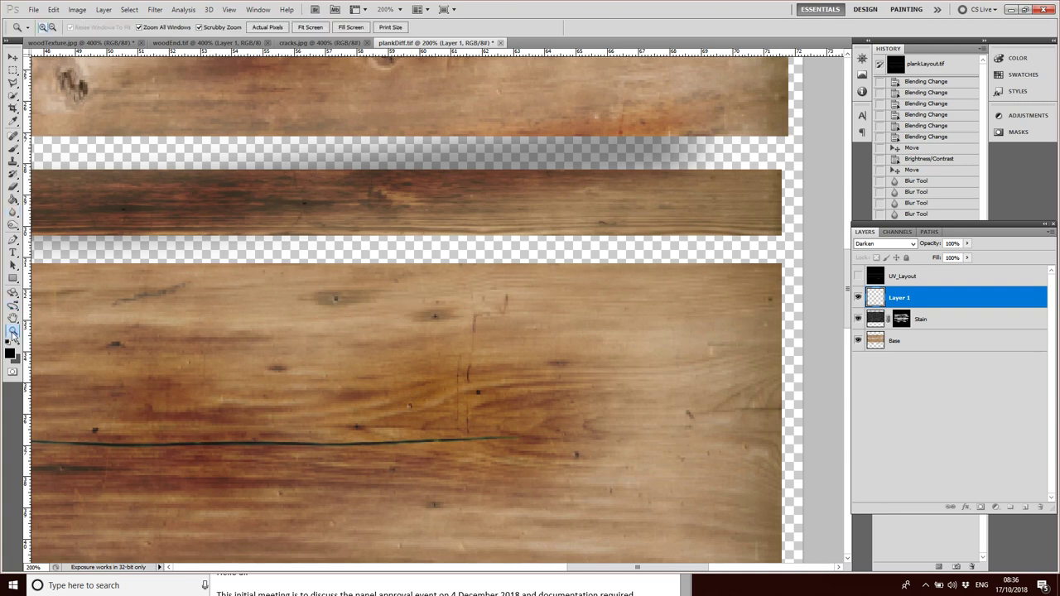
left_click(51, 27)
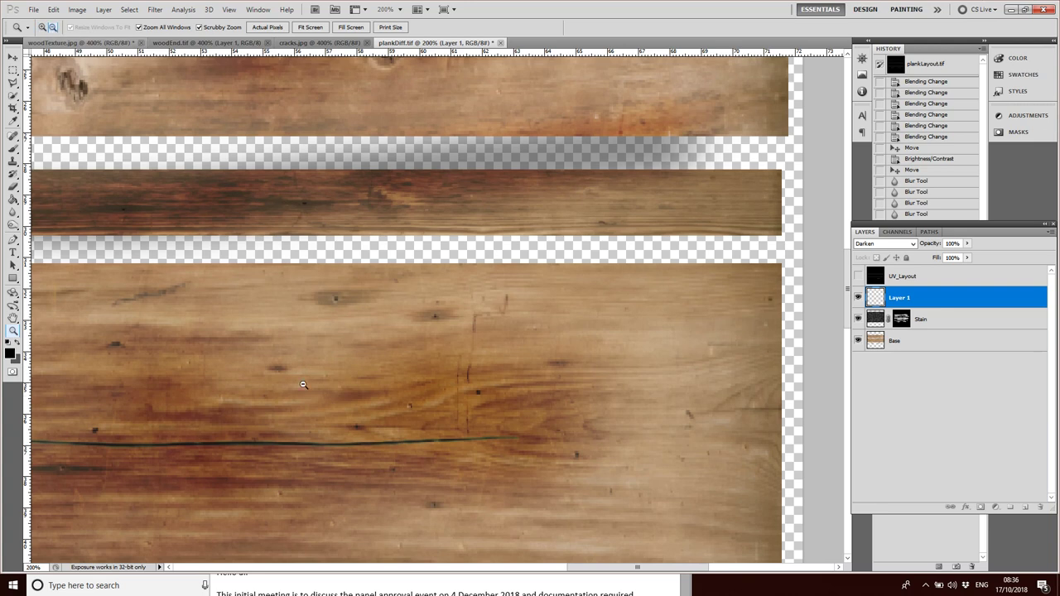
double_click(315, 378)
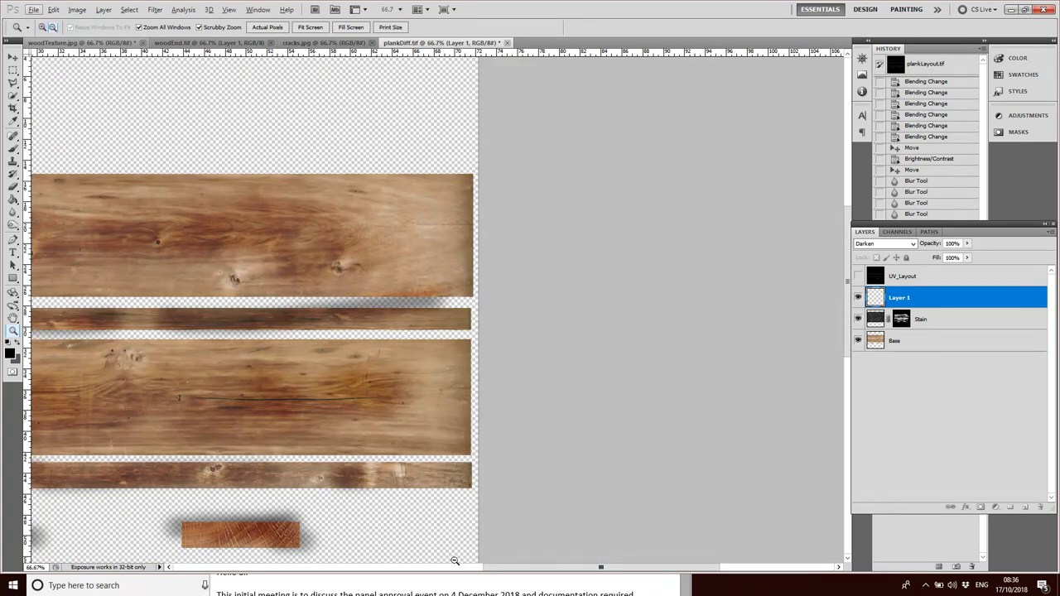
mouse_move(511, 568)
left_mouse_down()
mouse_move(480, 568)
mouse_move(502, 563)
mouse_move(492, 563)
left_mouse_up()
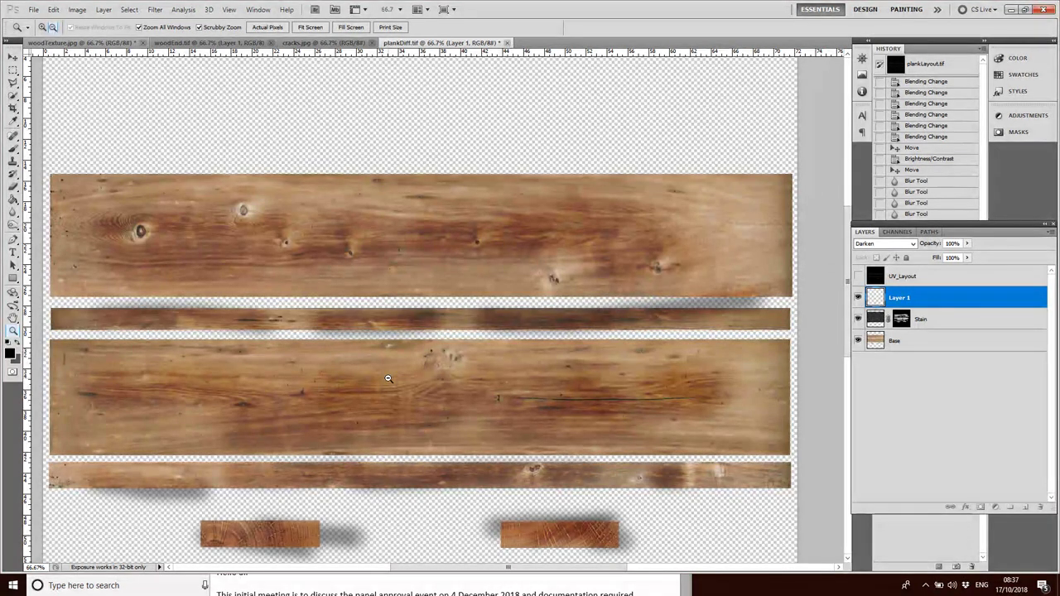
key("ctrl+shift+alt+n")
key("t")
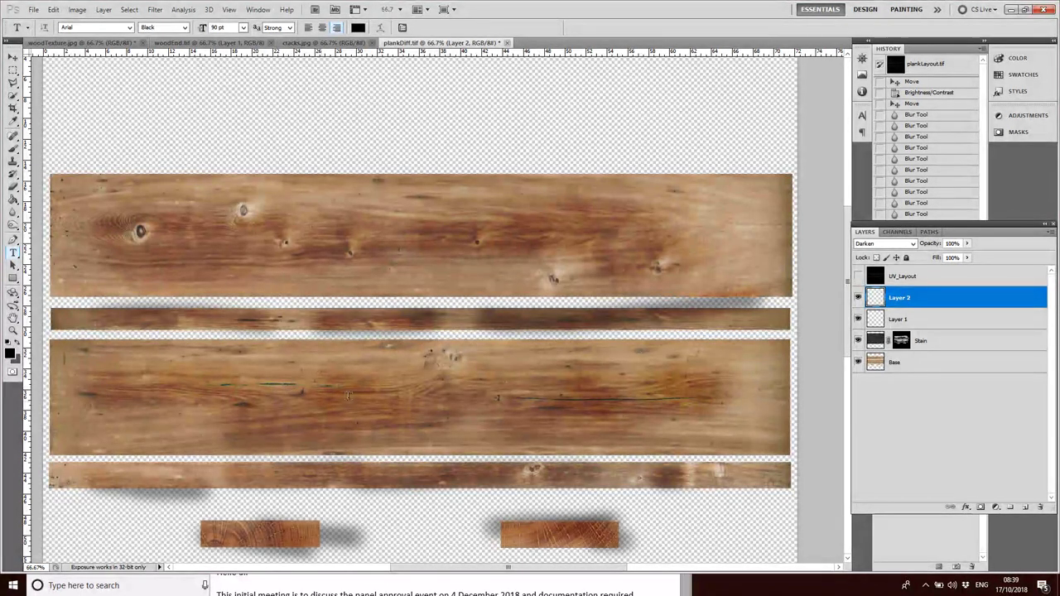
Try desaturating the planks with Hue/Saturation, dismiss it, and make Layer 1 active
left_click(75, 10)
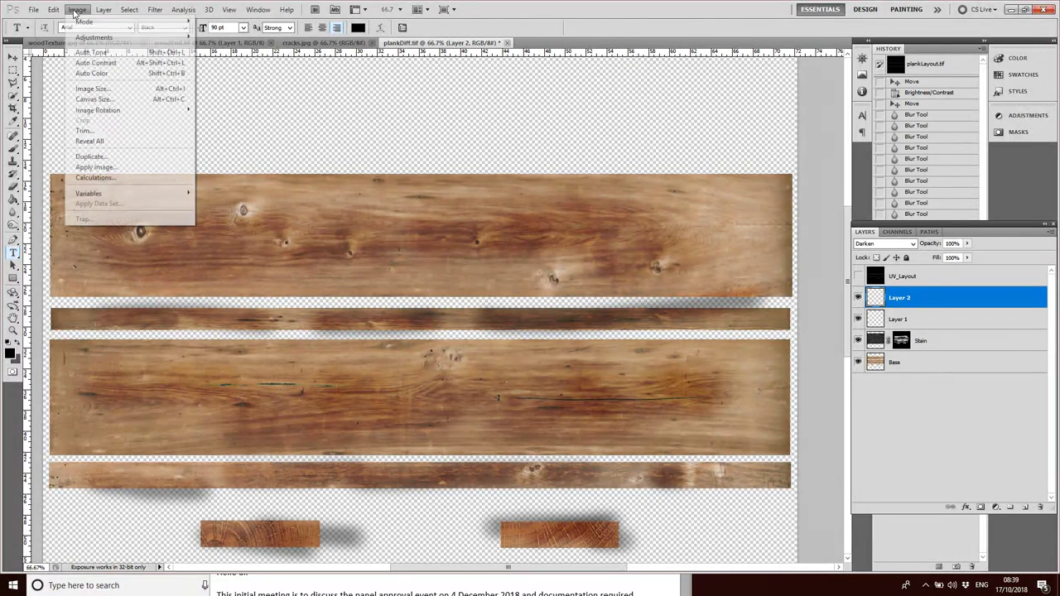
mouse_move(166, 37)
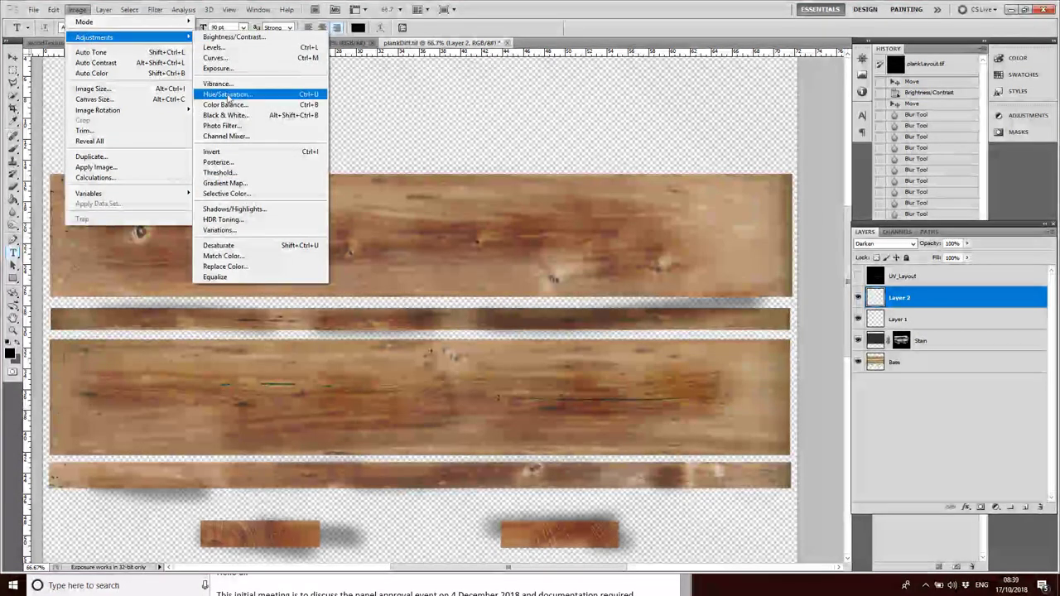
left_click(230, 94)
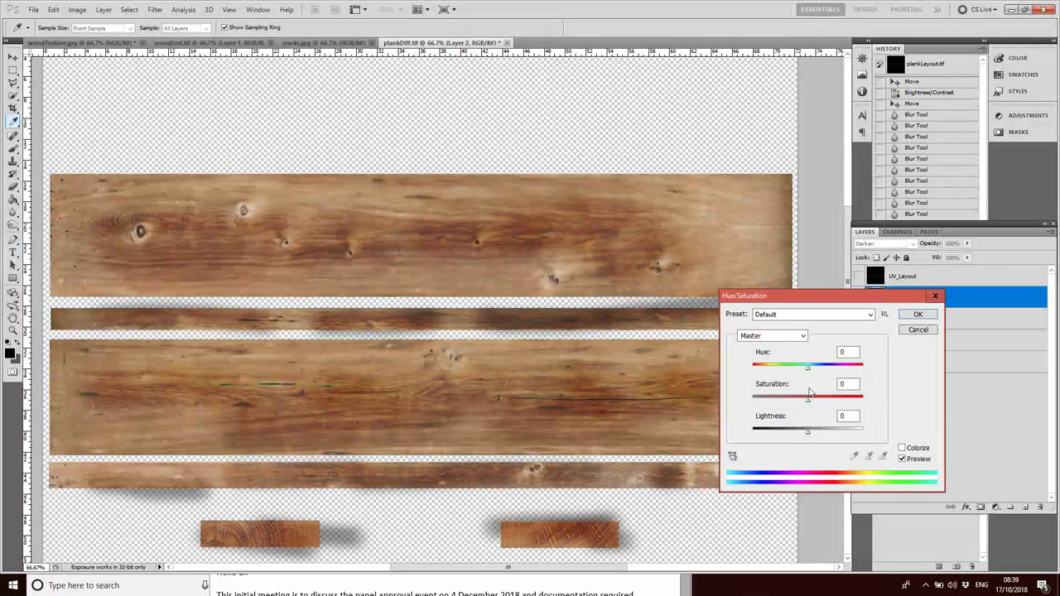
left_click_drag(807, 432, 687, 424)
left_click(913, 316)
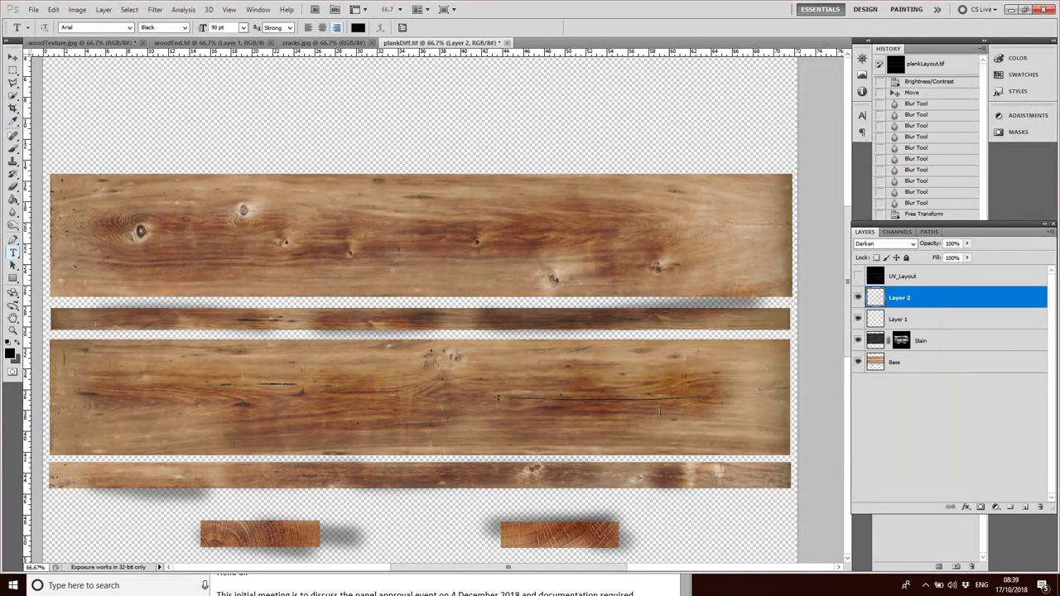
left_click(907, 322)
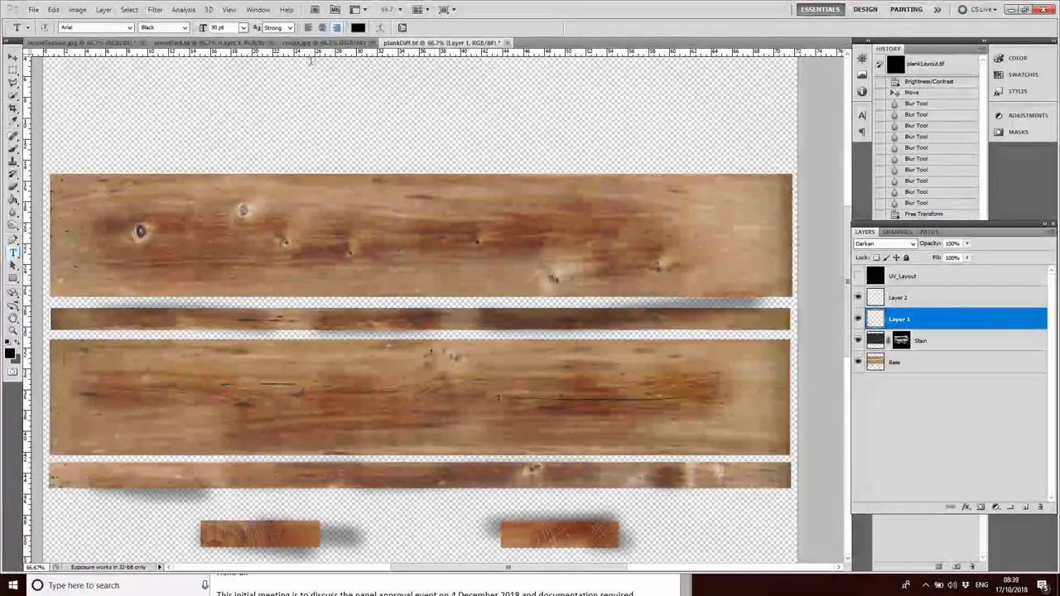
Retry draining saturation with Hue/Saturation, cancel it, and leave the File menu without saving
left_click(77, 10)
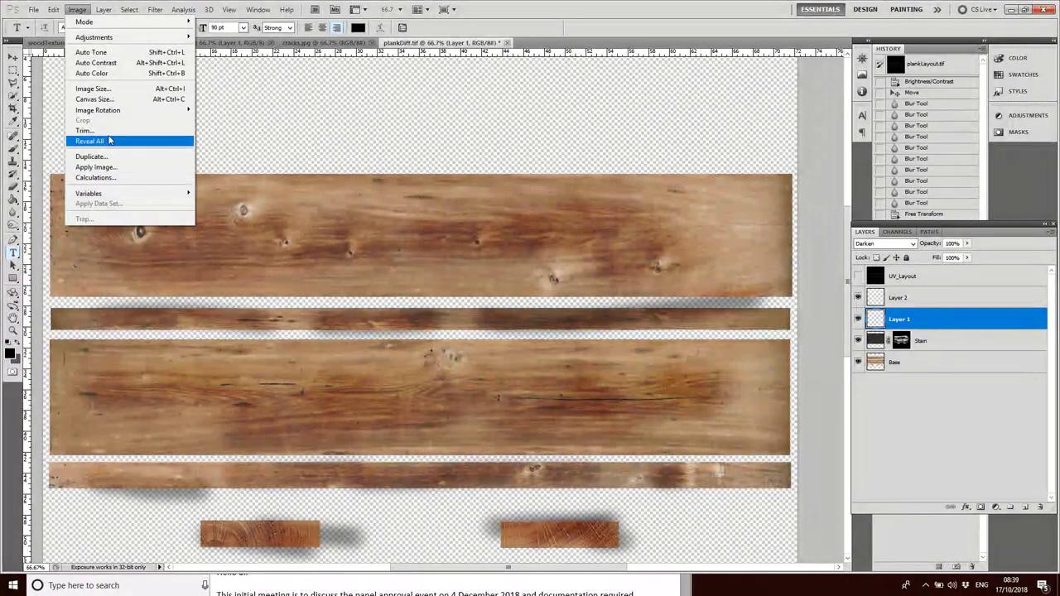
mouse_move(99, 15)
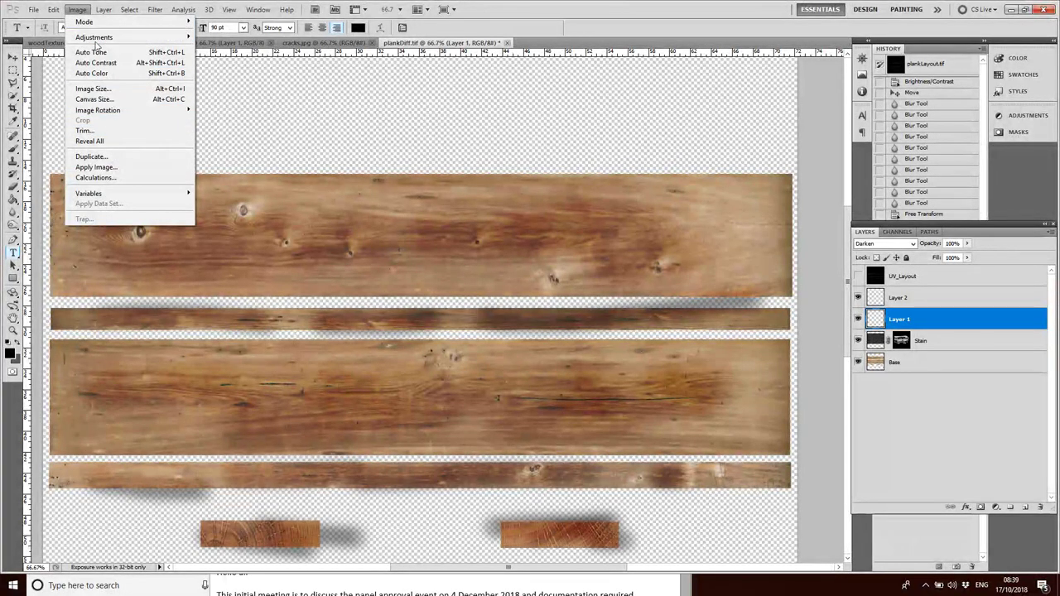
mouse_move(96, 41)
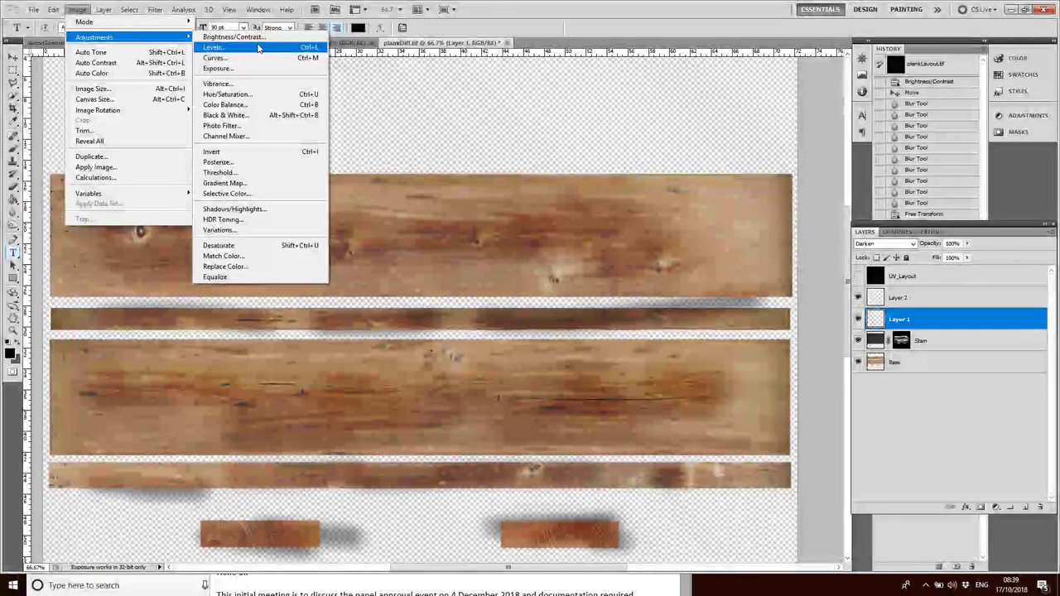
left_click(246, 95)
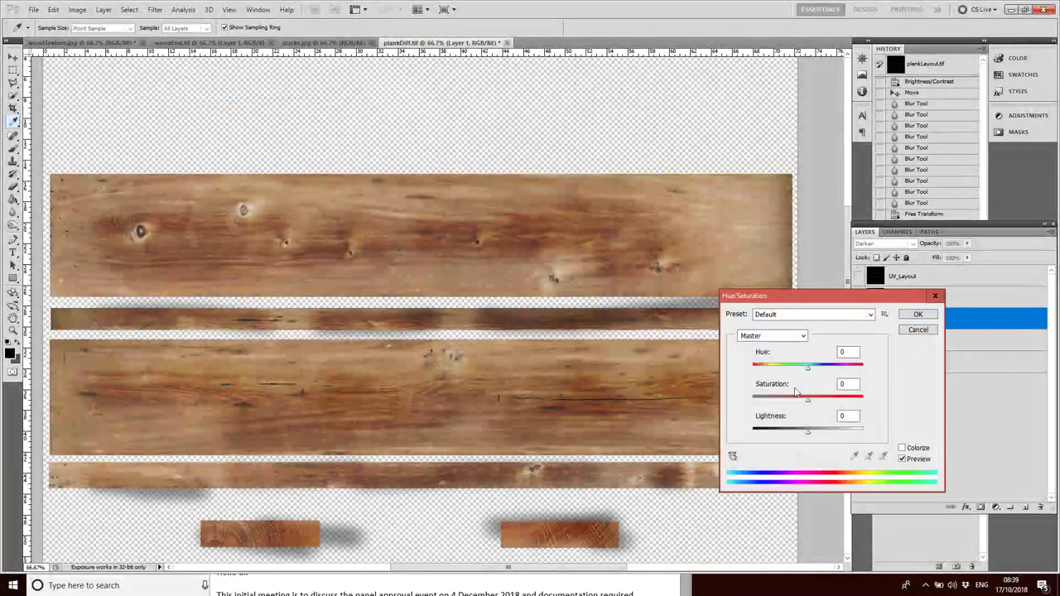
left_click_drag(807, 400, 799, 400)
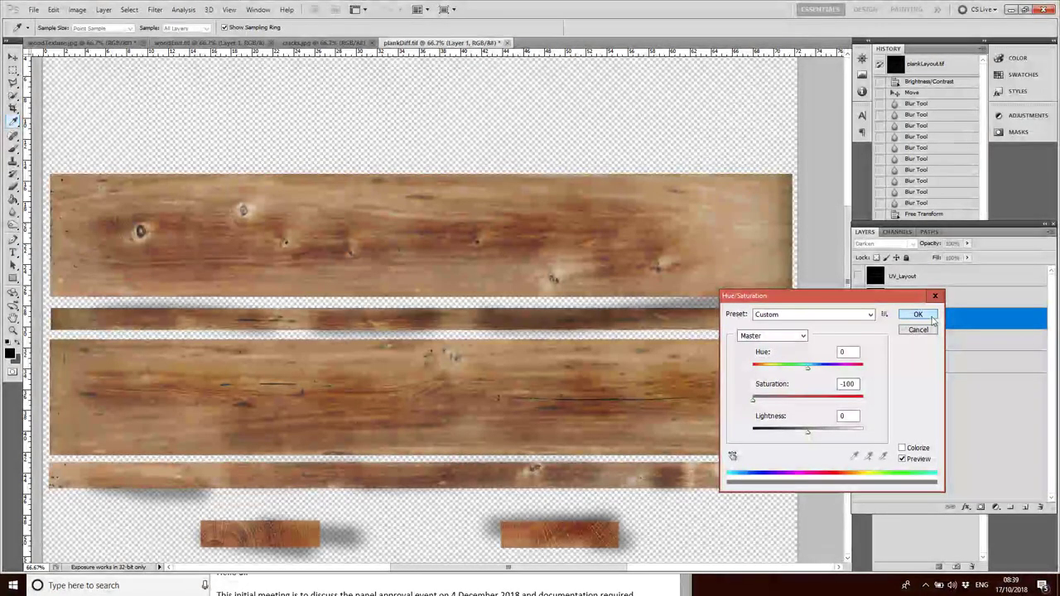
key("Escape")
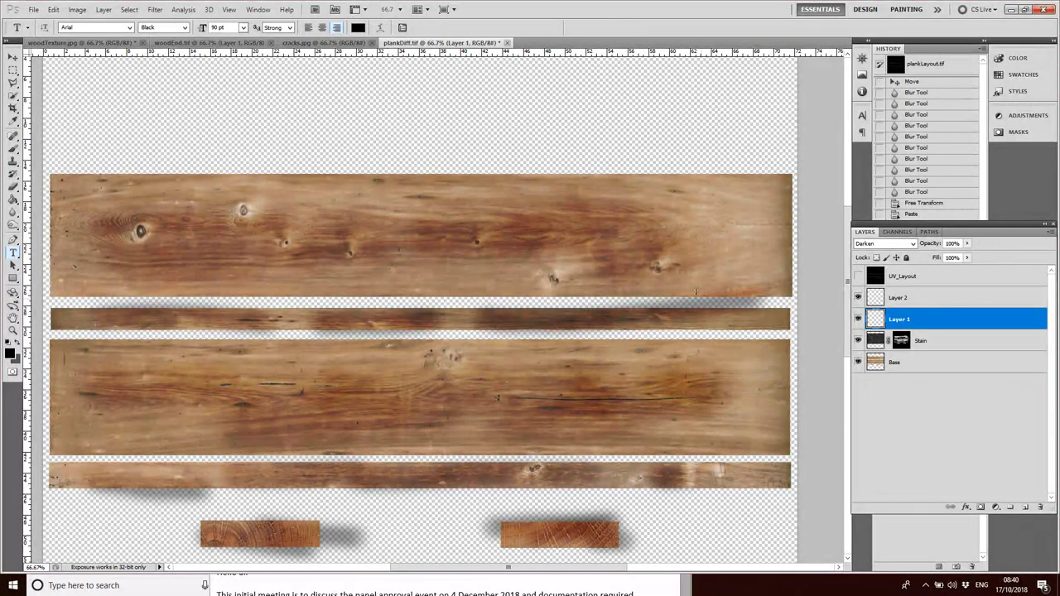
left_click(33, 9)
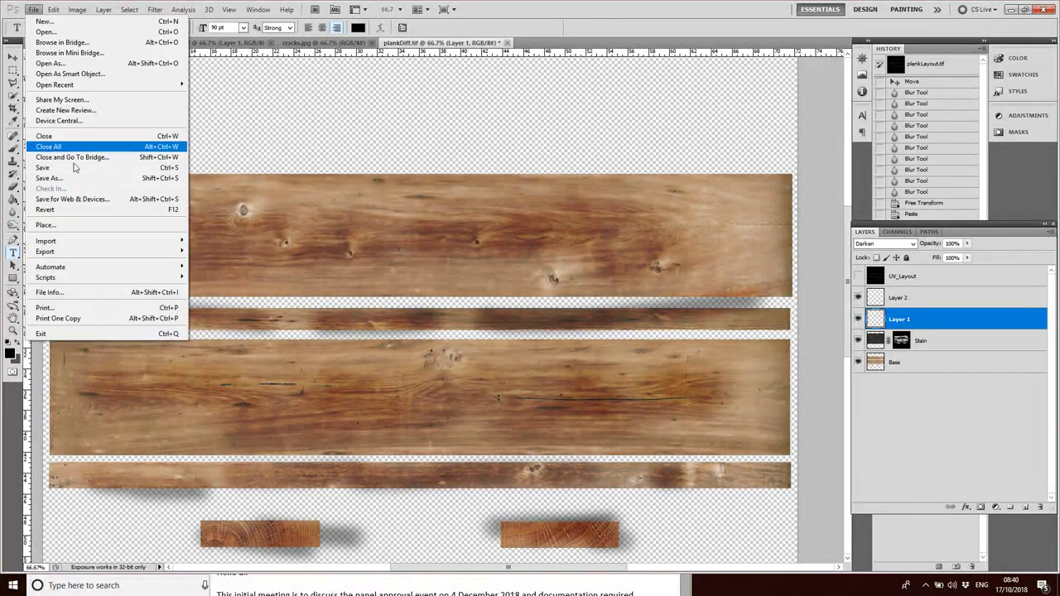
left_click(58, 167)
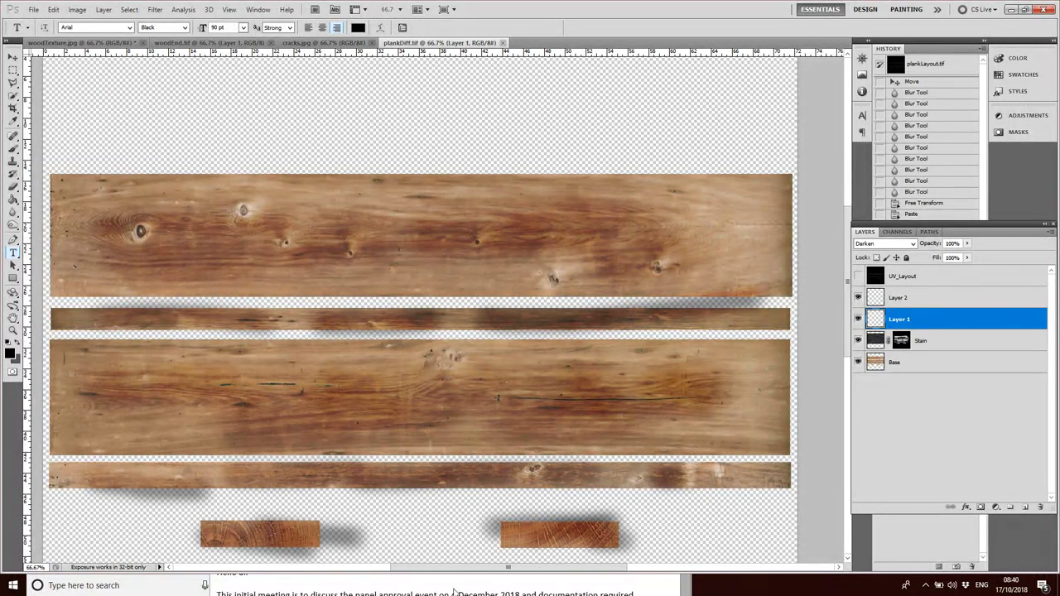
In Maya, reload the plankDiff.tif texture and inspect the plank, then return to Photoshop
key("super")
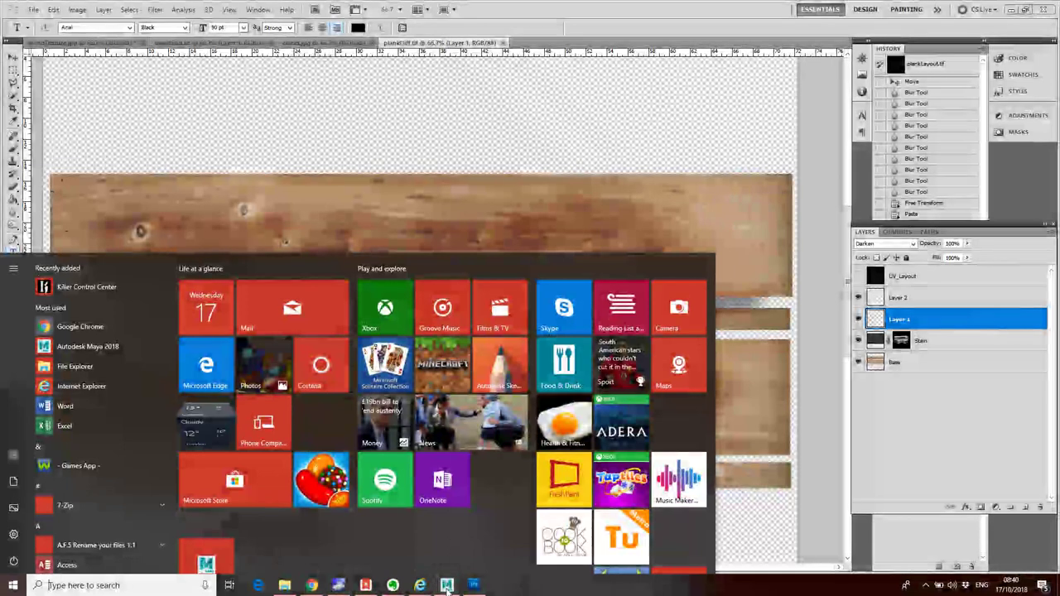
left_click(447, 586)
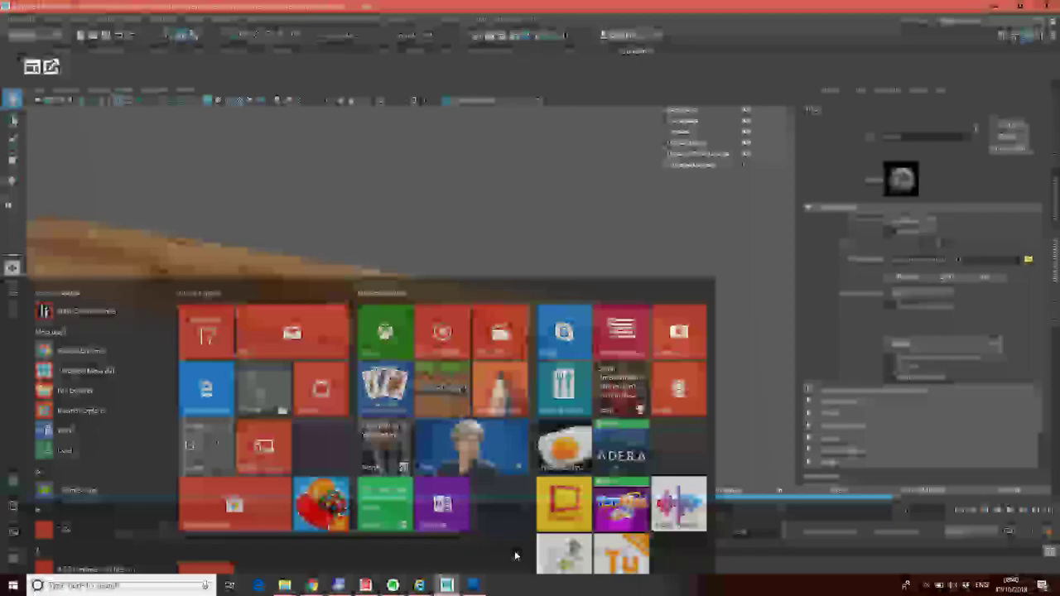
left_click(905, 276)
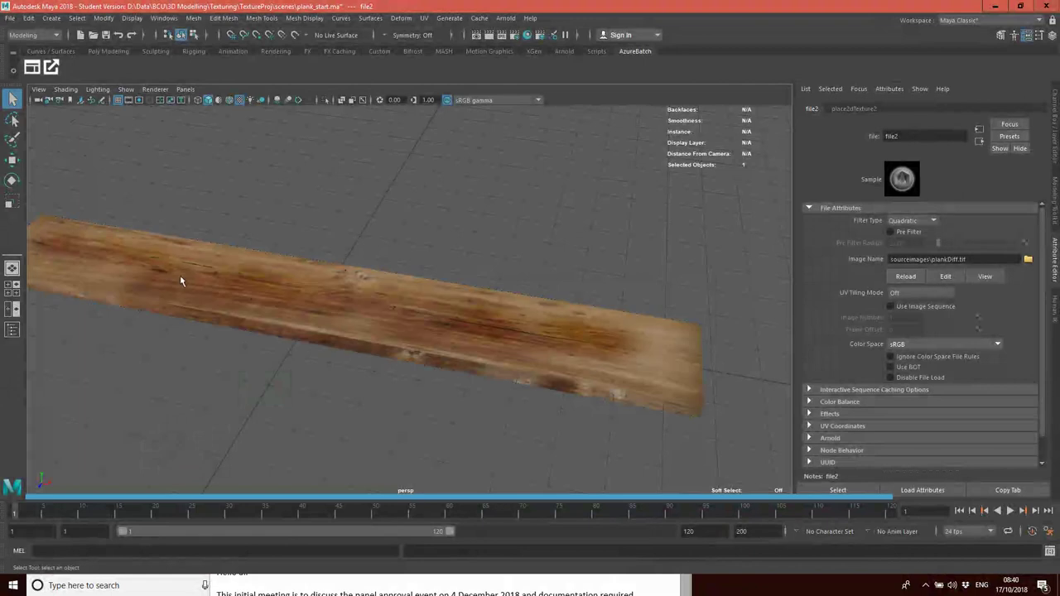
left_click_drag(505, 341, 477, 330)
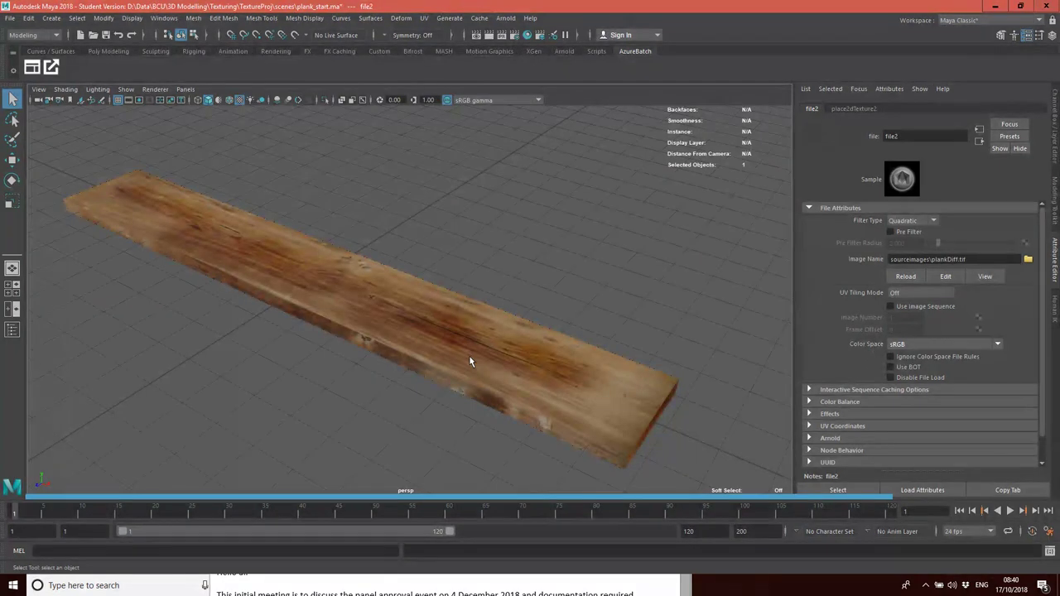
mouse_move(471, 358)
left_mouse_down()
mouse_move(465, 347)
mouse_move(504, 419)
mouse_move(451, 416)
mouse_move(443, 406)
mouse_move(544, 411)
mouse_move(469, 372)
mouse_move(475, 360)
left_mouse_up()
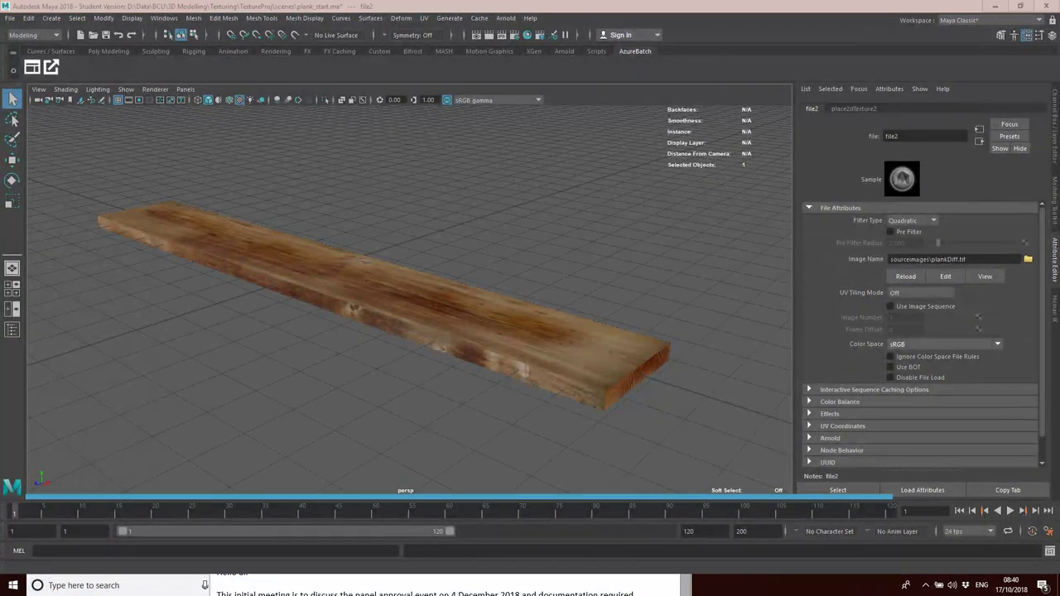
key("super")
left_click(474, 586)
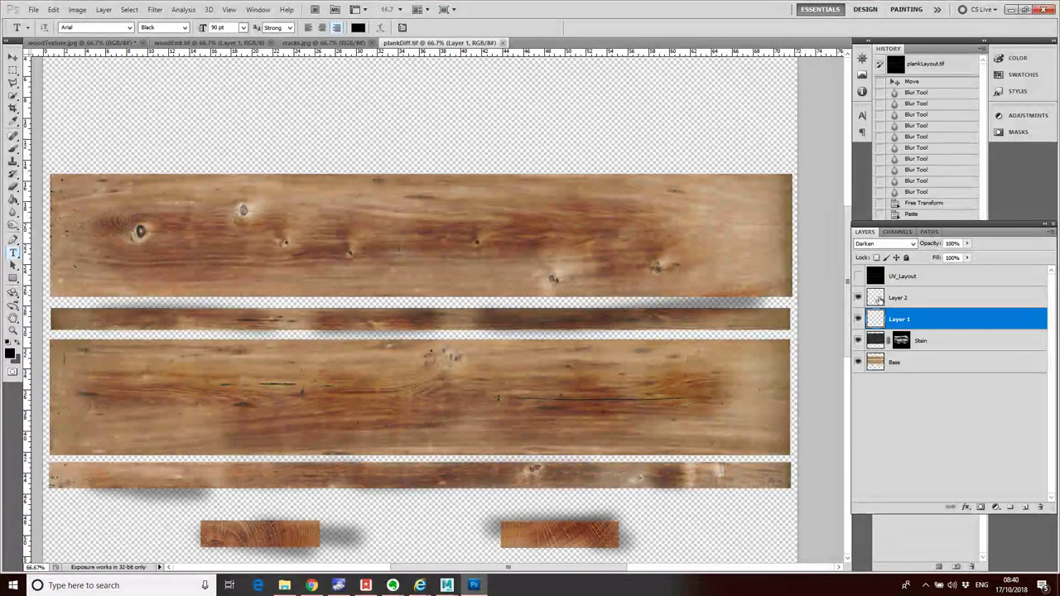
Rename Layer 1 to crack1 and Layer 2 to crack2
left_click(901, 299)
double_click(901, 319)
type("crack")
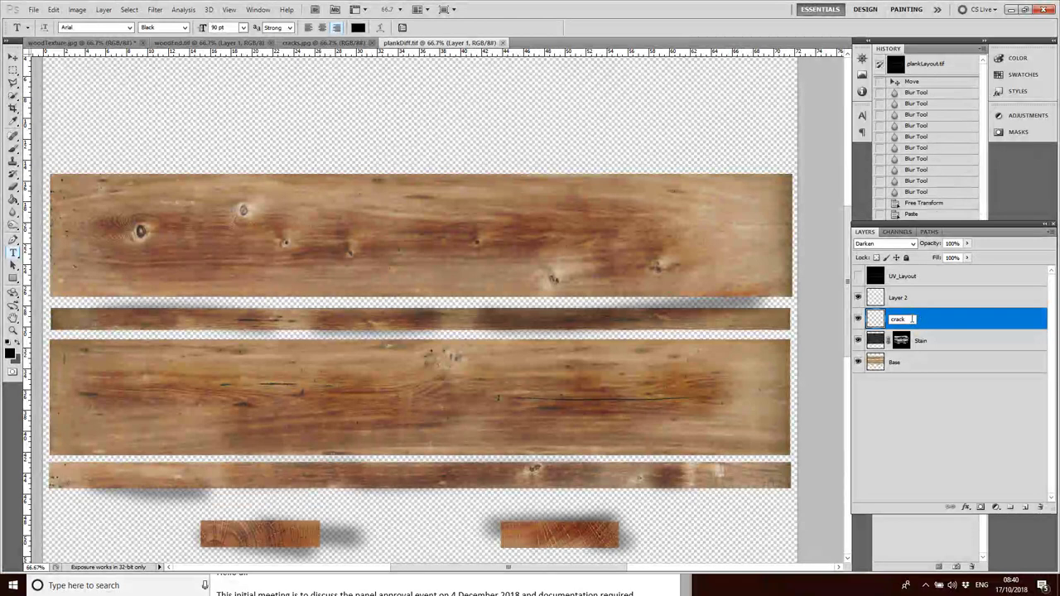
type("1")
left_click(906, 298)
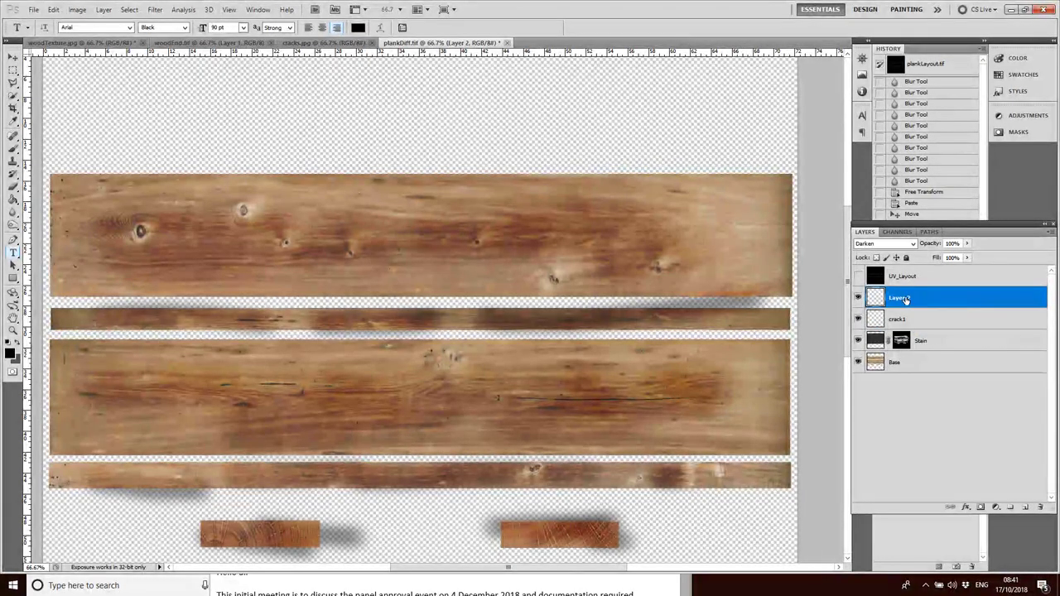
double_click(905, 298)
key("BackSpace")
type("crack2")
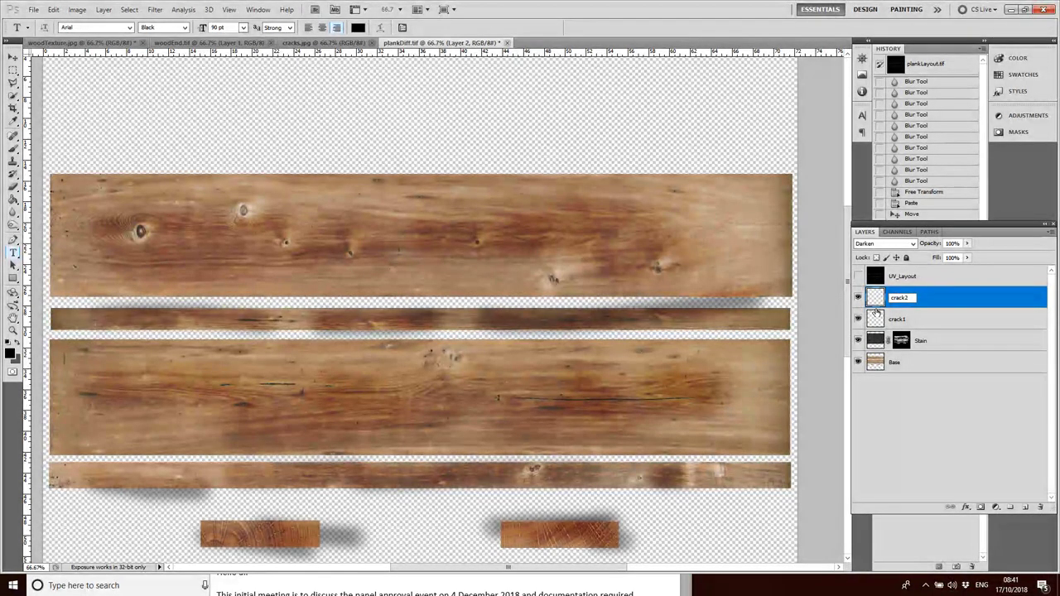
key("Return")
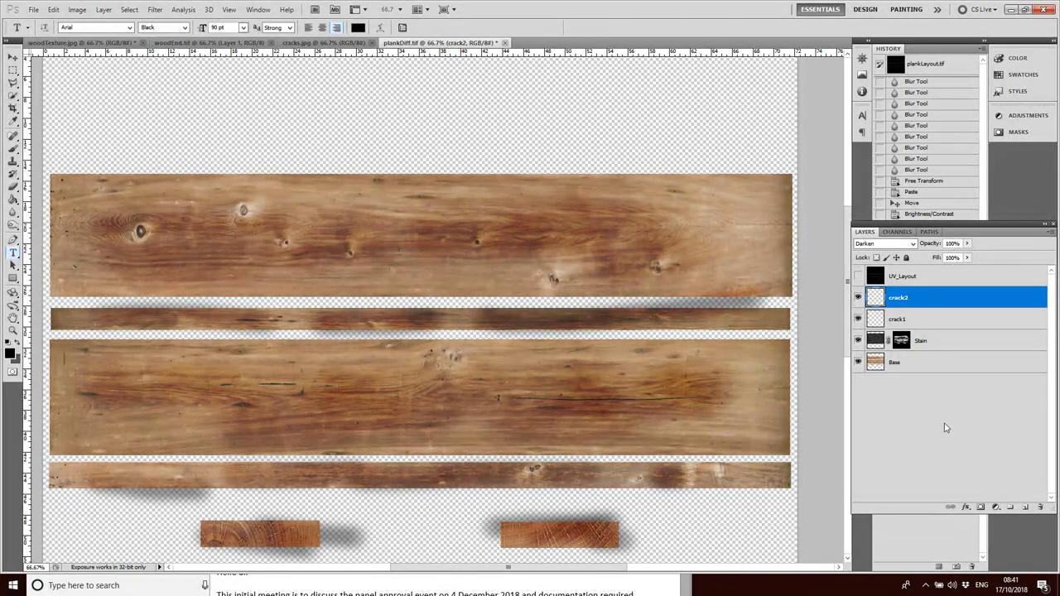
left_click(911, 366, "shift")
right_click(911, 366)
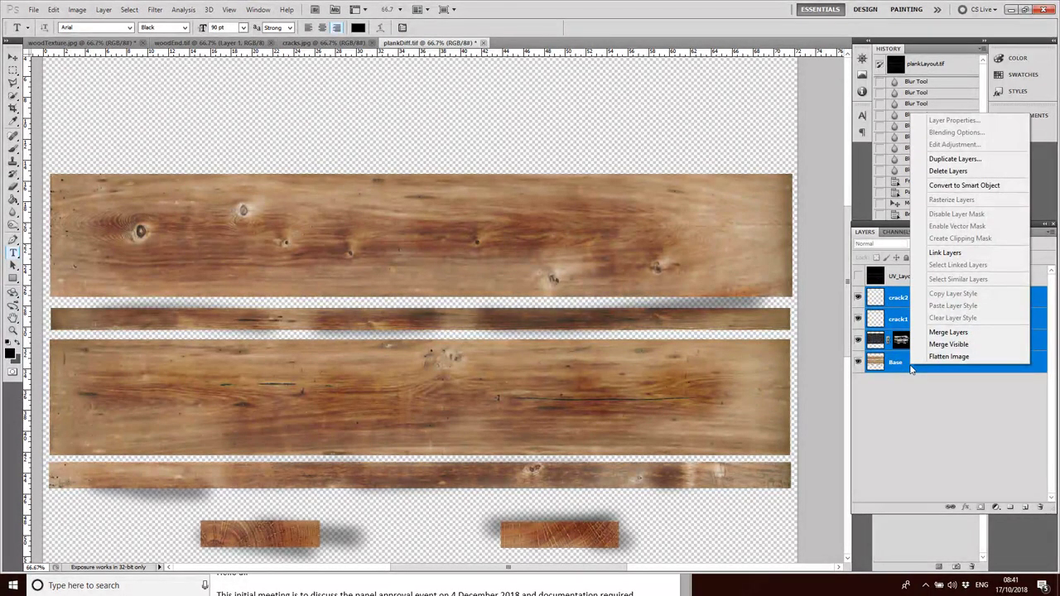
left_click(907, 418)
left_click(984, 469)
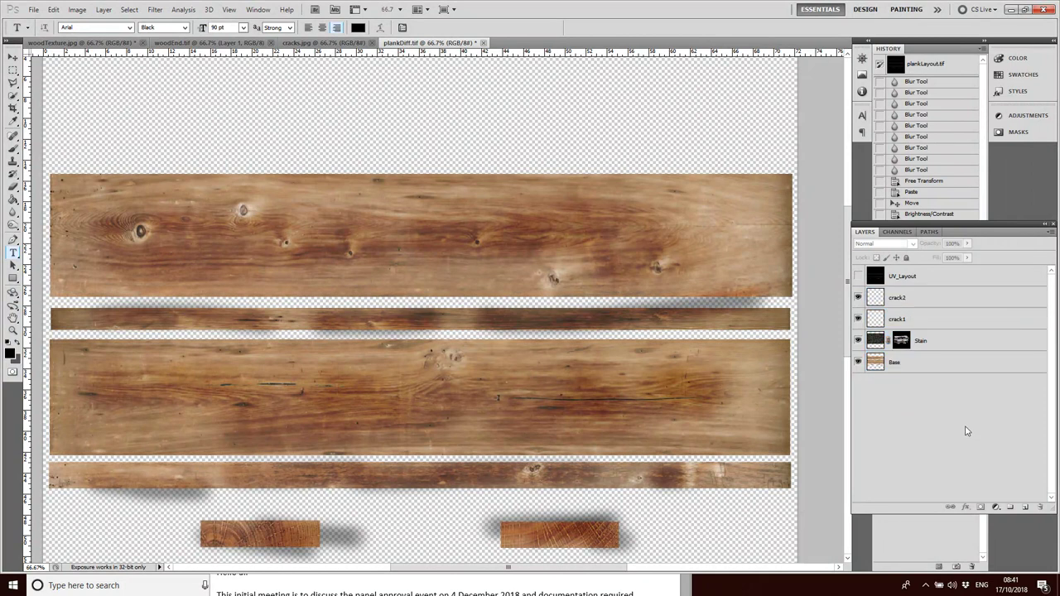
left_click(1009, 511)
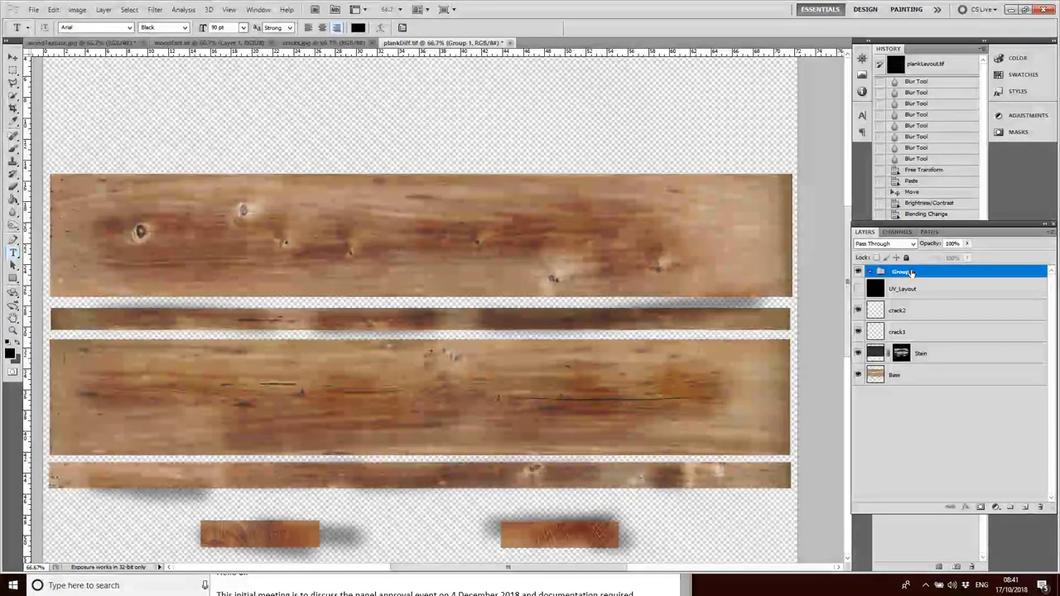
double_click(911, 273)
type("Diff")
key("Return")
key("shift+alt+k")
left_click(907, 312)
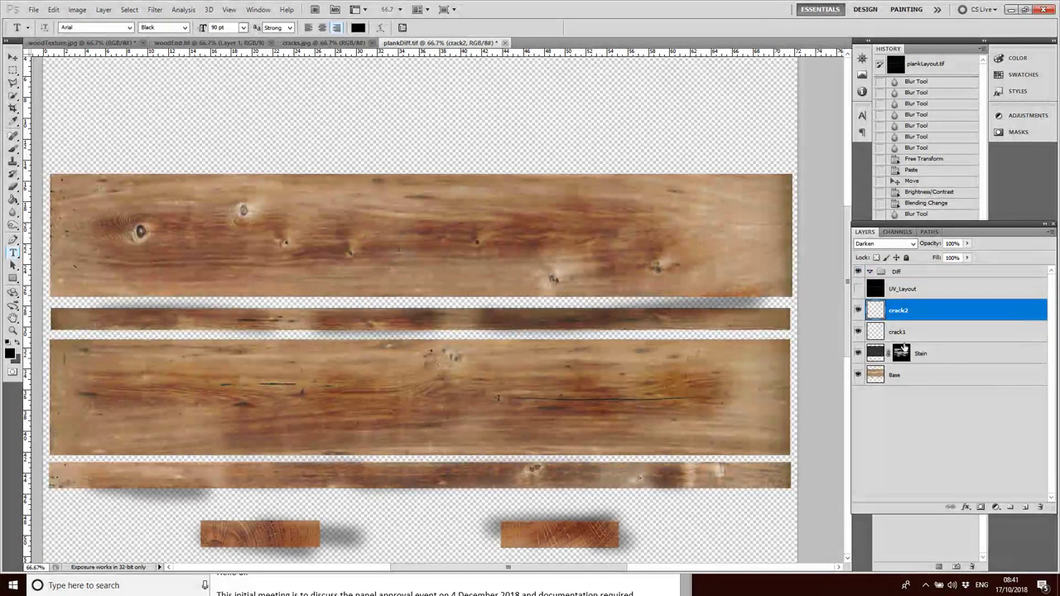
left_click(898, 375, "shift")
left_click_drag(896, 306, 896, 272)
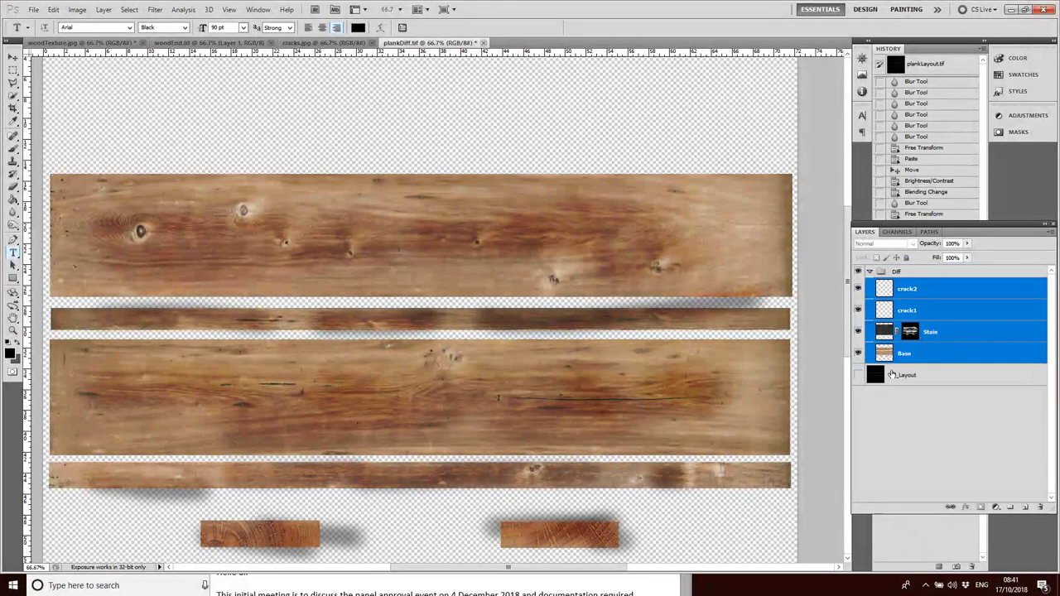
left_click_drag(893, 376, 890, 265)
left_click(870, 294)
left_click(870, 294)
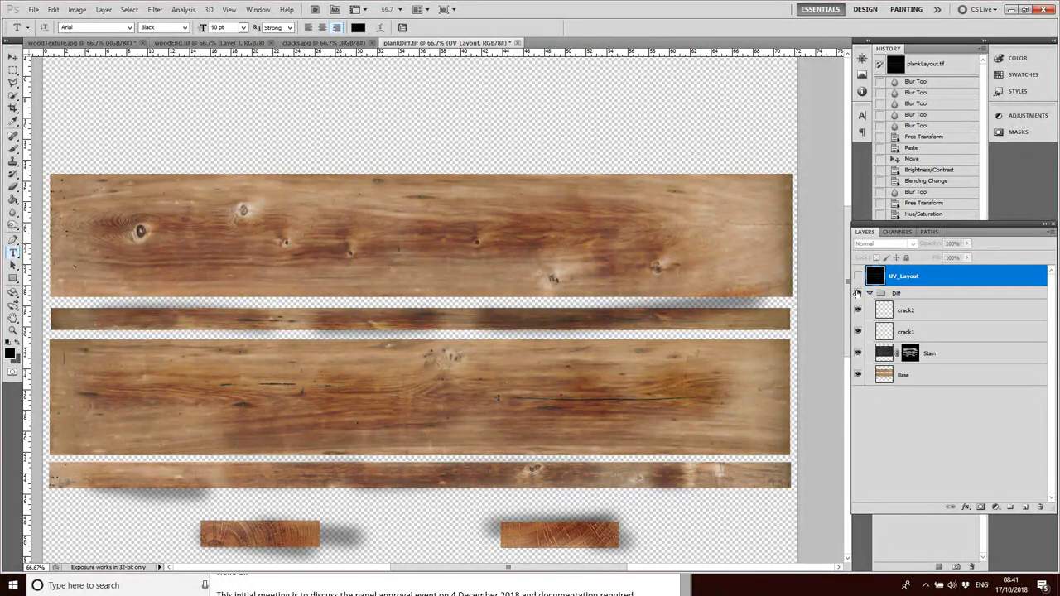
left_click(858, 293)
left_click(858, 293)
left_click(858, 293)
left_click(858, 293)
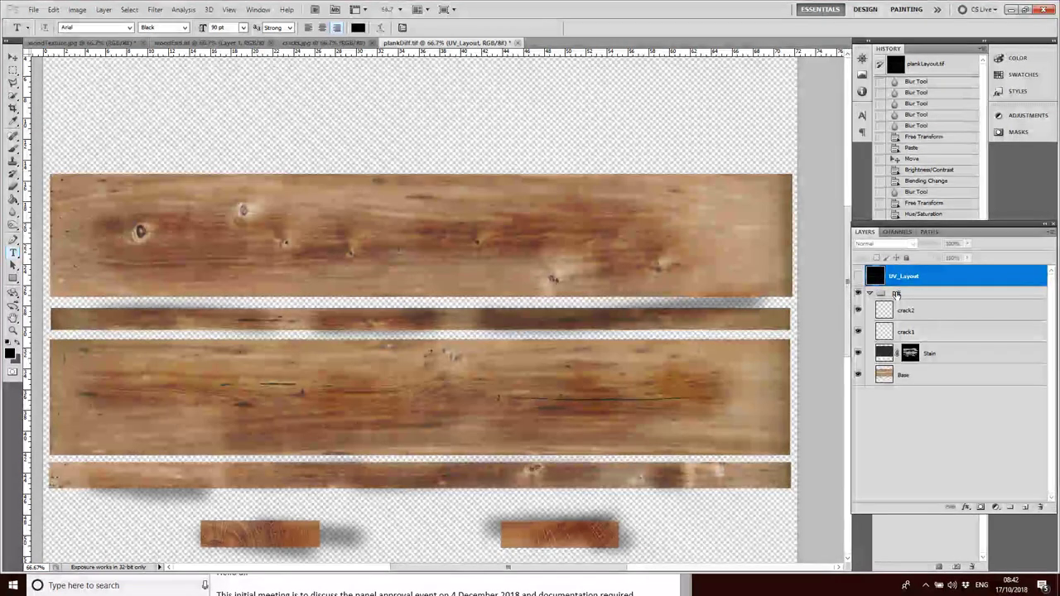
left_click(898, 294)
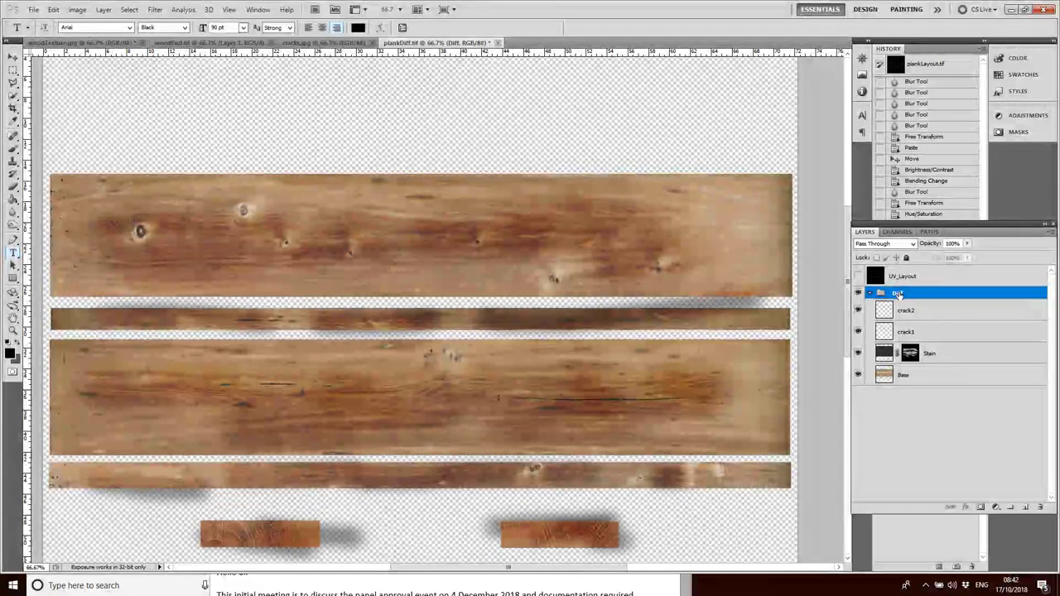
Duplicate the Diff group as Diff copy
right_click(899, 295)
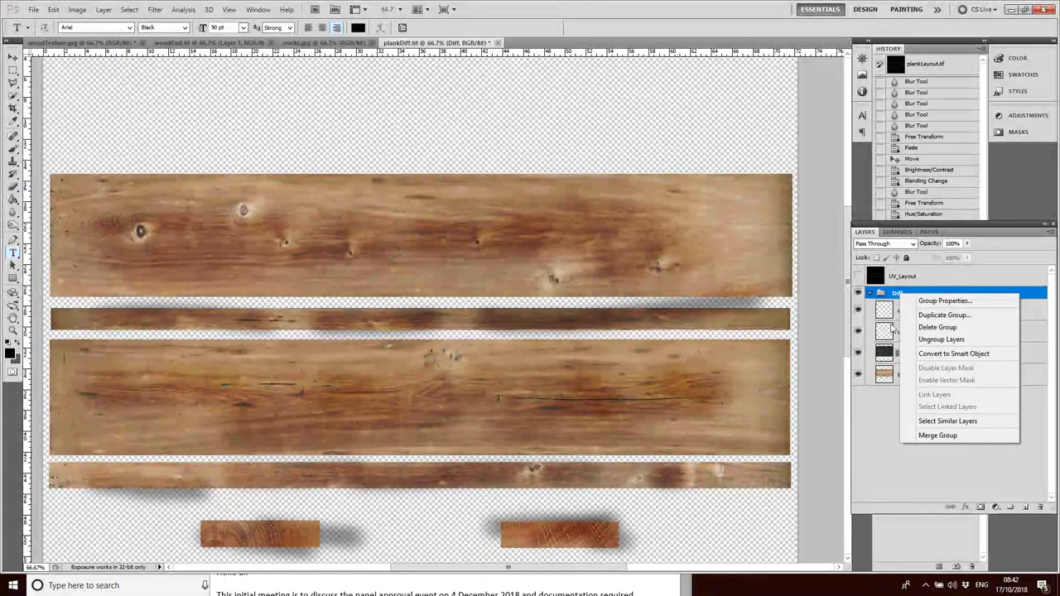
left_click(877, 413)
right_click(919, 332)
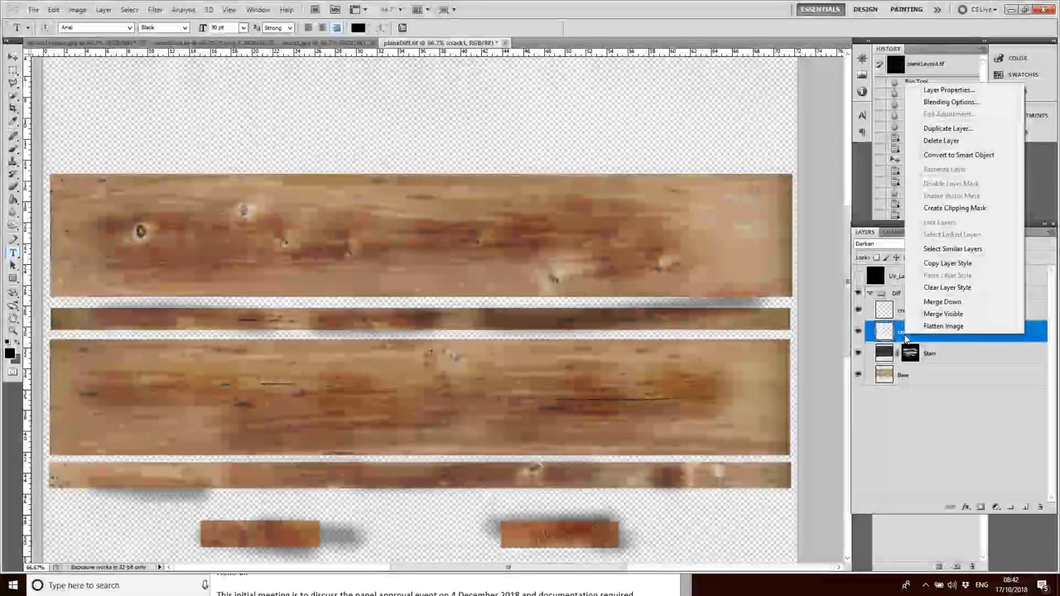
left_click(896, 296)
right_click(896, 296)
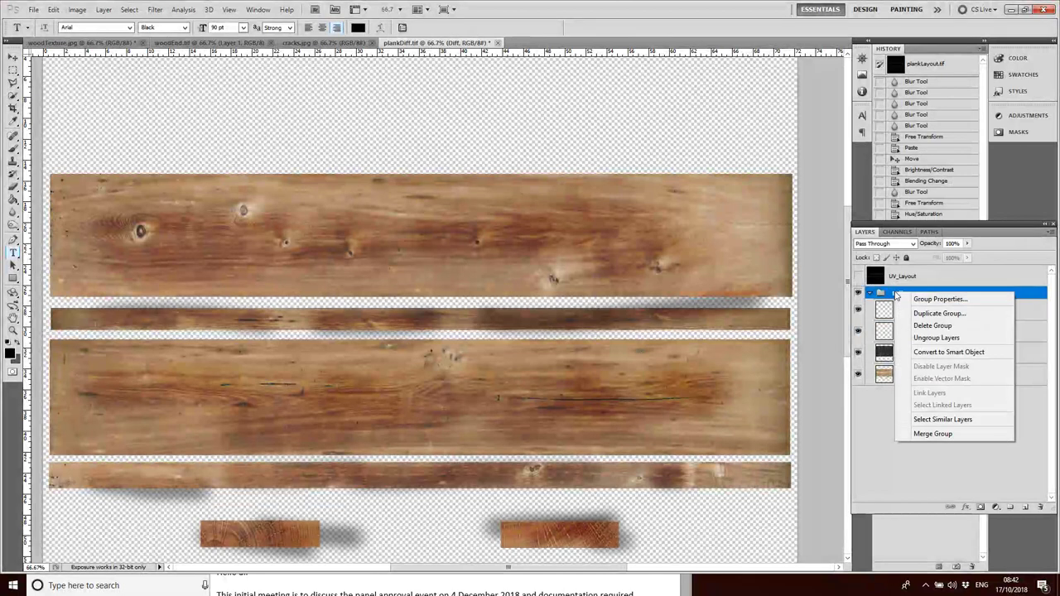
left_click(938, 314)
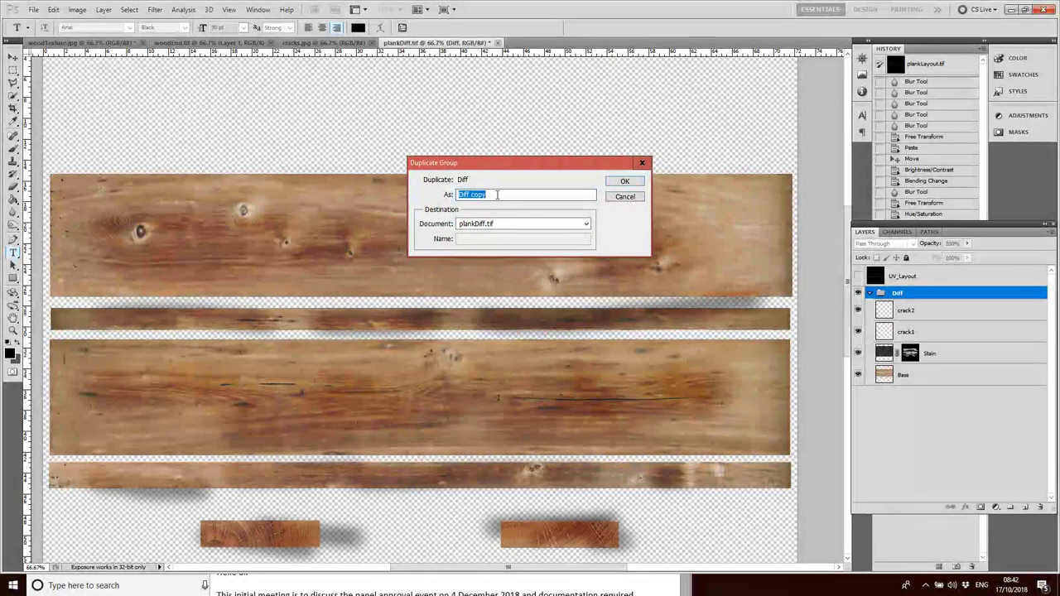
left_click(624, 182)
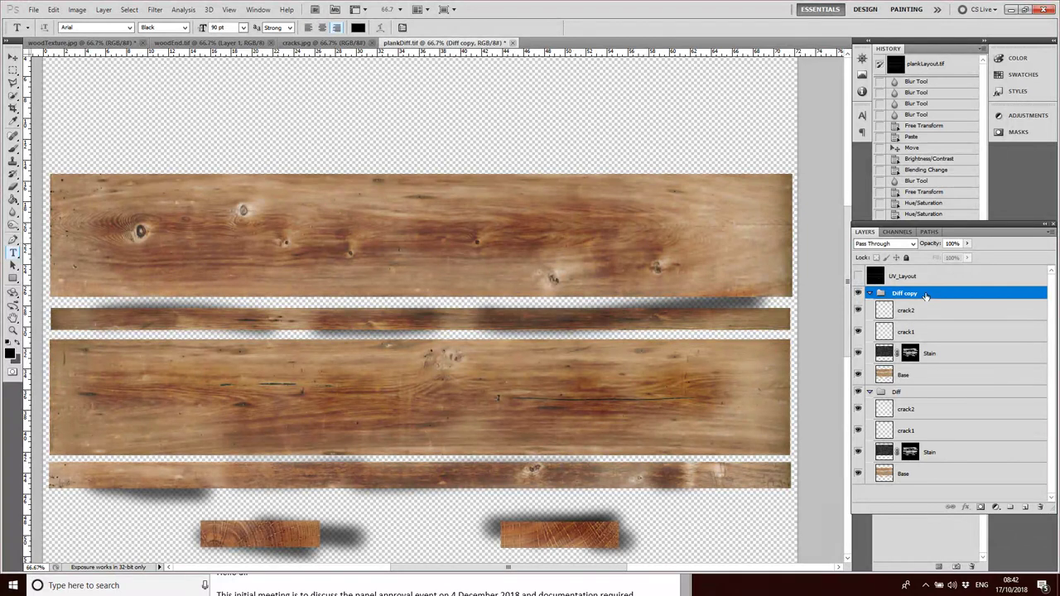
Move the Diff copy group below the original Diff group
left_click(870, 294)
left_click(870, 305)
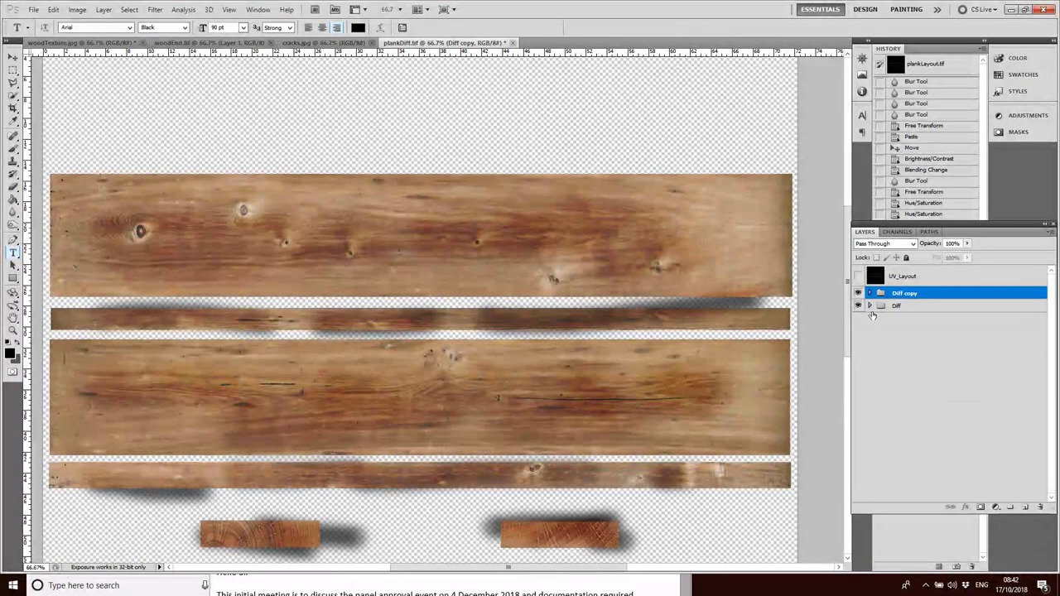
left_click_drag(882, 296, 897, 329)
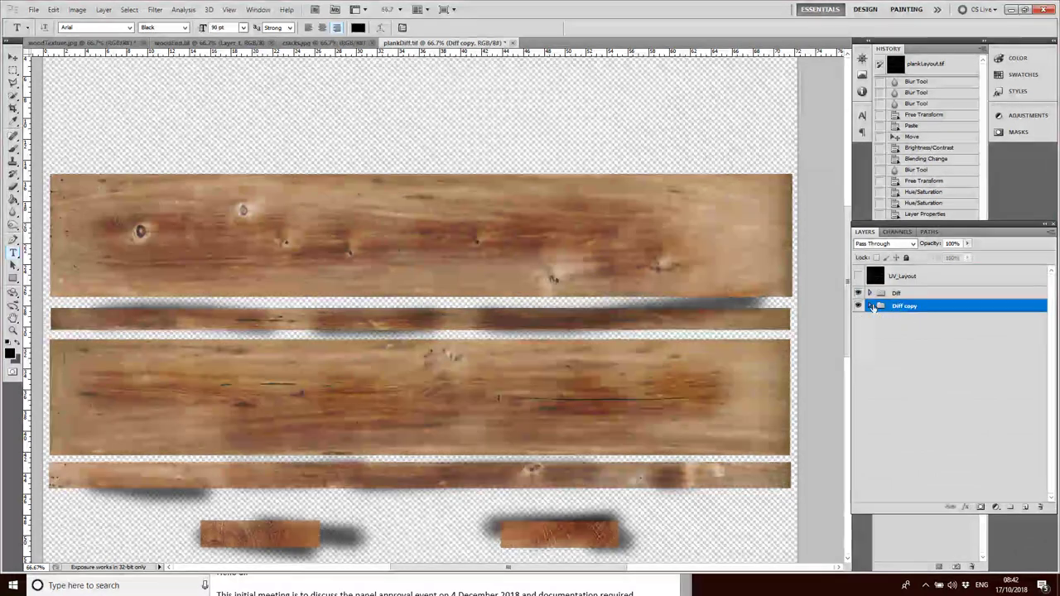
left_click(869, 306)
right_click(907, 308)
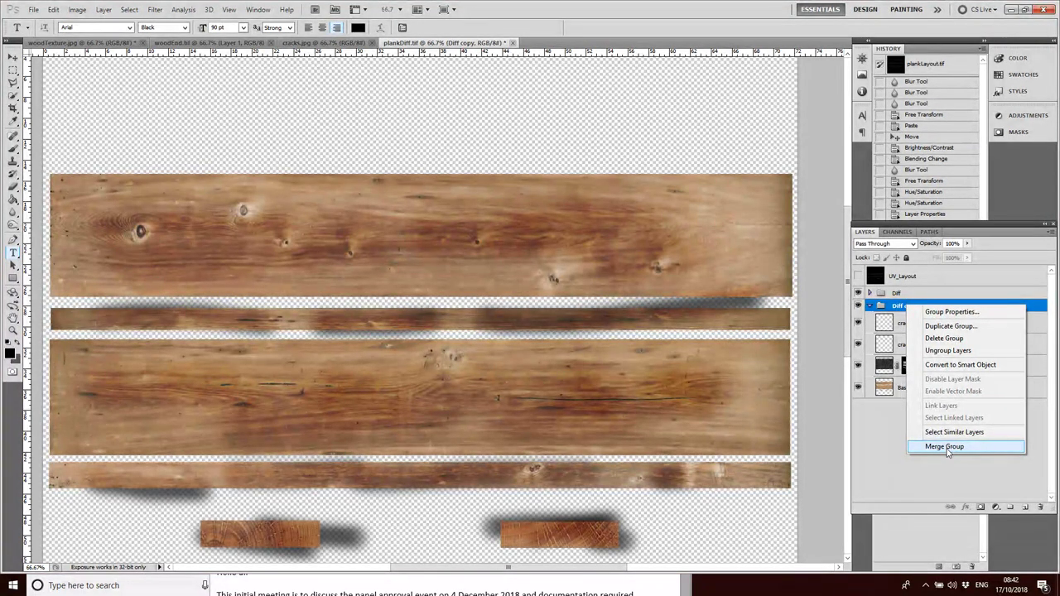
Merge the Diff copy group into one layer and name it Bump
left_click(946, 448)
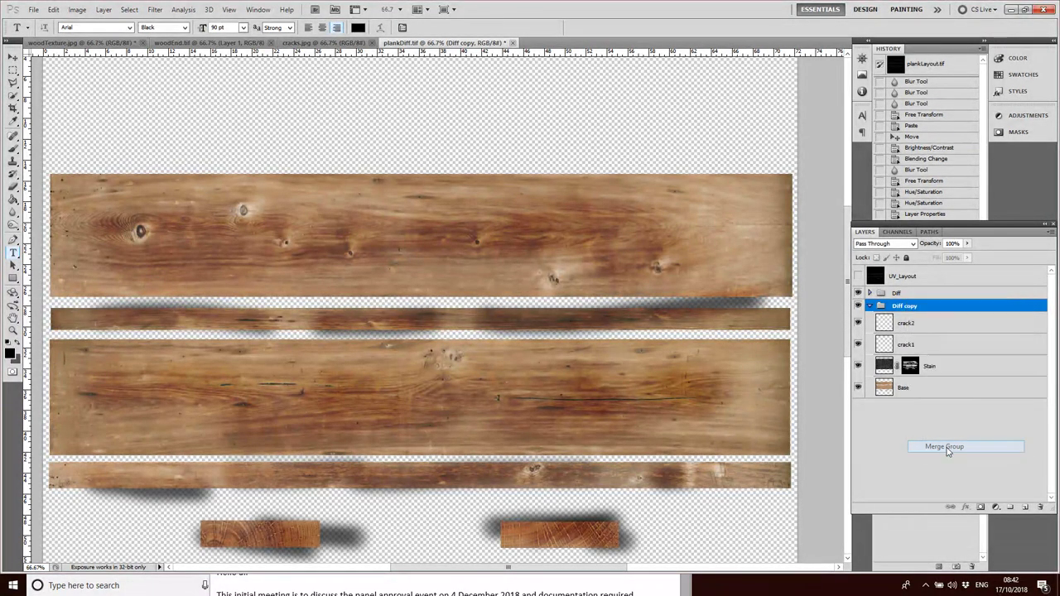
double_click(911, 311)
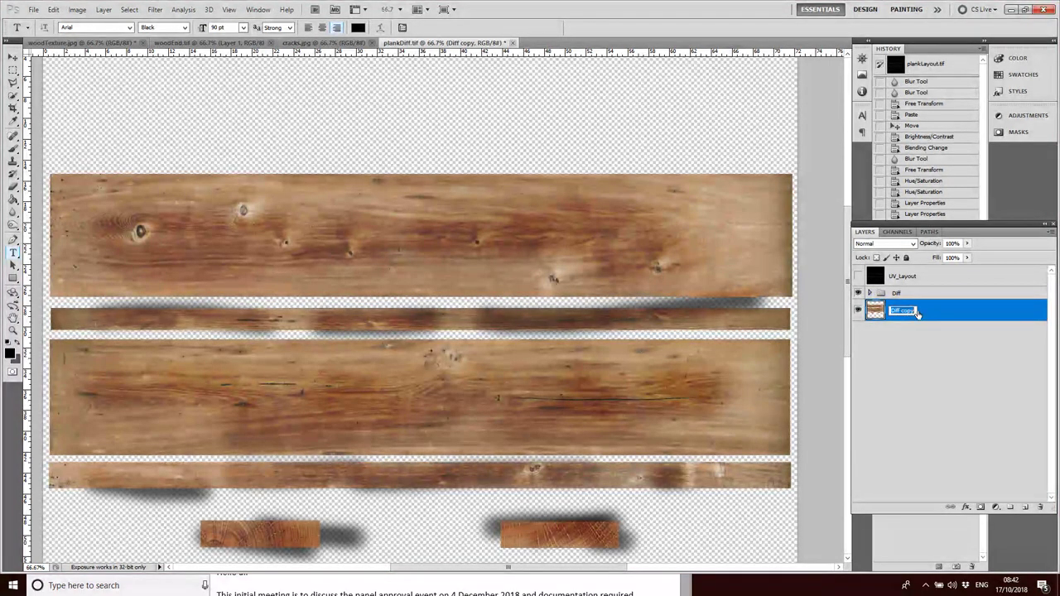
type("Bump")
key("Return")
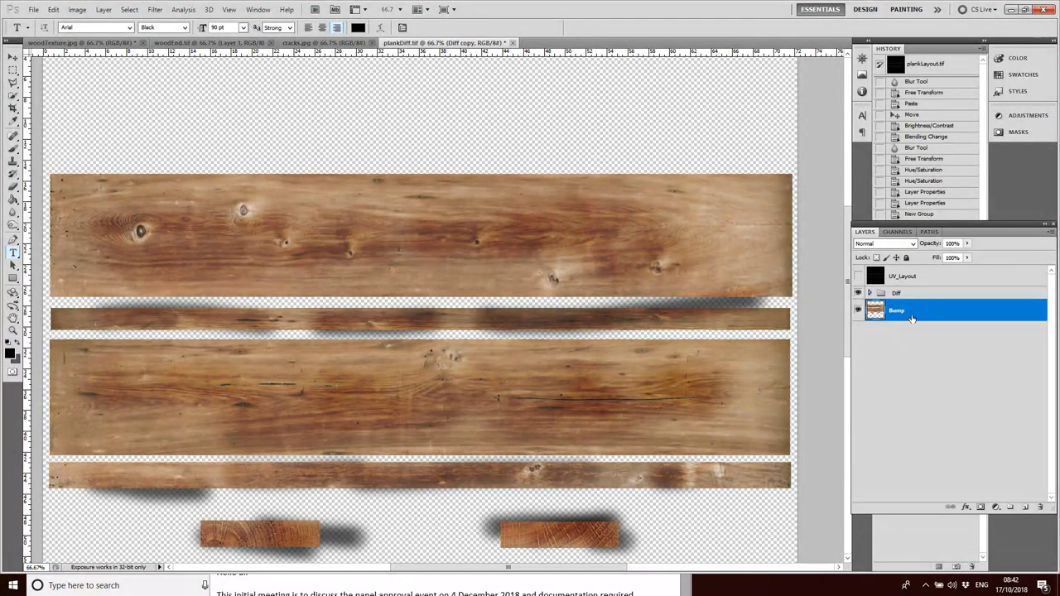
left_click(913, 332)
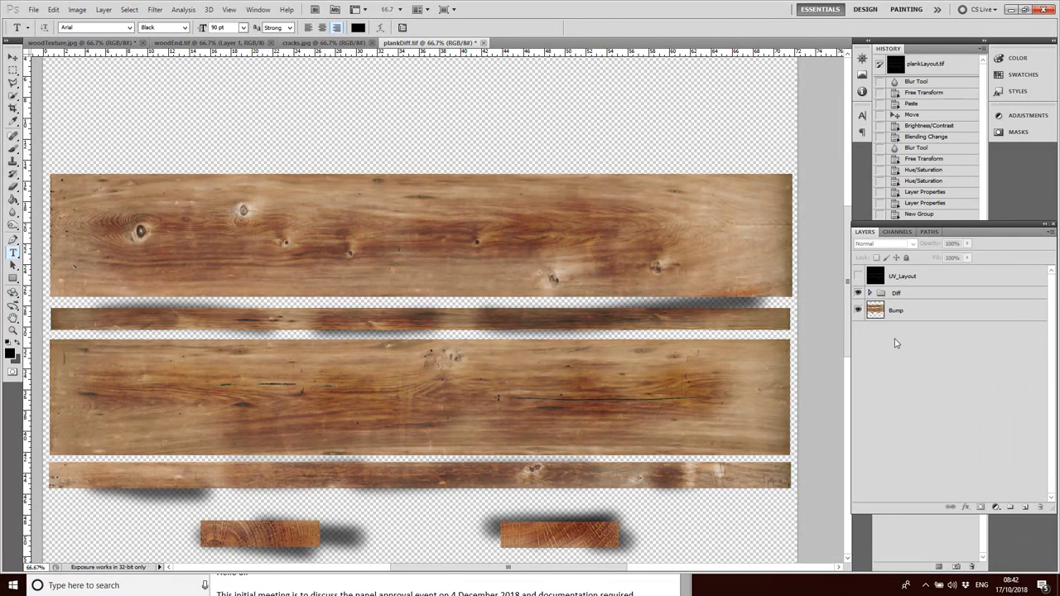
Hide the original Diff group and select the Bump layer
left_click(871, 294)
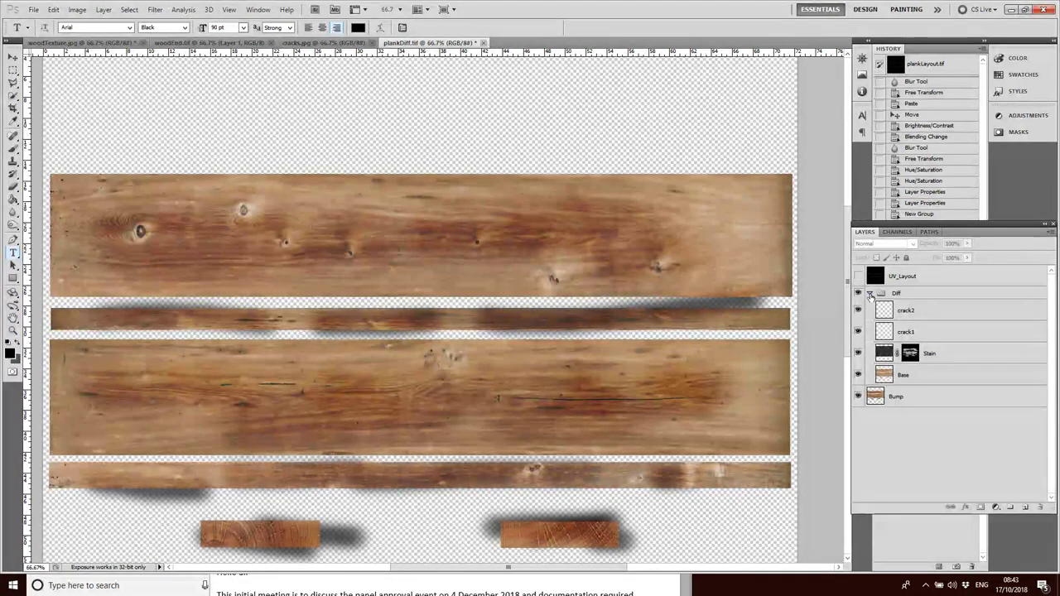
left_click(869, 295)
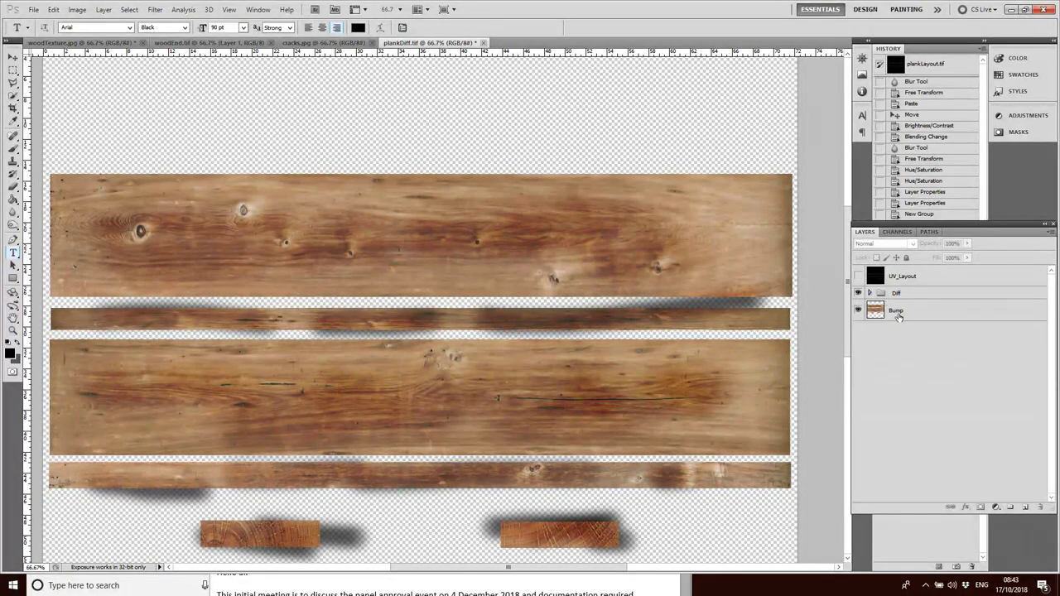
left_click(859, 296)
left_click(859, 296)
left_click(859, 296)
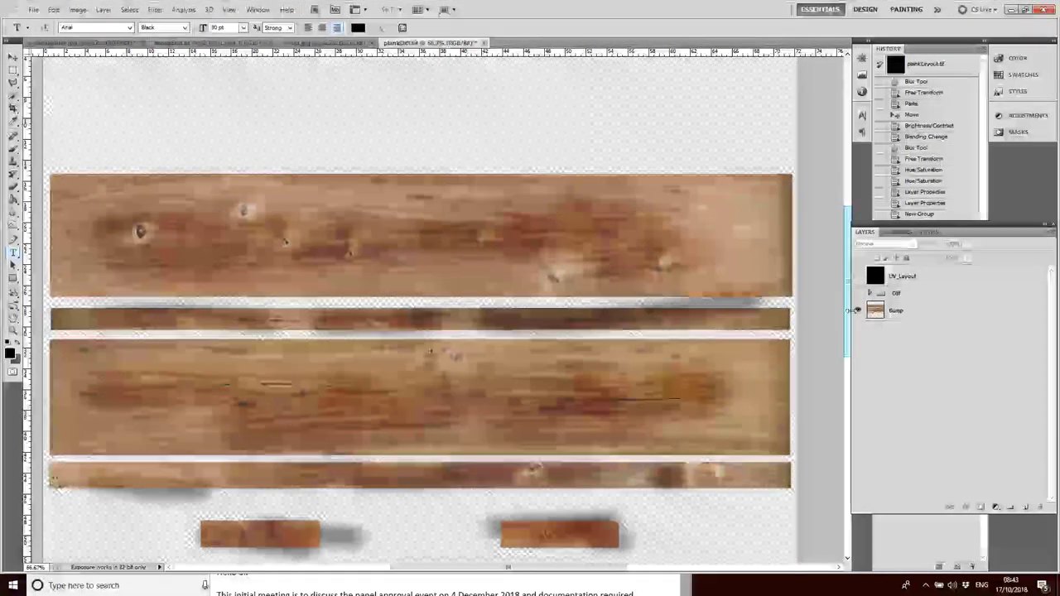
left_click(911, 313)
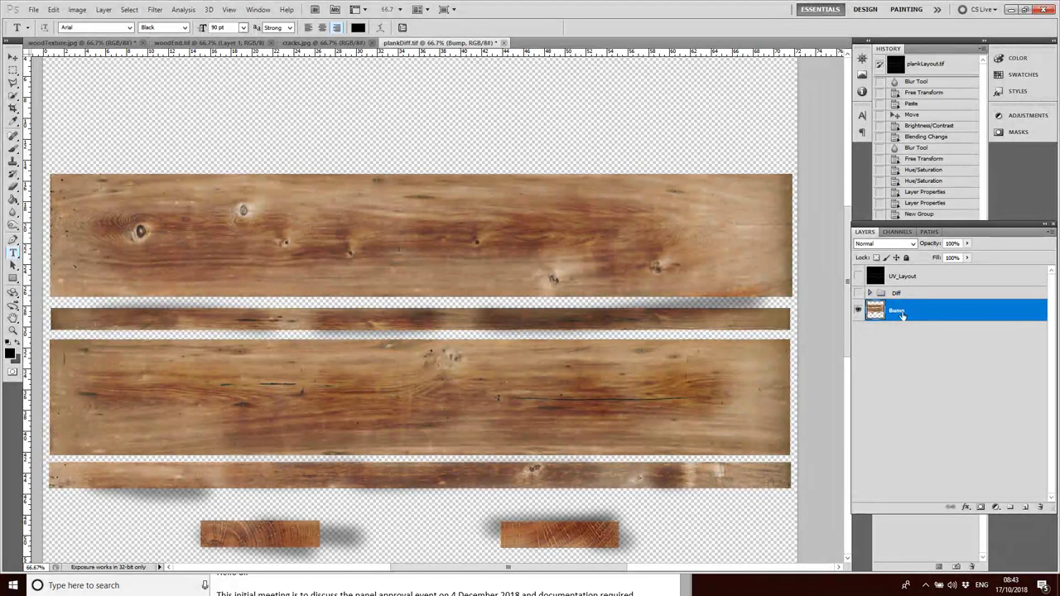
Set Hue/Saturation saturation to -100 on the Bump layer to make it greyscale
left_click(103, 10)
mouse_move(77, 9)
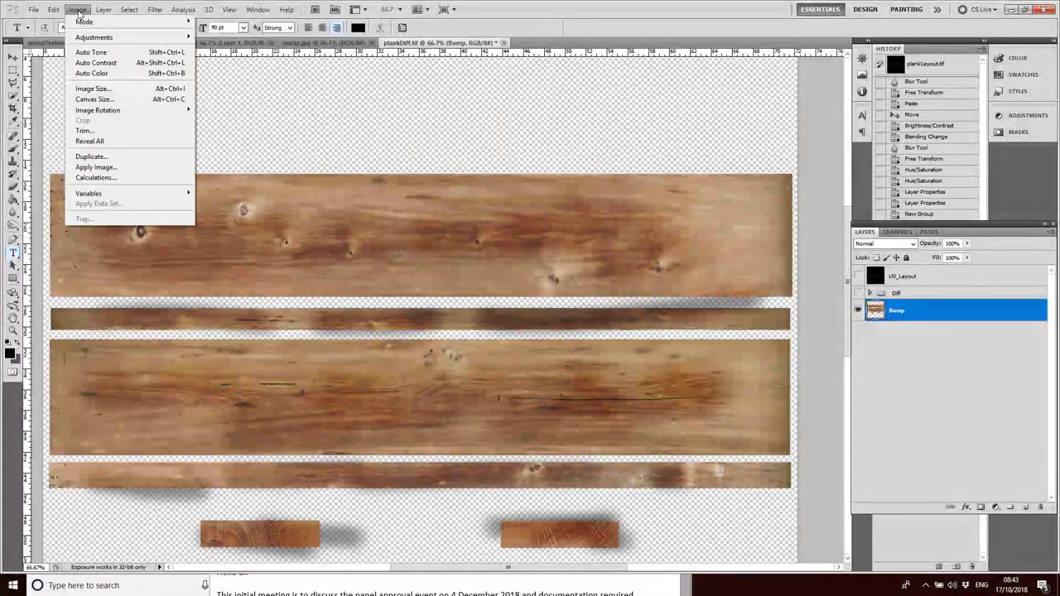
mouse_move(93, 39)
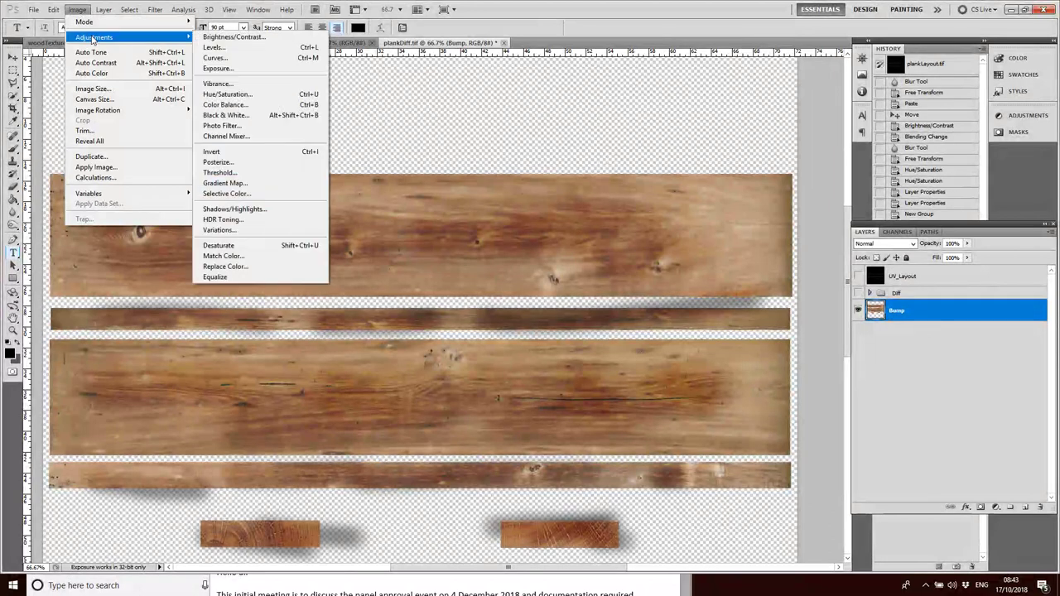
left_click(225, 96)
left_click_drag(807, 398, 711, 403)
key("ctrl+z")
key("ctrl+z")
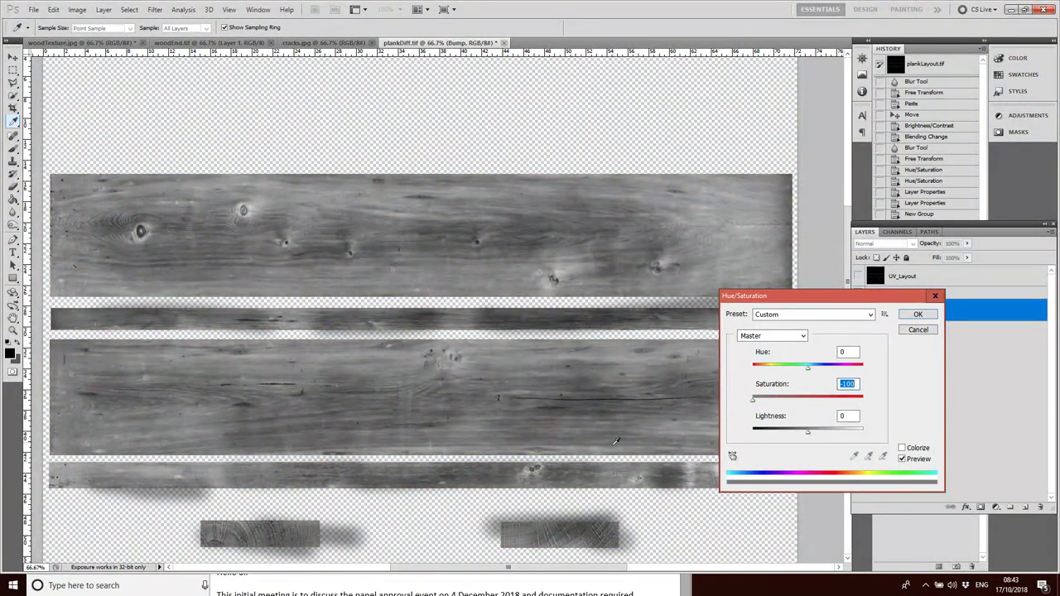
left_click(922, 315)
key("t")
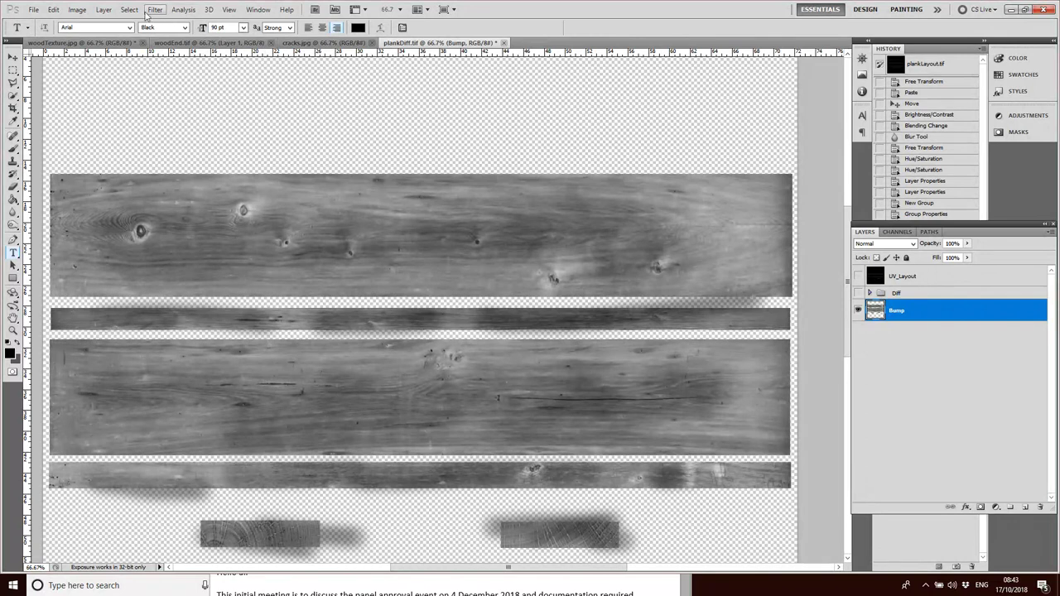
Apply Brightness/Contrast to Bump with Brightness 77 and Contrast 100
left_click(104, 10)
mouse_move(143, 107)
mouse_move(77, 10)
mouse_move(95, 37)
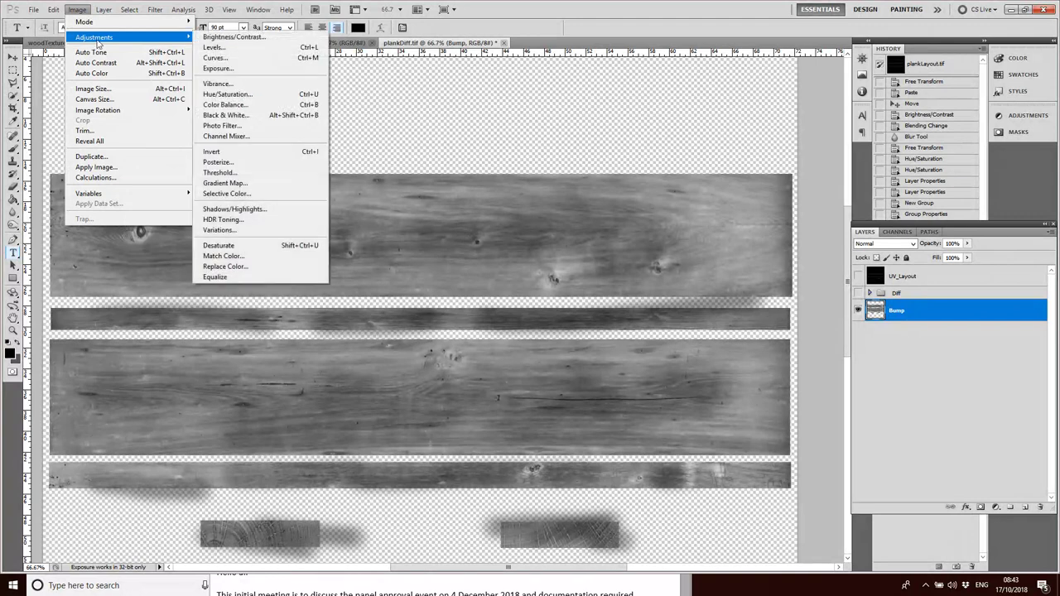
left_click(239, 39)
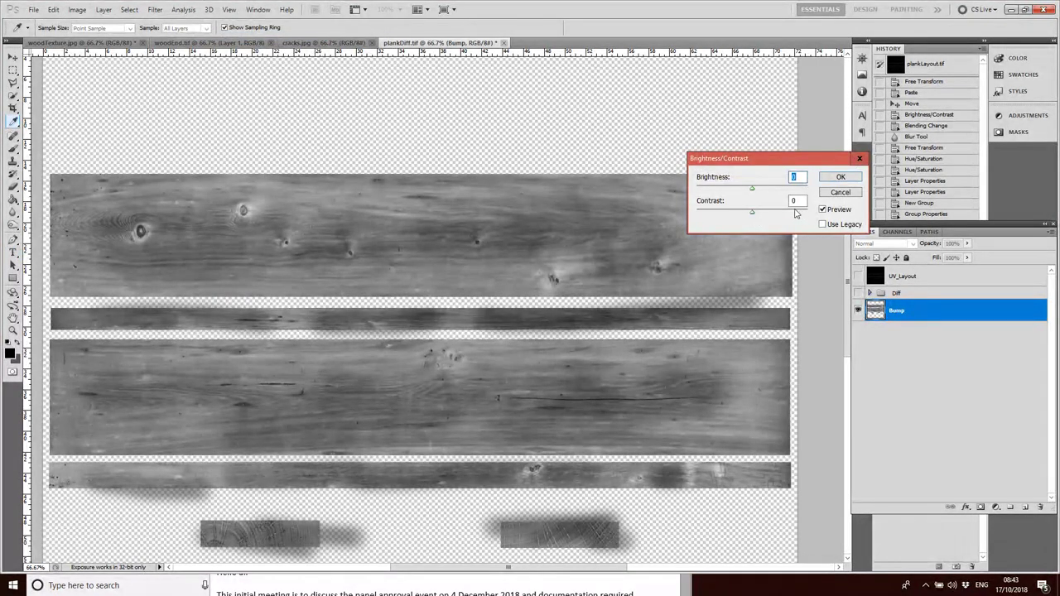
left_click_drag(752, 212, 803, 201)
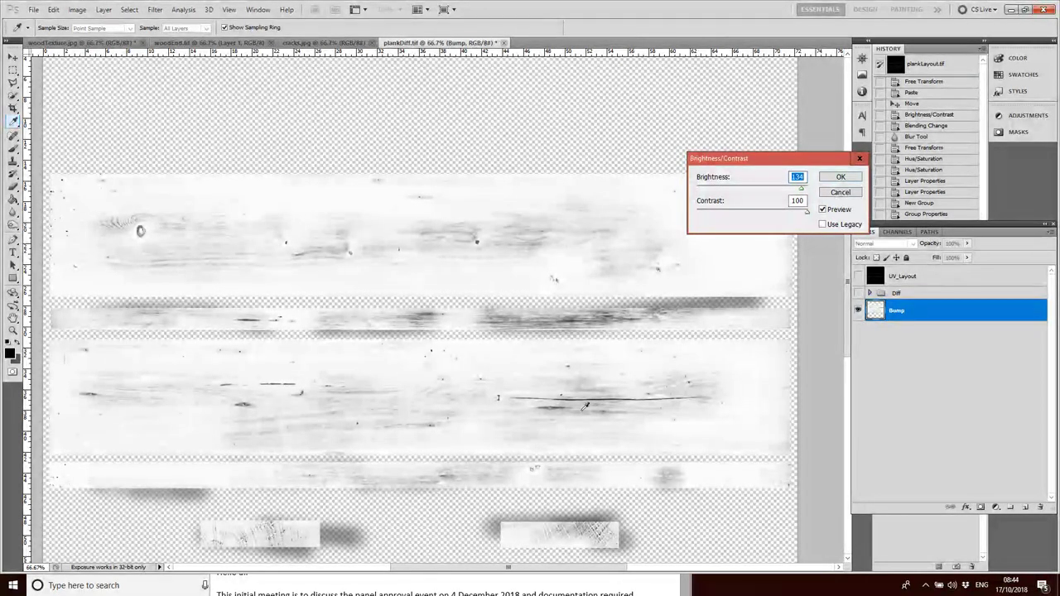
left_click_drag(794, 190, 779, 190)
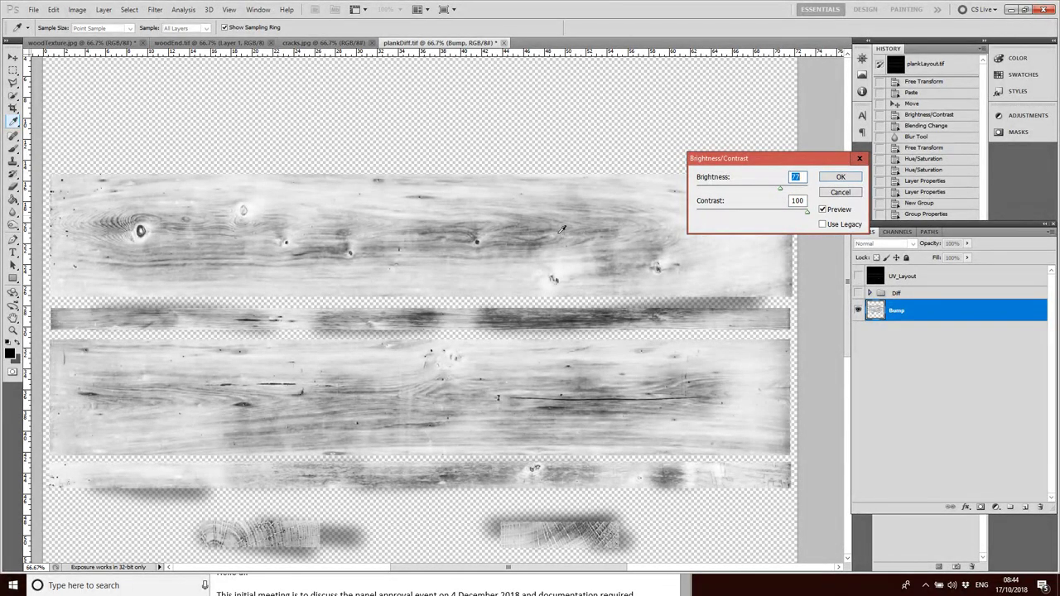
left_click(853, 177)
key("t")
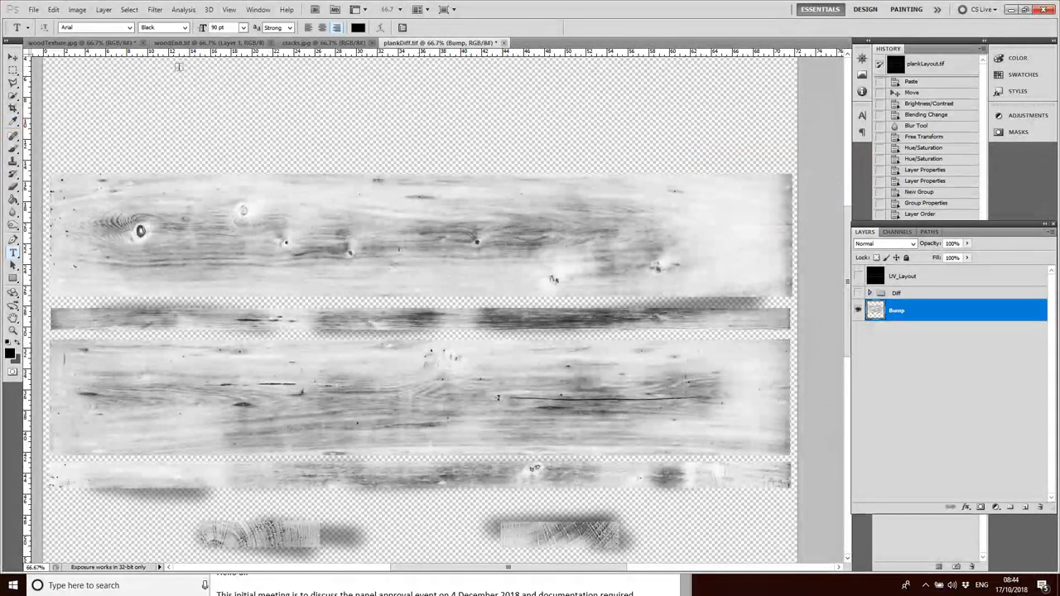
Apply the High Pass filter to Bump with a 2.0-pixel radius
left_click(153, 10)
mouse_move(194, 217)
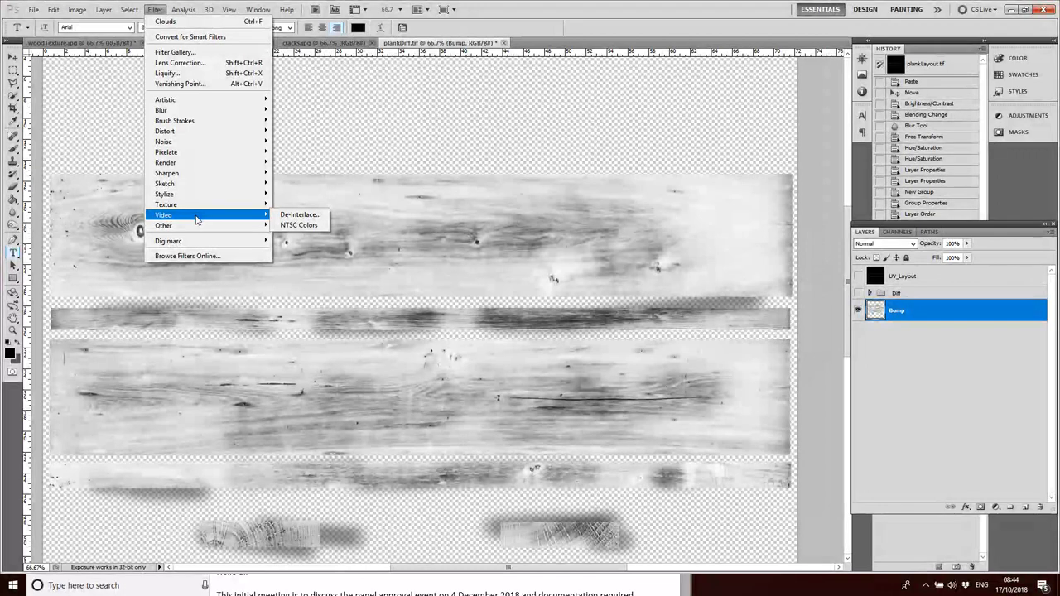
left_click(305, 234)
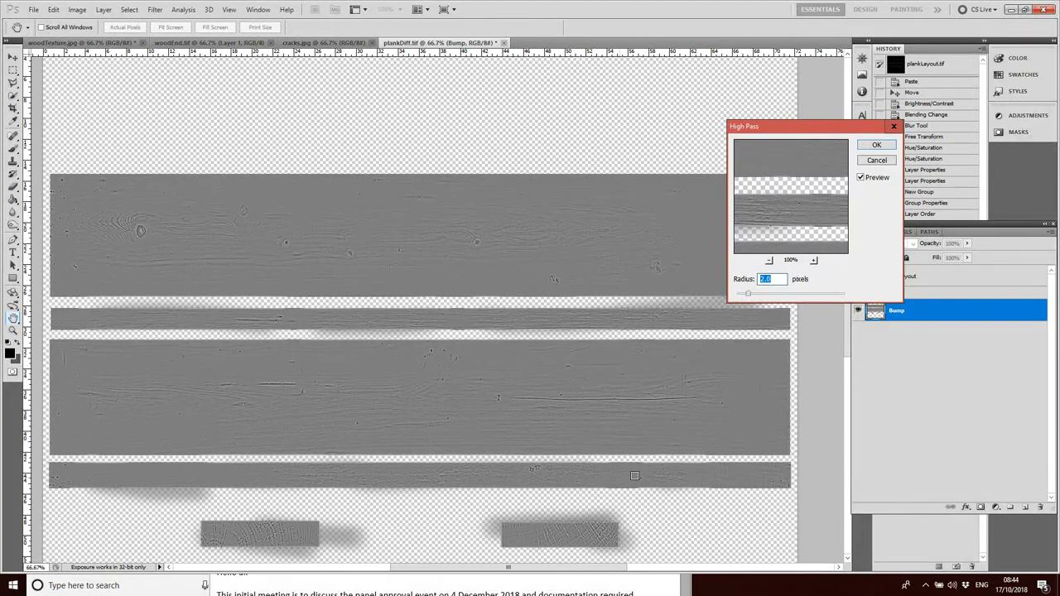
left_click(875, 148)
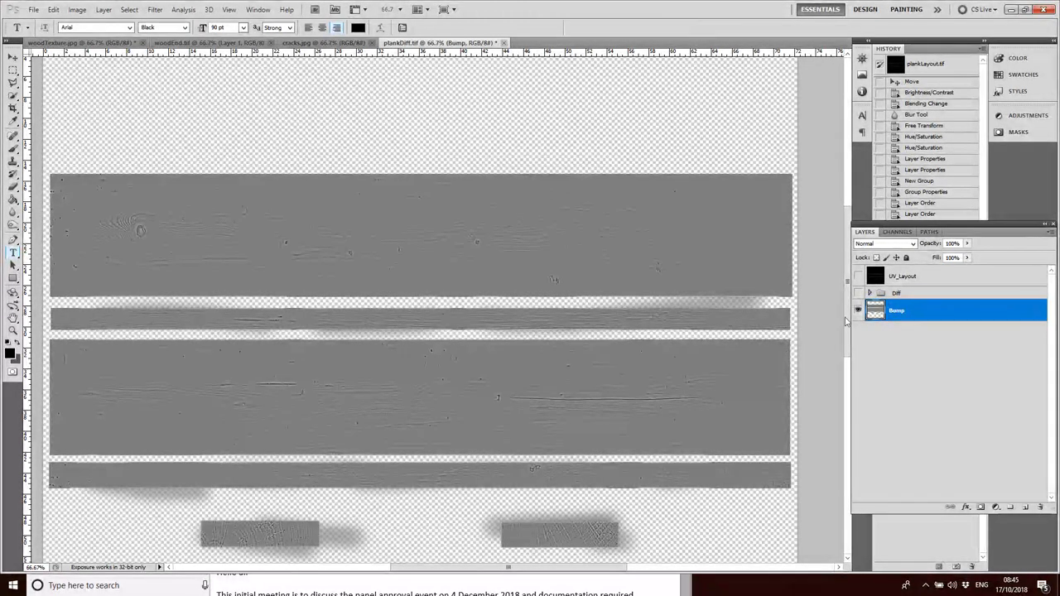
Save the image as plankBump.tif, a TIFF with LZW compression, in sourceimages
left_click(33, 9)
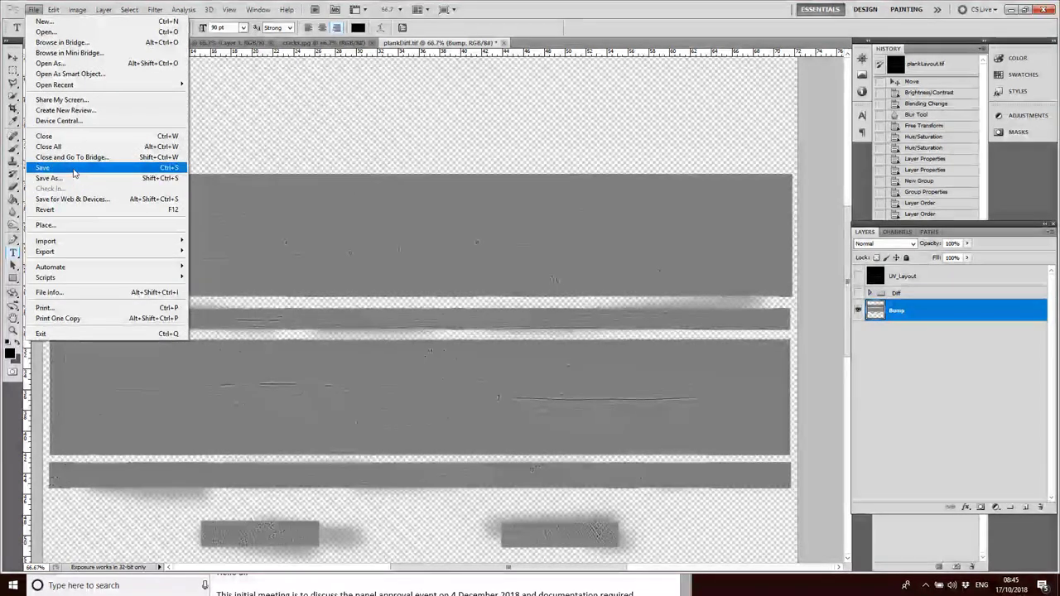
left_click(75, 184)
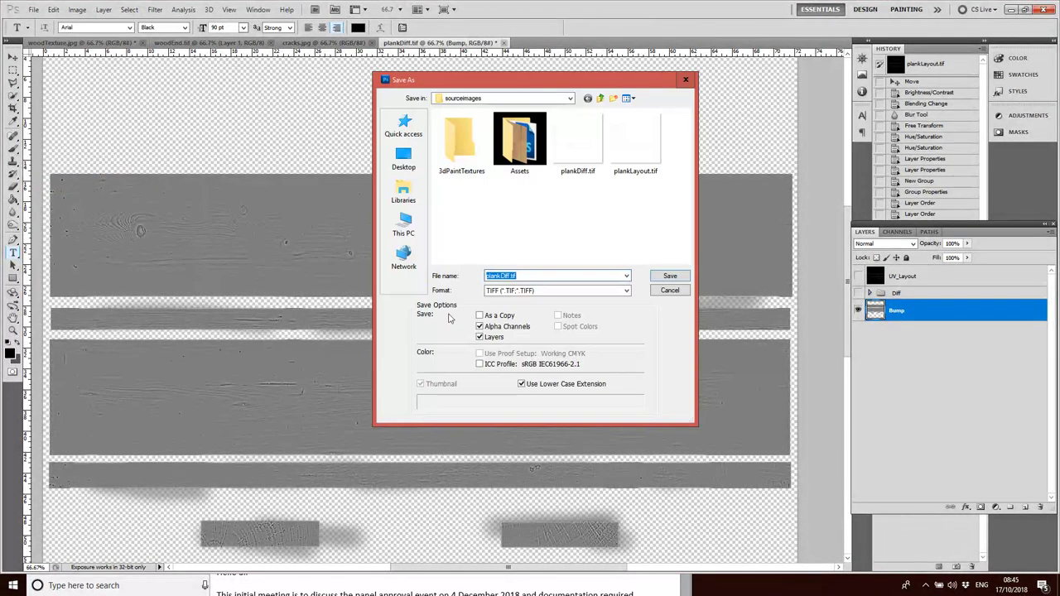
left_click(511, 275)
key("BackSpace")
key("BackSpace")
key("BackSpace")
key("BackSpace")
type("Bump")
left_click(664, 275)
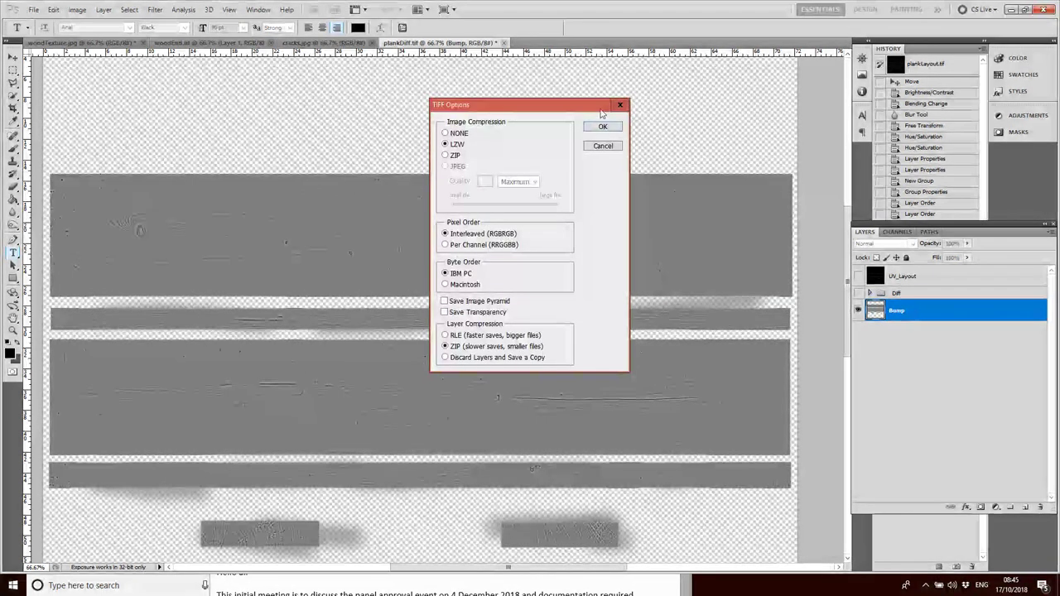
left_click(603, 126)
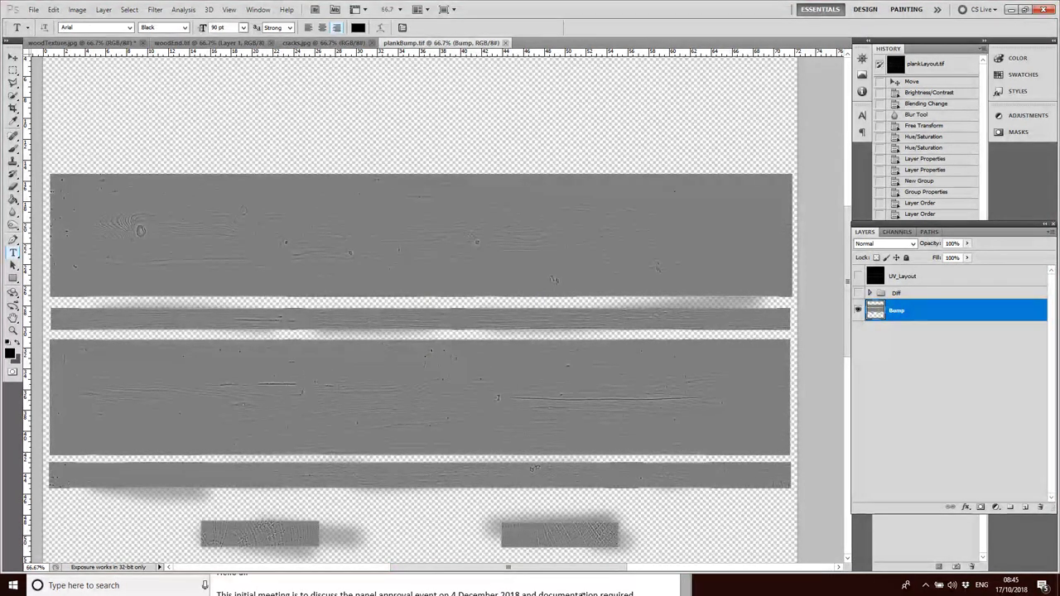
key("super")
In Maya, open the plank's Wood material attributes and start mapping a node to Geometry's Bump Mapping
mouse_move(446, 585)
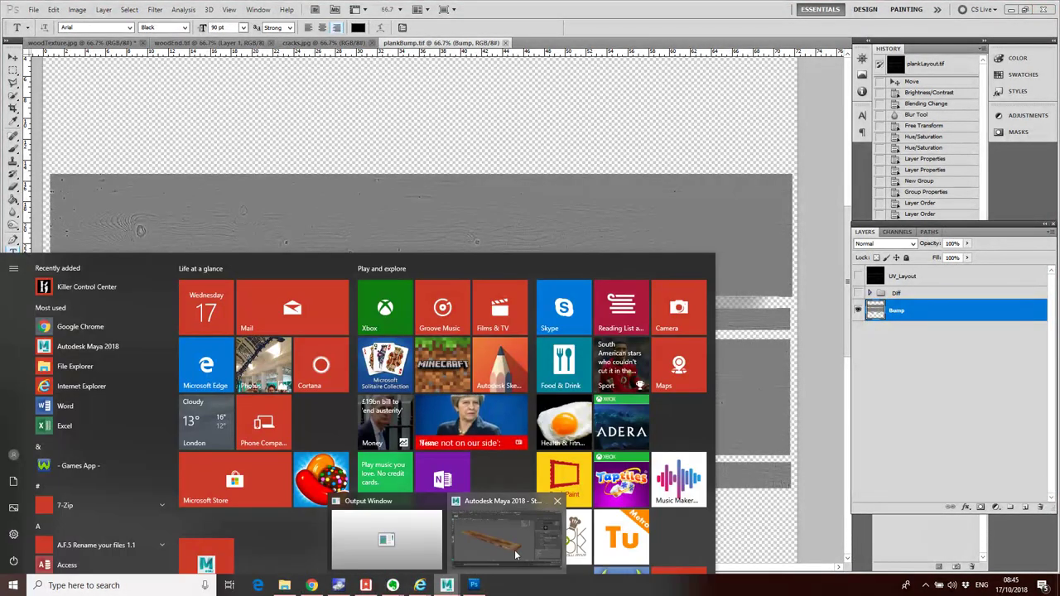
left_click(516, 554)
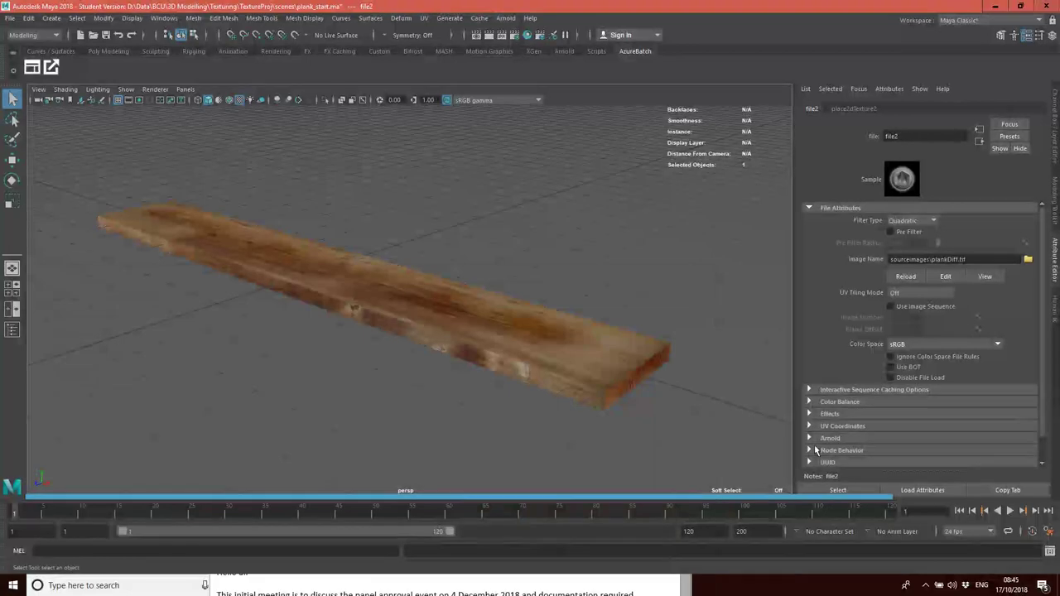
right_click(566, 337)
left_click(566, 549)
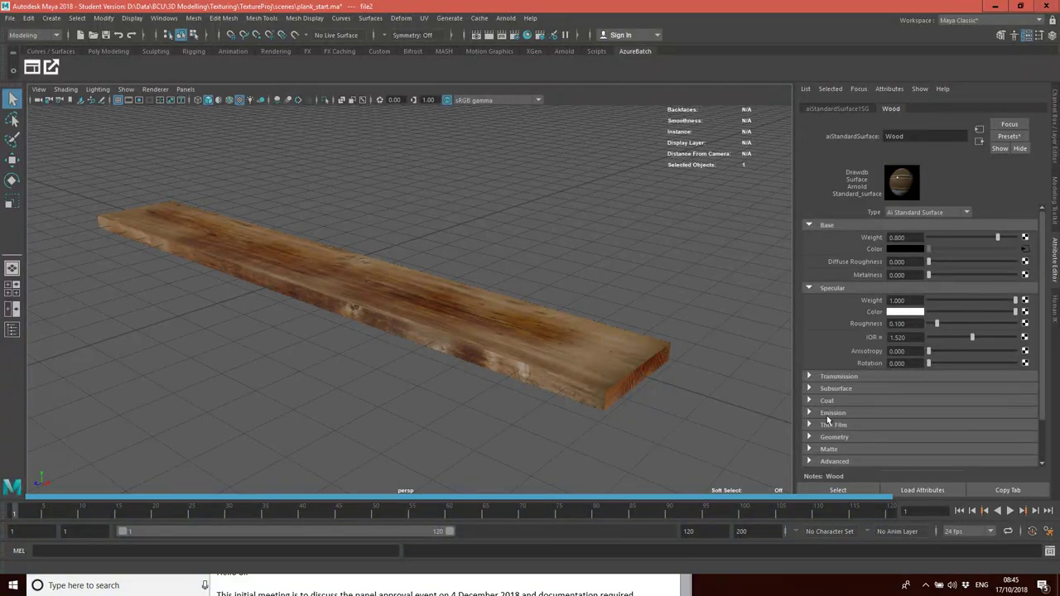
scroll(841, 400, "down", 2)
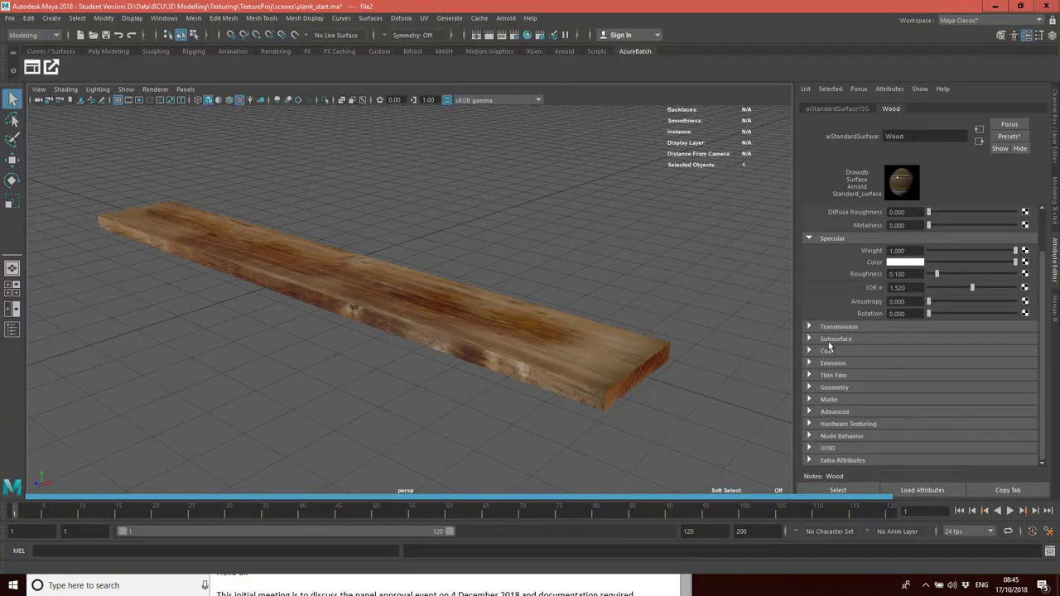
left_click(810, 388)
scroll(908, 414, "down", 2)
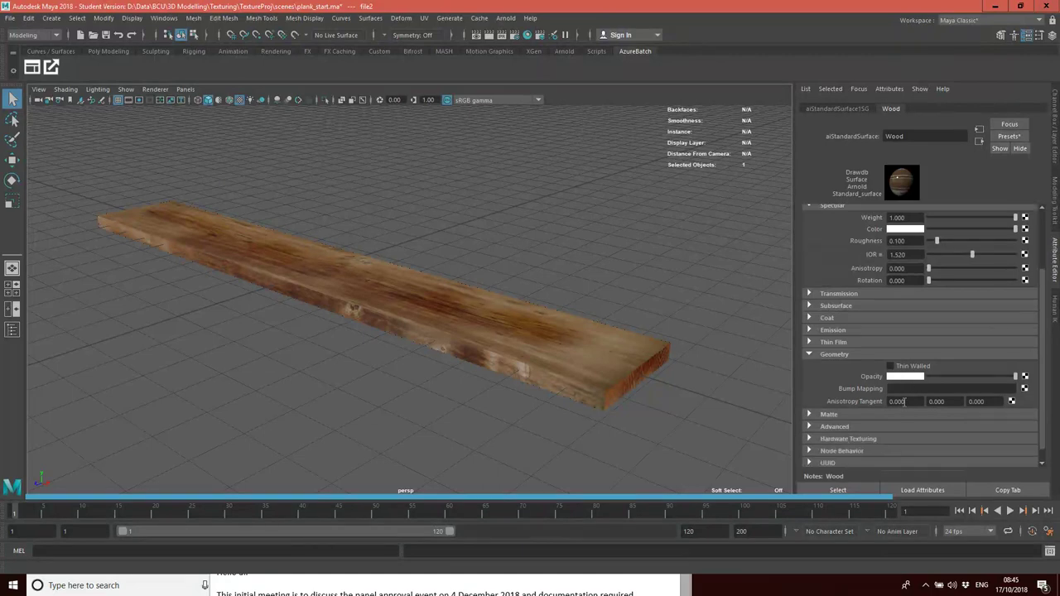
scroll(903, 402, "down", 1)
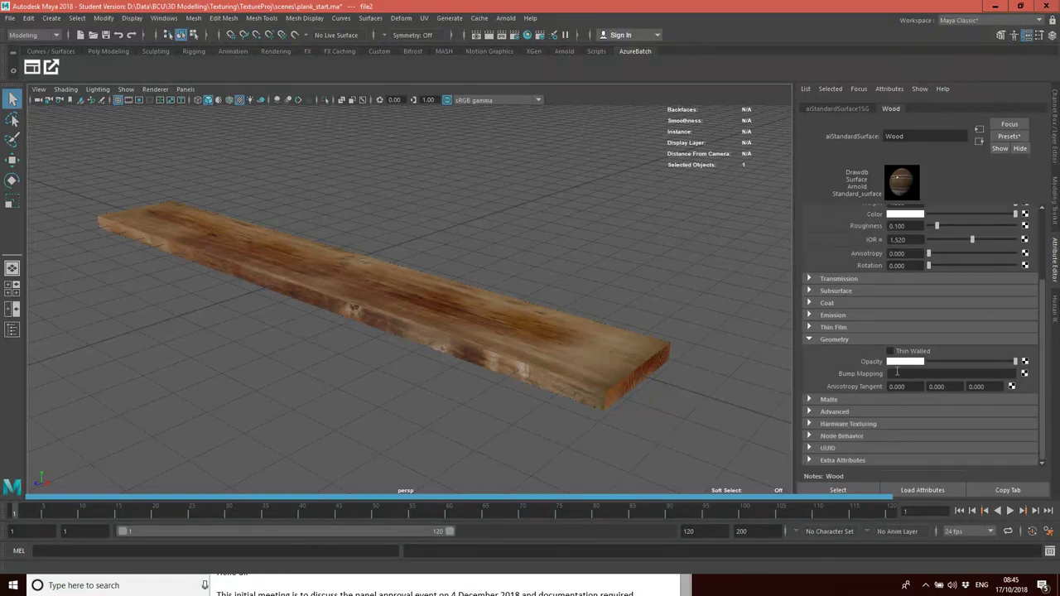
left_click(1024, 374)
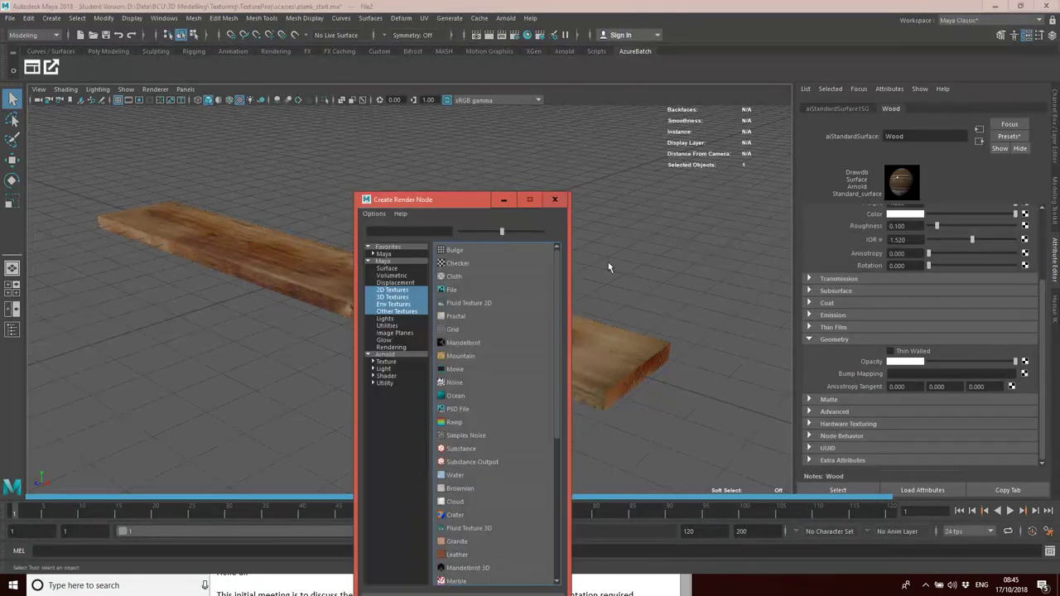
Connect a File texture loading plankBump.tif to the Wood bump, then orbit to check the grain
left_click(452, 291)
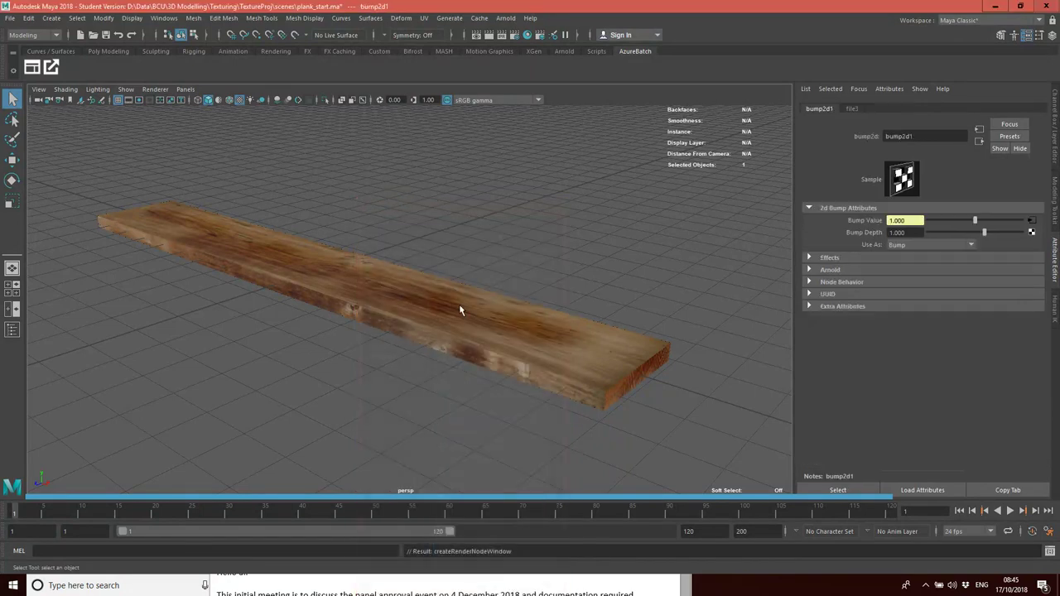
left_click(853, 108)
left_click(824, 109)
left_click(852, 108)
left_click(1028, 259)
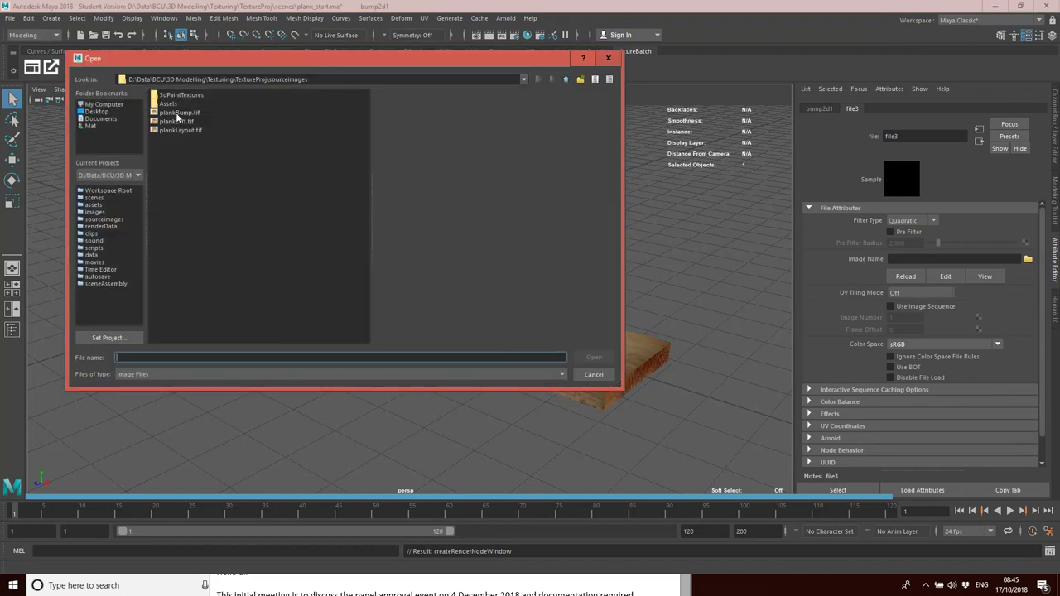
left_click(177, 113)
left_click(606, 357)
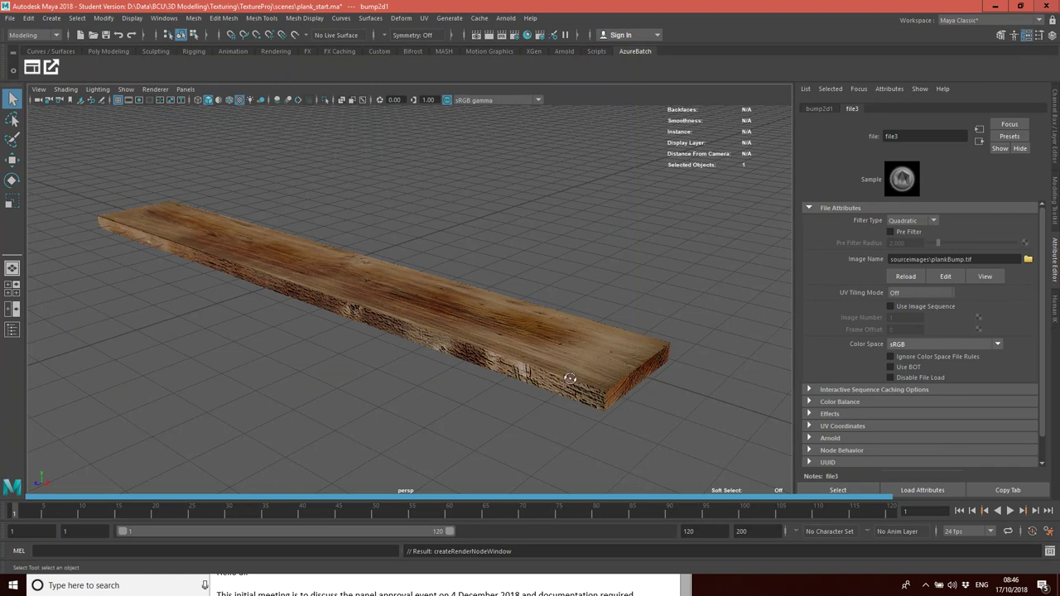
scroll(566, 357, "up", 3)
left_click_drag(564, 368, 539, 370)
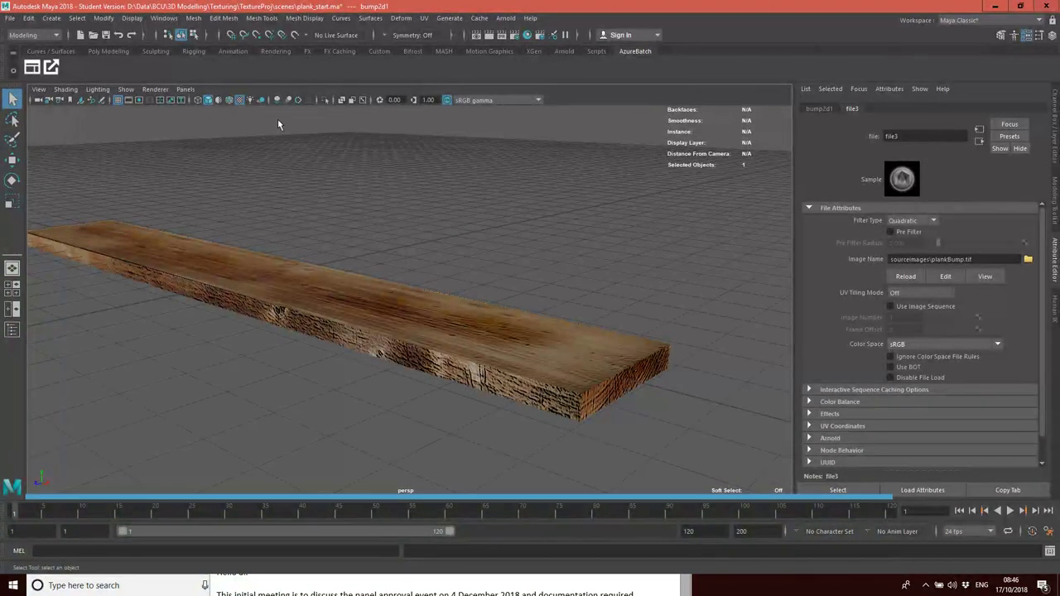
Switch the viewport to Viewport 2.0 and set the render size to the HD_1080 preset (1920×1080)
left_click(155, 89)
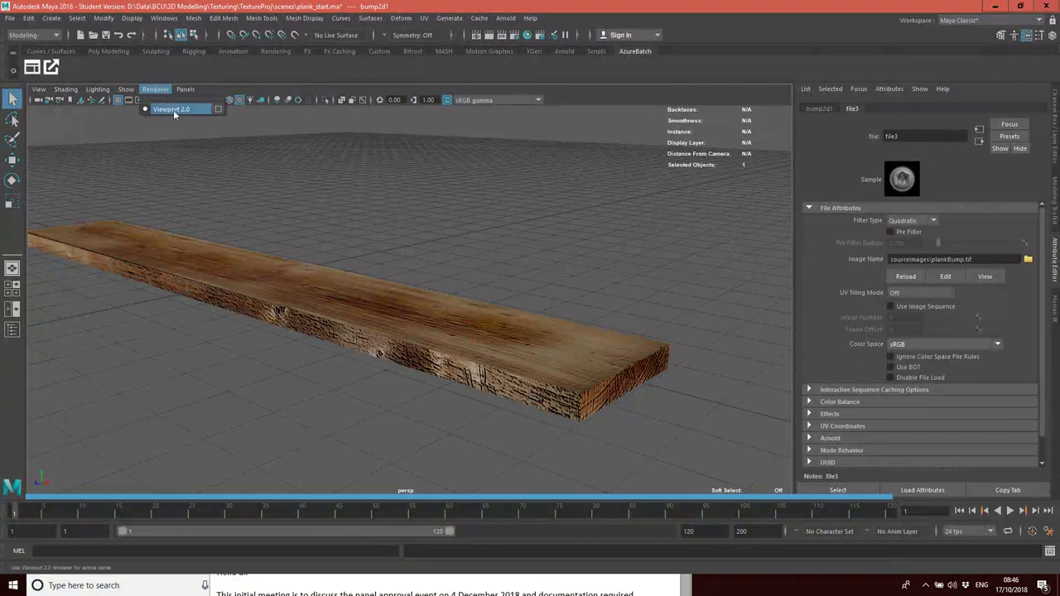
left_click(173, 109)
left_click(514, 37)
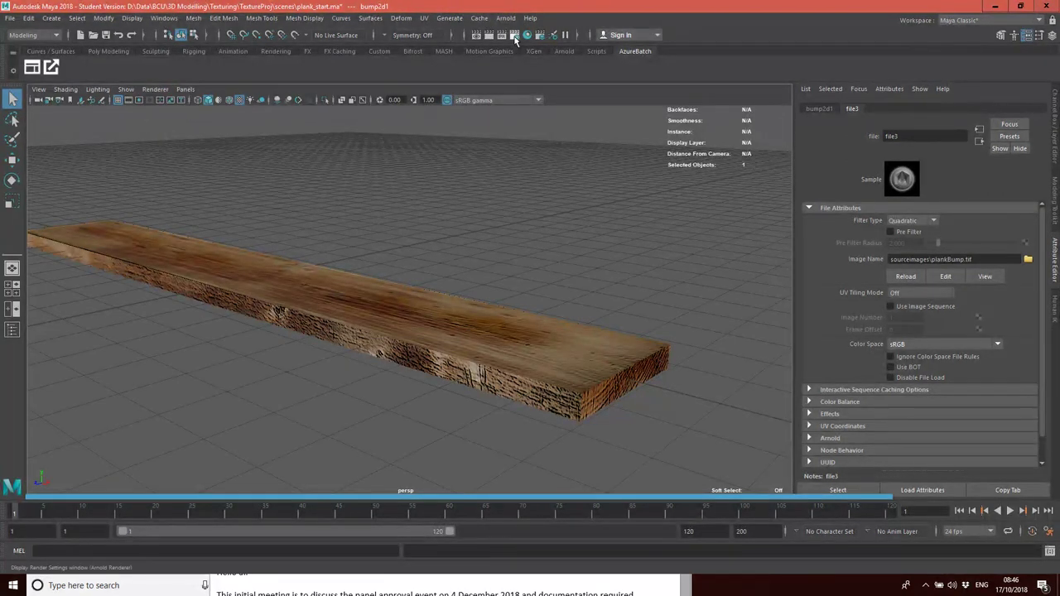
scroll(382, 290, "down", 3)
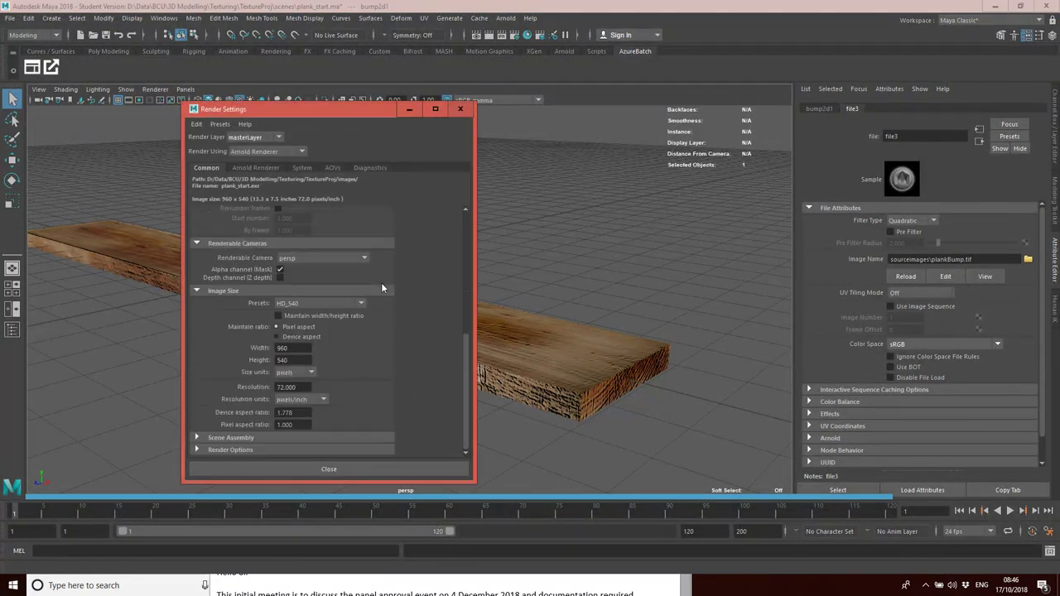
left_click(298, 305)
scroll(300, 381, "down", 3)
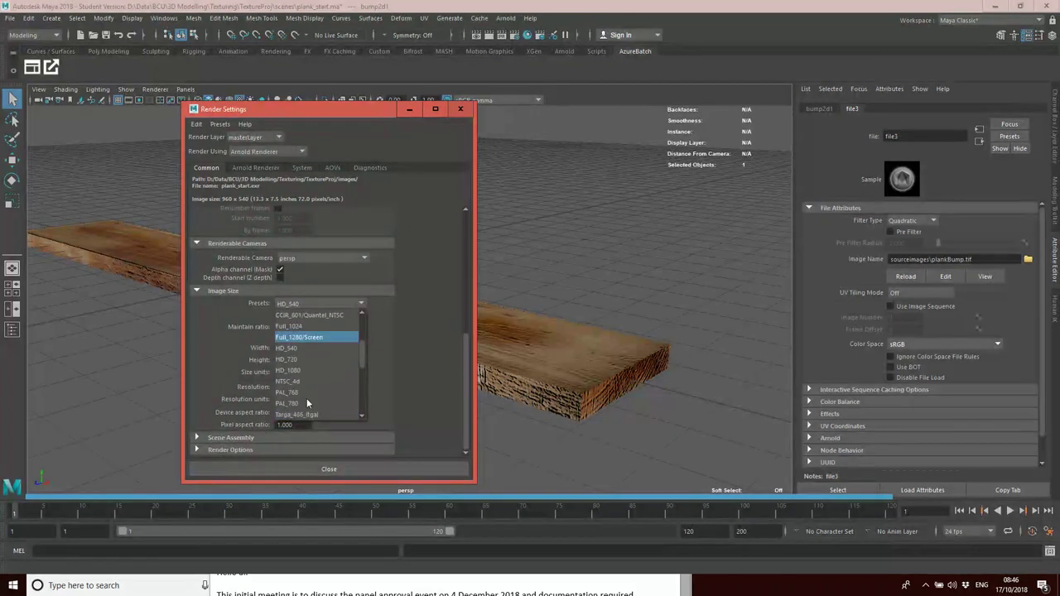
left_click(301, 337)
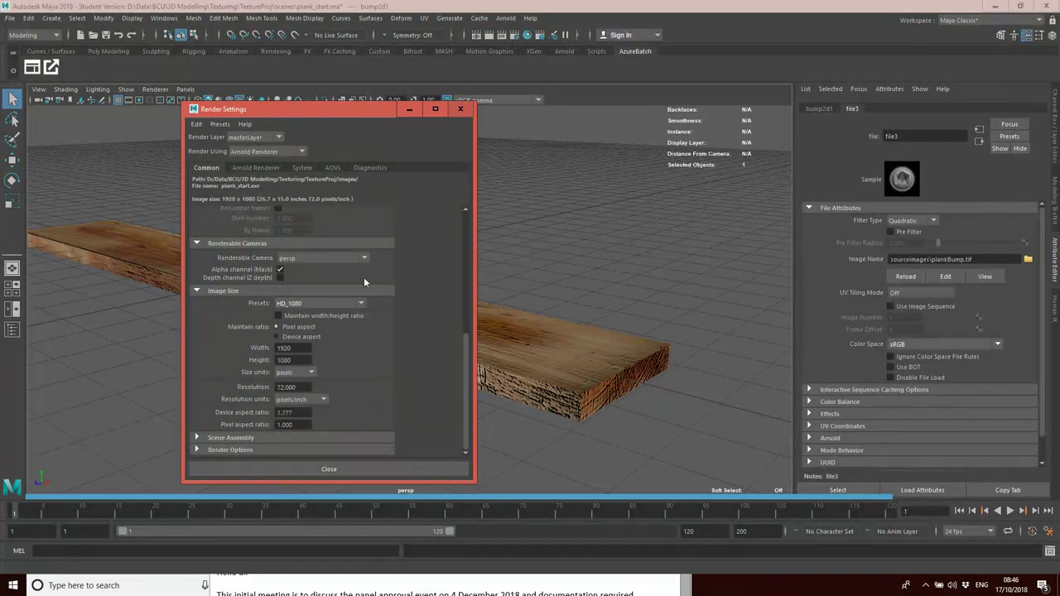
left_click(348, 472)
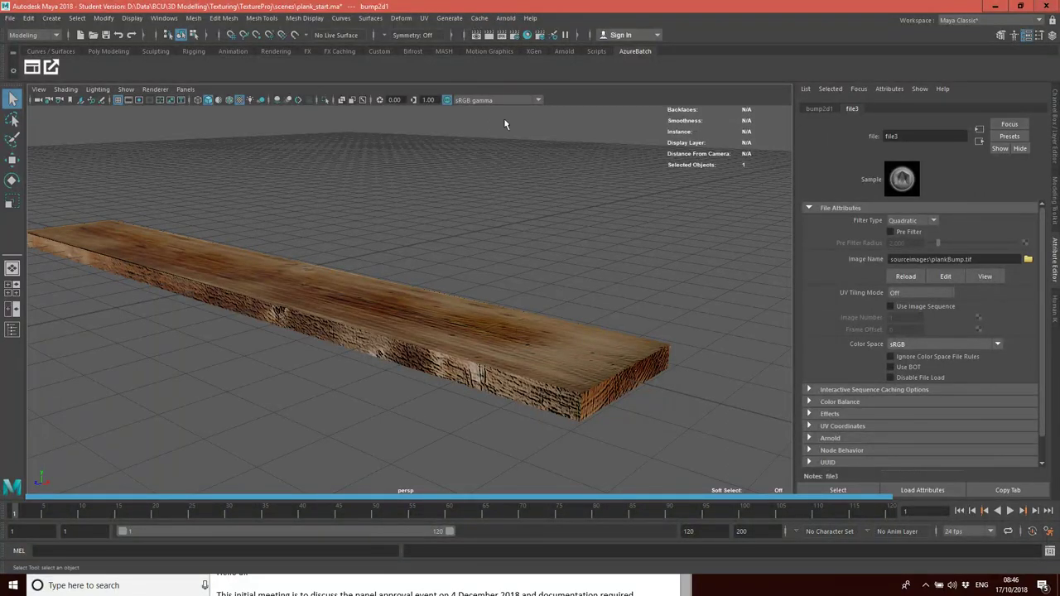
Add an Arnold skydome light and render the plank in the Arnold RenderView
left_click(506, 18)
mouse_move(527, 76)
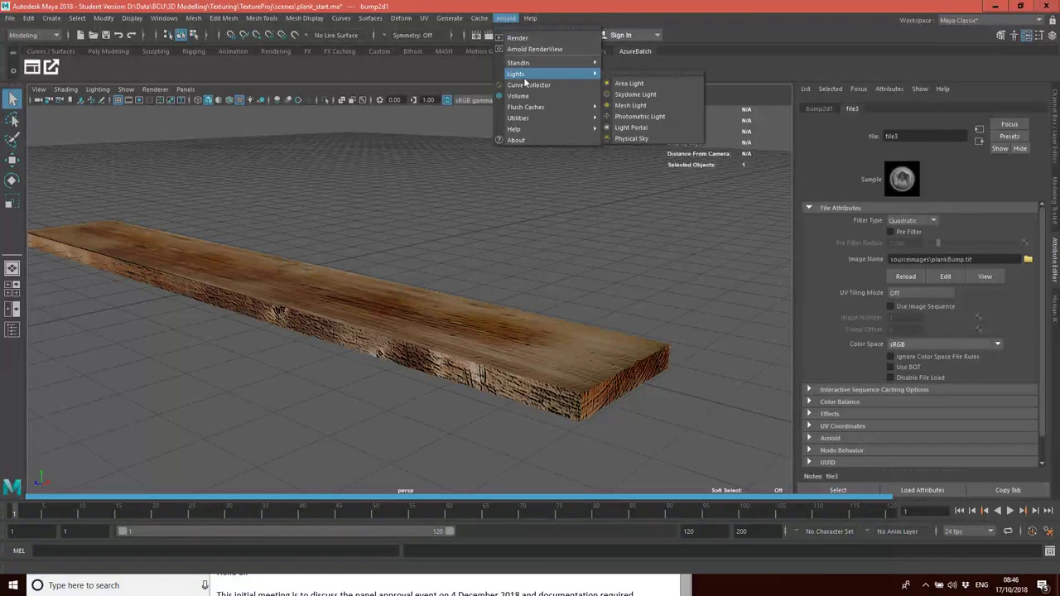
left_click(634, 95)
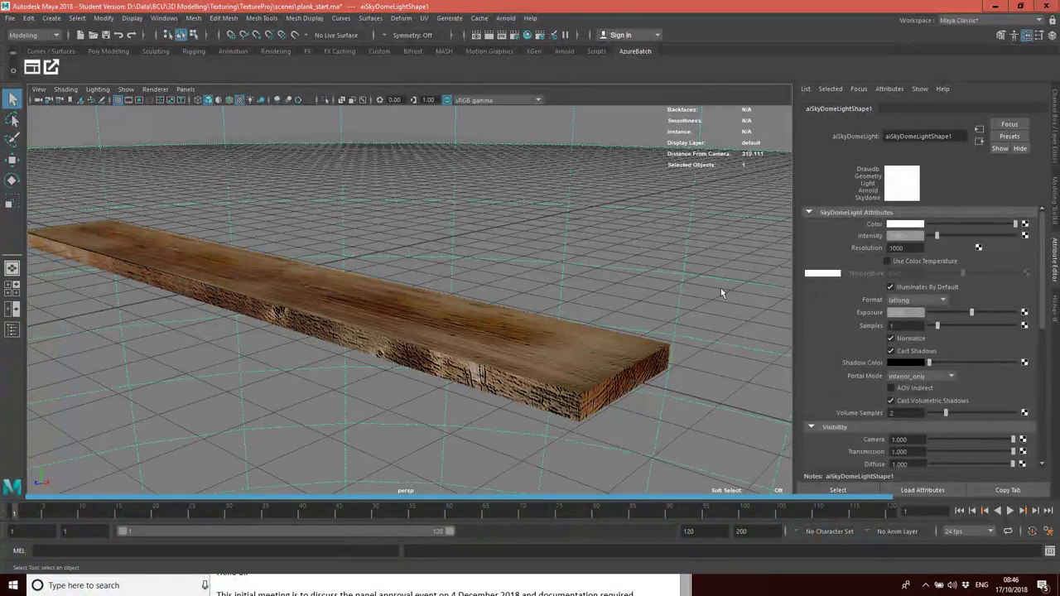
left_click(506, 17)
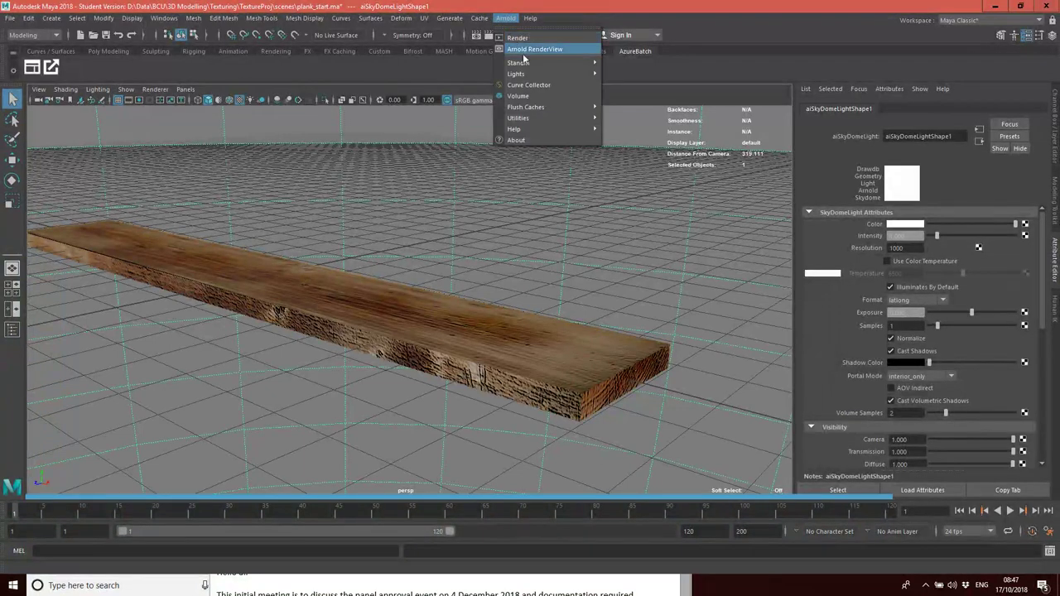
left_click(525, 174)
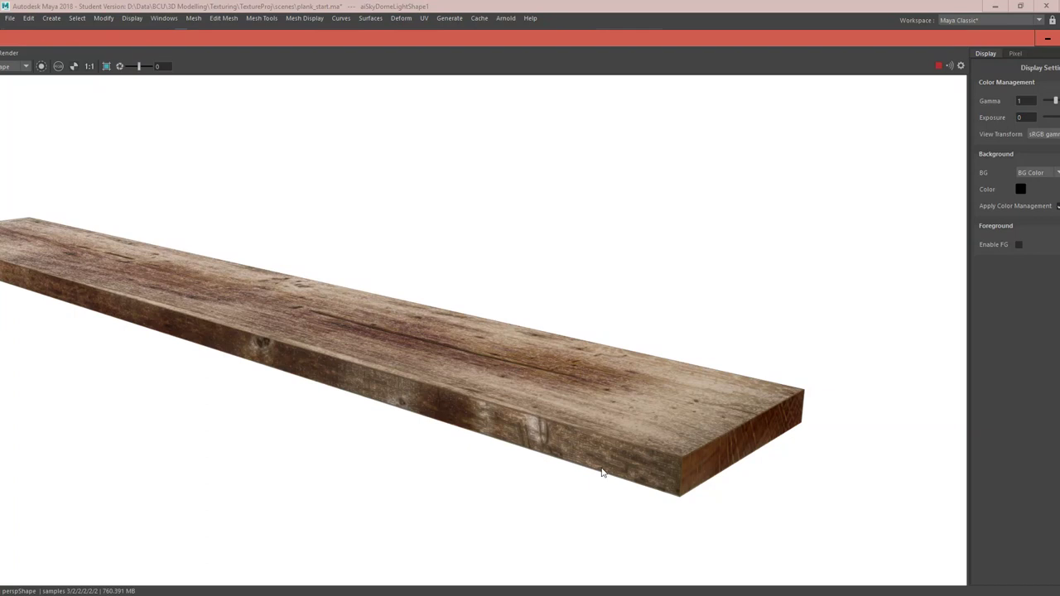
Take the Arnold RenderView out of full screen, shrink it and move it left
left_click_drag(710, 5, 611, 51)
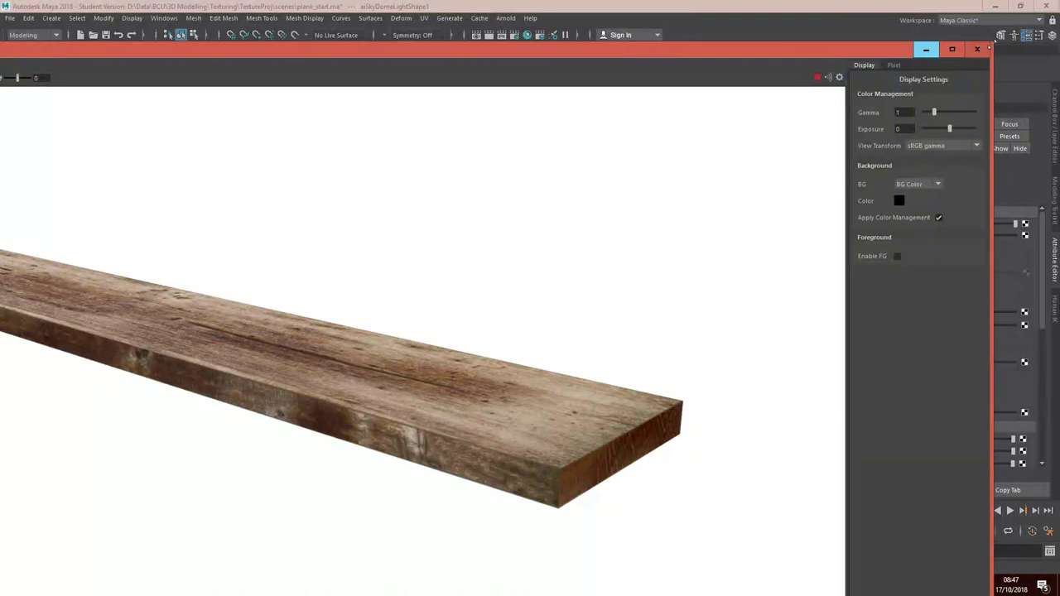
left_click_drag(989, 48, 386, 237)
left_click_drag(205, 245, 397, 154)
Lower the plank's Wood material specular weight to about 0.206
left_click(633, 365)
right_click(633, 363)
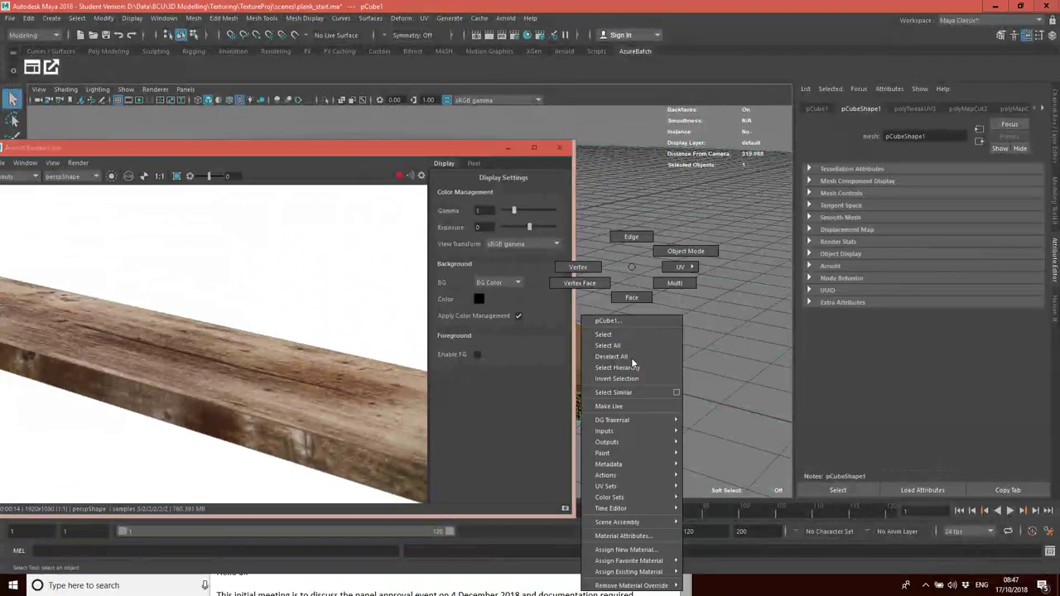
left_click(629, 537)
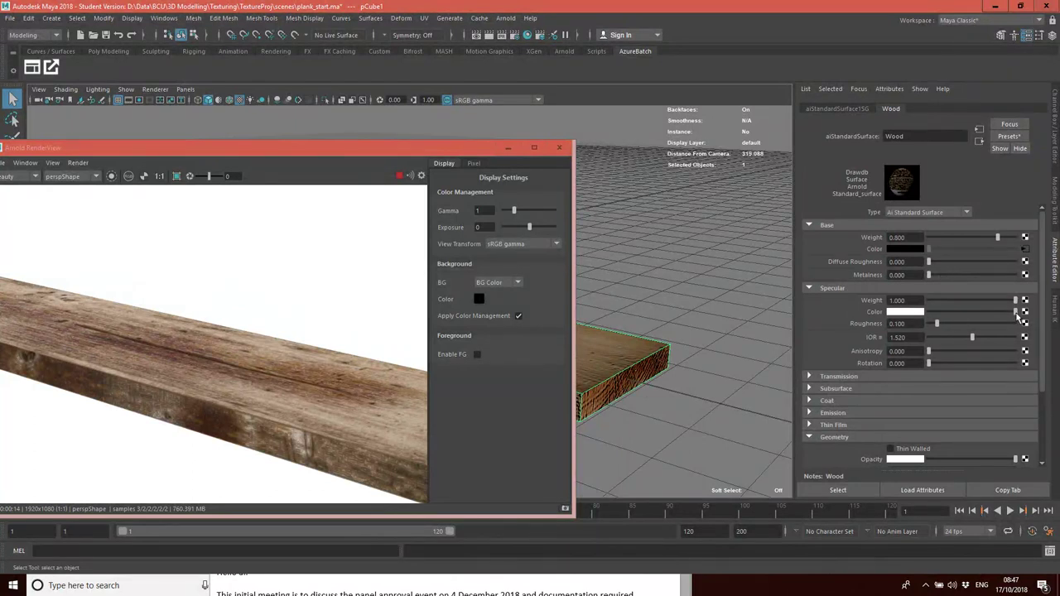
left_click_drag(1015, 301, 947, 302)
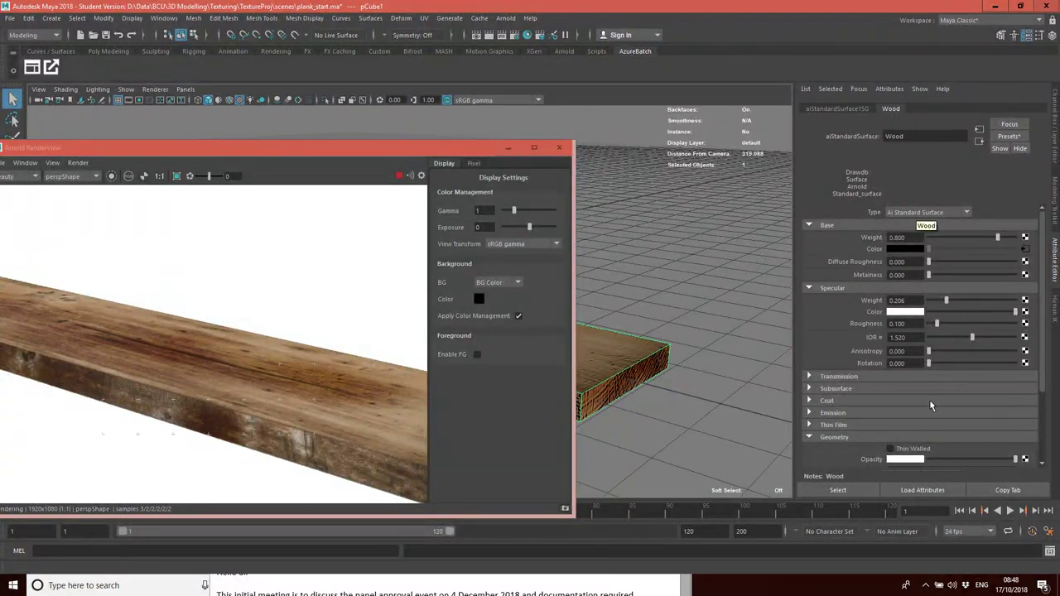
scroll(887, 384, "down", 3)
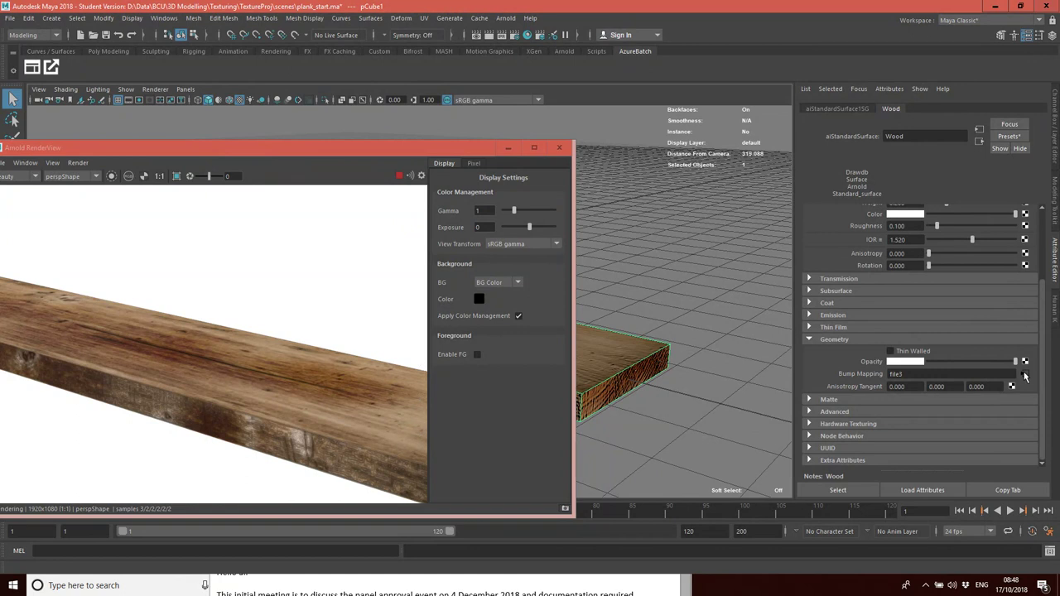
Review the plankBump.tif file texture and its place2dTexture3 settings, then bring up the Hypershade
left_click(1025, 375)
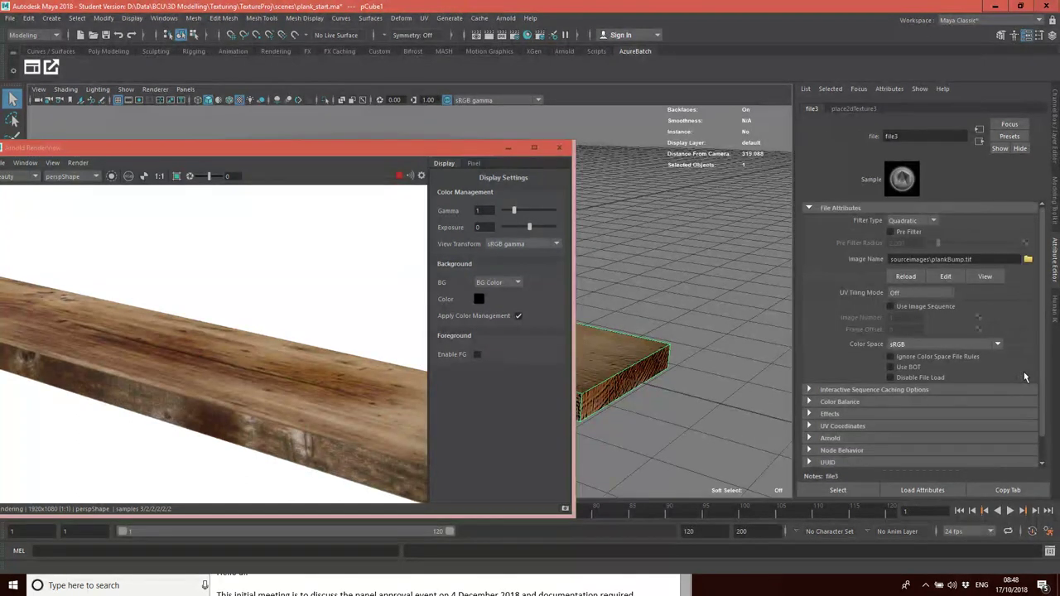
left_click(839, 107)
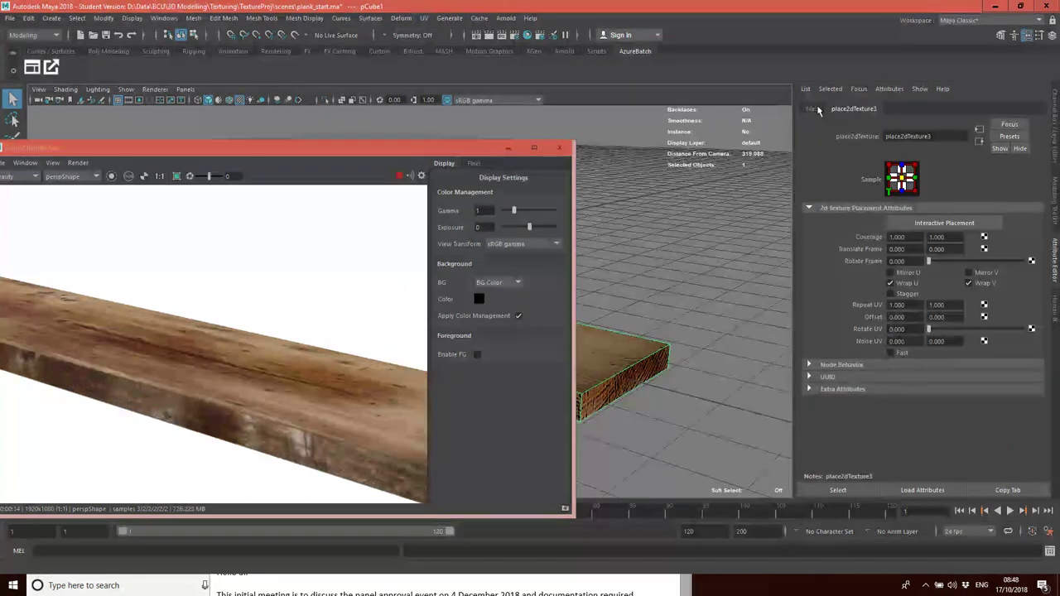
left_click(810, 109)
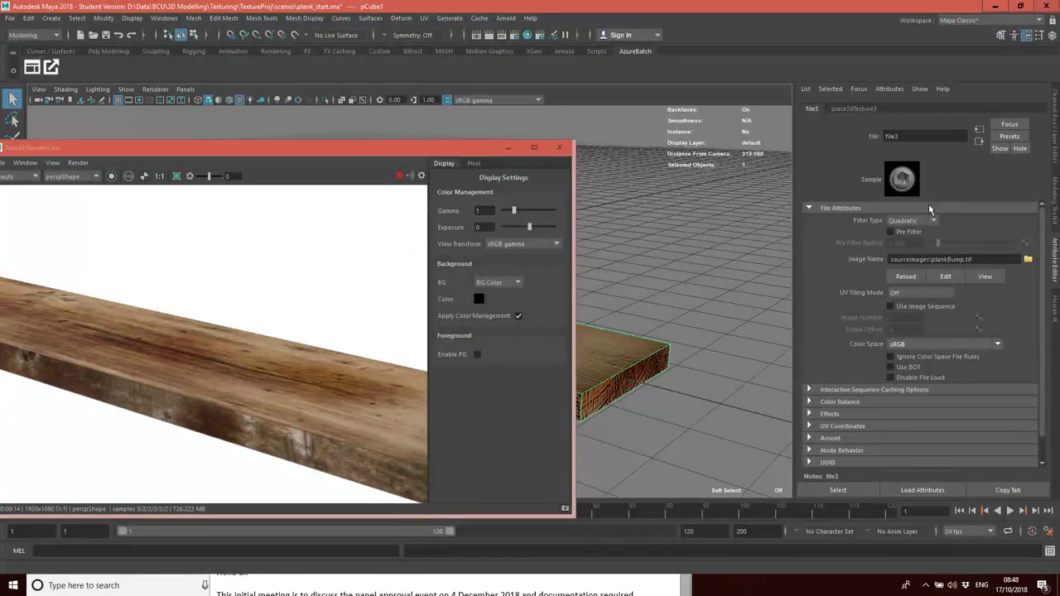
left_click(528, 36)
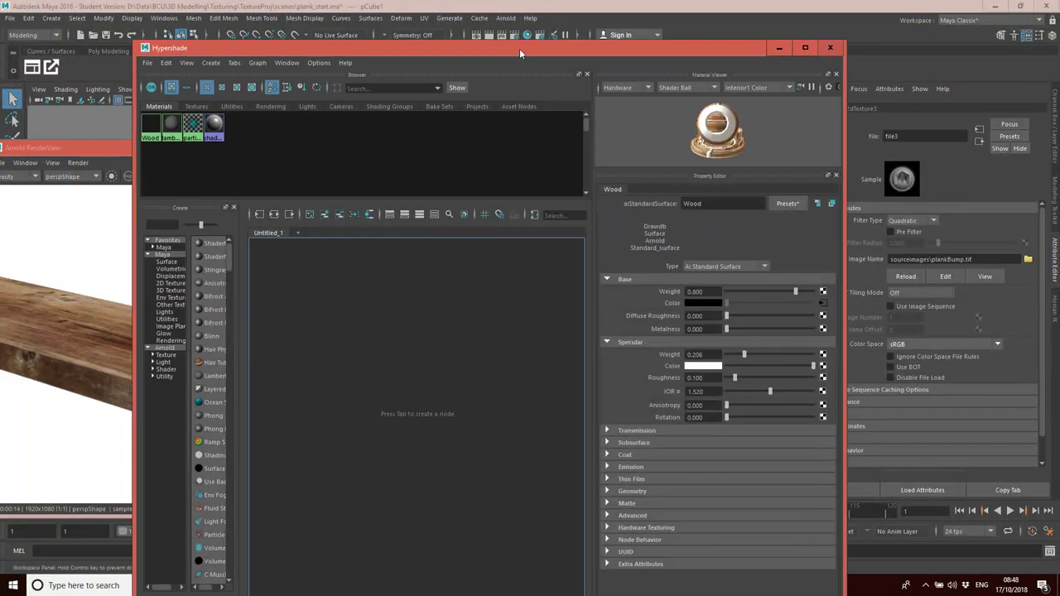
Graph the Wood material's input and output connections and select the bump2d1 node
left_click(152, 125)
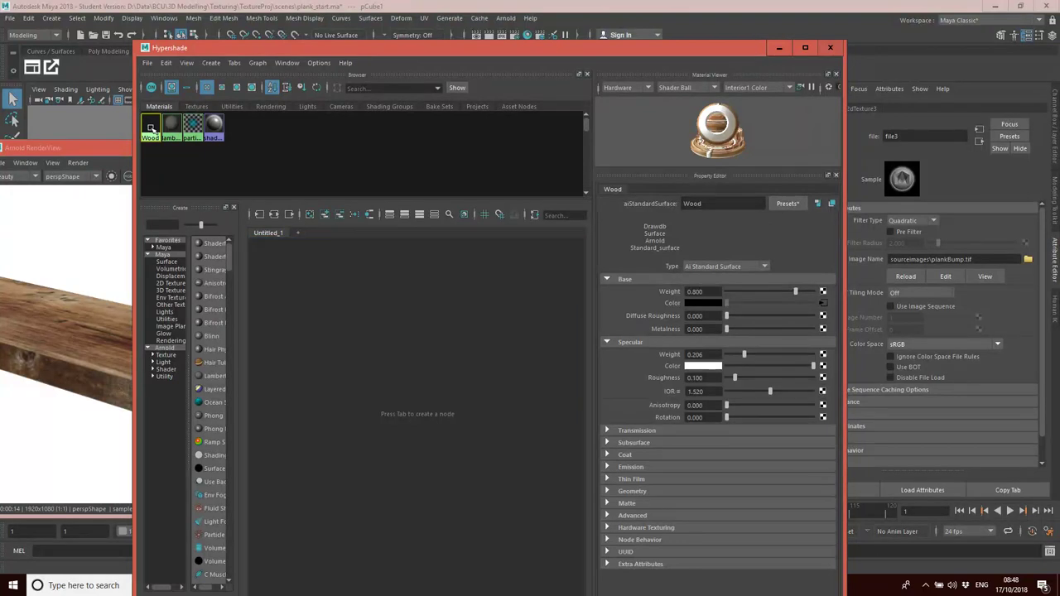
left_click(257, 63)
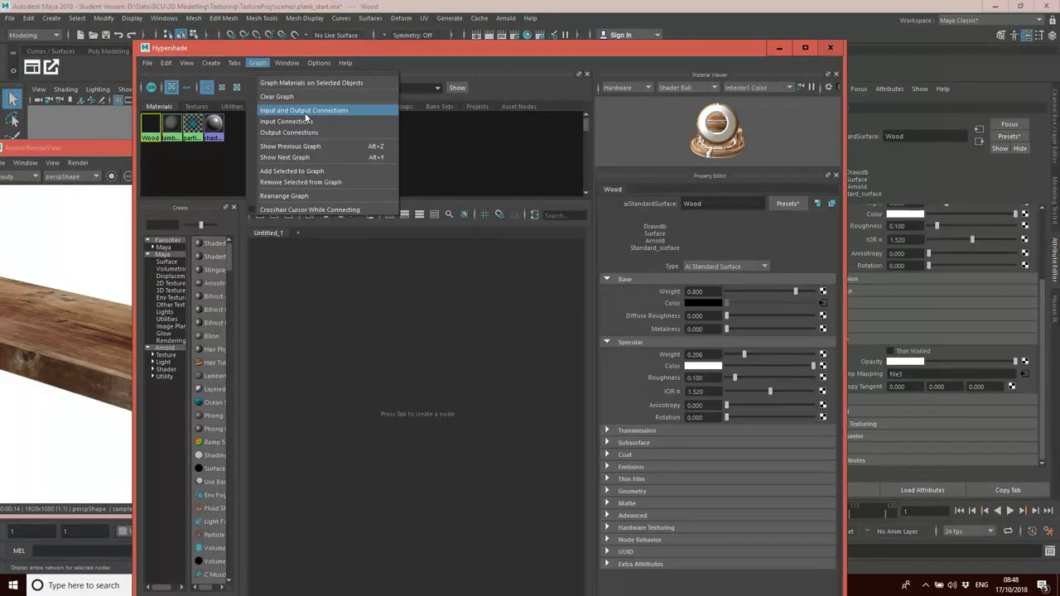
left_click(311, 111)
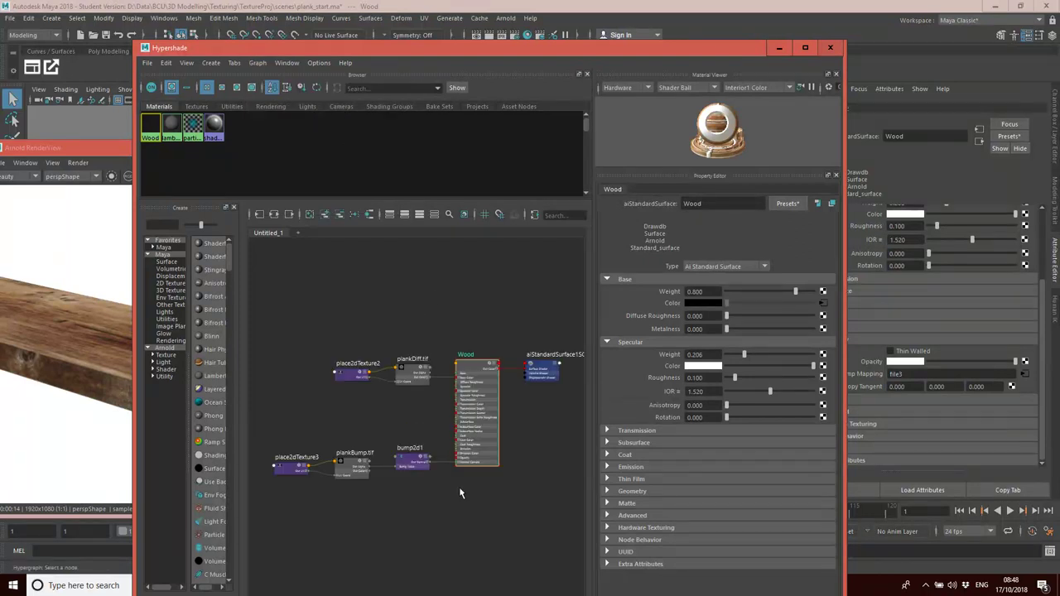
left_click(418, 467)
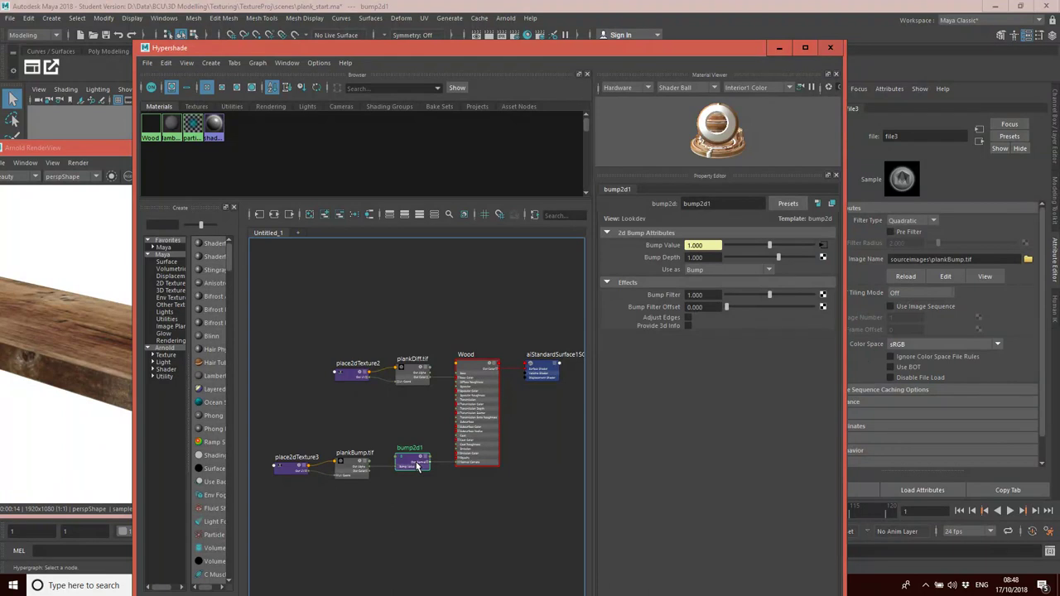
left_click_drag(628, 51, 837, 23)
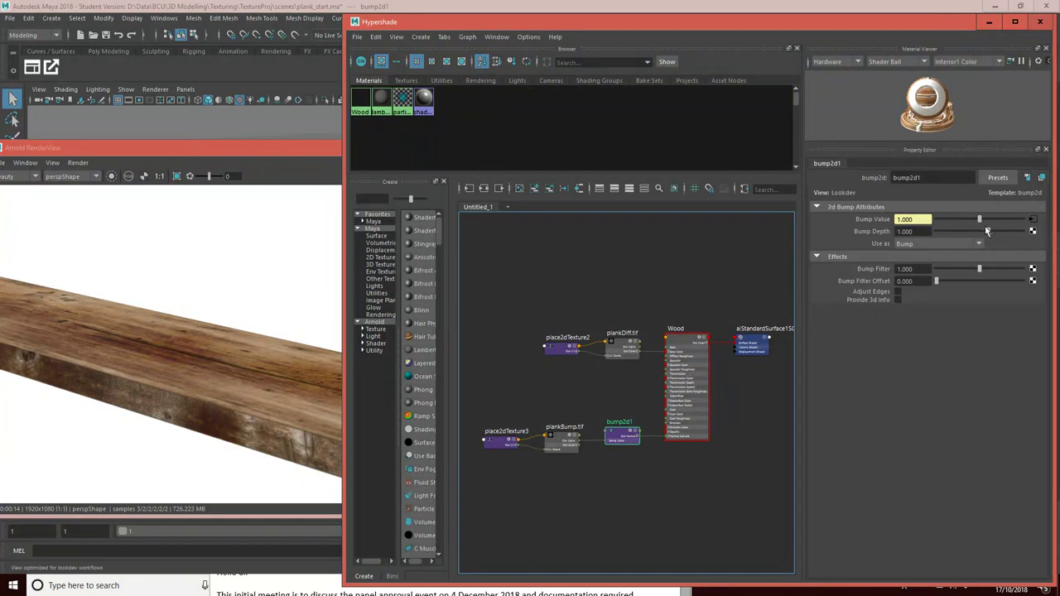
Set bump2d1's Bump Depth to 10 and check the exaggerated grain in the render
left_click_drag(988, 235, 1018, 236)
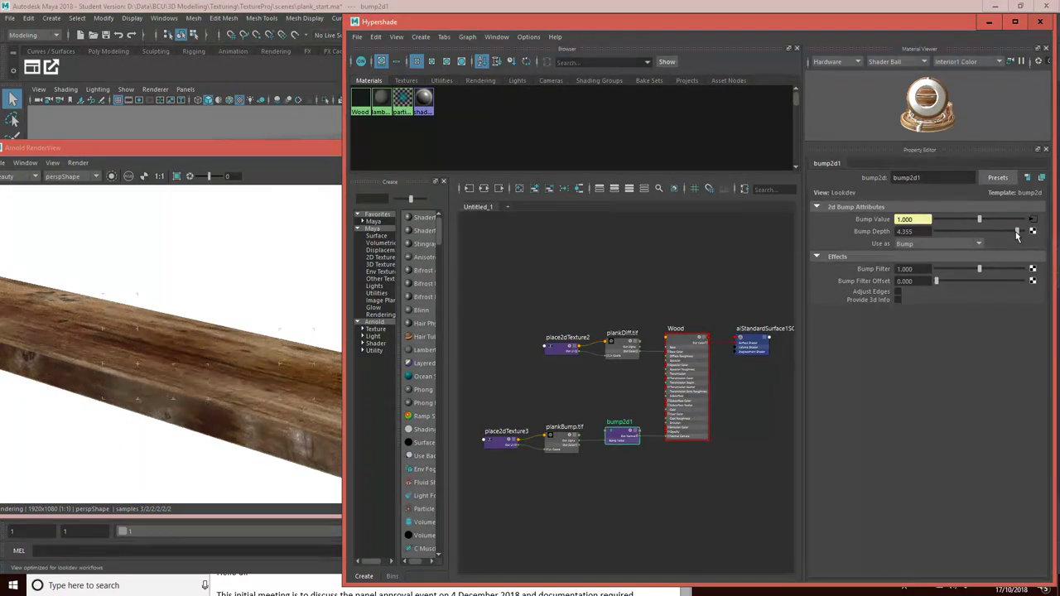
double_click(915, 232)
type("10")
key("Return")
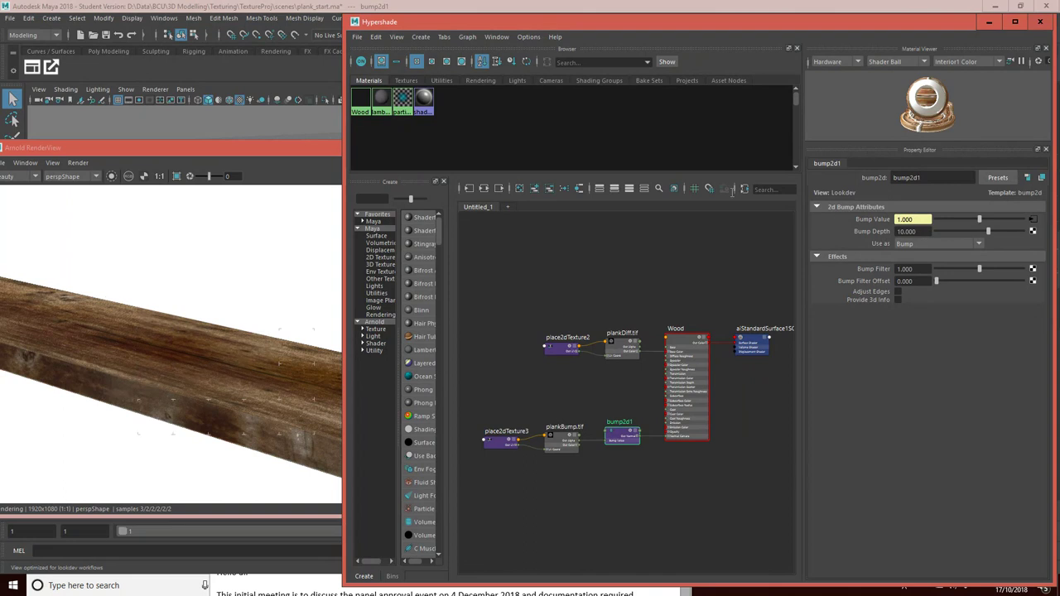
left_click_drag(330, 149, 323, 131)
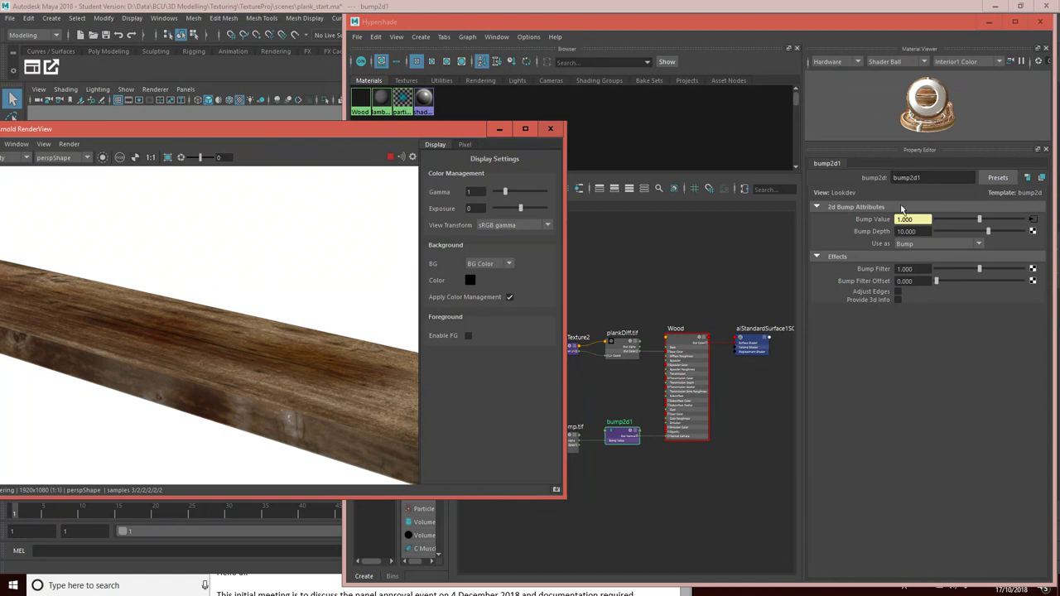
left_click_drag(925, 231, 887, 230)
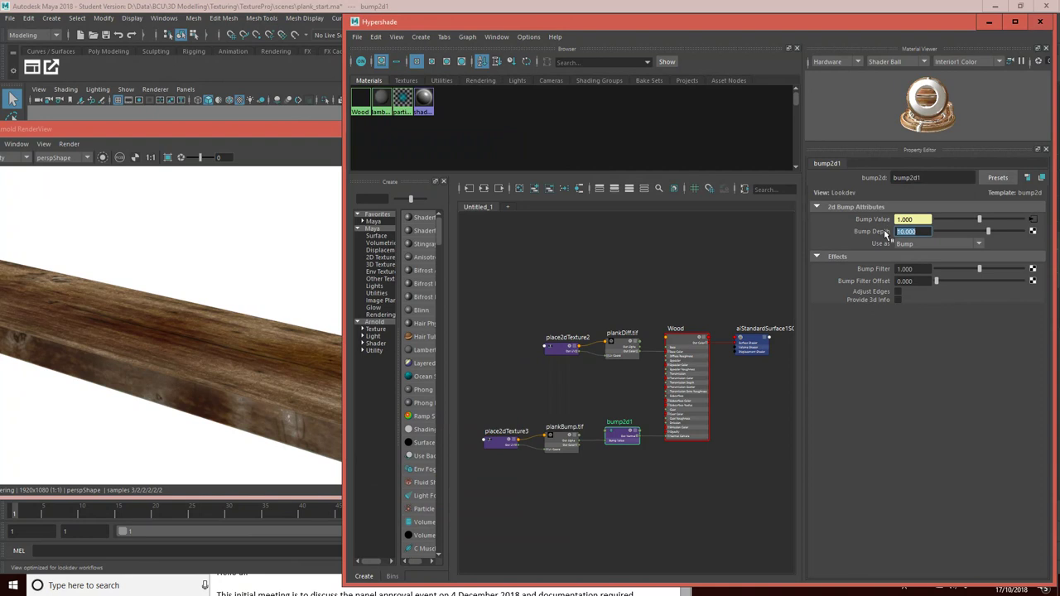
Try Bump Depth values of 0.2 and 0.5 and compare the Arnold renders
type("0.2")
key("Return")
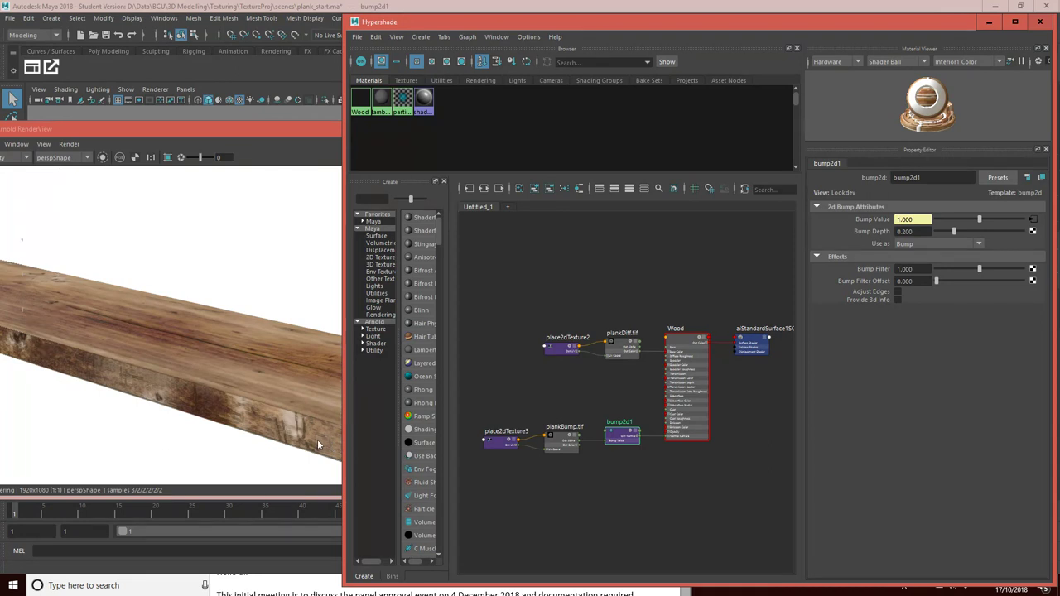
double_click(918, 232)
type("0.5")
key("Return")
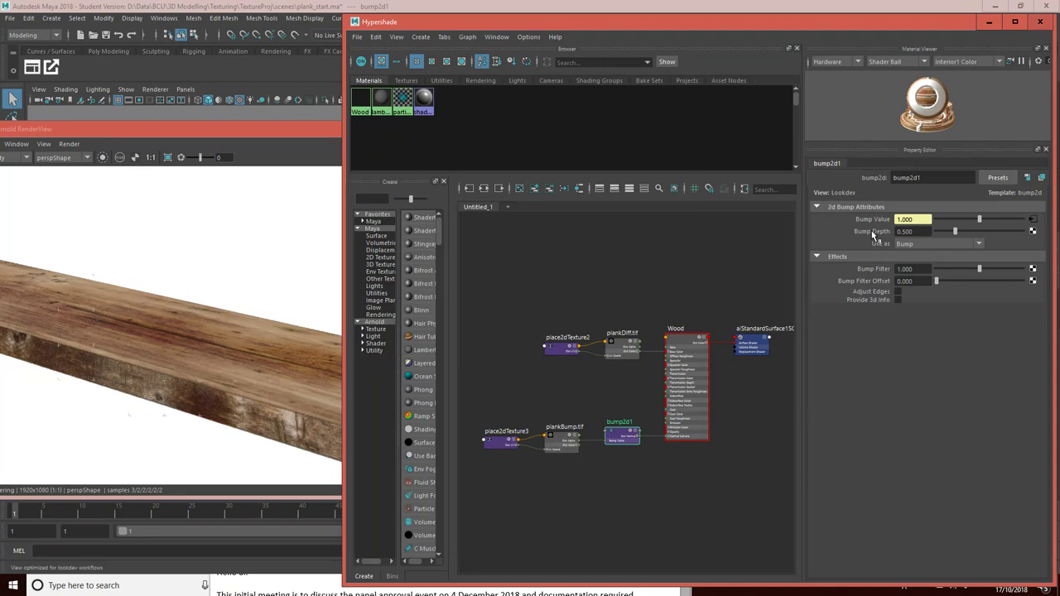
left_click_drag(323, 128, 413, 115)
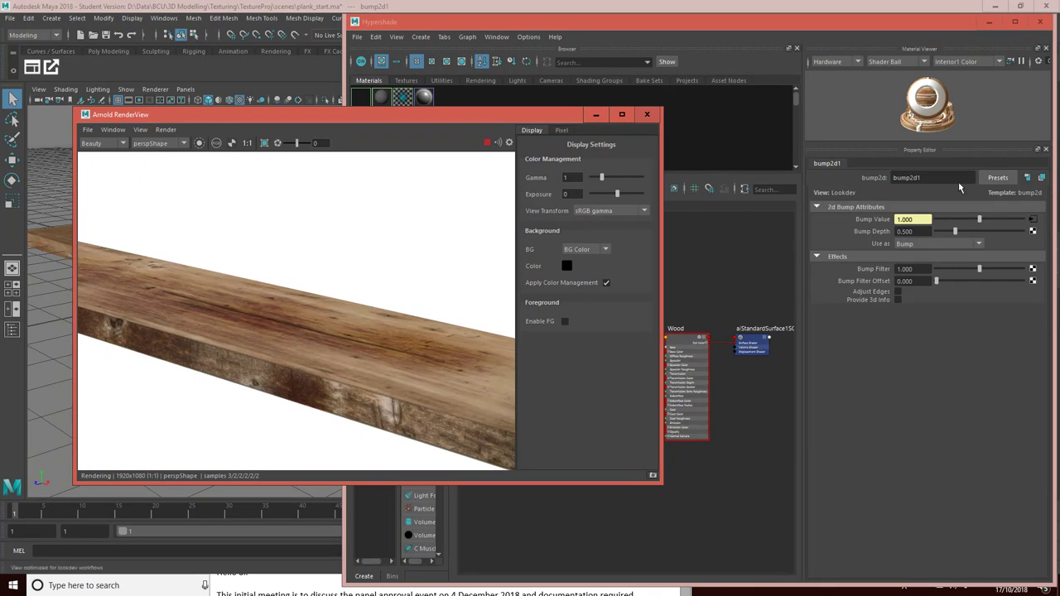
Raise Bump Depth to about 2.097 and check the render's grain relief
left_click(987, 222)
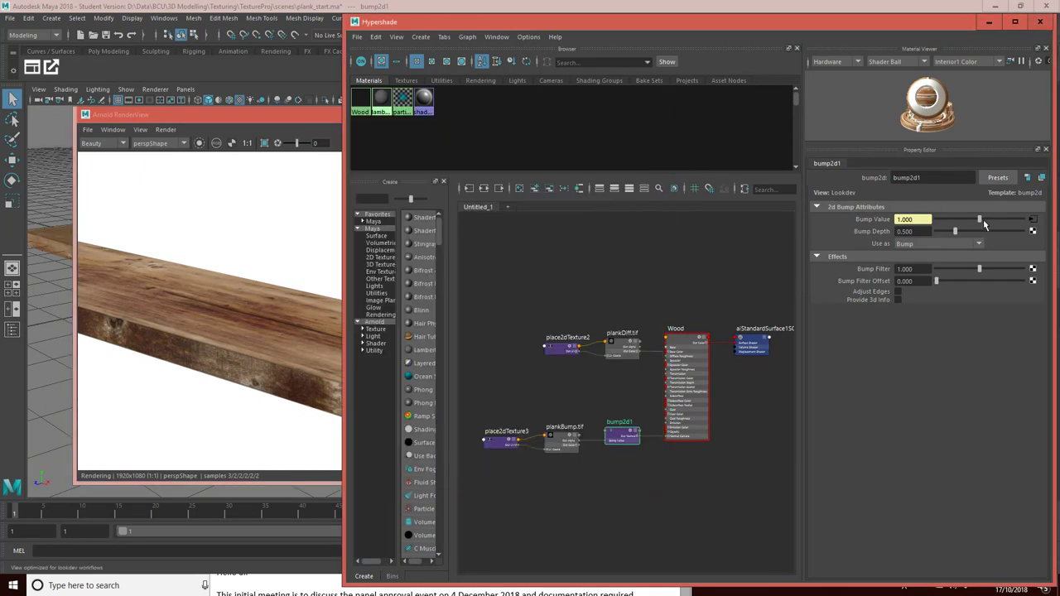
left_click_drag(954, 232, 961, 233)
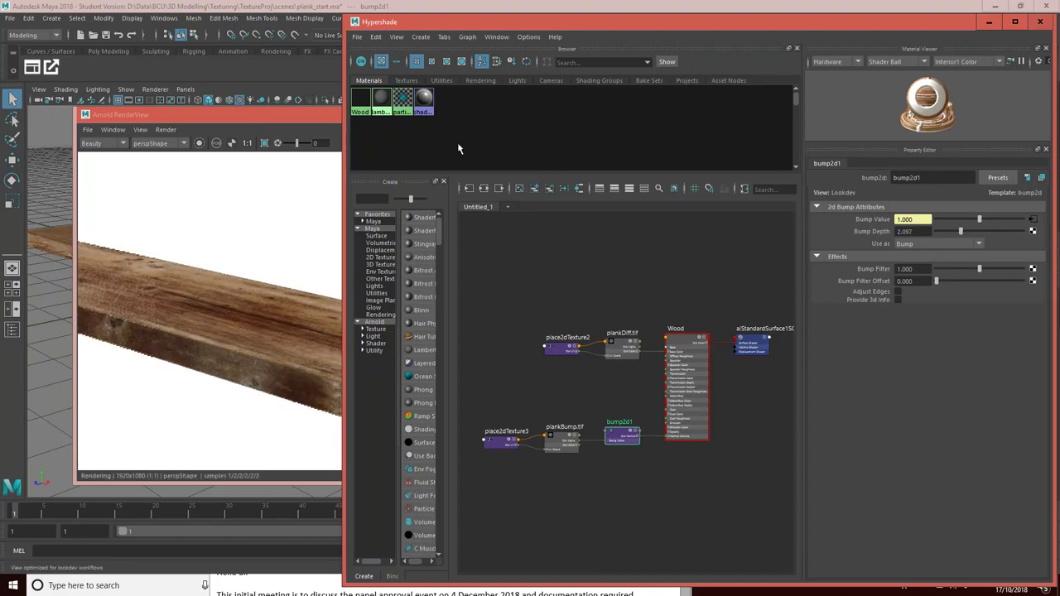
left_click(313, 116)
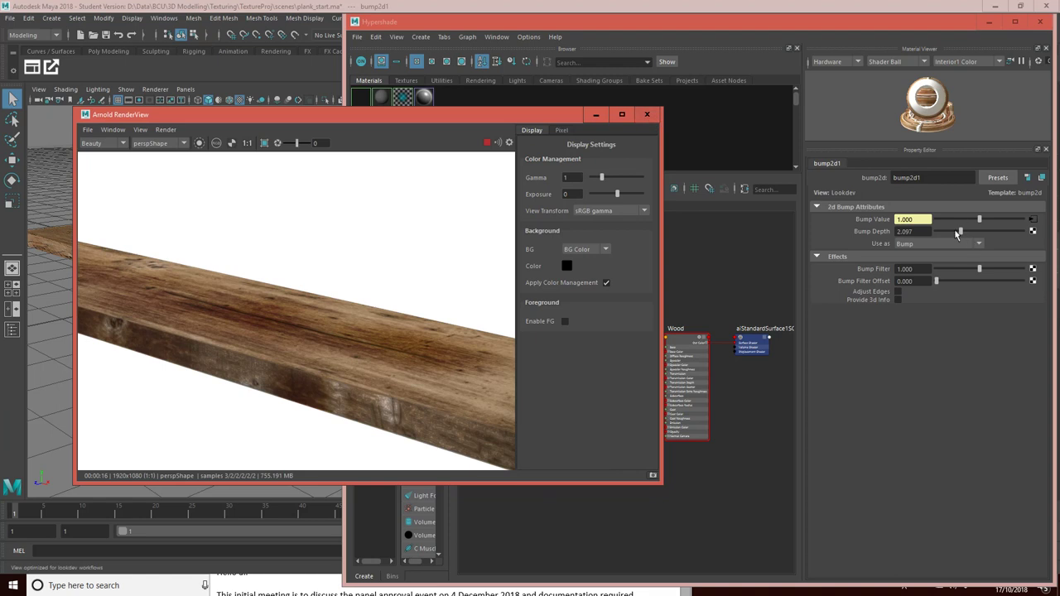
Close the Arnold RenderView and Hypershade, then switch to Photoshop with plankBump.tif
left_click(648, 116)
left_click_drag(947, 23, 942, 35)
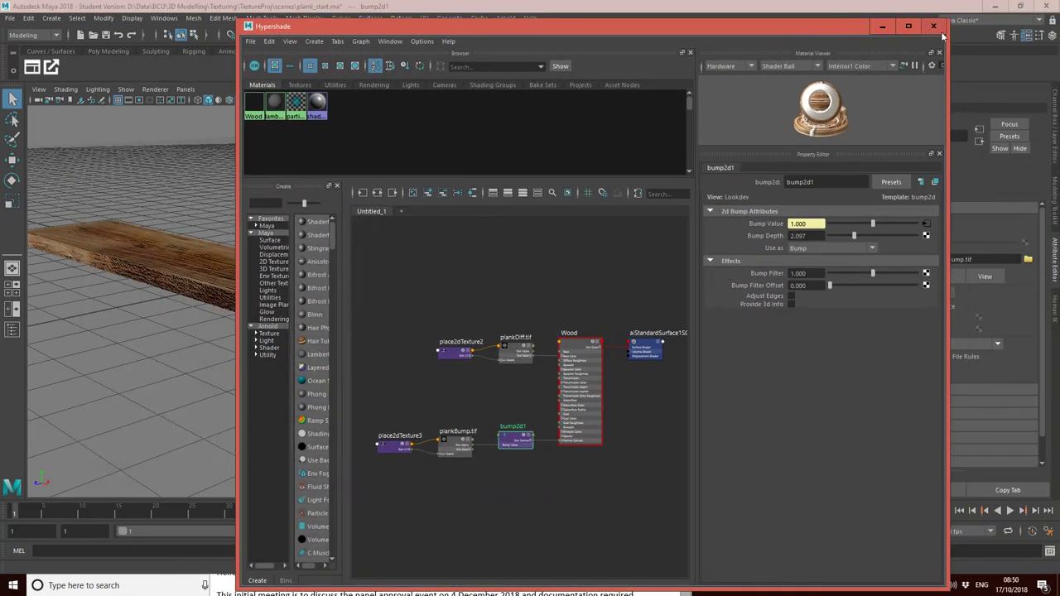
left_click(933, 26)
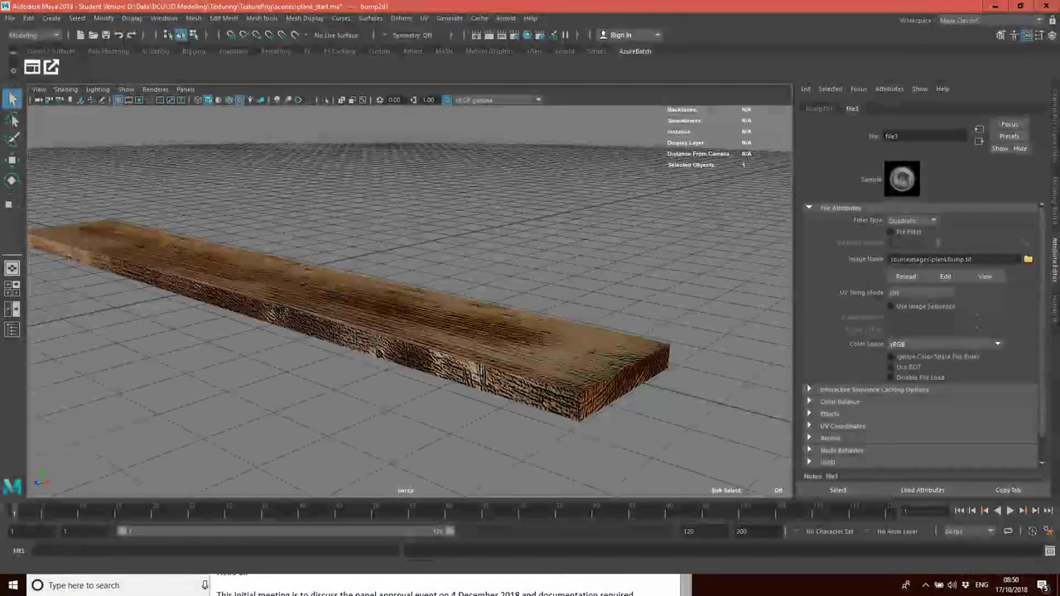
key("super")
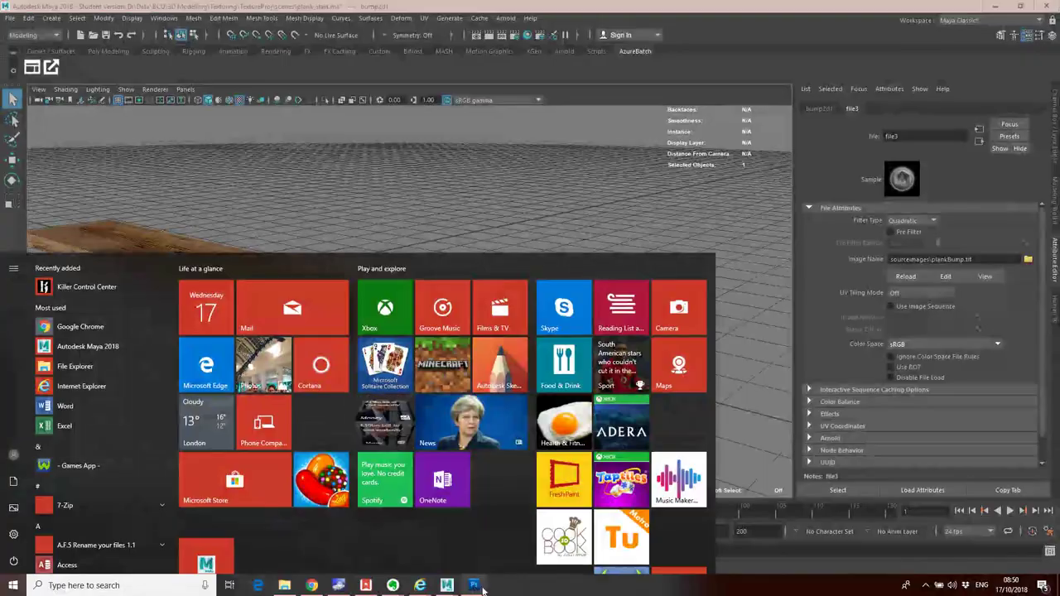
left_click(475, 586)
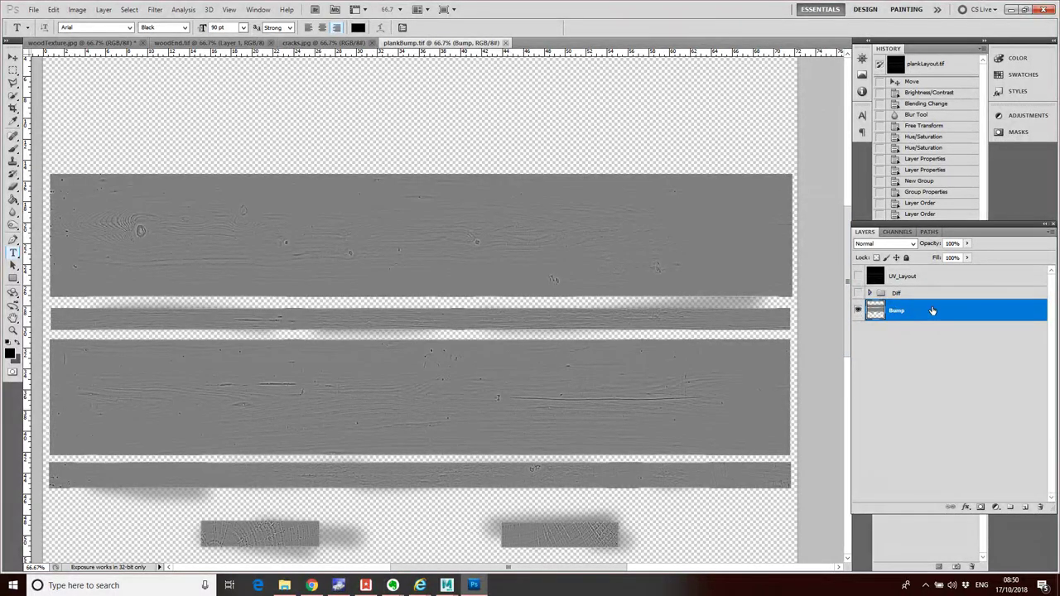
Hide the Bump layer and show and expand the Diff group's wood colour texture
left_click(858, 310)
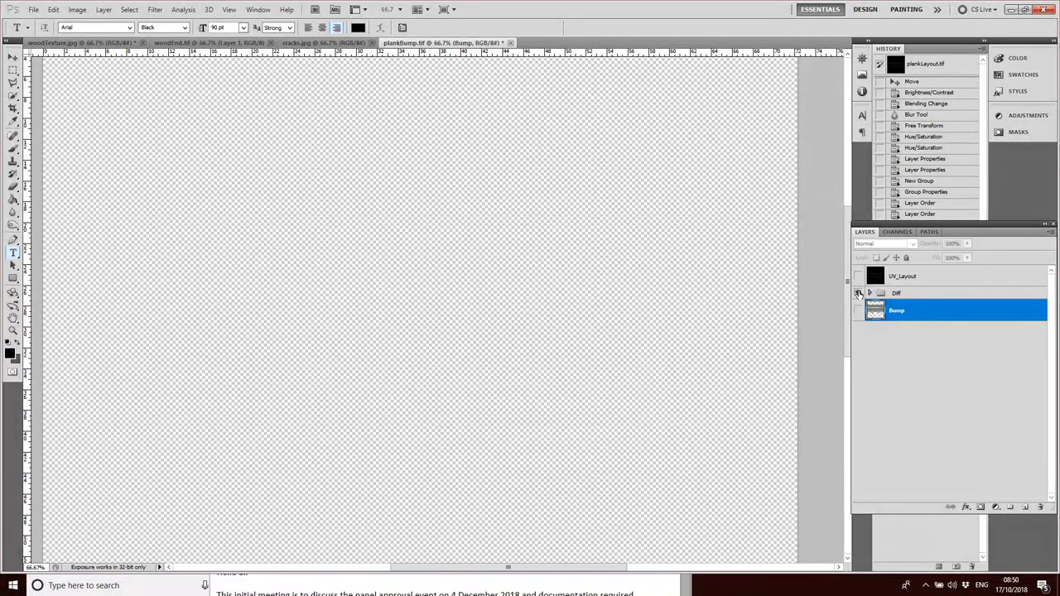
left_click(859, 294)
left_click(869, 294)
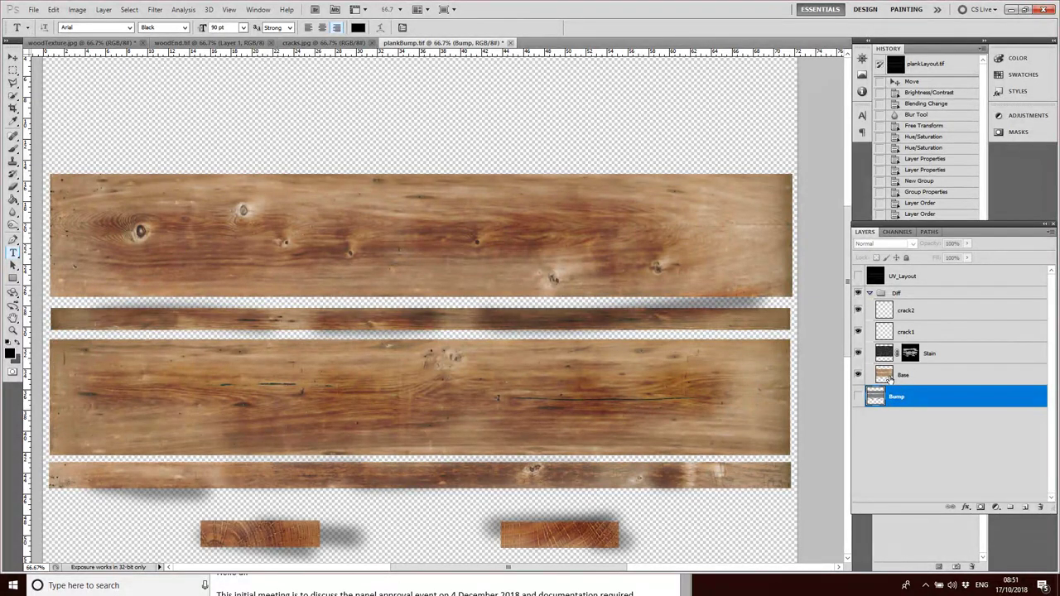
left_click(857, 295)
left_click(858, 295)
Save the document as plankMat.psd in Photoshop format with Maximize Compatibility on
left_click(33, 9)
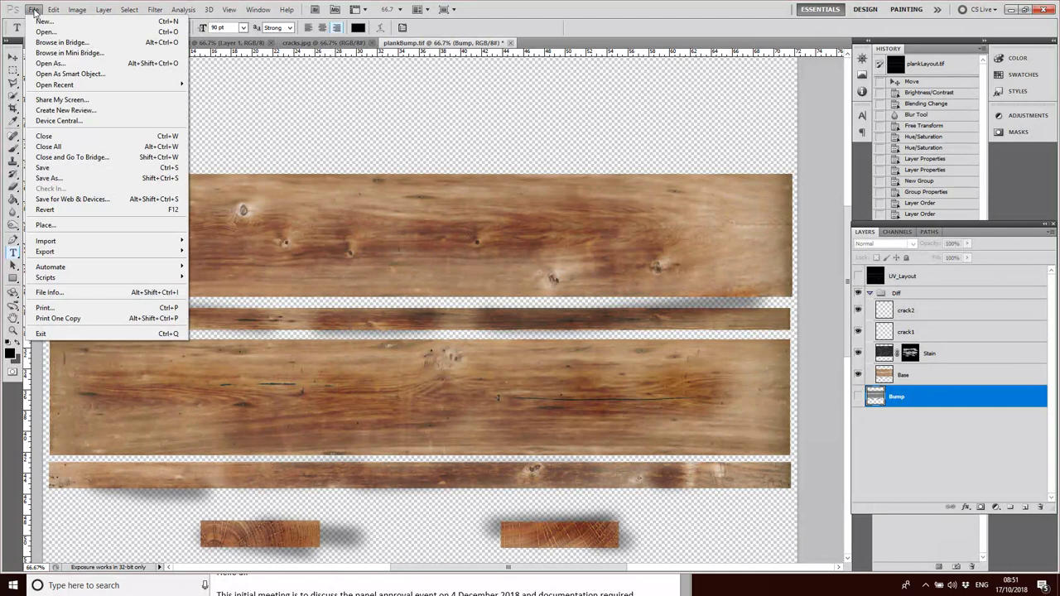
left_click(55, 179)
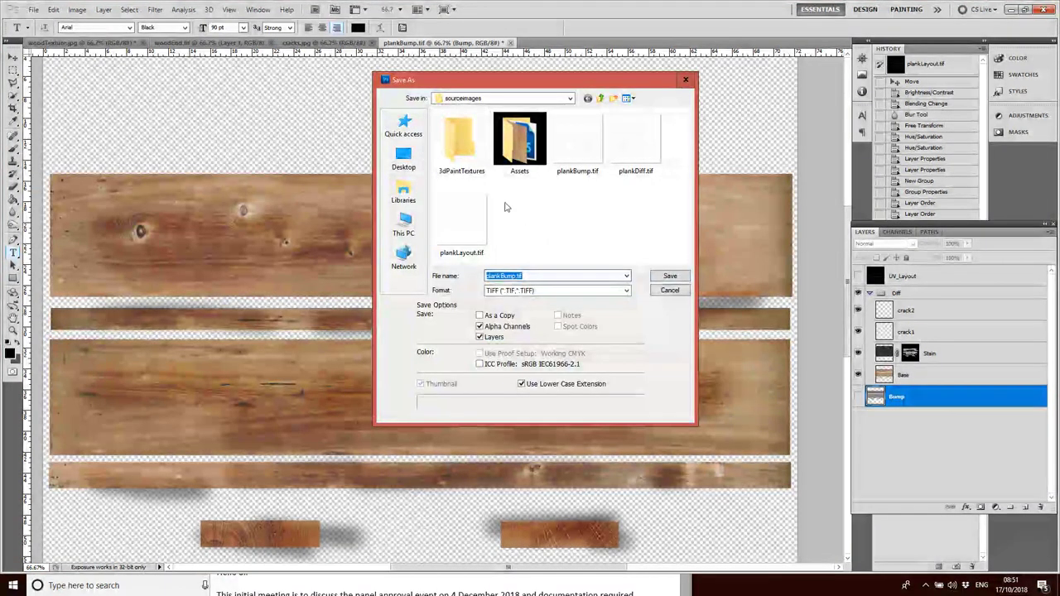
left_click(520, 279)
left_click(528, 291)
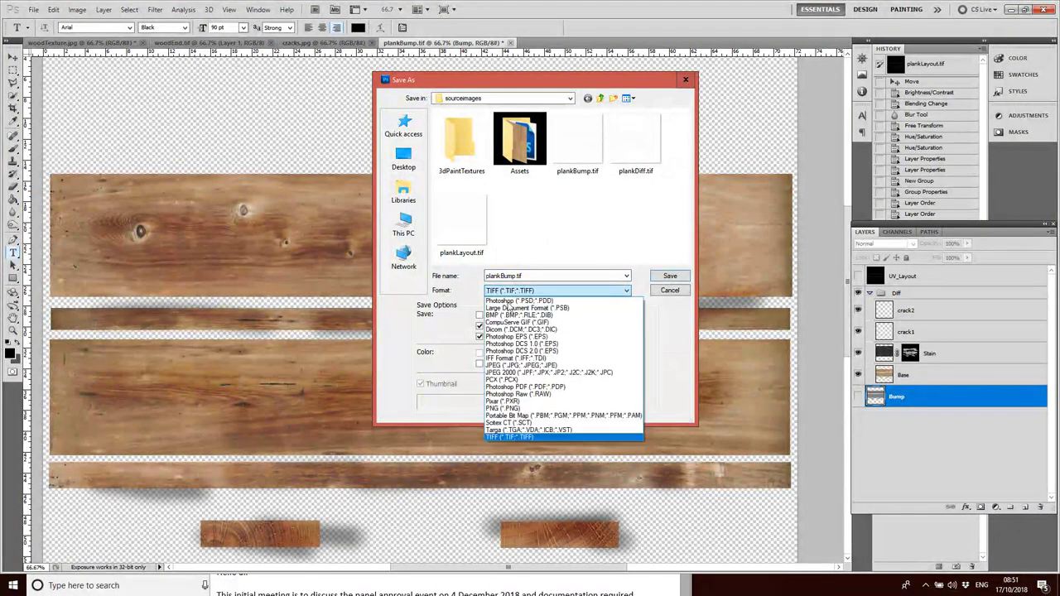
left_click(512, 302)
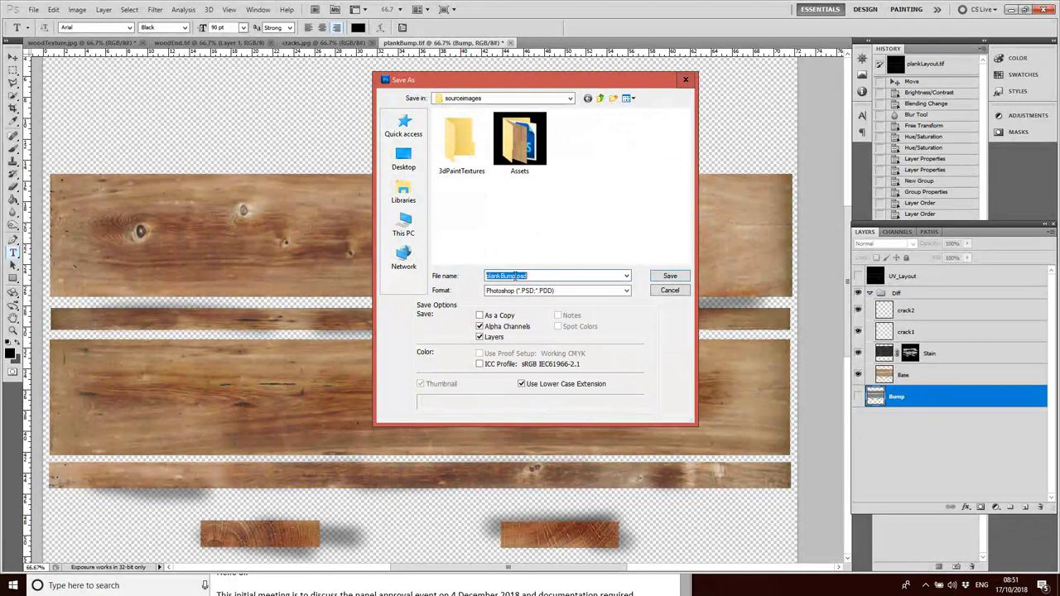
key("BackSpace")
key("BackSpace")
key("BackSpace")
key("BackSpace")
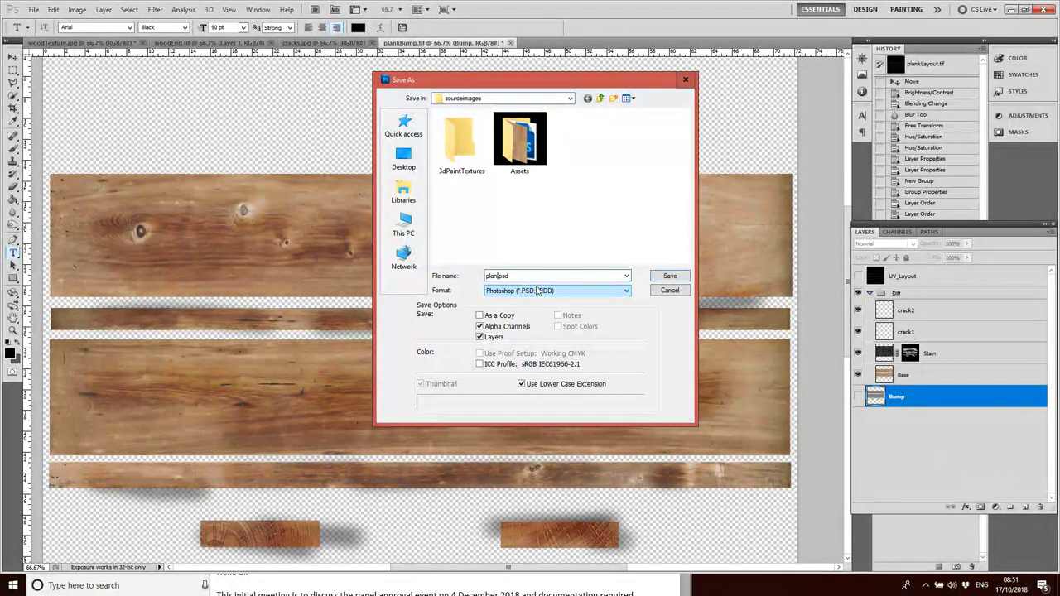
type("kMat")
left_click(669, 276)
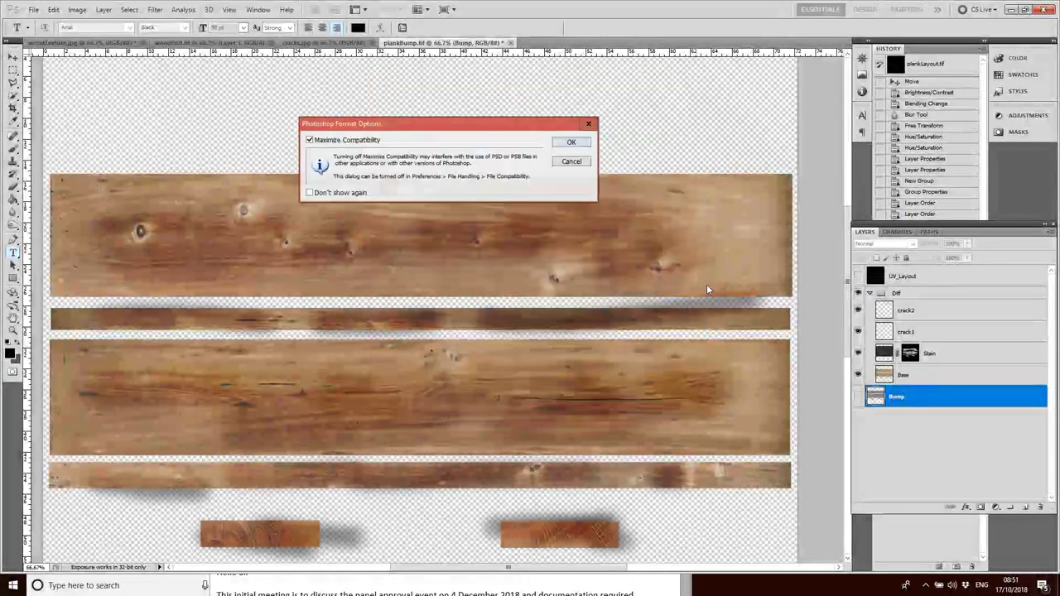
left_click(570, 142)
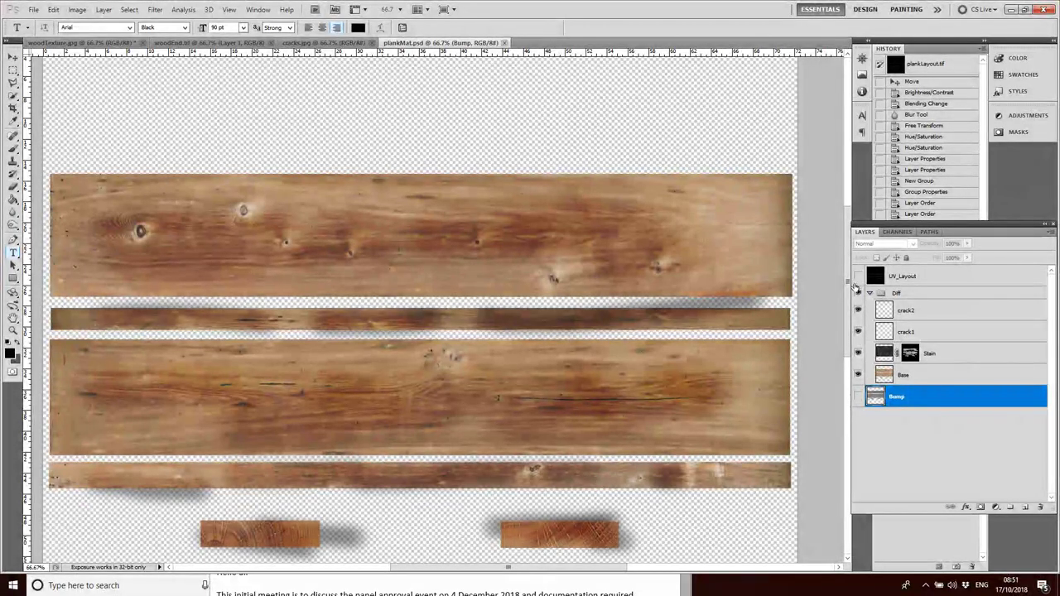
Toggle the Diff group's visibility and expand and collapse it to review its layers
left_click(859, 295)
left_click(870, 294)
left_click(858, 293)
left_click(858, 294)
left_click(858, 294)
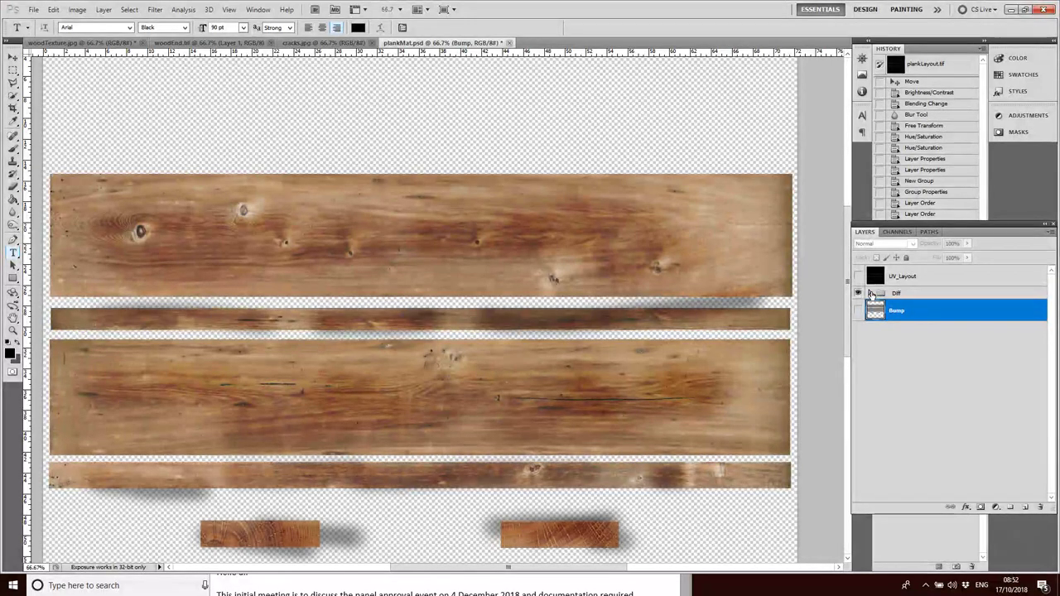
left_click(871, 294)
left_click(871, 294)
left_click(871, 295)
left_click(872, 295)
Duplicate the Diff group as Diff copy
left_click(896, 295)
right_click(897, 294)
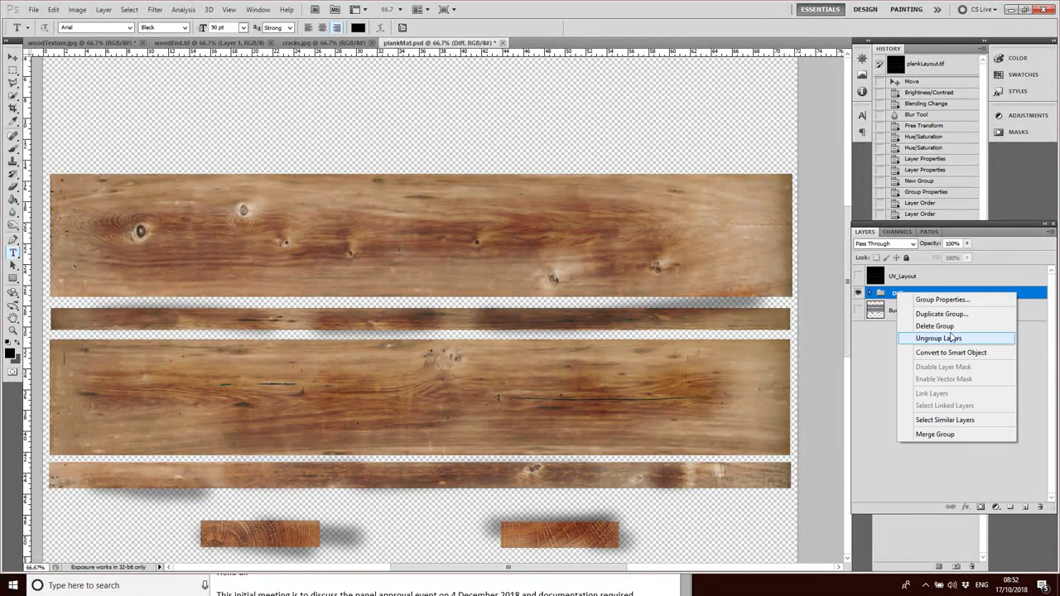
left_click(927, 310)
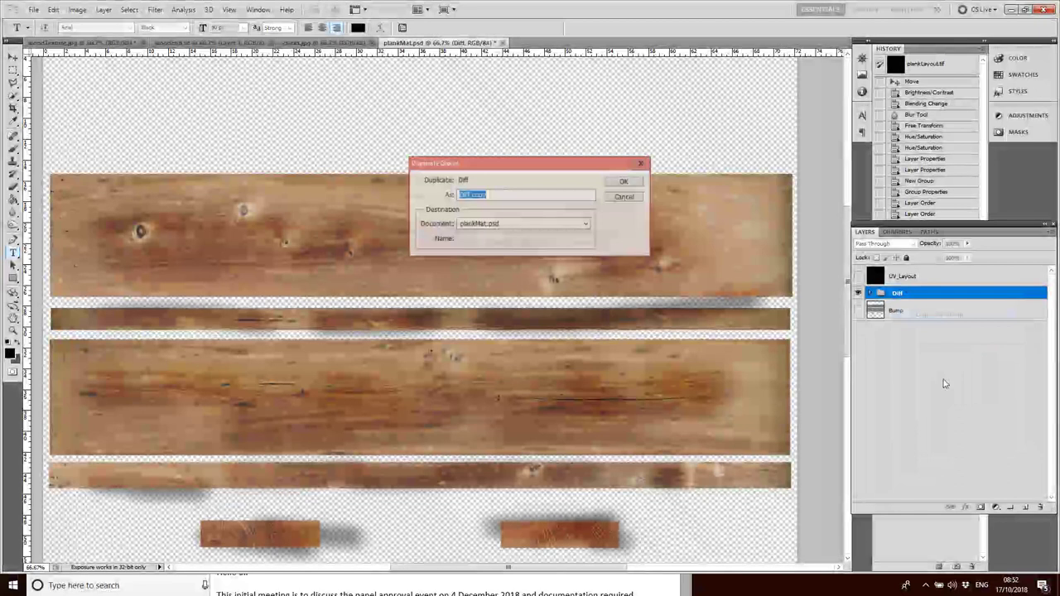
left_click(623, 181)
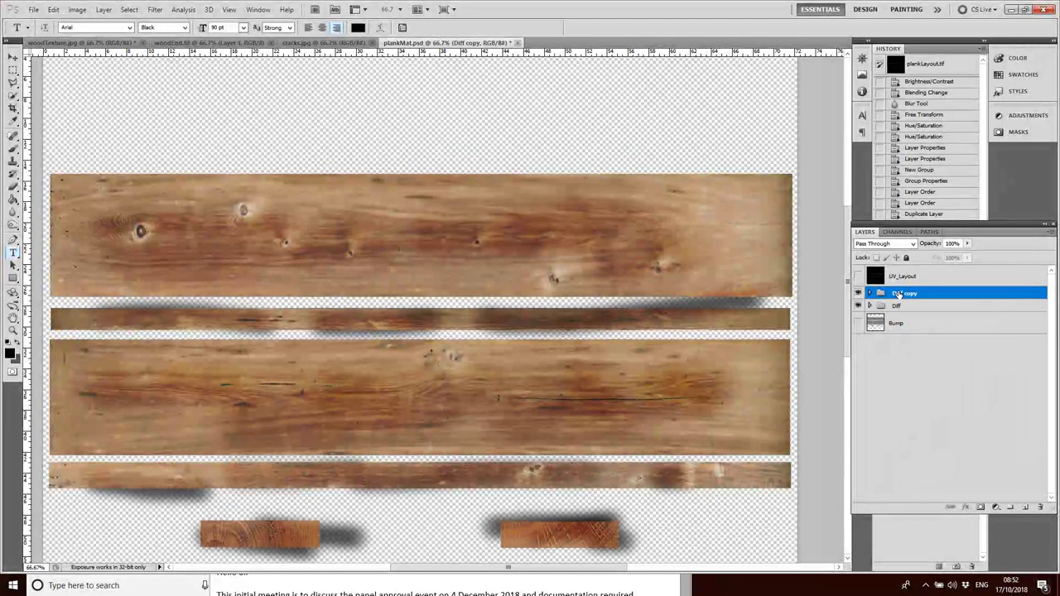
Move Diff copy below Bump, merge it into one layer and rename it Spec
left_click_drag(898, 295, 905, 331)
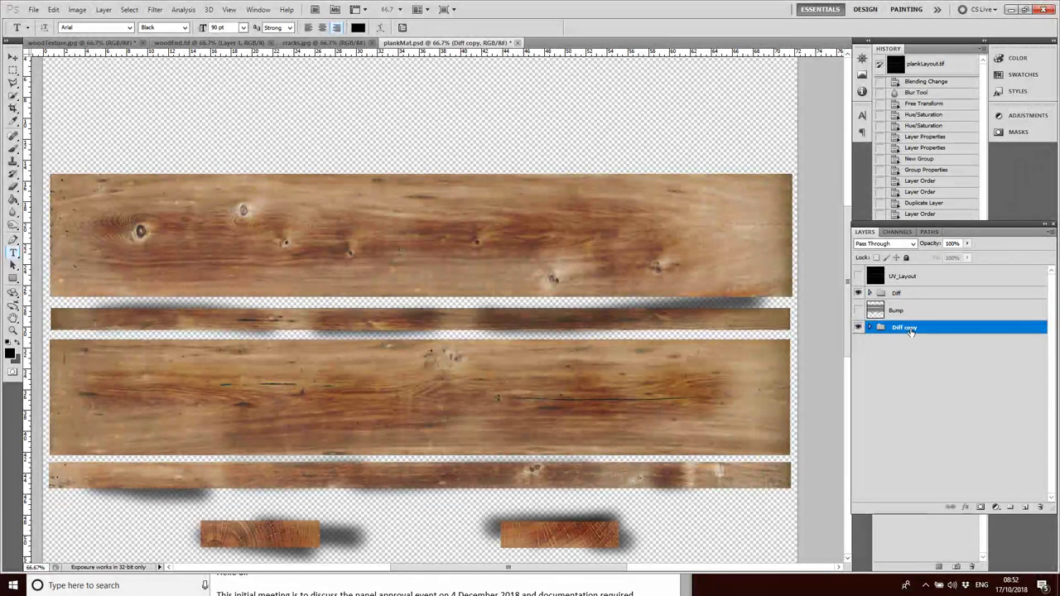
right_click(911, 332)
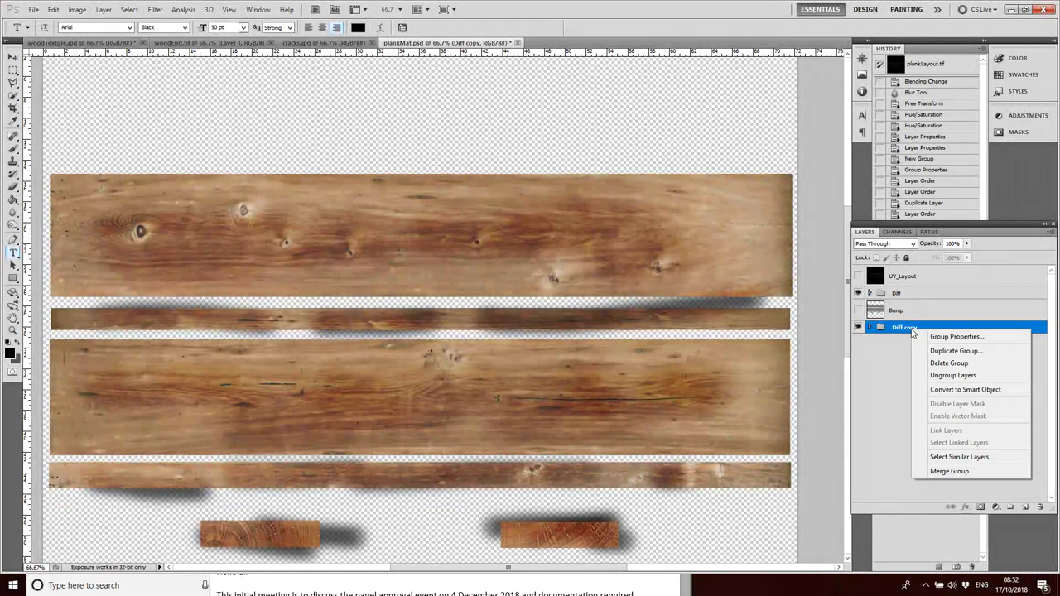
left_click(951, 472)
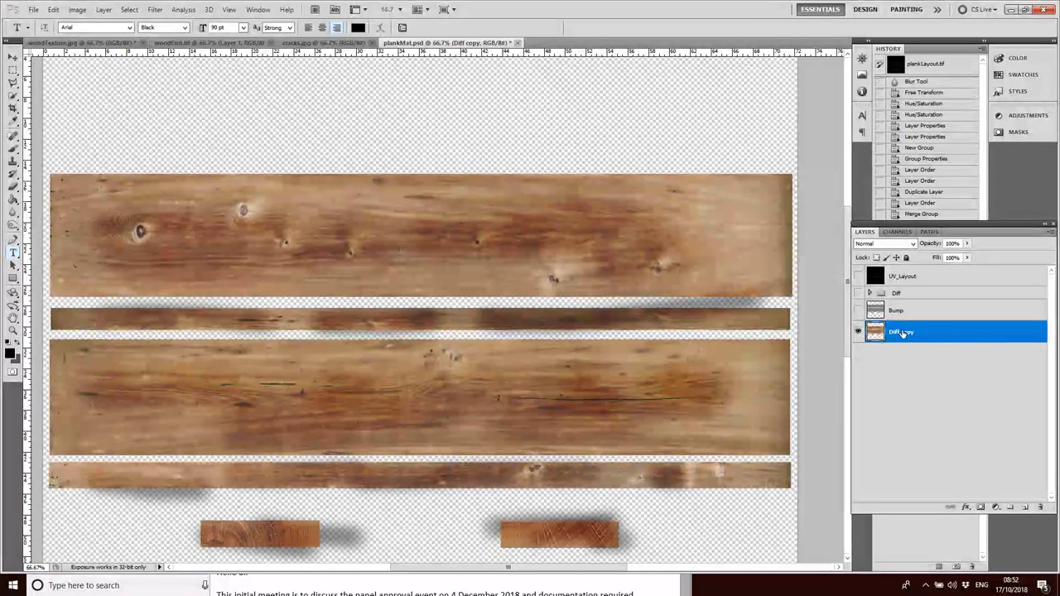
double_click(909, 333)
type("Spec")
key("Return")
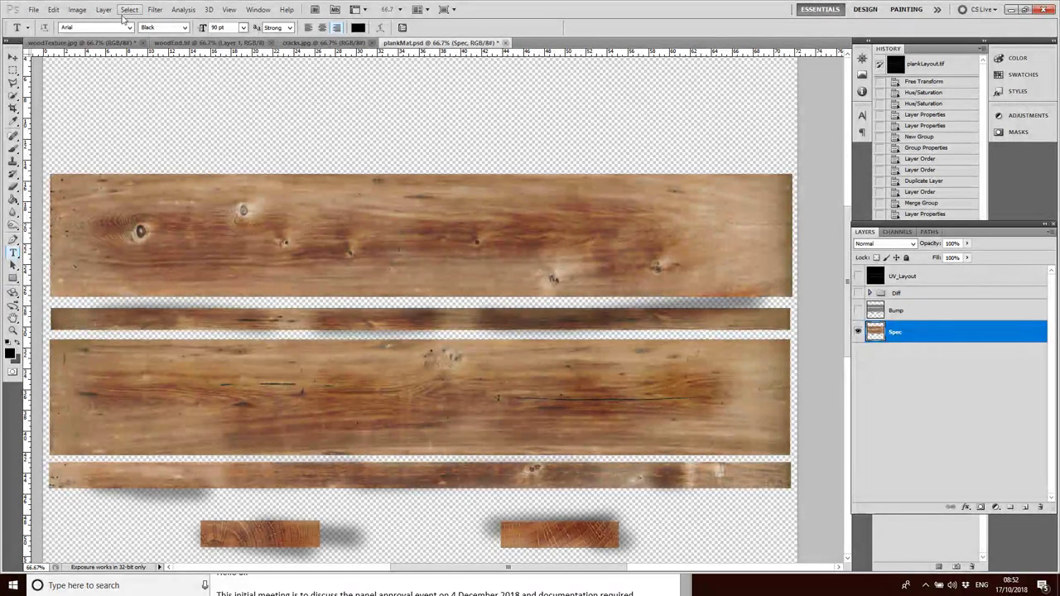
Desaturate the Spec layer to greyscale with Hue/Saturation at Saturation -100
left_click(83, 12)
mouse_move(162, 38)
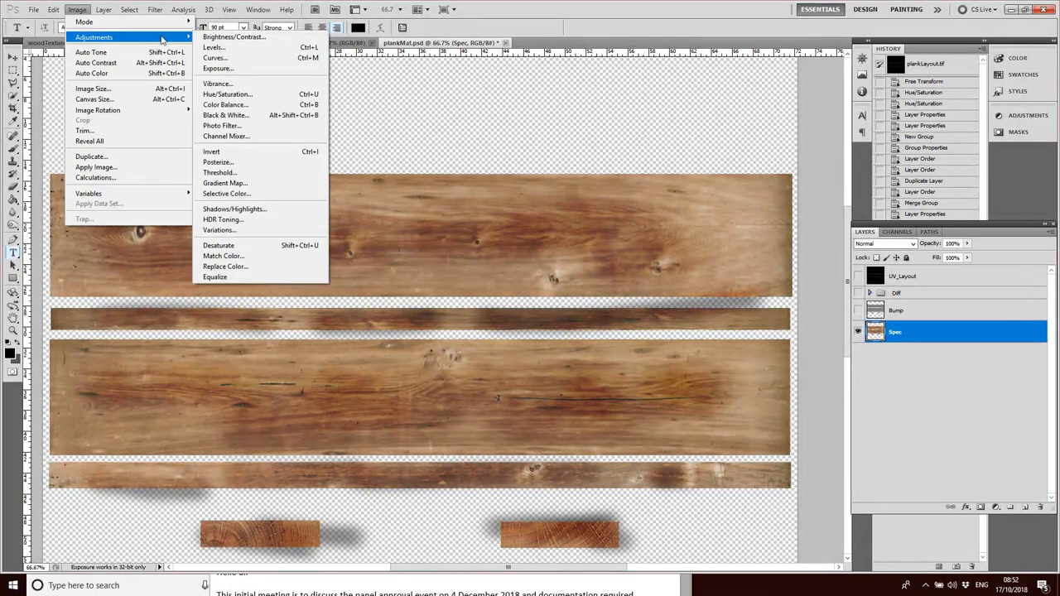
left_click(231, 94)
left_click_drag(807, 400, 729, 404)
key("Return")
key("t")
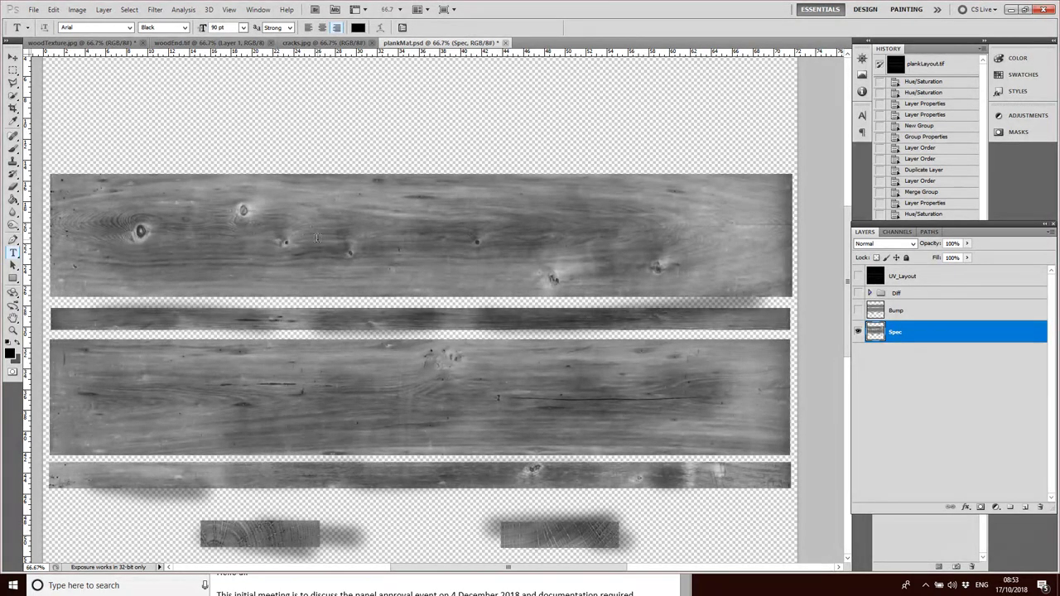
Add Layer 1 above Spec and fill a rectangle over the planks with black
left_click(1024, 507)
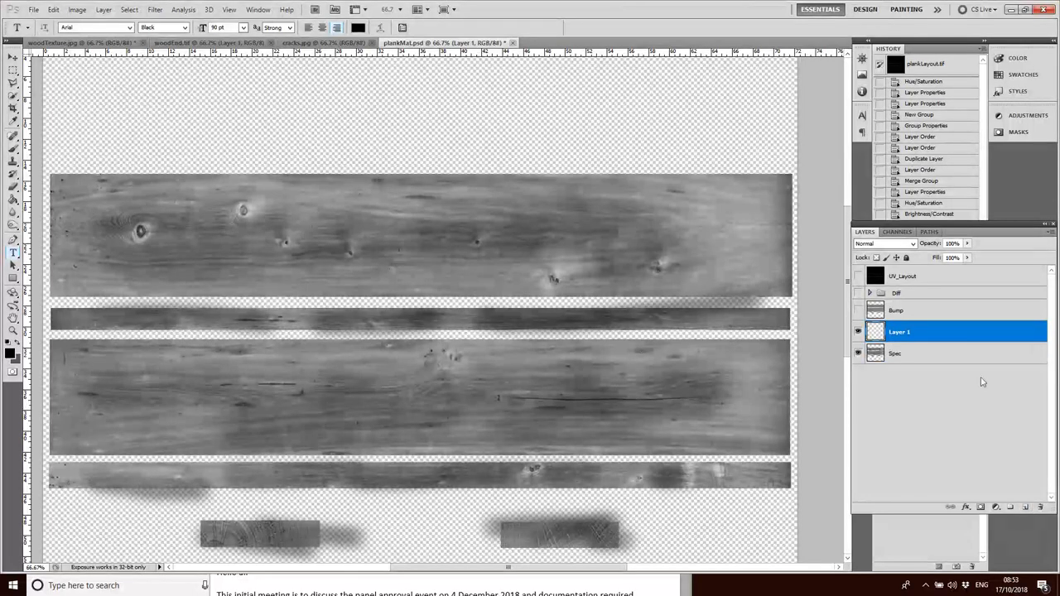
left_click(13, 71)
left_click_drag(53, 111, 795, 458)
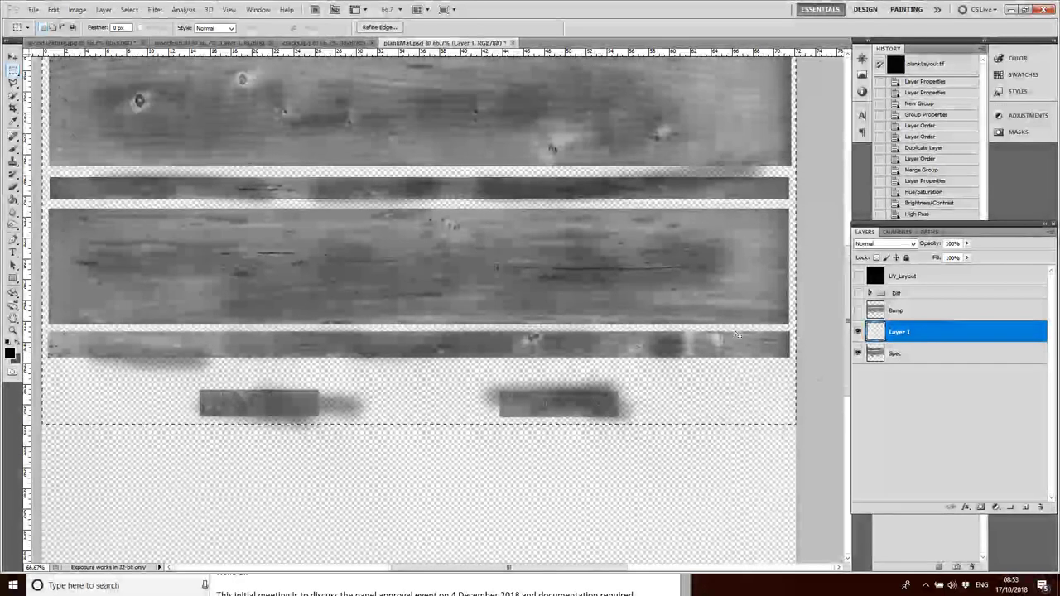
scroll(601, 215, "up", 1)
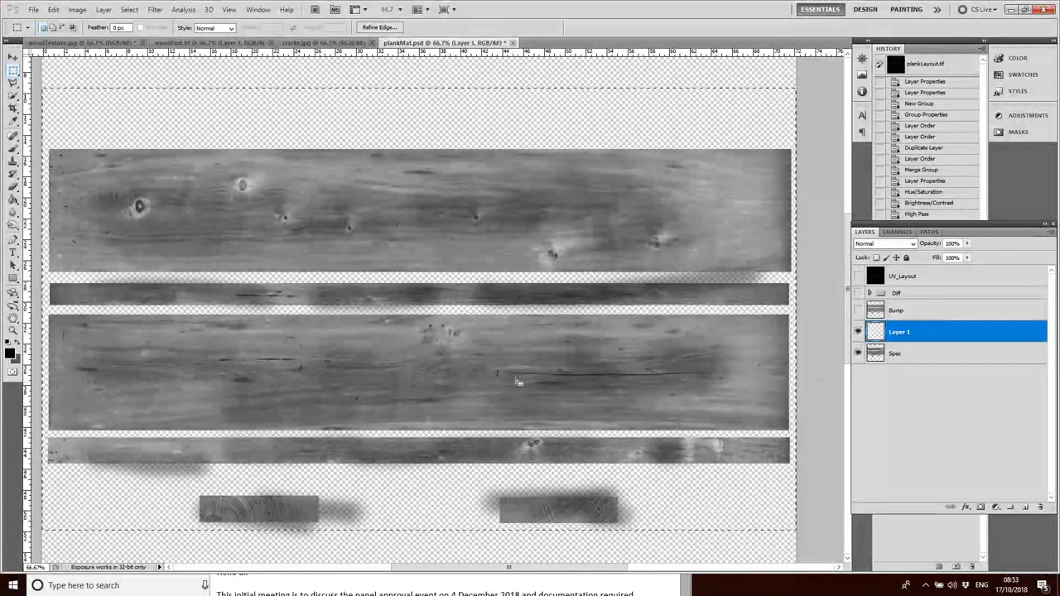
left_click(10, 354)
left_click(164, 100)
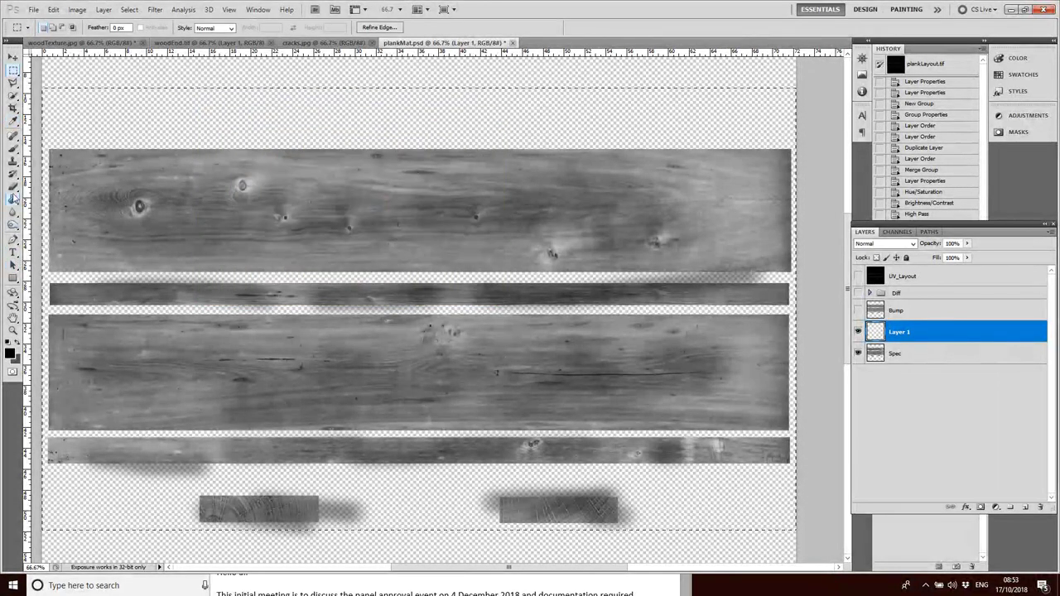
left_click_drag(12, 202, 63, 210)
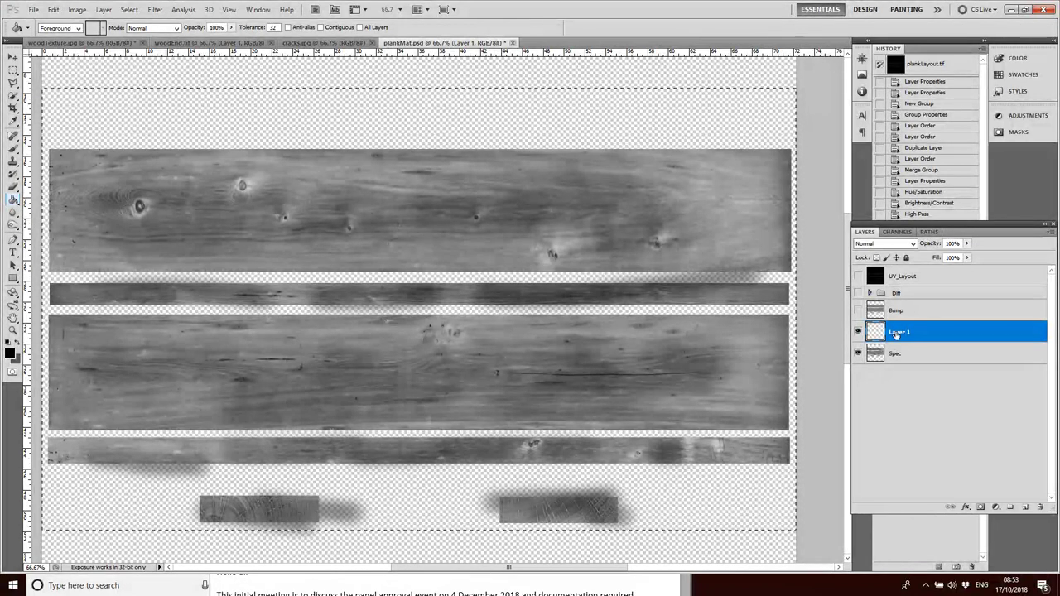
left_click(430, 121)
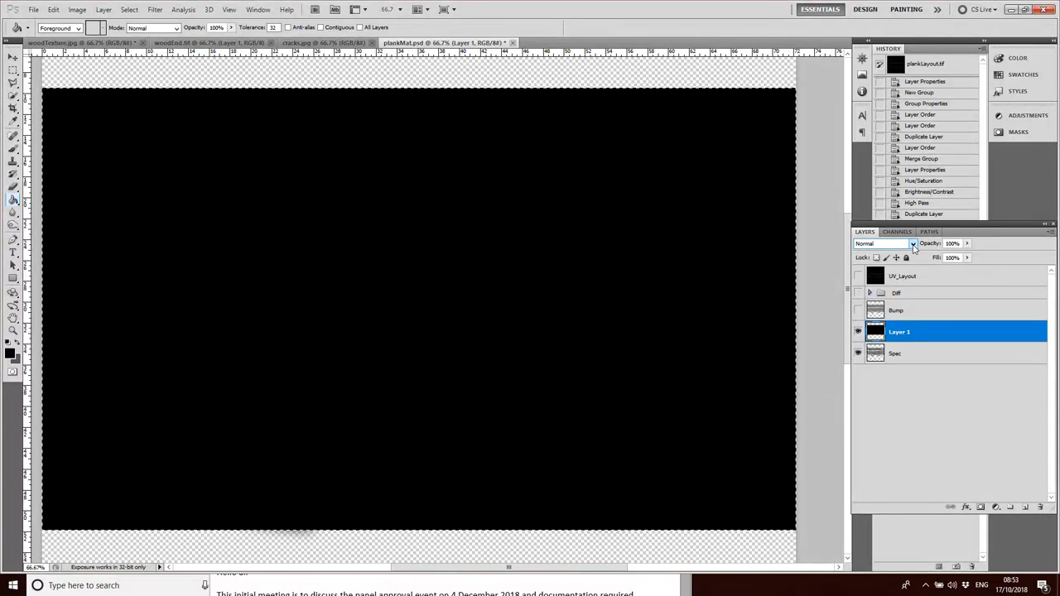
Set Layer 1's opacity to 73% to darken the planks
left_click(966, 258)
mouse_move(967, 258)
left_mouse_down()
mouse_move(945, 257)
mouse_move(956, 258)
left_mouse_up()
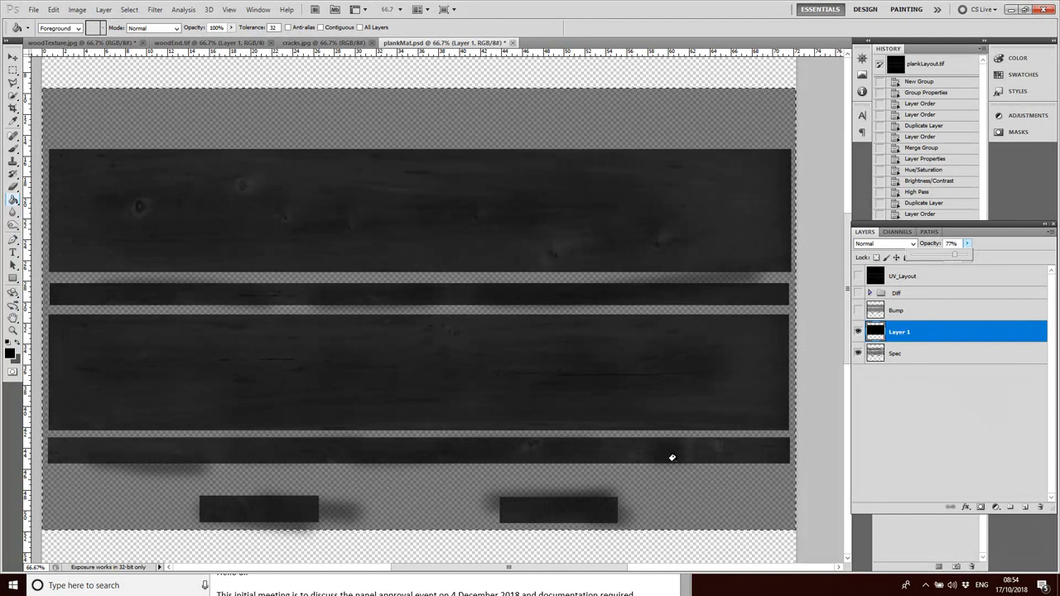
left_click_drag(956, 257, 952, 258)
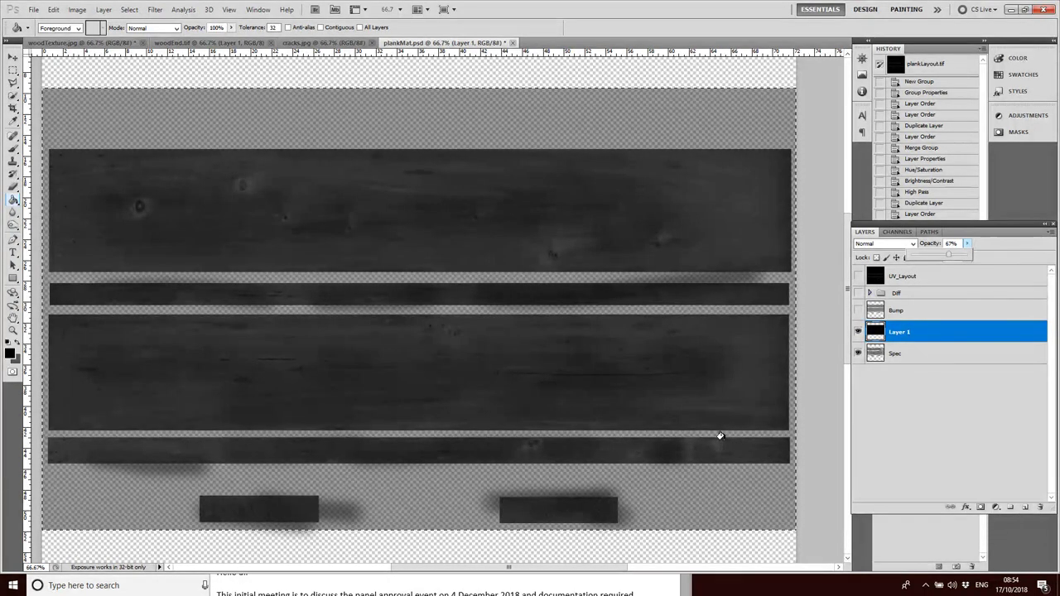
left_click(34, 10)
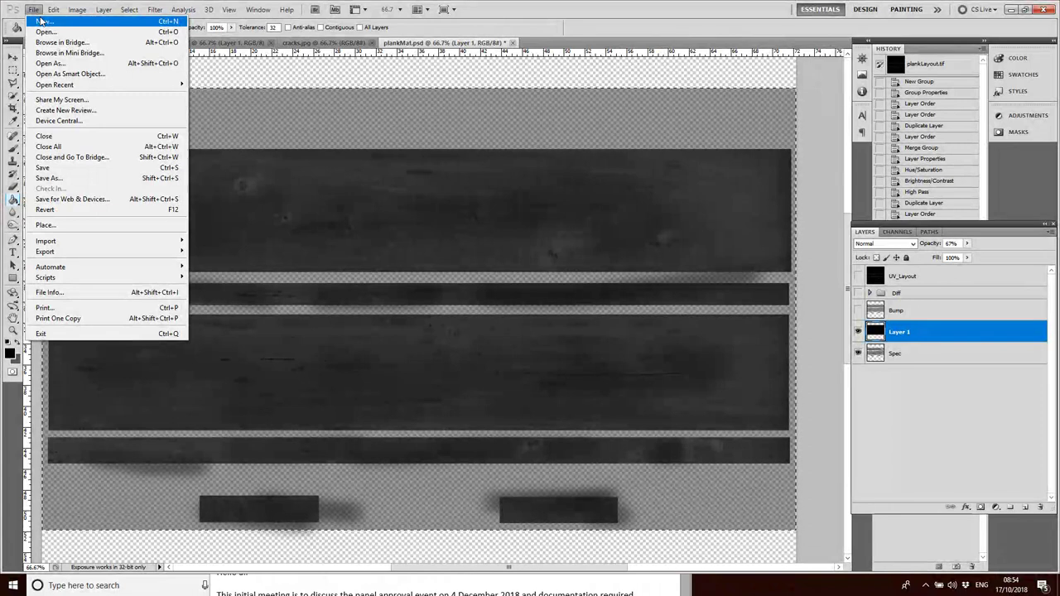
left_click(965, 245)
left_click_drag(967, 258, 972, 259)
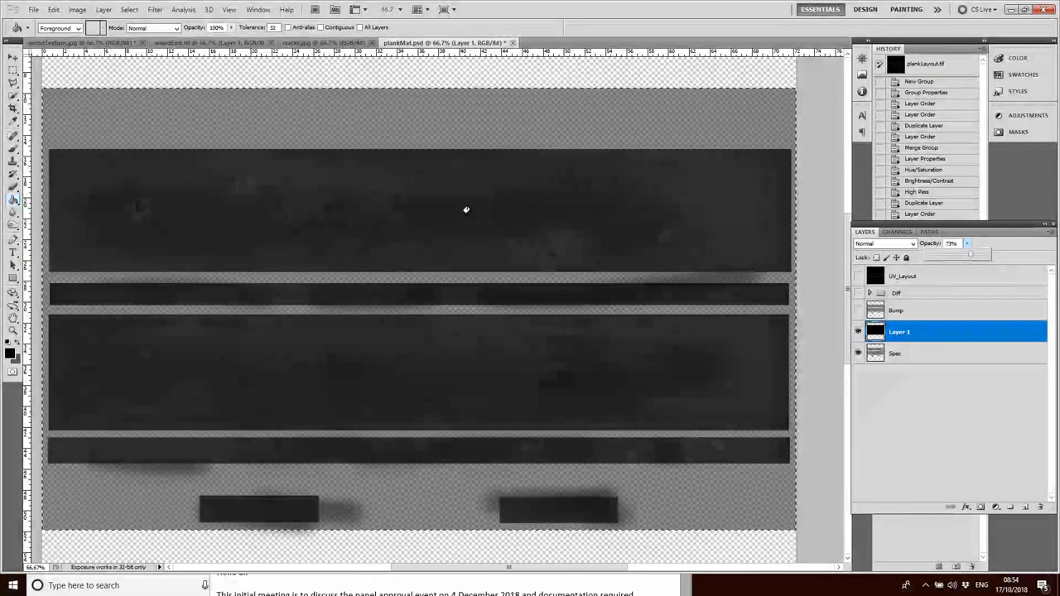
Save the document as TIFF plankSpec.tif, keeping layers and accepting the file-size warning
left_click(36, 10)
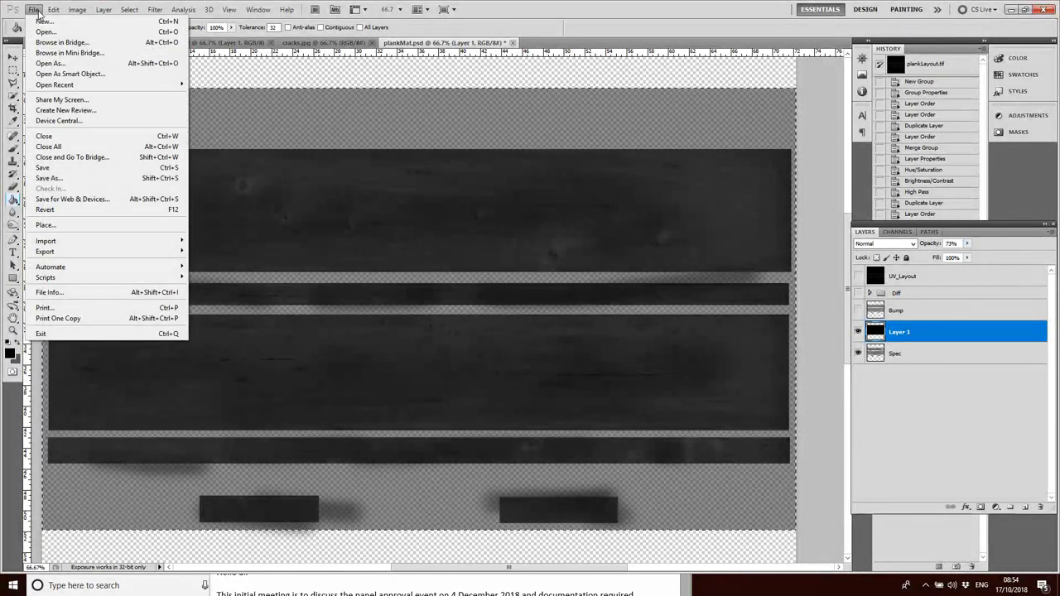
left_click(74, 181)
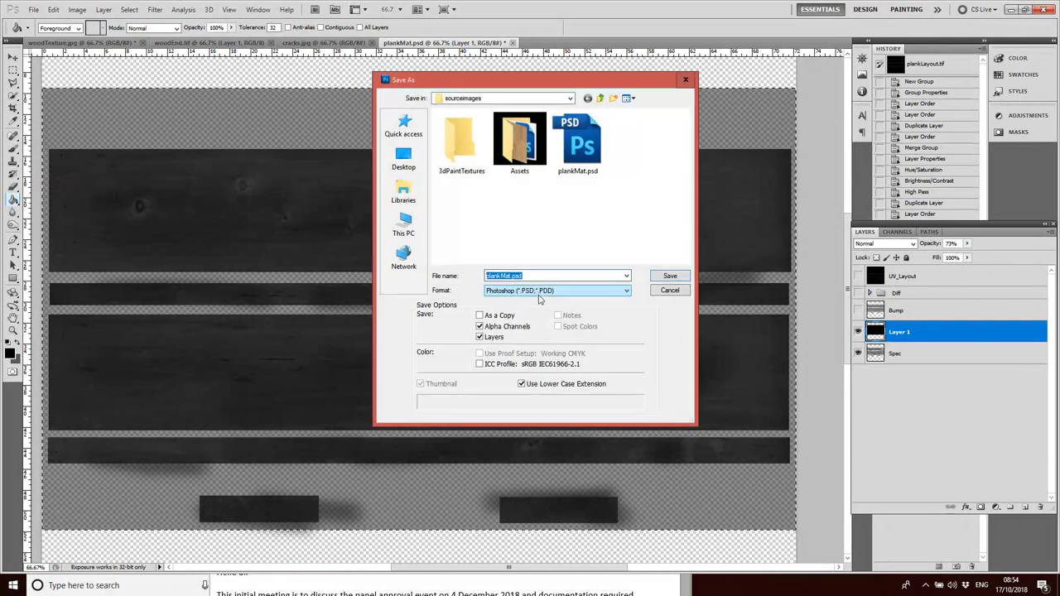
left_click(510, 276)
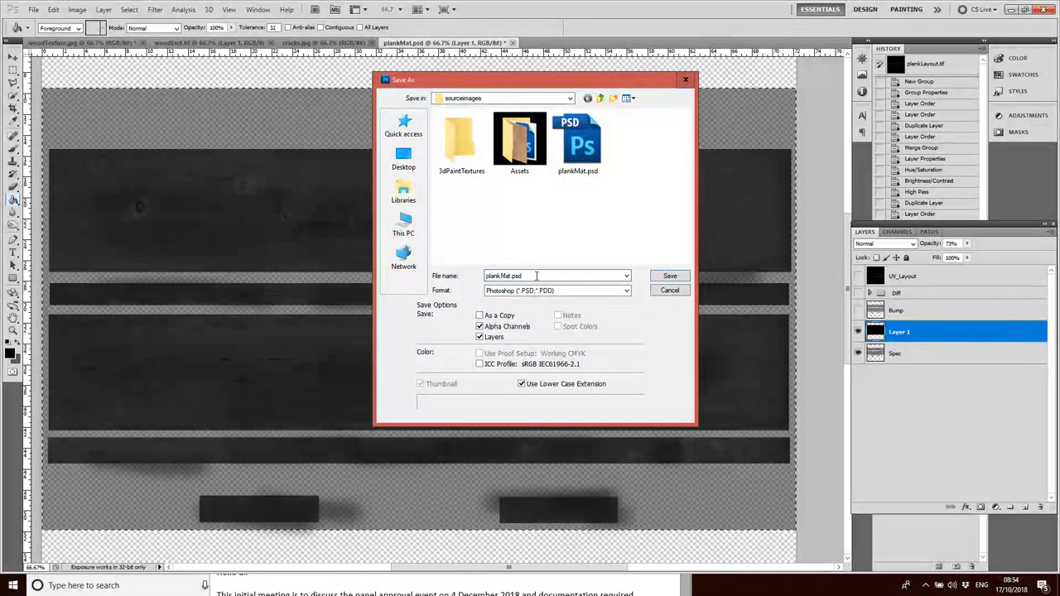
left_click(549, 291)
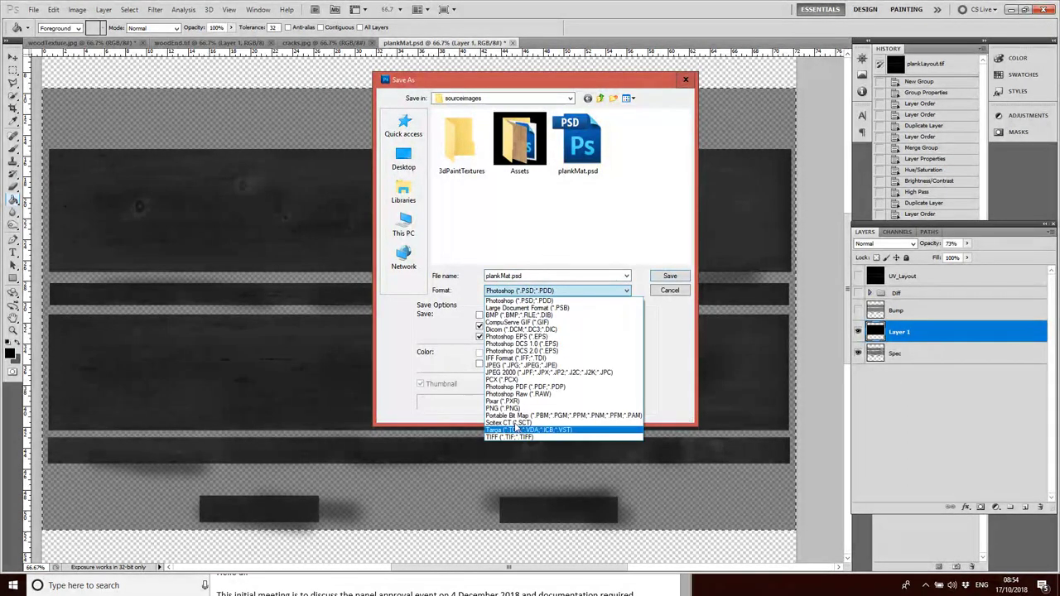
left_click(509, 437)
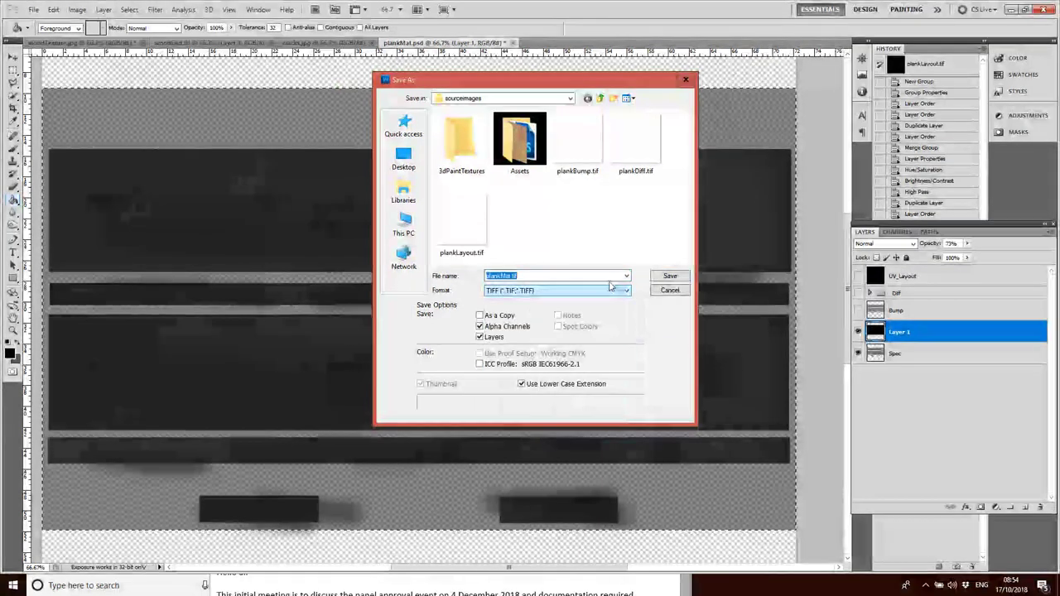
key("Right")
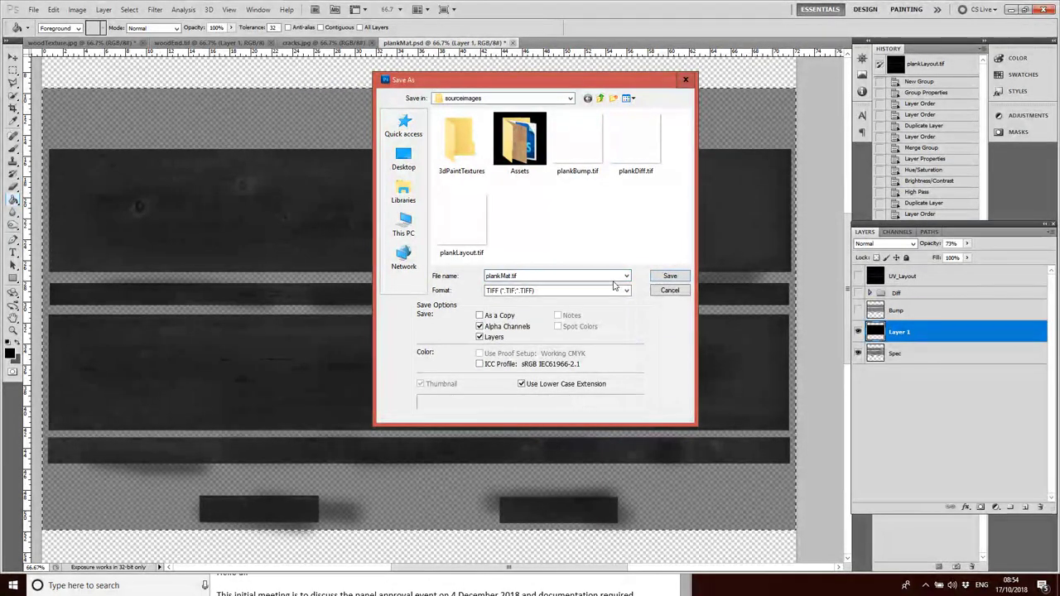
key("BackSpace")
key("BackSpace")
key("BackSpace")
type("Spec")
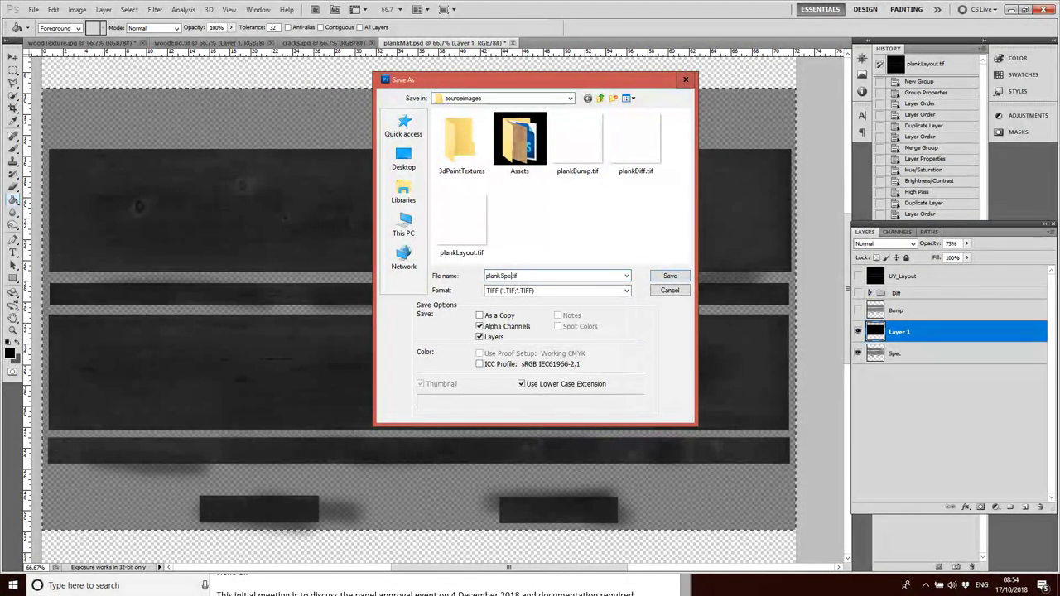
key("Return")
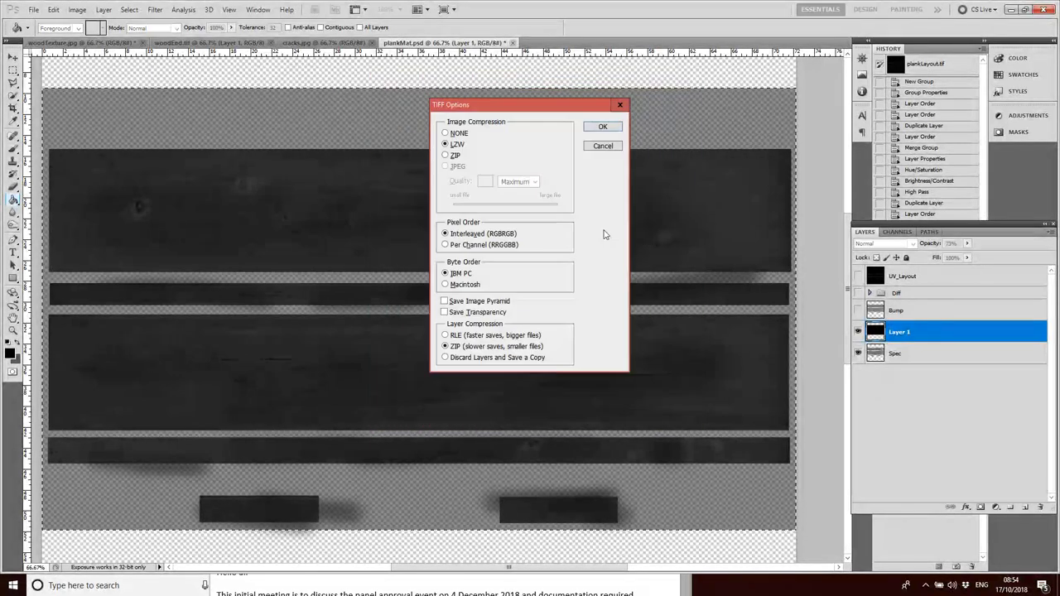
left_click(602, 128)
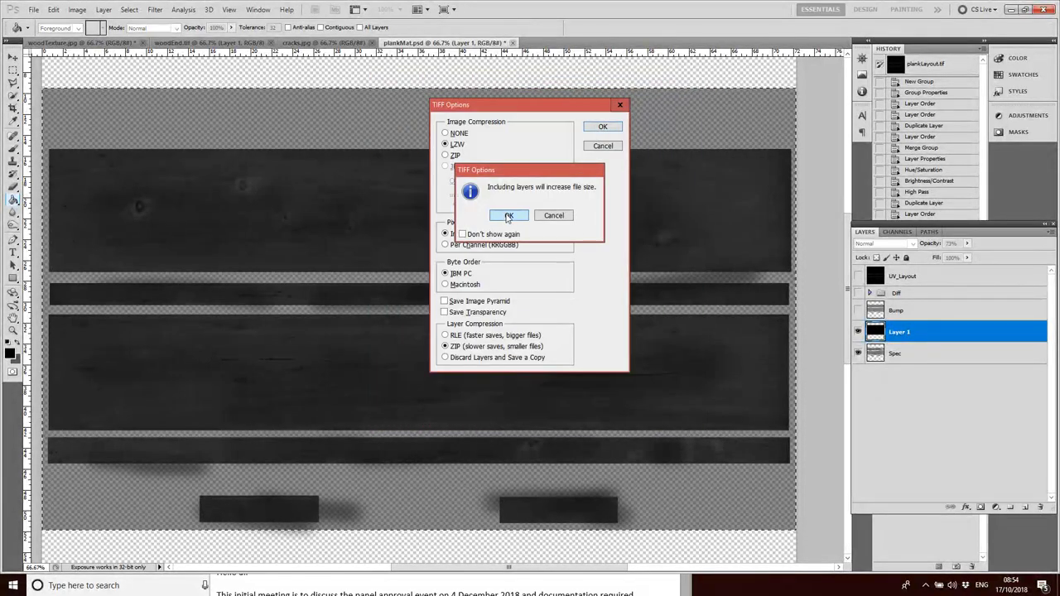
key("Return")
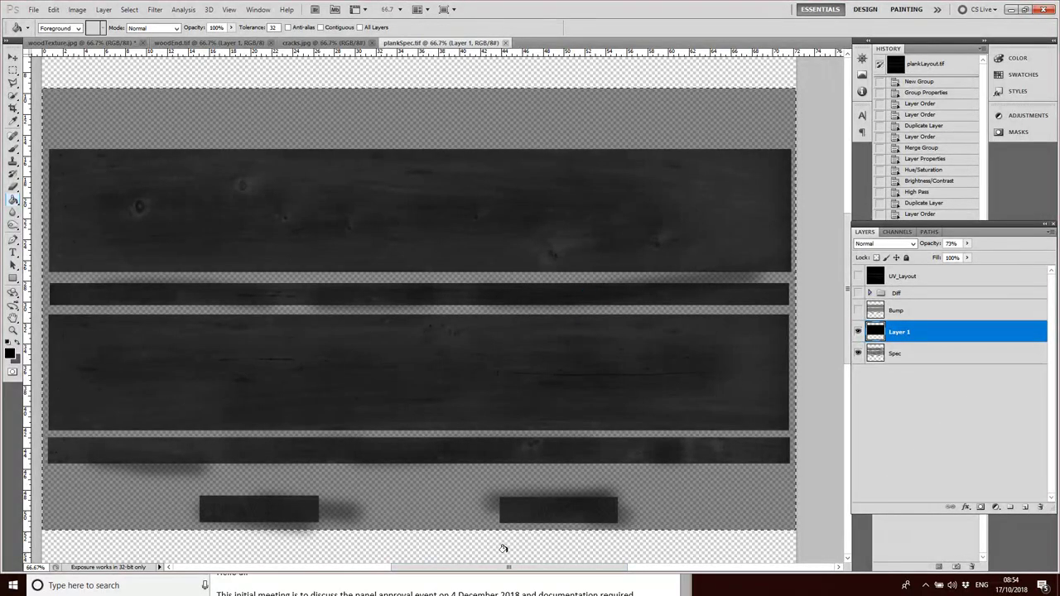
In Maya, show the plank's Wood material attributes
key("super")
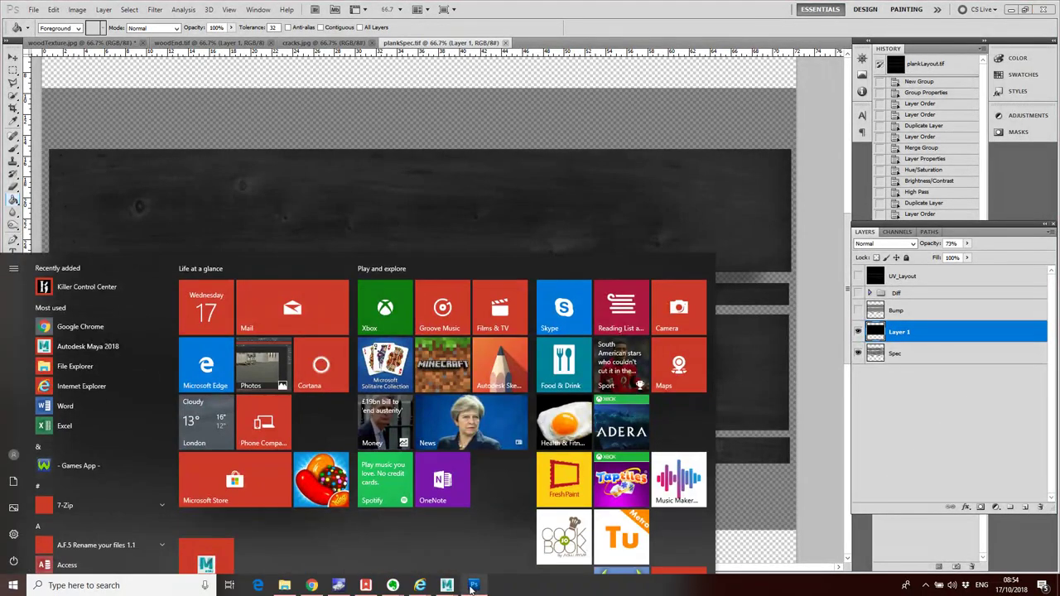
mouse_move(446, 585)
left_click(493, 542)
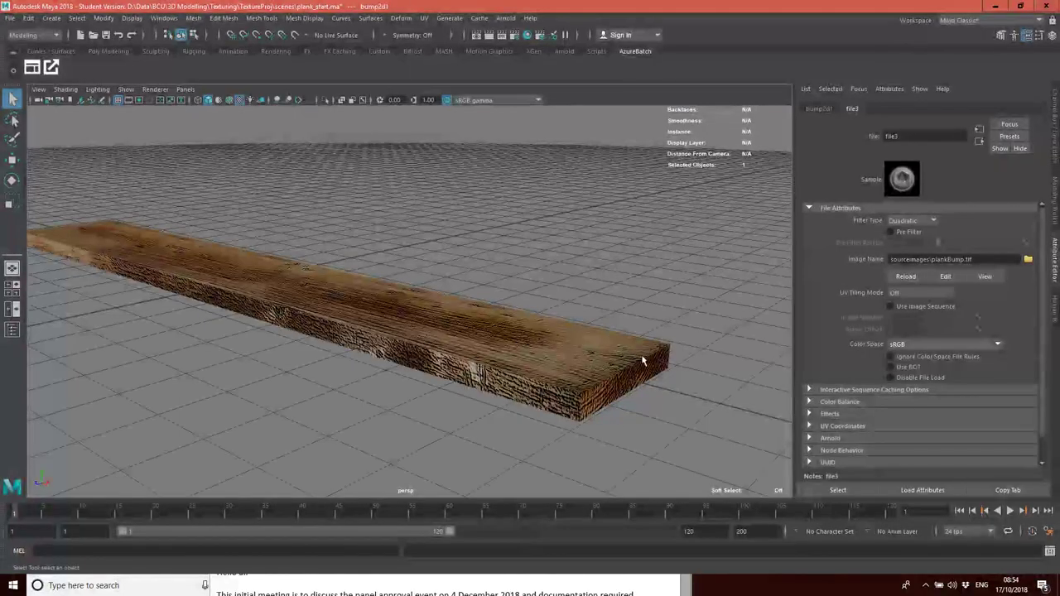
left_click(557, 342)
right_click(556, 342)
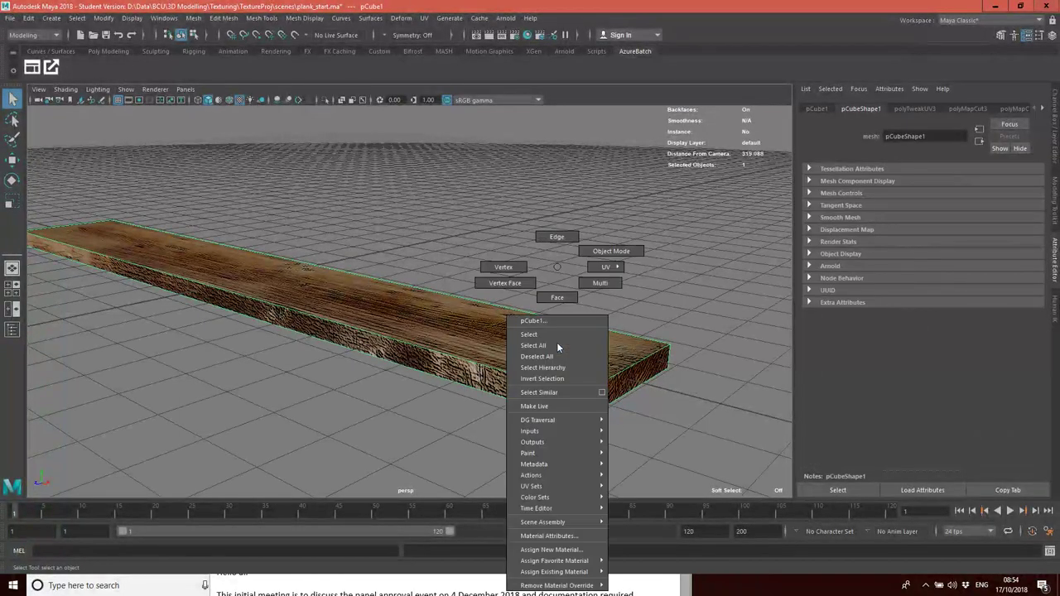
left_click(571, 538)
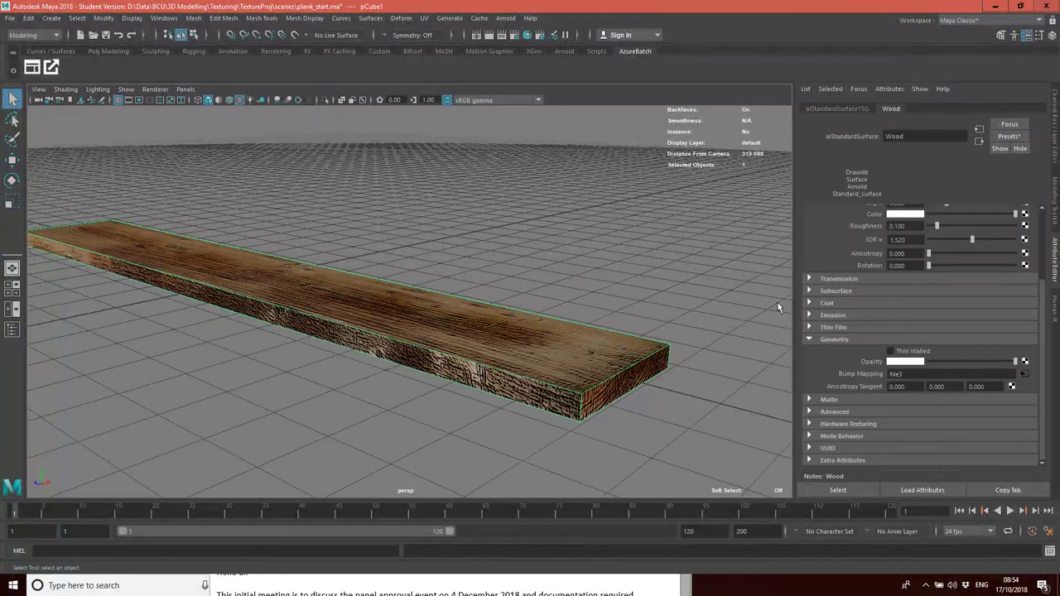
scroll(902, 265, "up", 3)
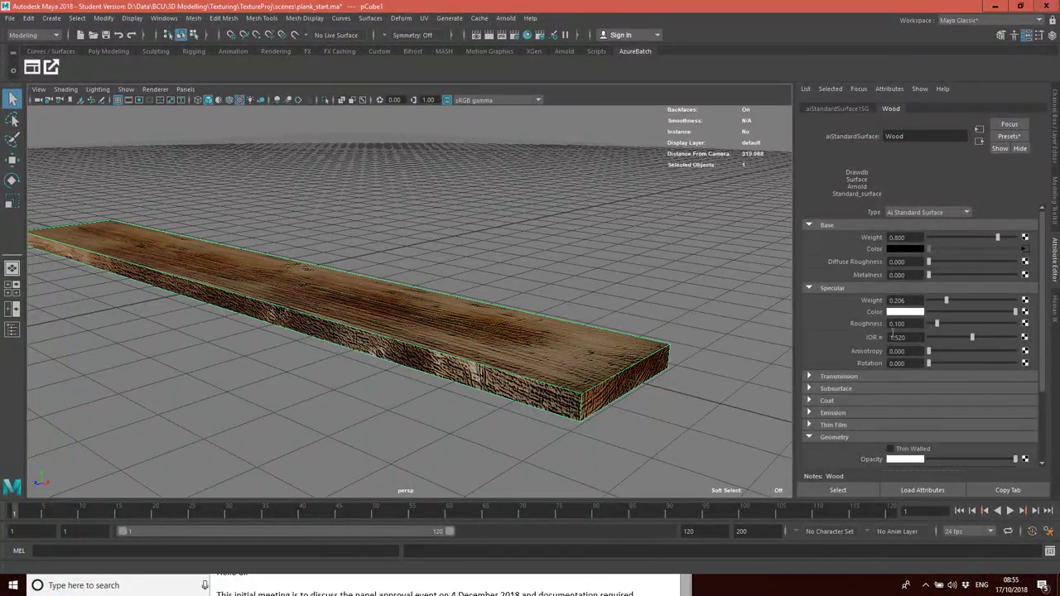
Map Specular Color to a File texture loading sourceimages/plankSpec.tif
left_click(1026, 311)
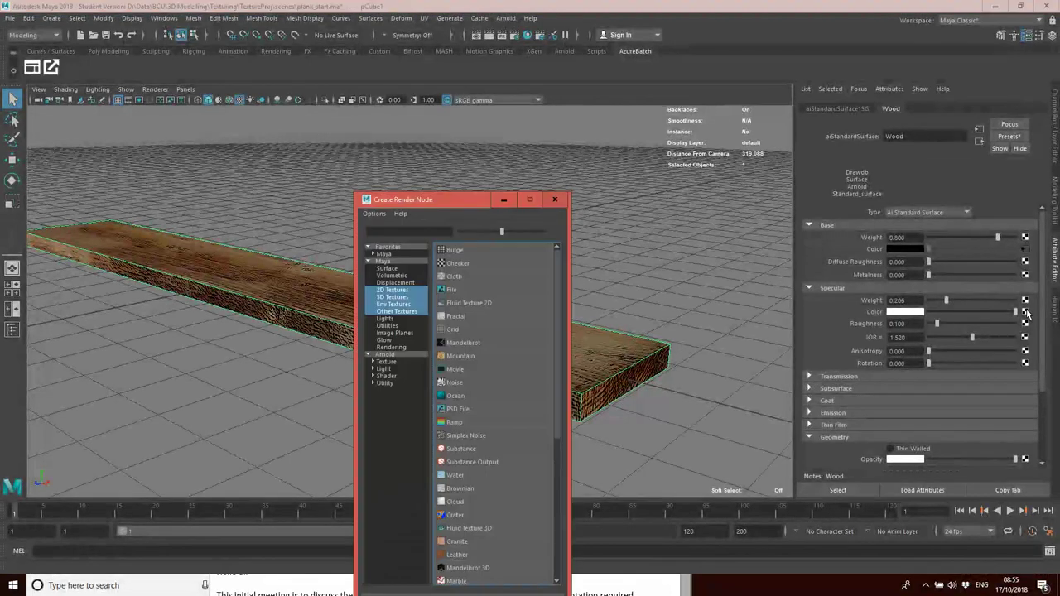
left_click(452, 290)
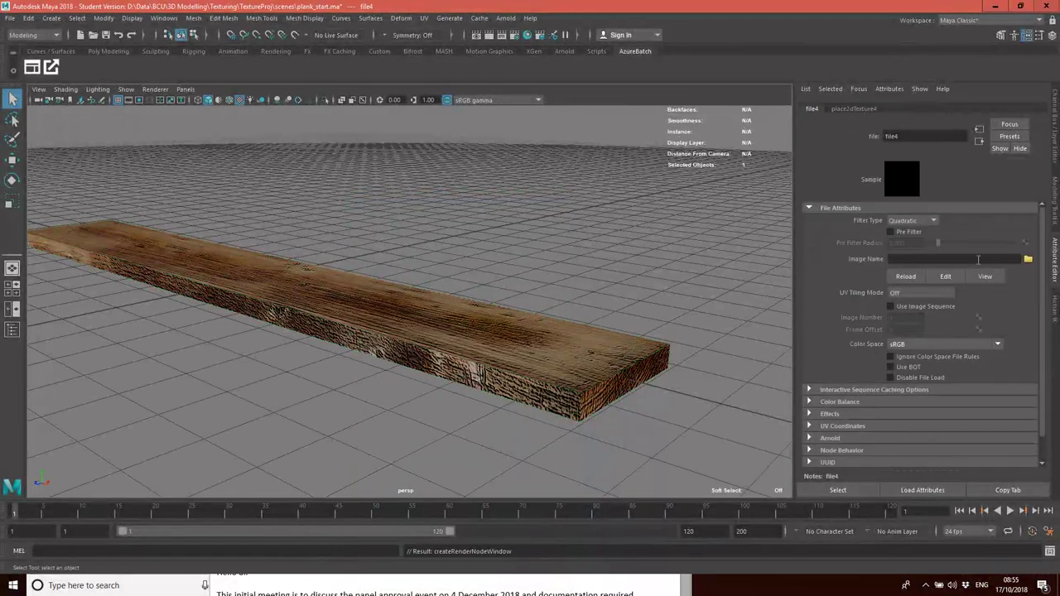
left_click(1028, 260)
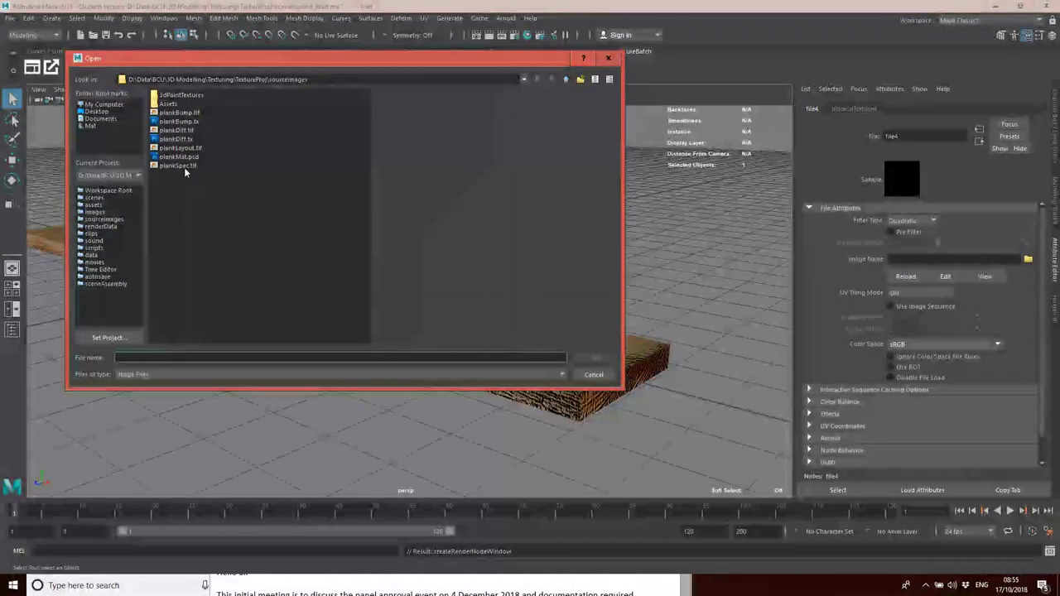
left_click(178, 166)
left_click(593, 358)
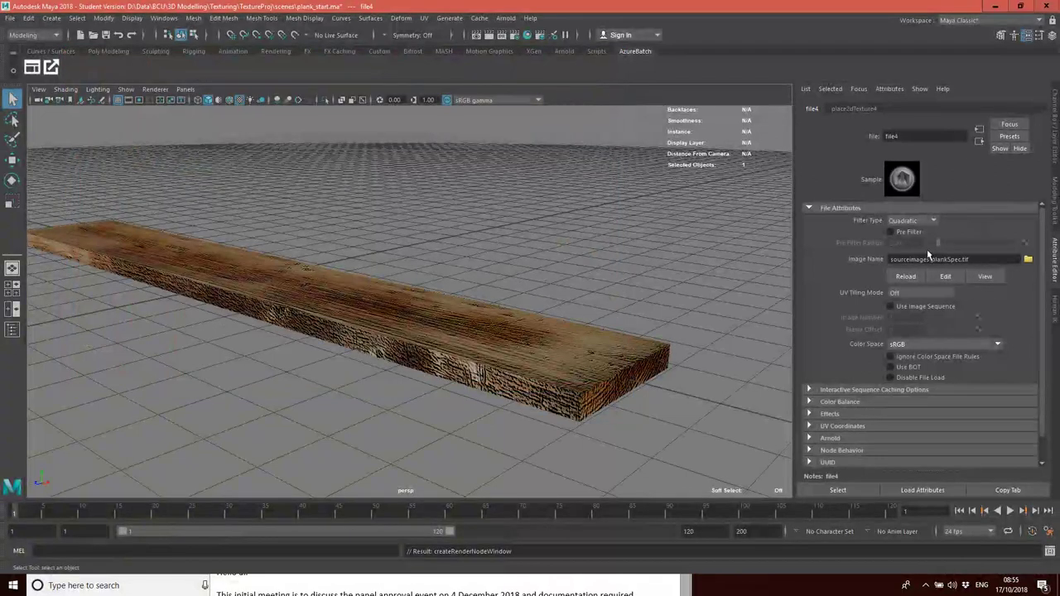
right_click(570, 343)
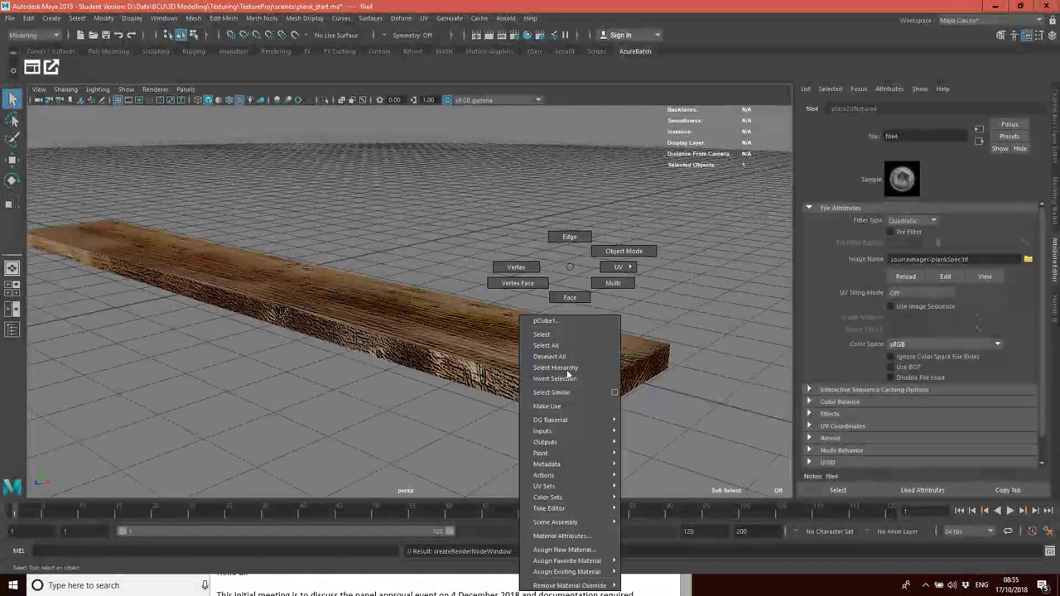
left_click(562, 536)
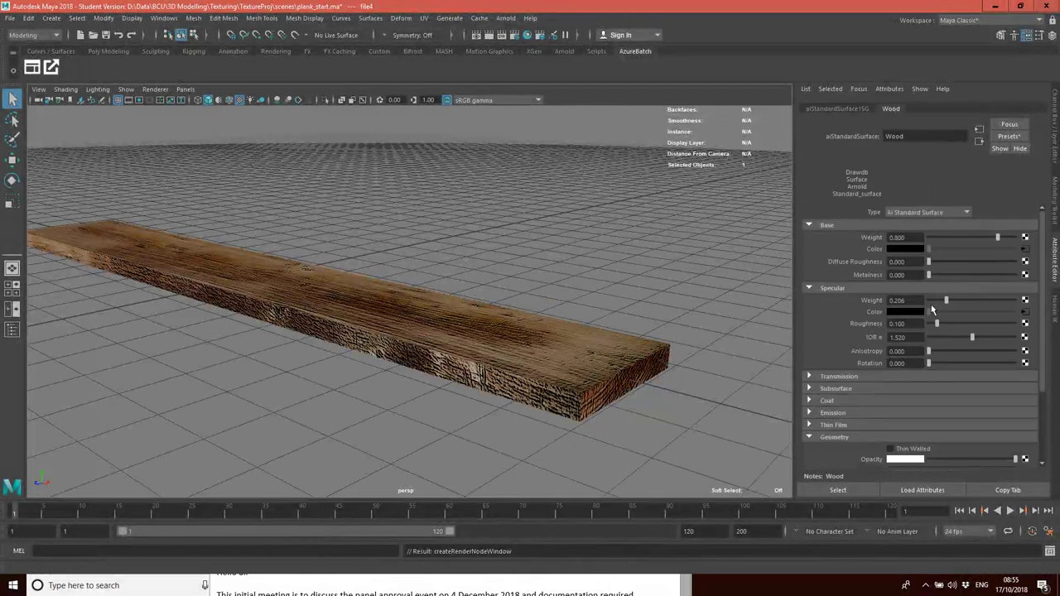
Raise the Wood specular weight to 0.929 and render the plank with Arnold
left_click_drag(947, 300, 1017, 302)
left_click(507, 18)
left_click(520, 54)
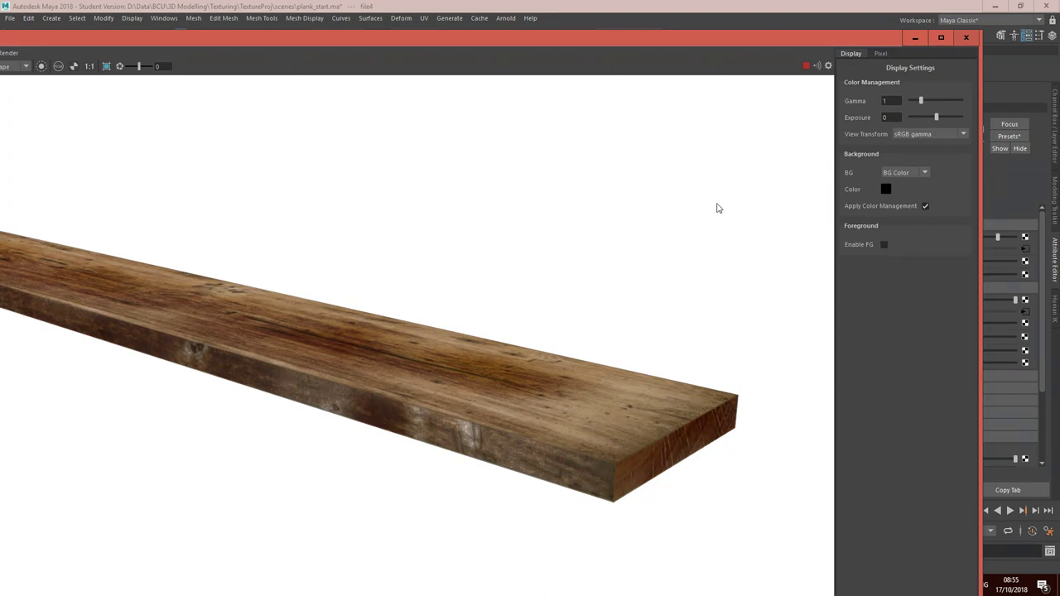
key("super")
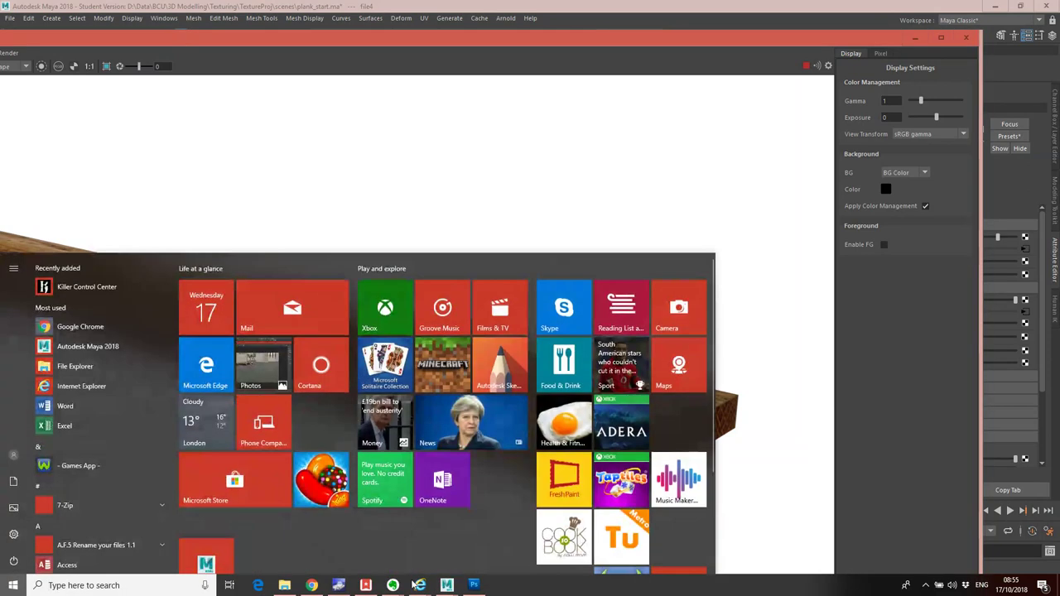
Back in Photoshop, toggle Layer 1 and Spec visibility to compare the darkening
left_click(474, 585)
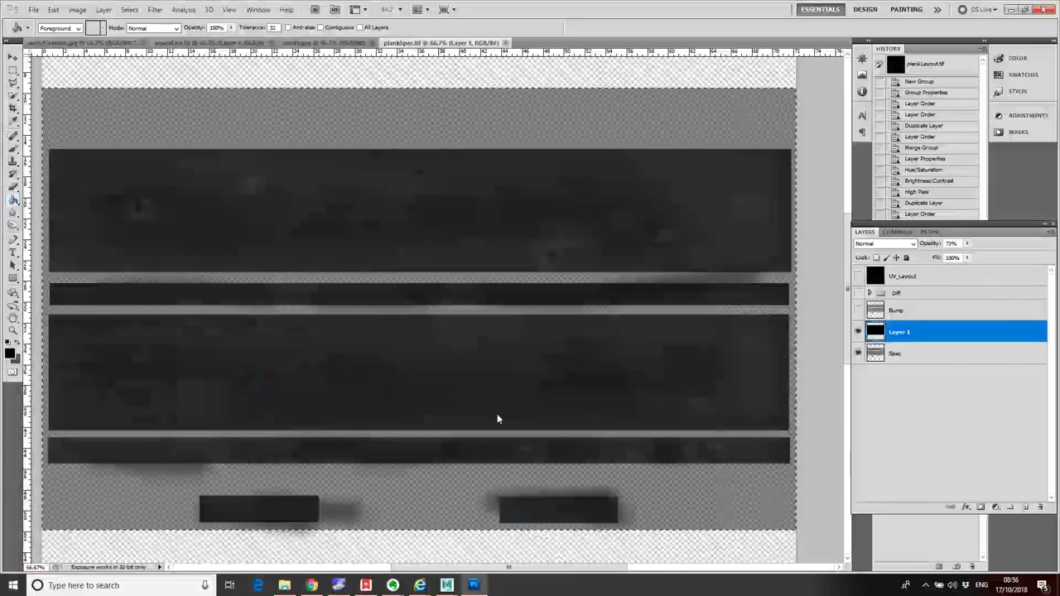
left_click(857, 353)
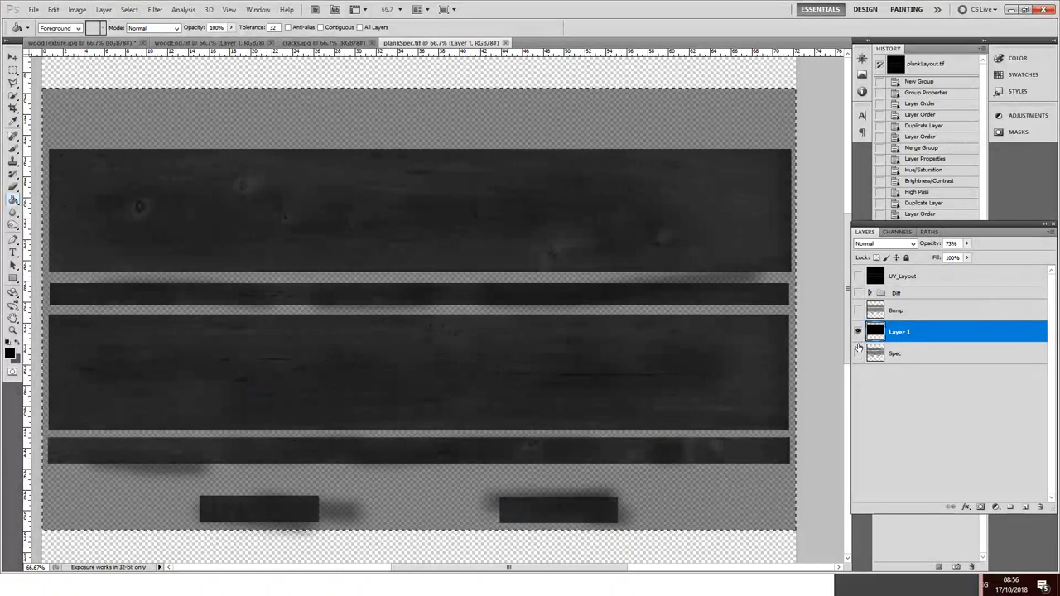
left_click(858, 332)
left_click(902, 354)
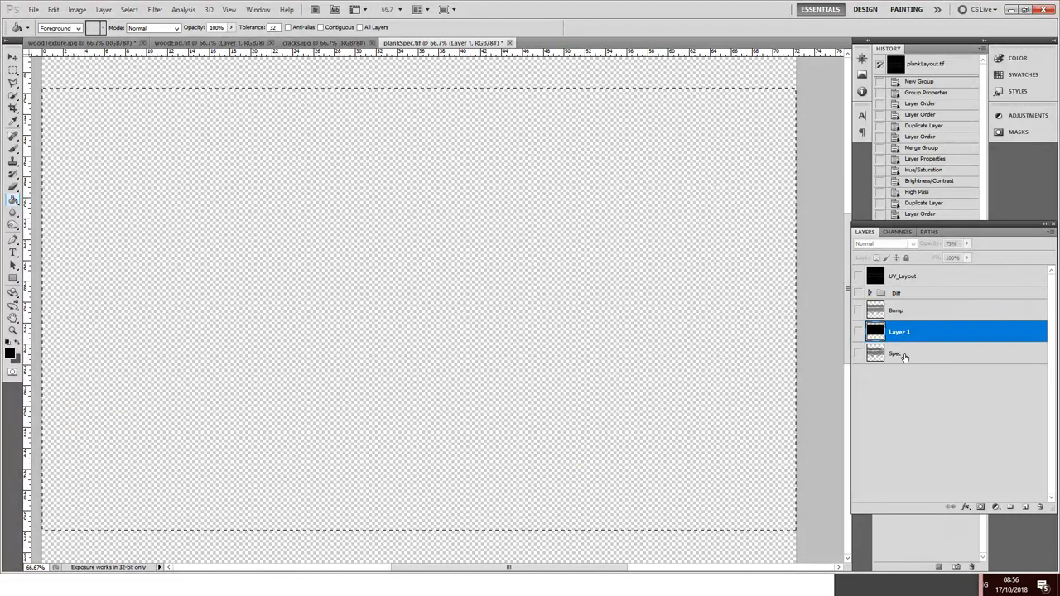
left_click(905, 333)
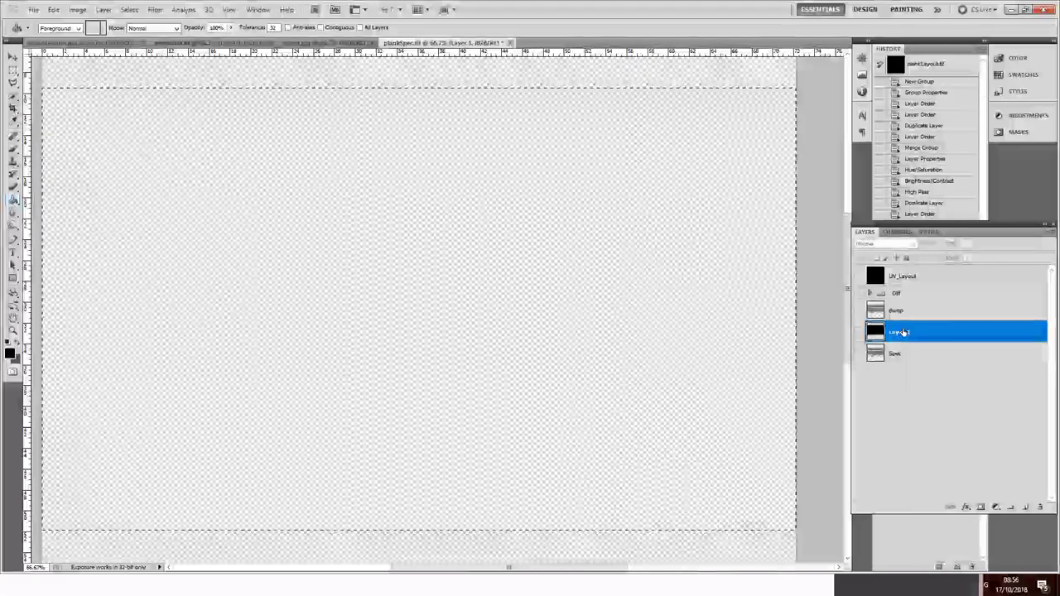
left_click(858, 332)
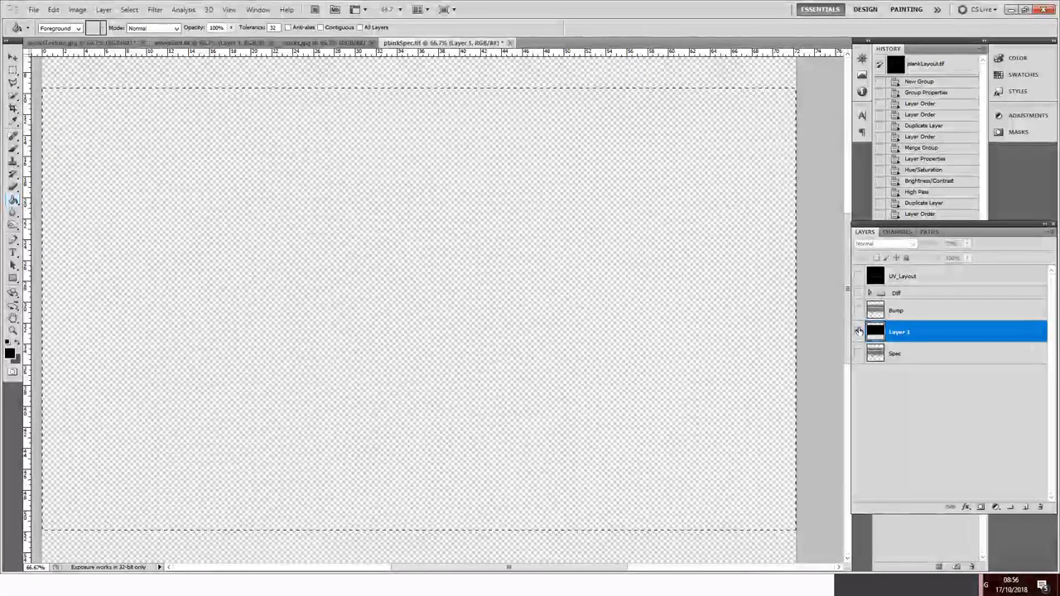
left_click(858, 353)
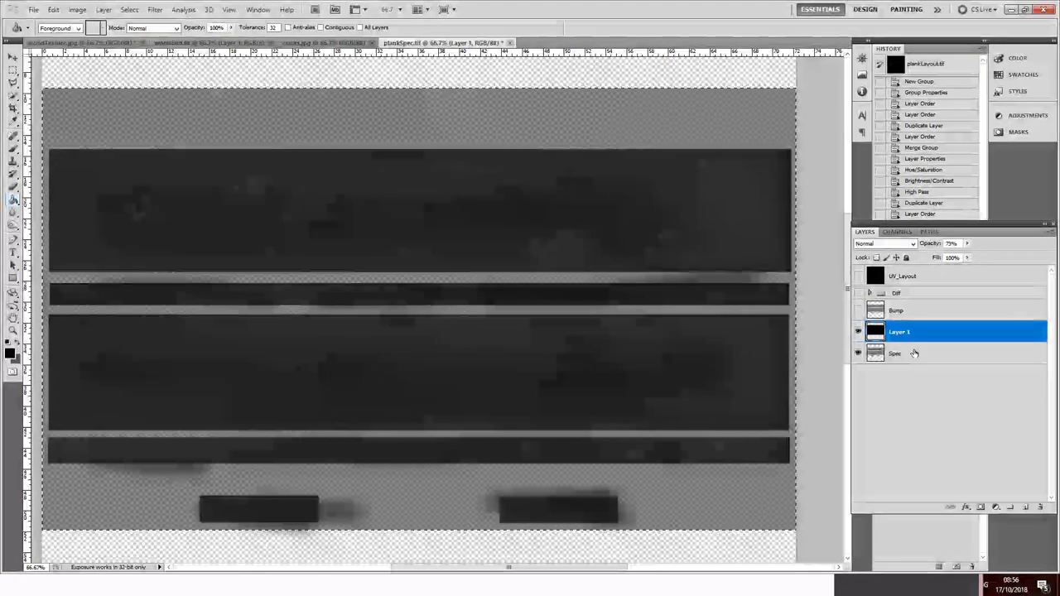
Merge Layer 1 and Spec into one layer named 'spec', then hide it
left_click(915, 353, "shift")
right_click(913, 350)
left_click(967, 317)
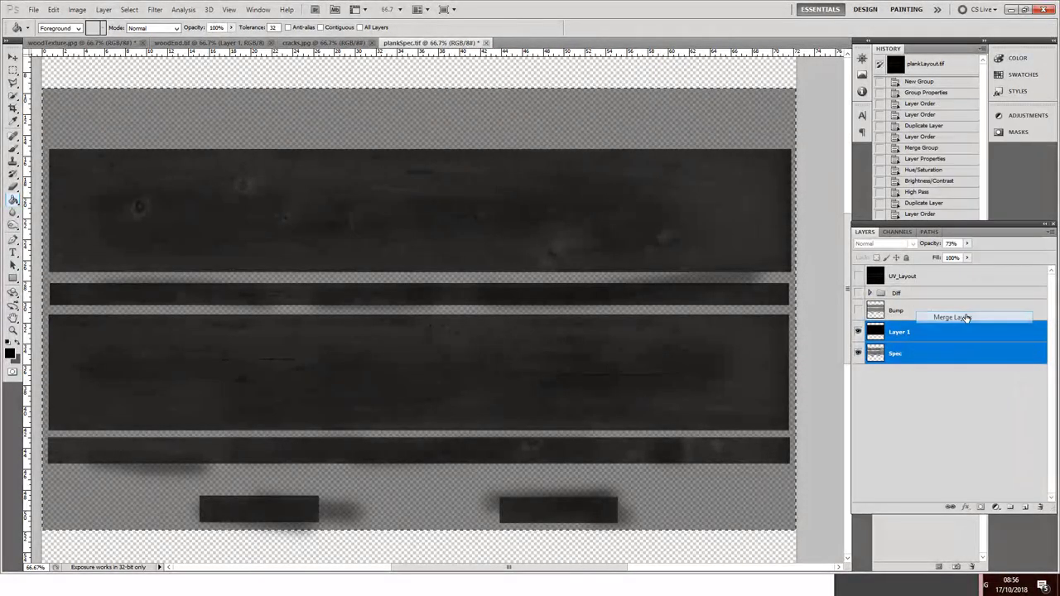
double_click(901, 332)
type("spec")
key("Return")
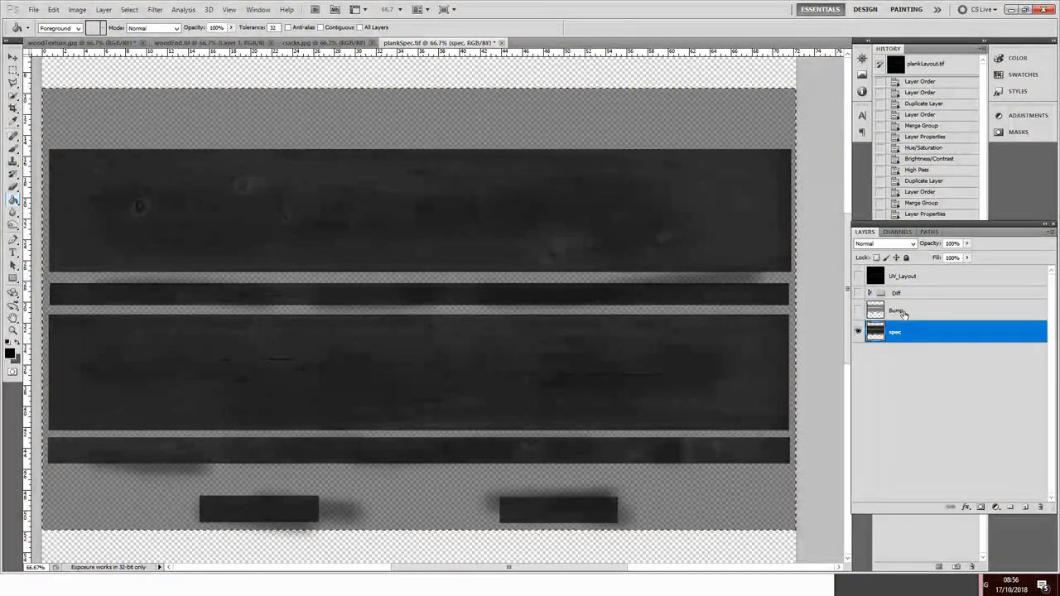
left_click(858, 331)
Show the Bump layer and duplicate the Diff group as Diff copy
left_click(857, 311)
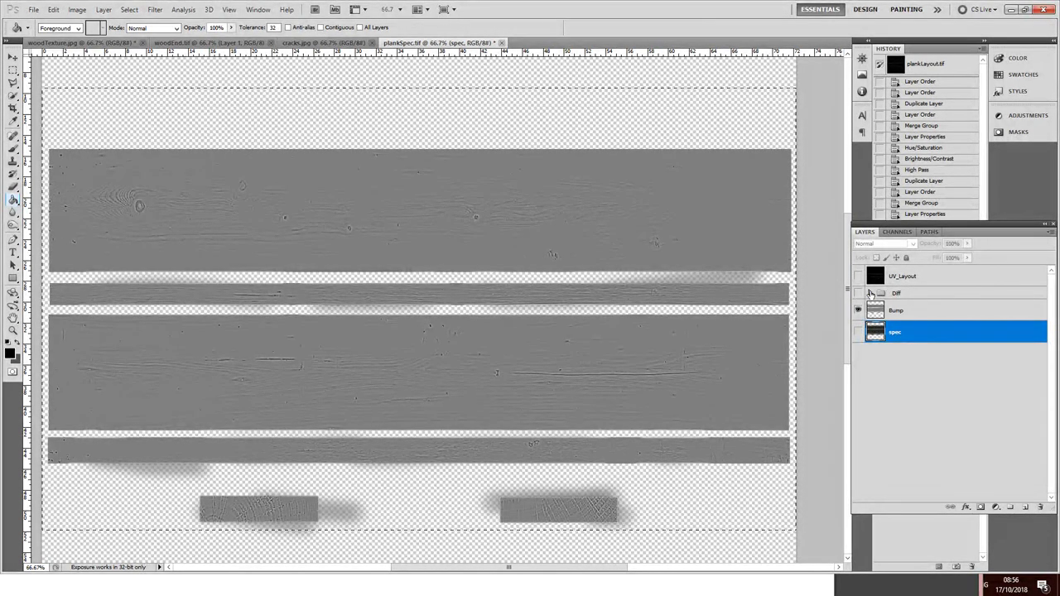
left_click(869, 293)
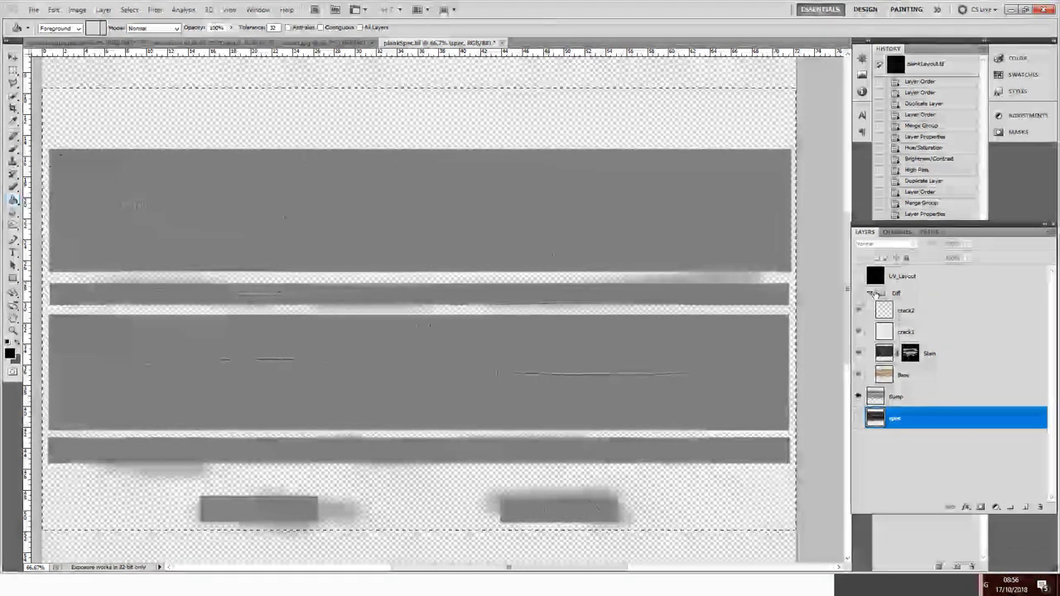
left_click(869, 293)
right_click(895, 295)
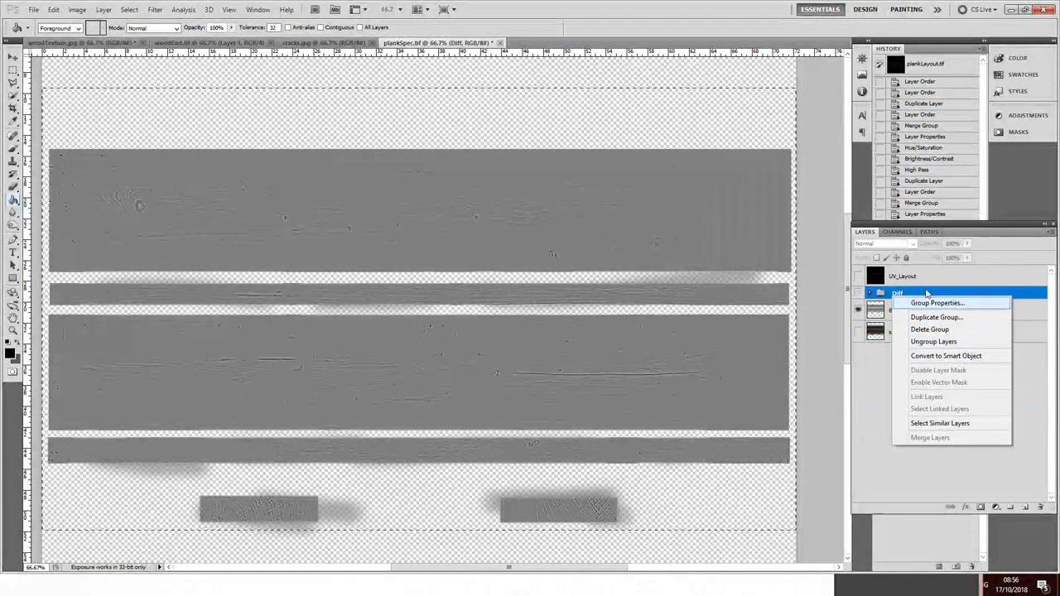
left_click(936, 317)
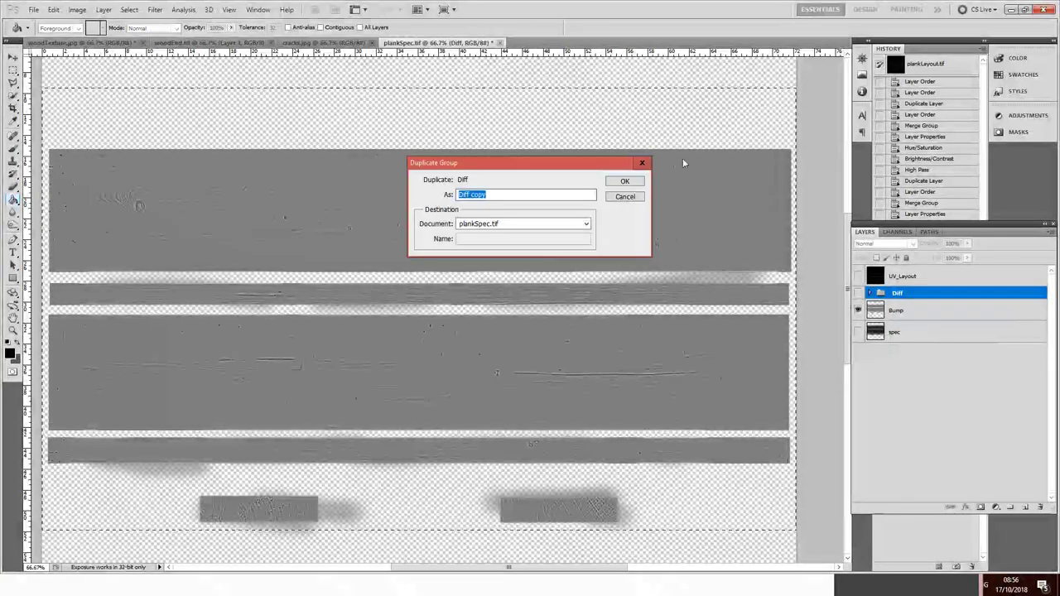
left_click(625, 181)
Place the Diff copy group on its own, below the Diff group
left_click_drag(907, 295, 923, 307)
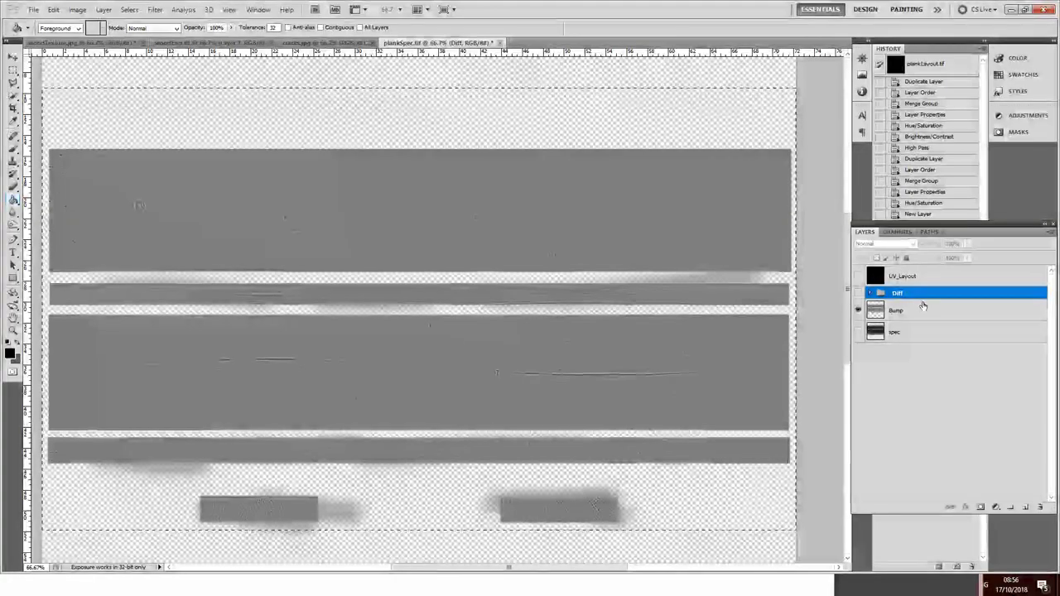
left_click(868, 294)
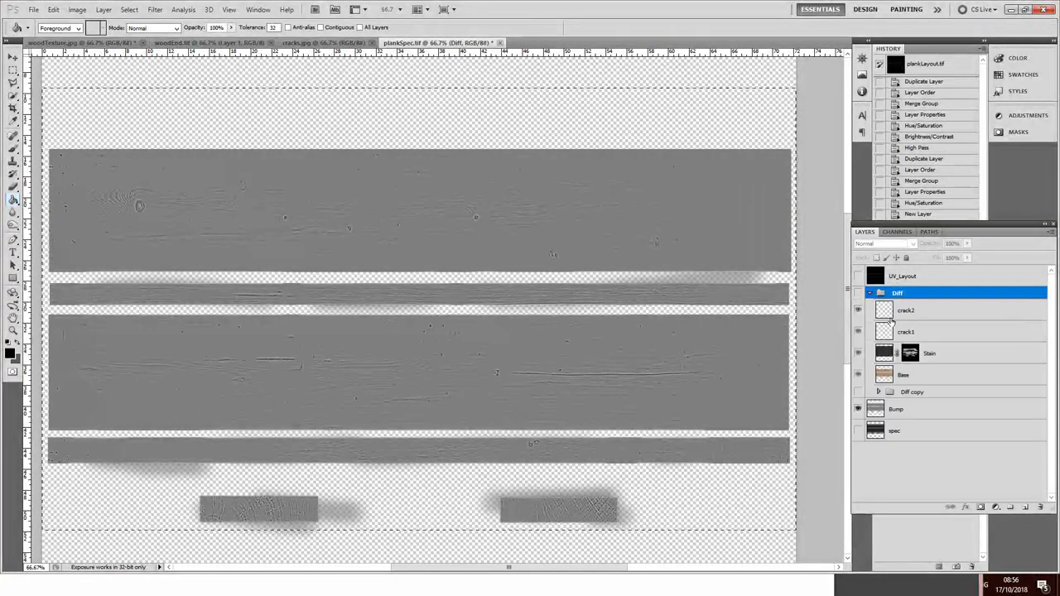
left_click_drag(897, 392, 893, 408)
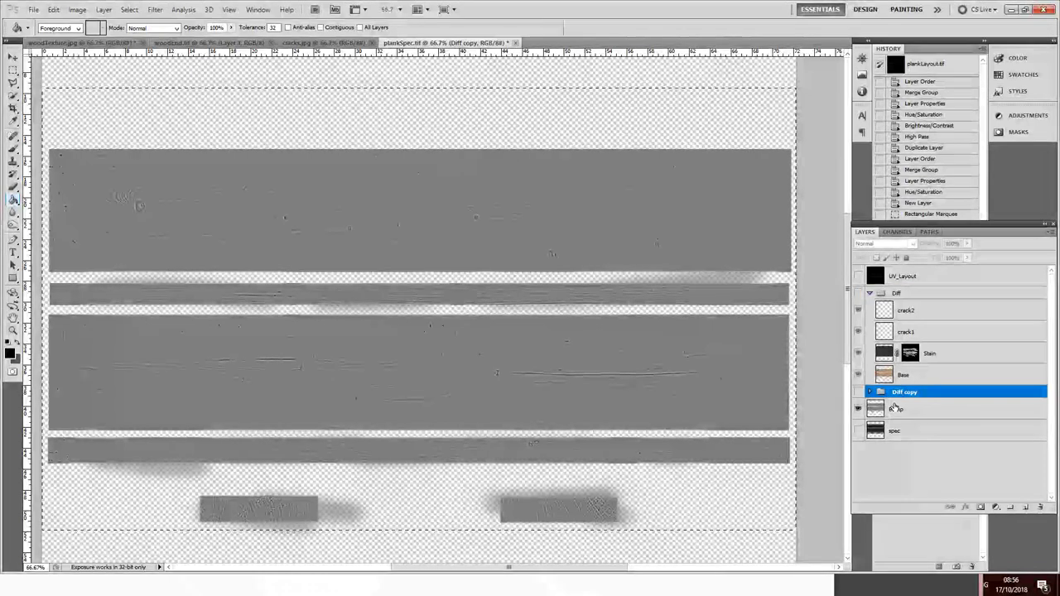
left_click(870, 294)
Expand the Diff copy group to list crack2, crack1, Stain and Base
right_click(895, 308)
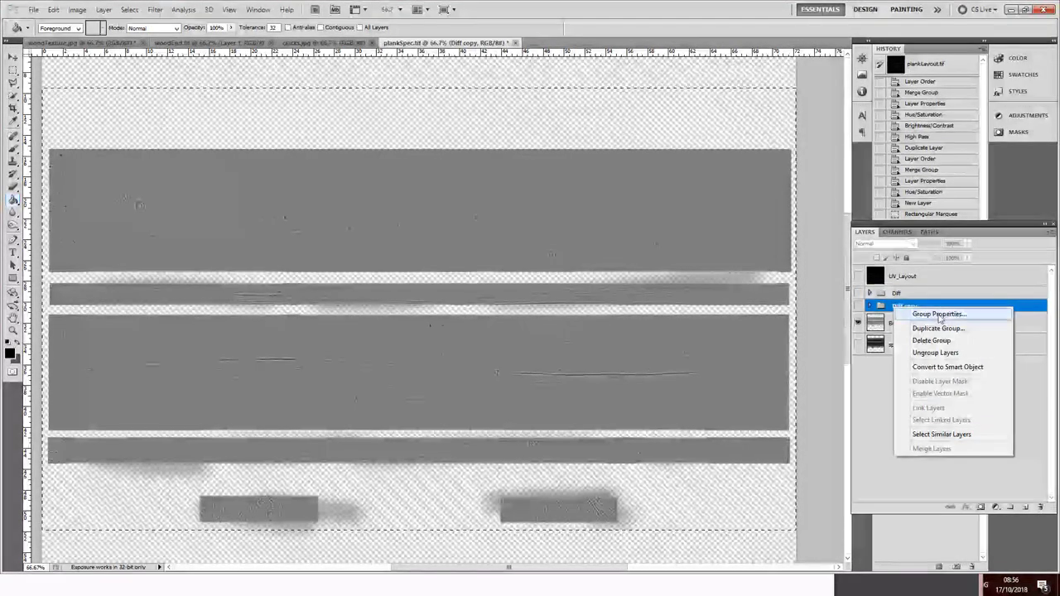
left_click(878, 309)
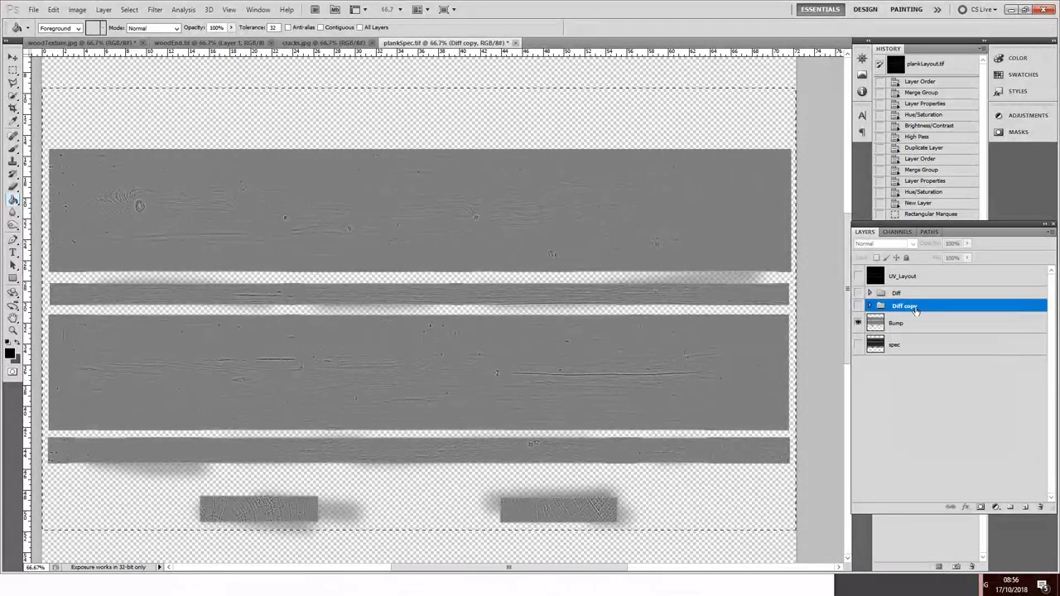
right_click(916, 310)
left_click(913, 340)
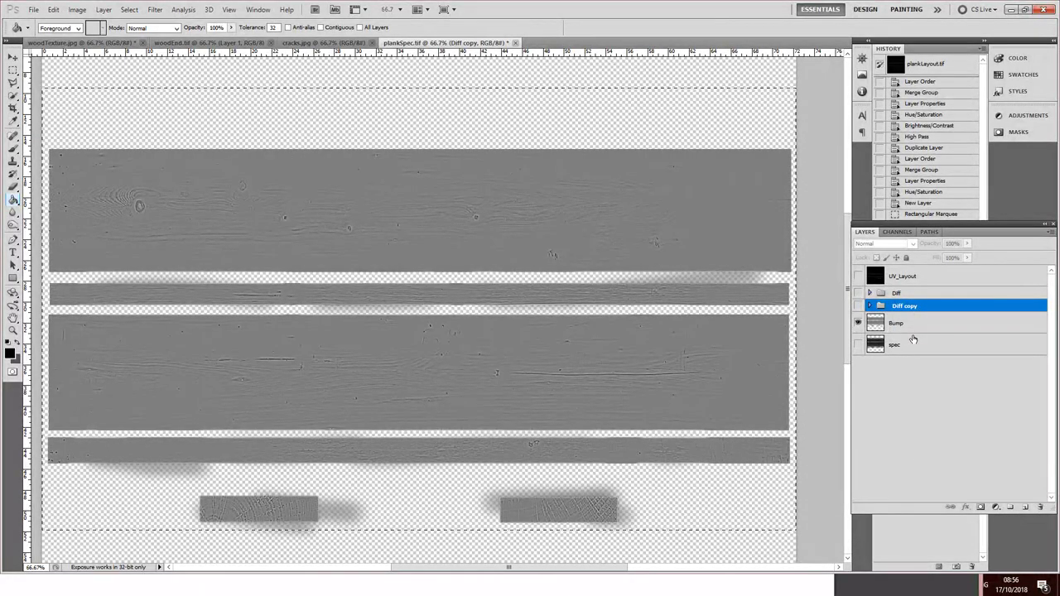
left_click(886, 323)
left_click(869, 305)
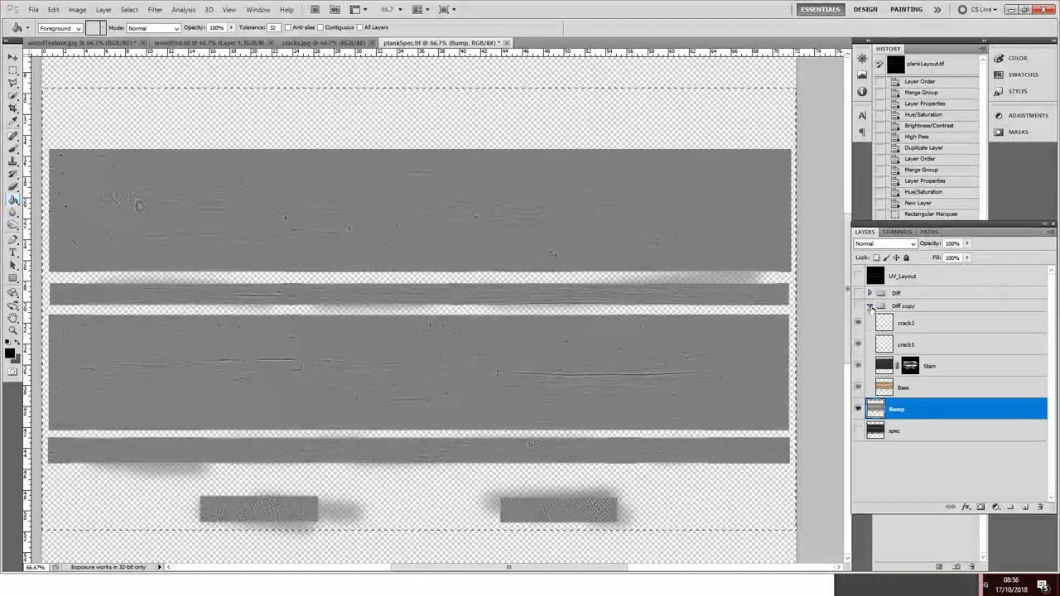
Make the Diff copy group visible and merge it into a single Diff copy layer
left_click(870, 306)
left_click(858, 305)
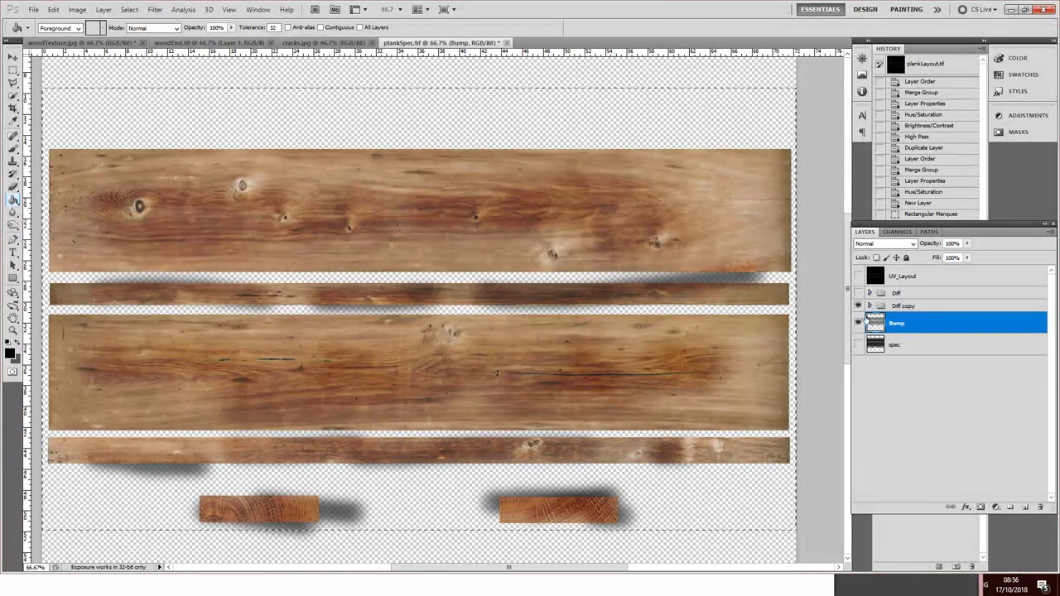
right_click(911, 306)
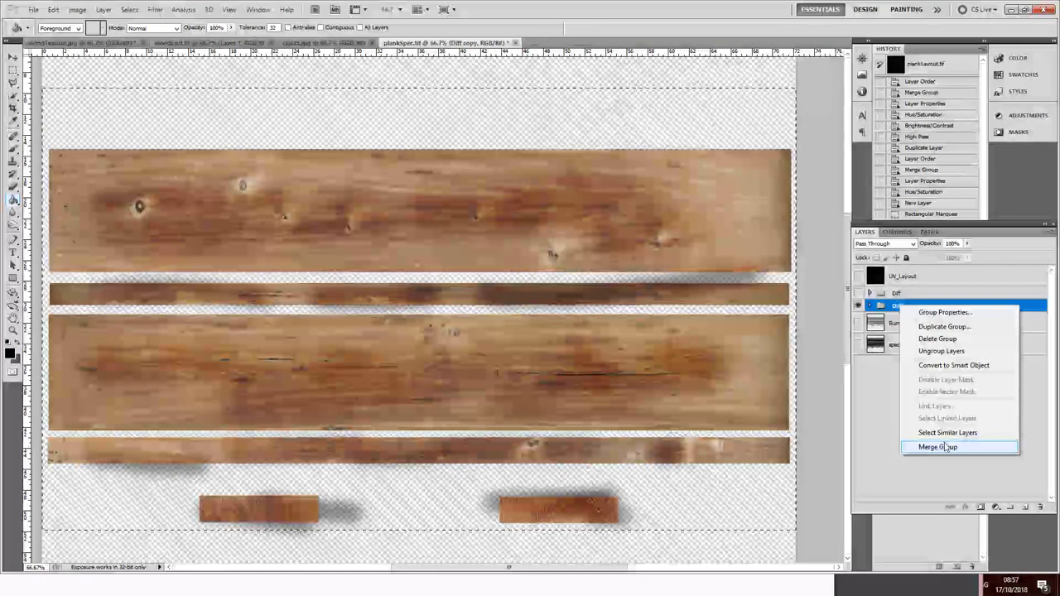
left_click(946, 448)
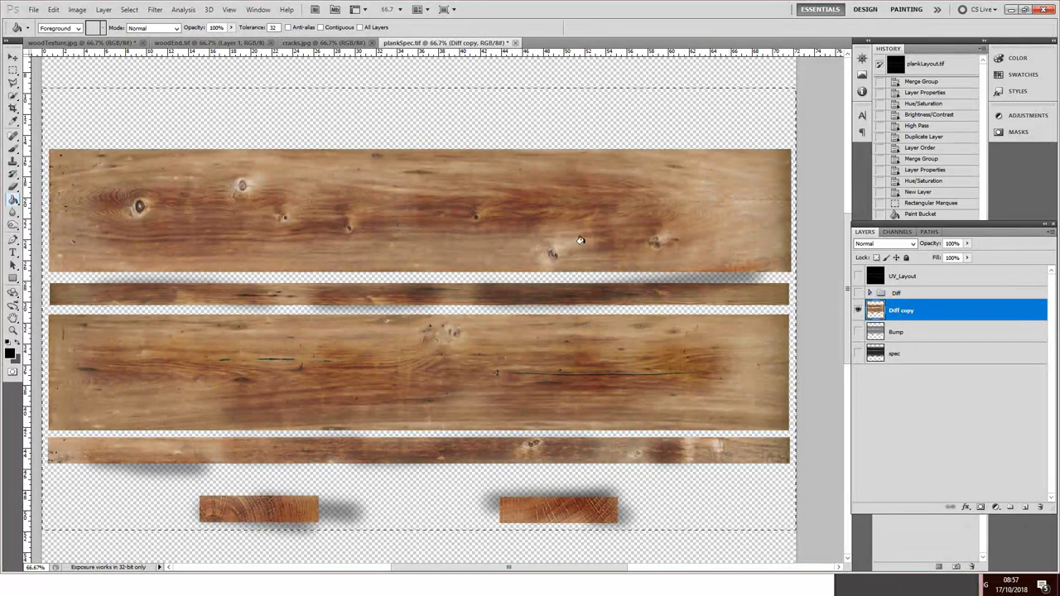
Open the Hue/Saturation adjustment for the Diff copy layer
left_click(77, 10)
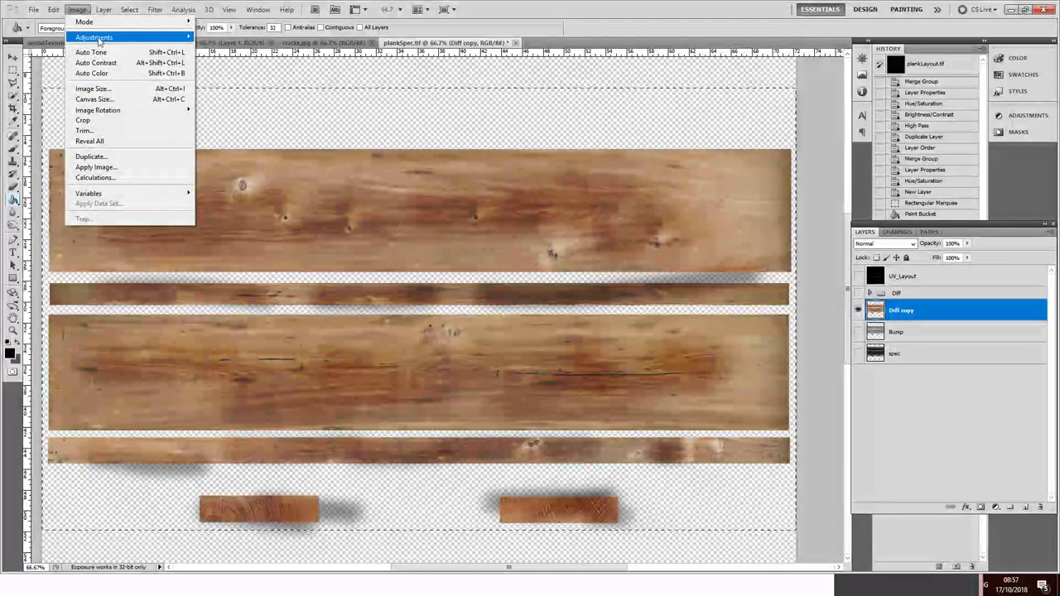
mouse_move(98, 38)
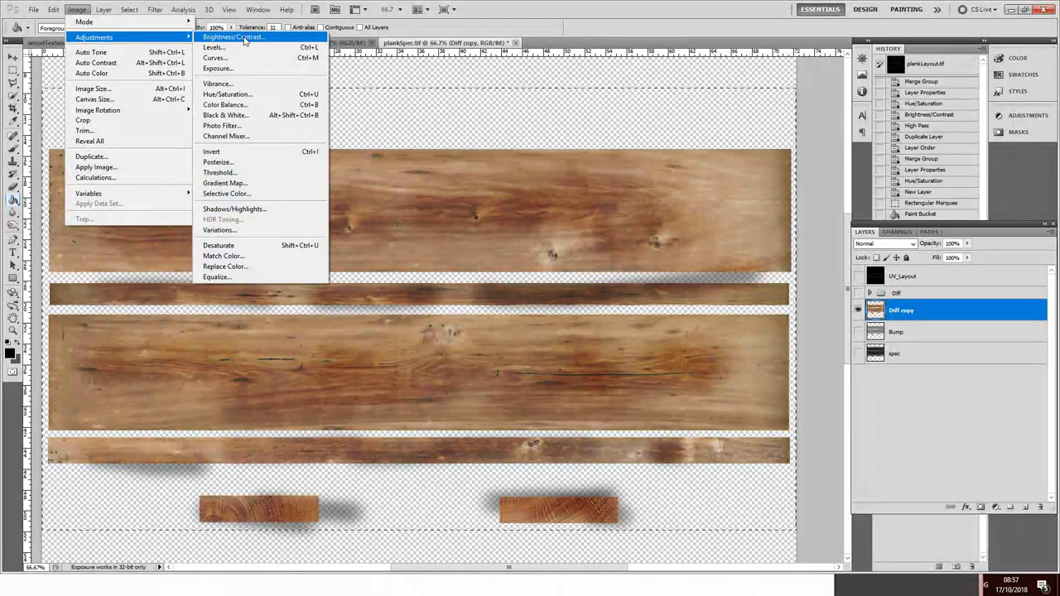
left_click(228, 94)
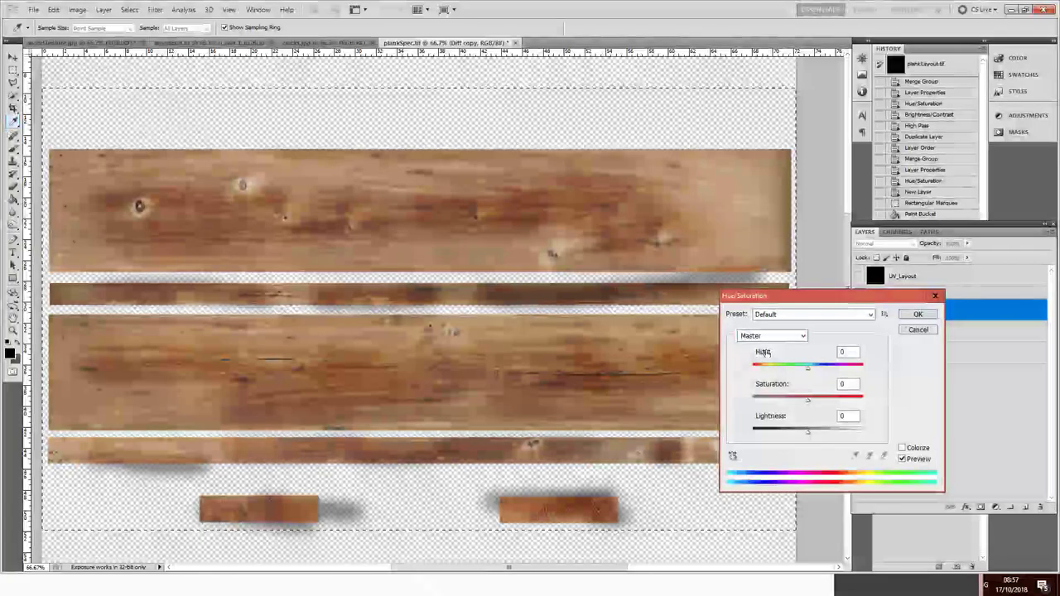
Desaturate Diff copy at Saturation -100, then set Brightness 150 and Contrast 100
left_click_drag(809, 402, 753, 400)
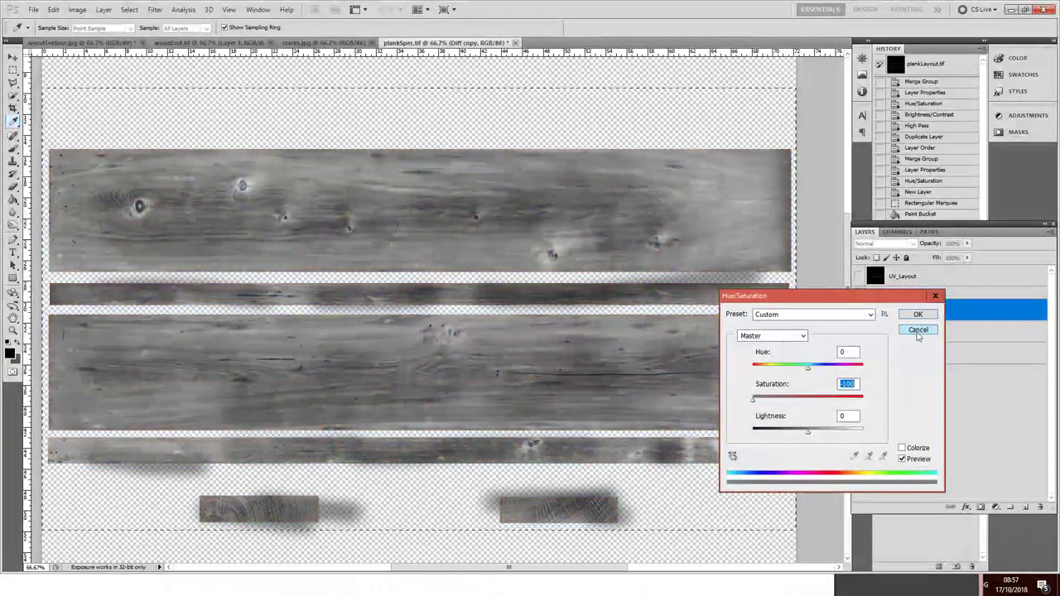
left_click(924, 316)
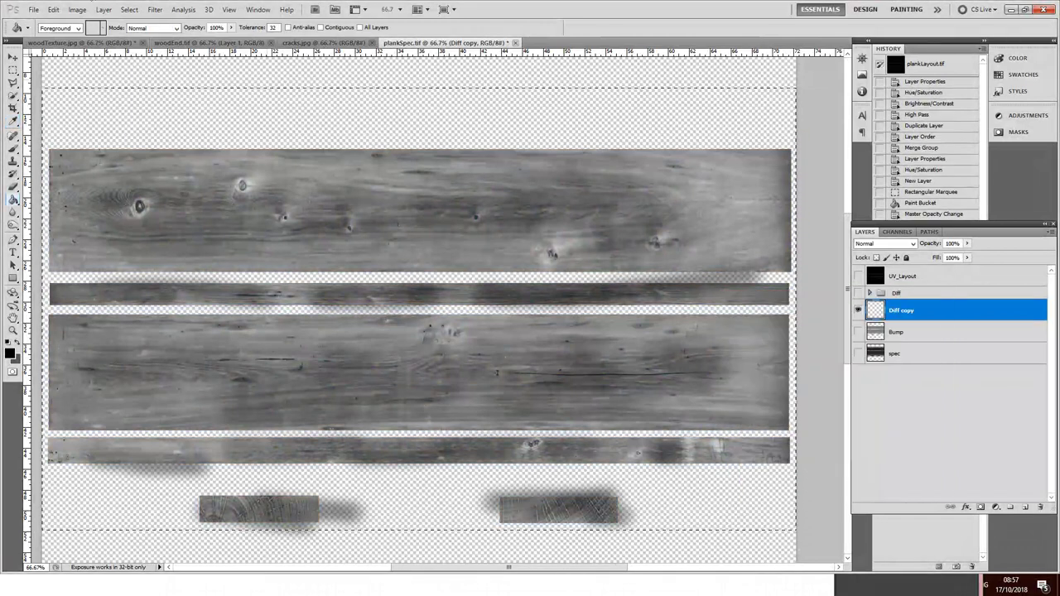
left_click(80, 10)
mouse_move(116, 38)
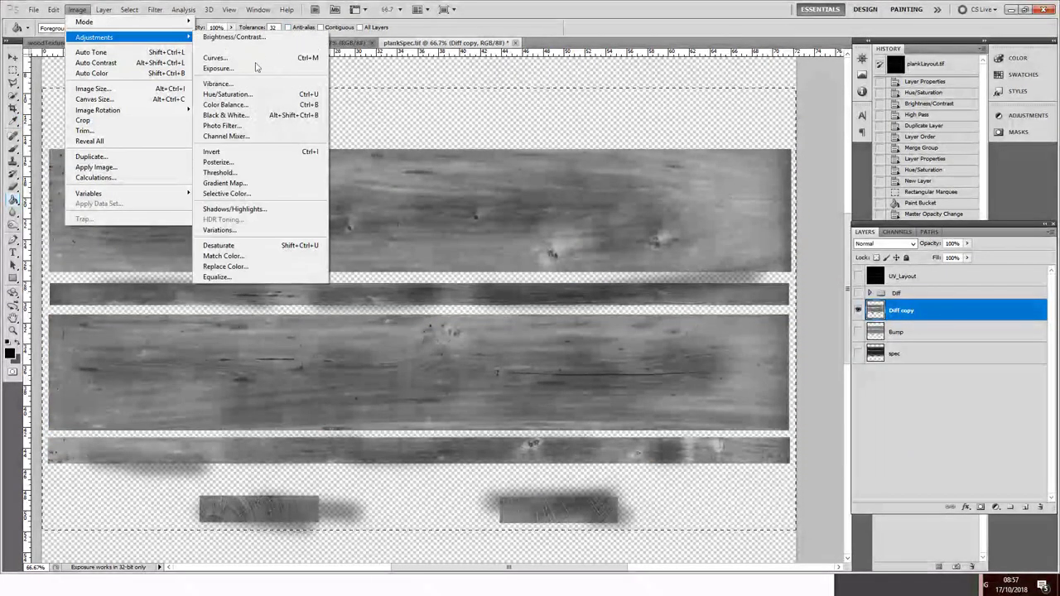
left_click(236, 37)
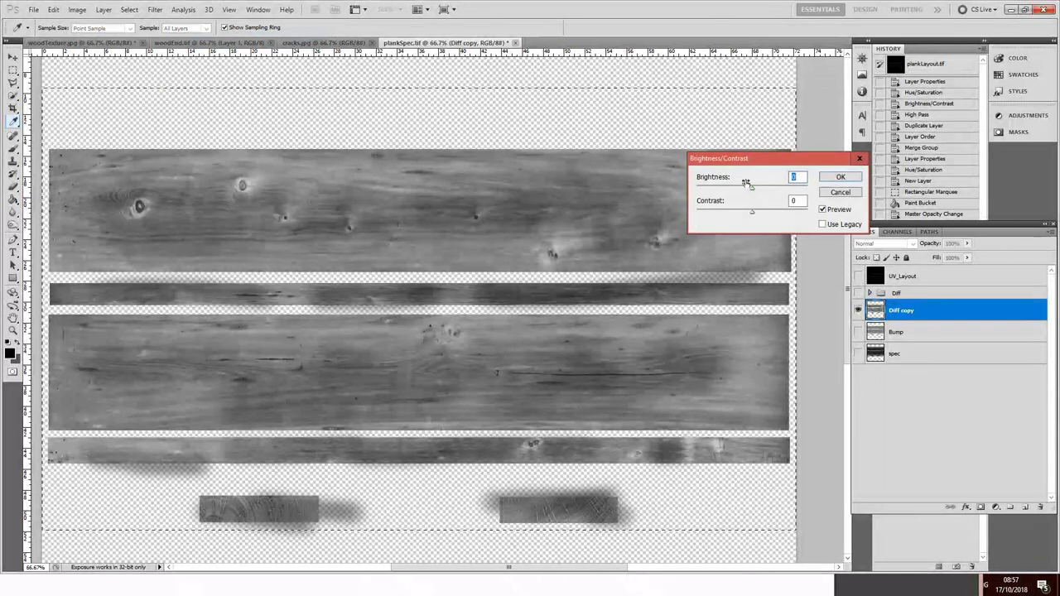
left_click_drag(754, 192, 829, 192)
left_click_drag(743, 217, 808, 217)
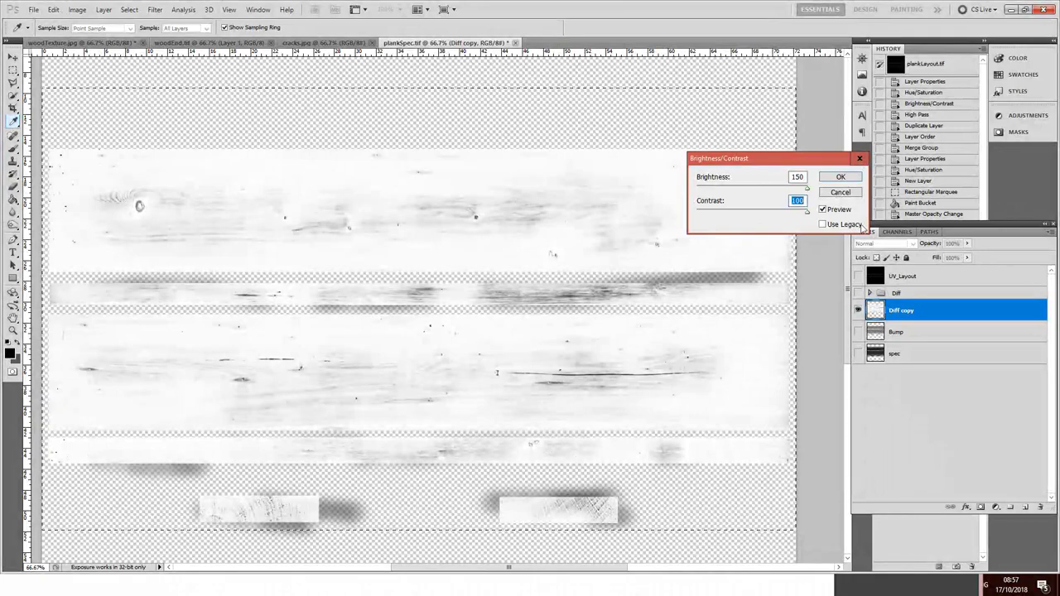
left_click(842, 178)
key("g")
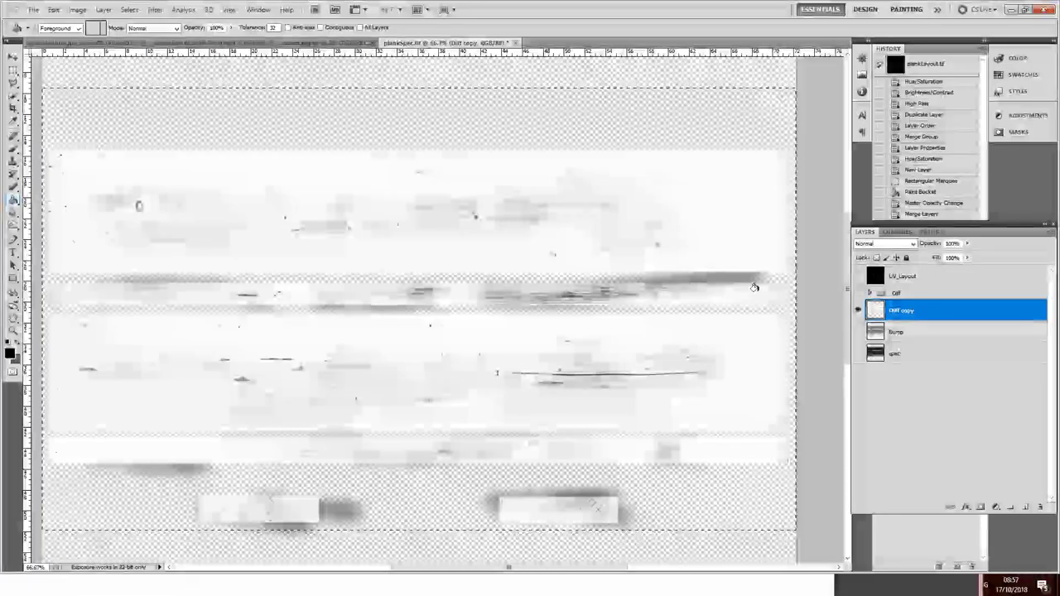
Show the Bump layer and set Diff copy's blend mode to Darken
left_click(858, 332)
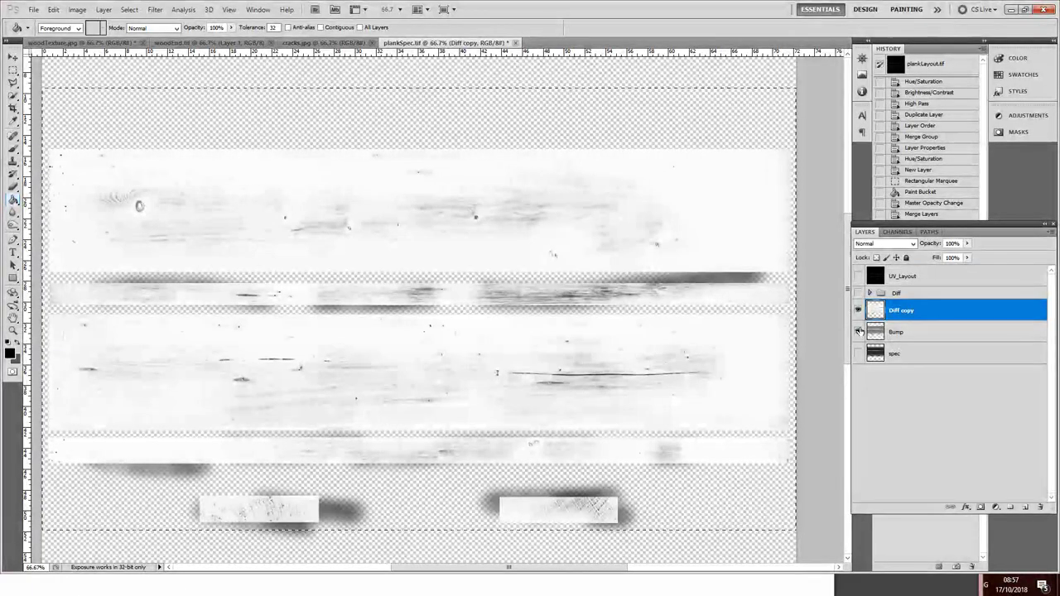
left_click(885, 244)
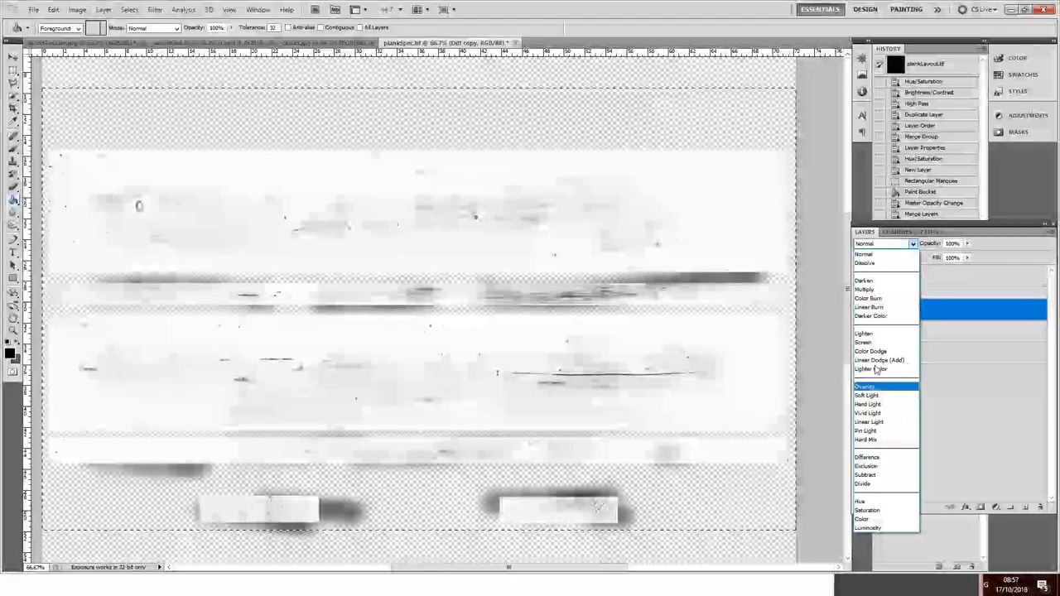
left_click(869, 281)
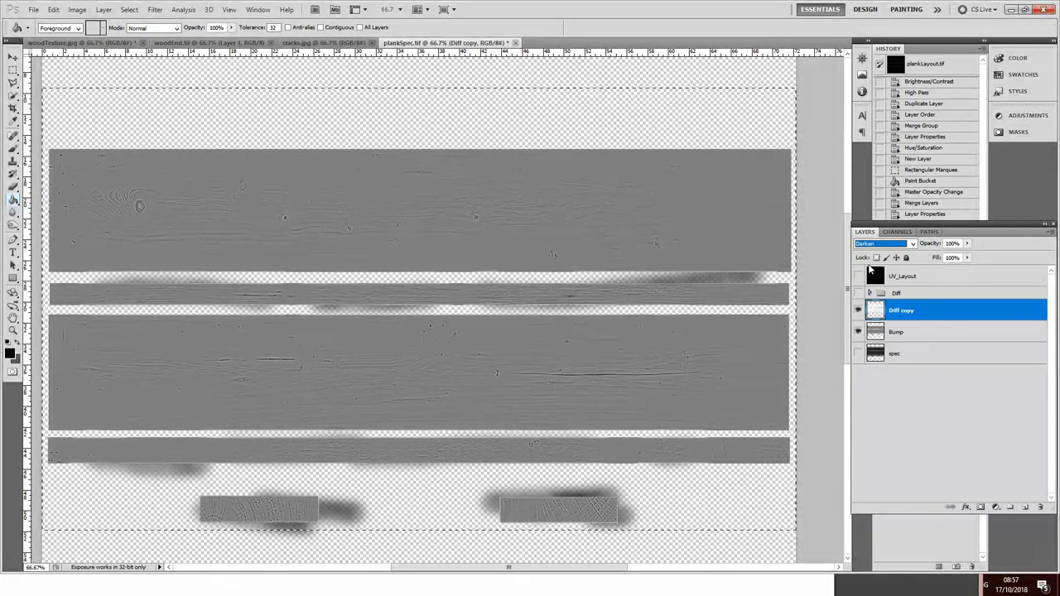
Toggle the Diff copy layer on and off to compare the Darken result
left_click(858, 311)
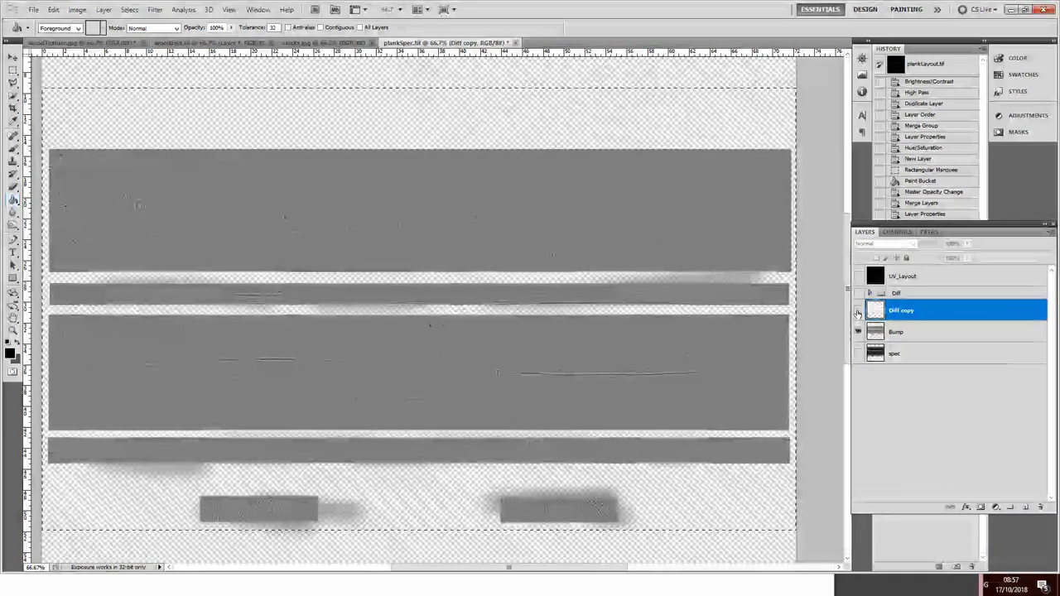
left_click(858, 311)
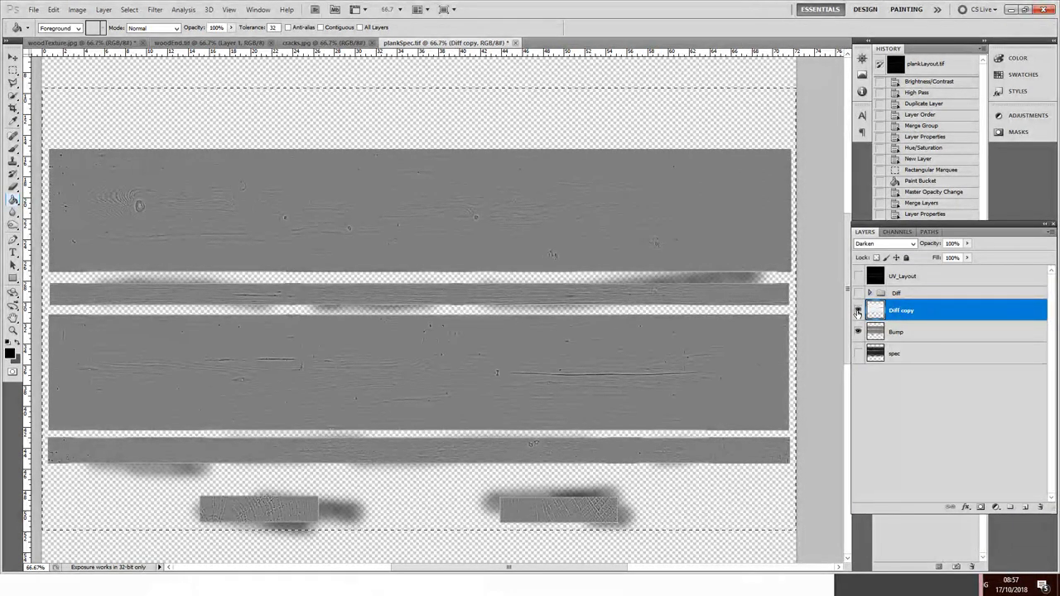
left_click(858, 310)
left_click(858, 310)
left_click(858, 310)
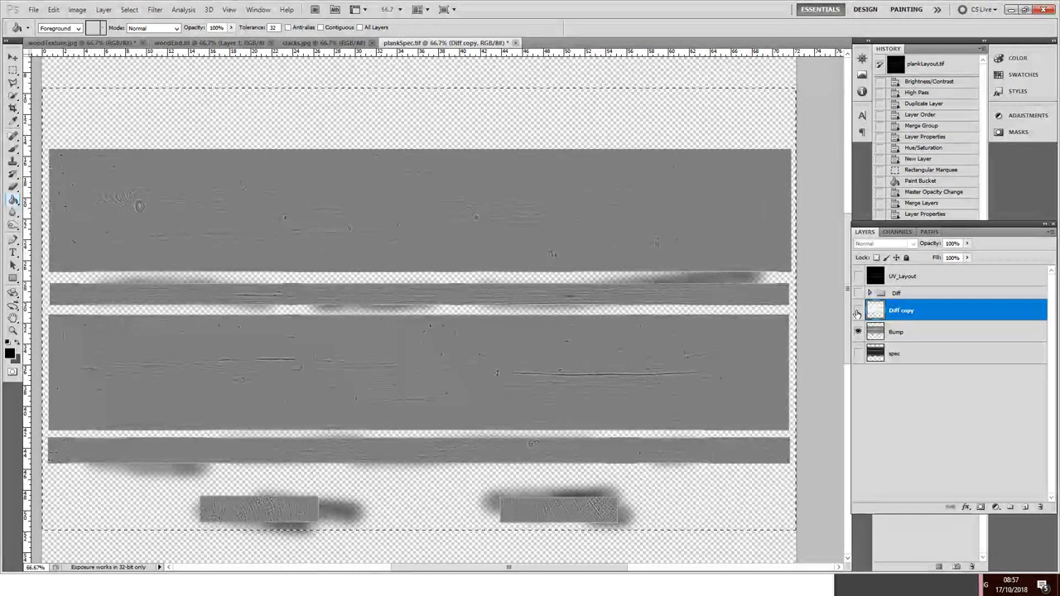
left_click(858, 311)
left_click(858, 310)
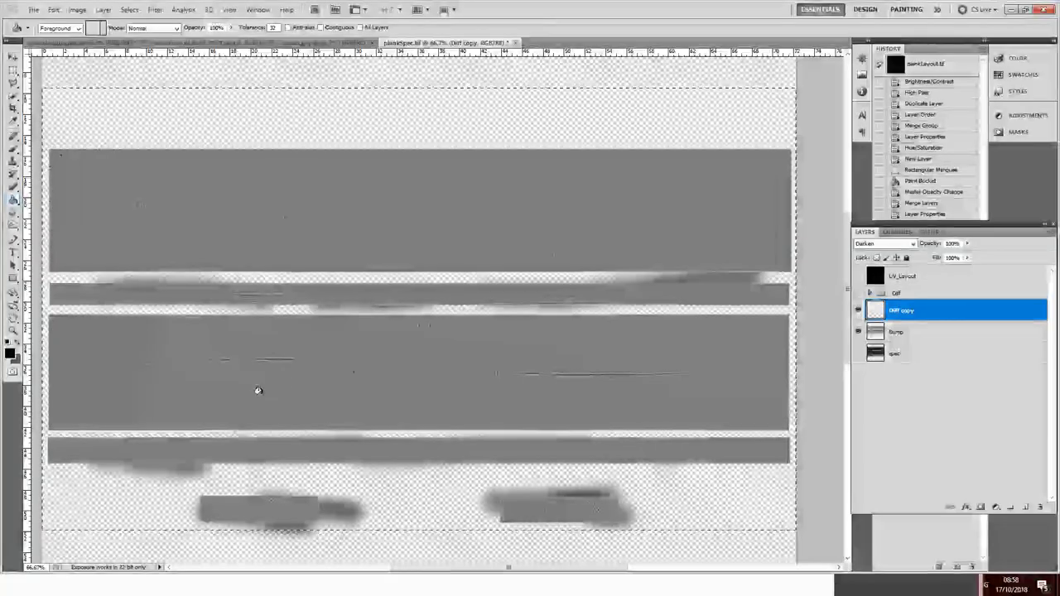
left_click(858, 311)
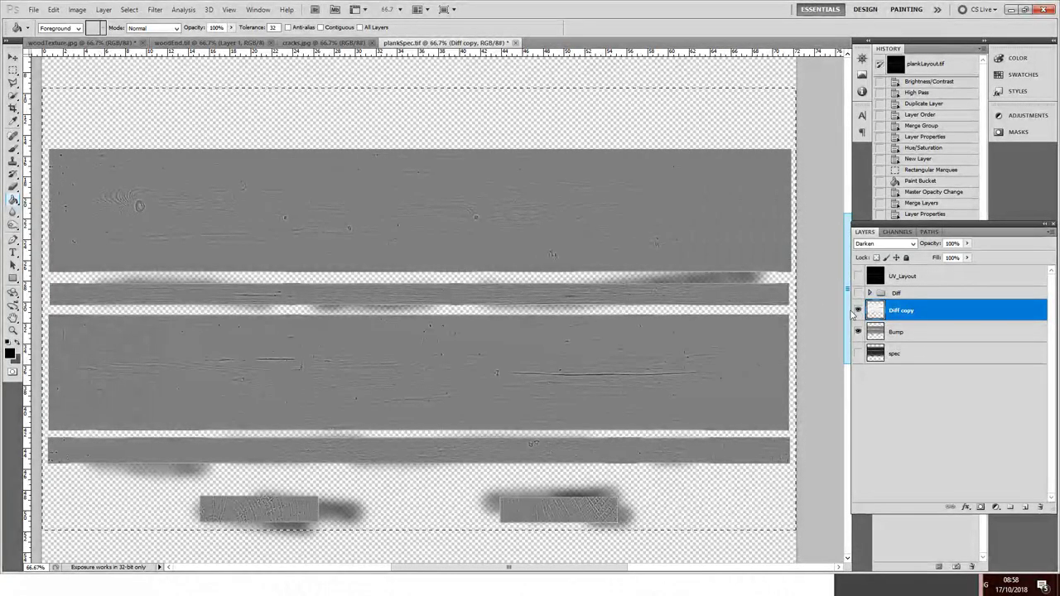
Bring up the Image > Adjustments menu to reach Levels
left_click(102, 9)
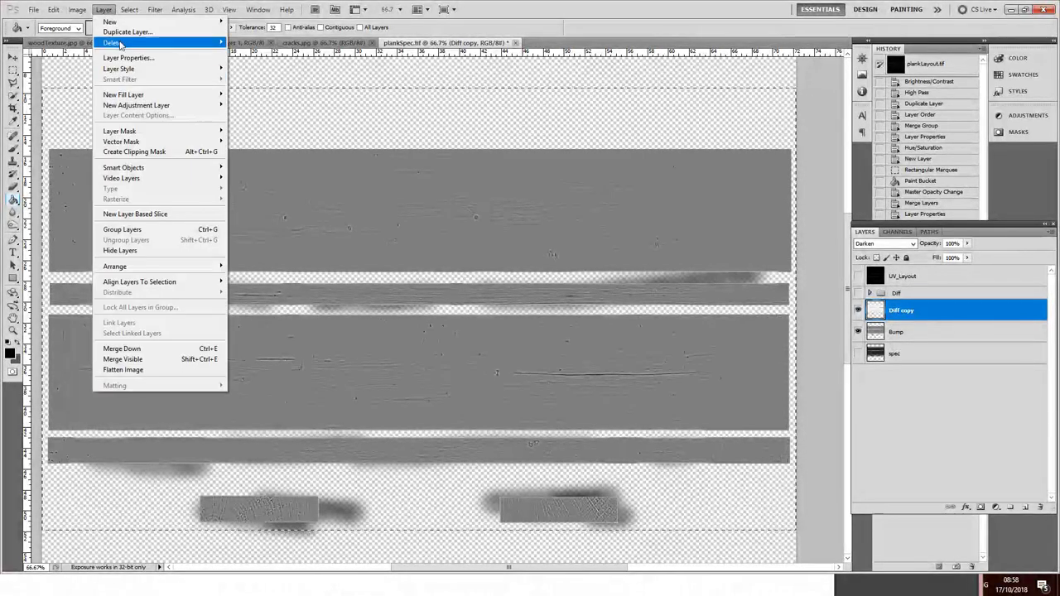
mouse_move(77, 9)
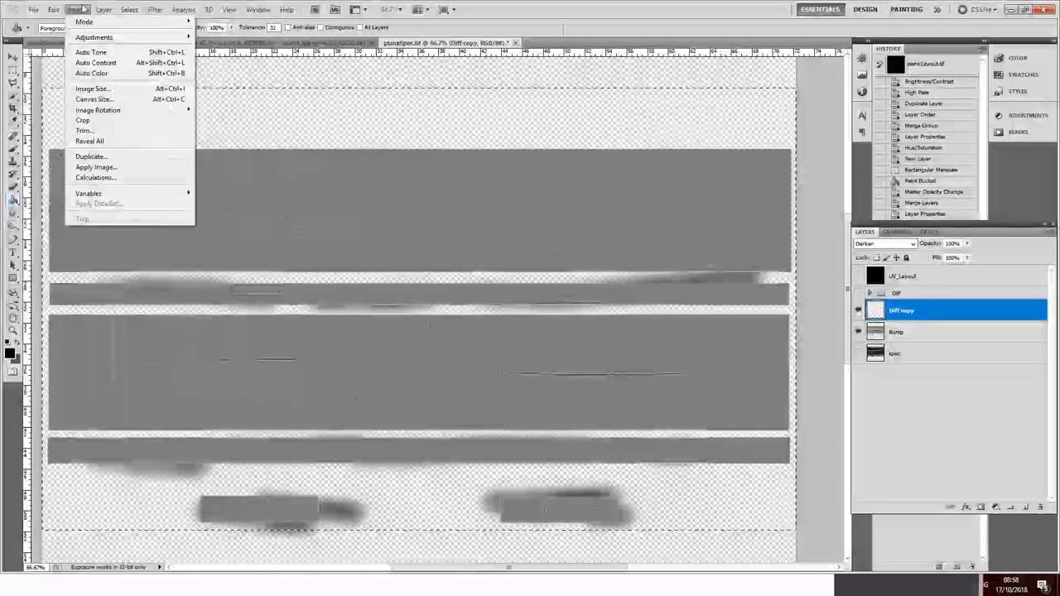
mouse_move(93, 38)
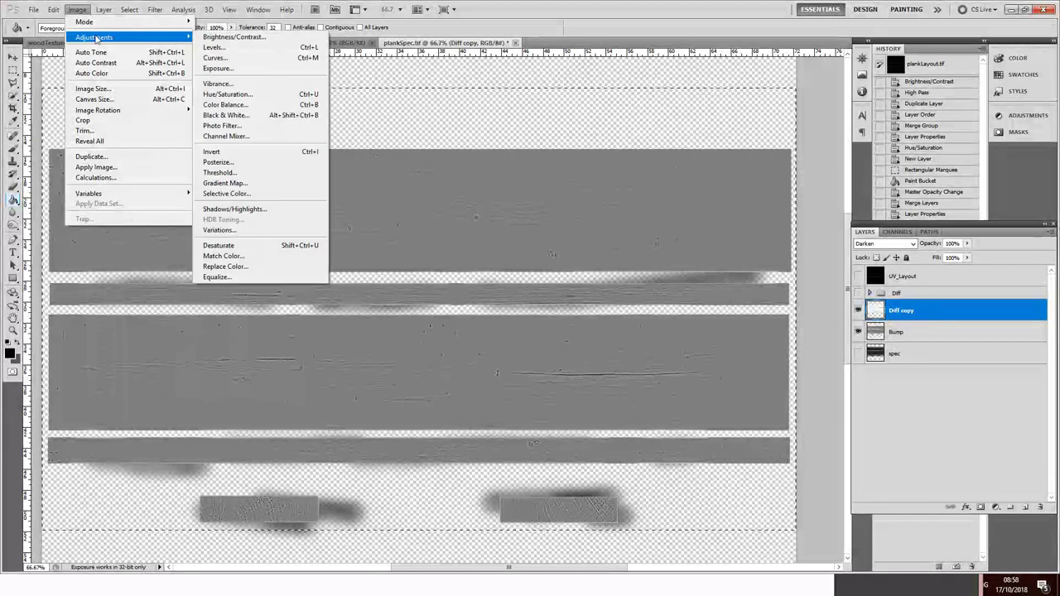
Apply a Levels adjustment to the Diff copy layer with midtones at 0.72
left_click(226, 52)
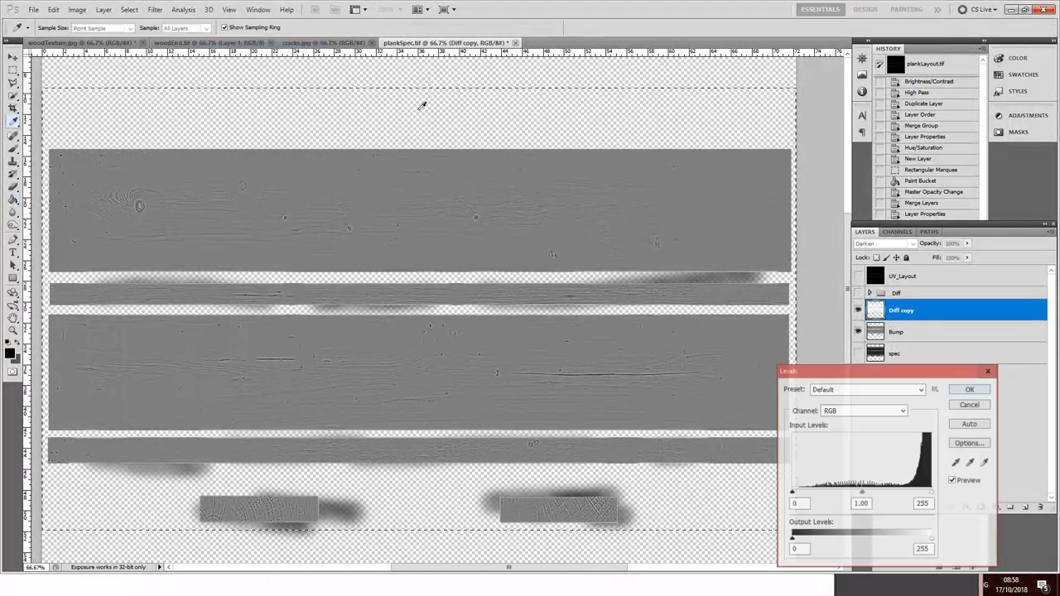
left_click_drag(861, 494, 883, 496)
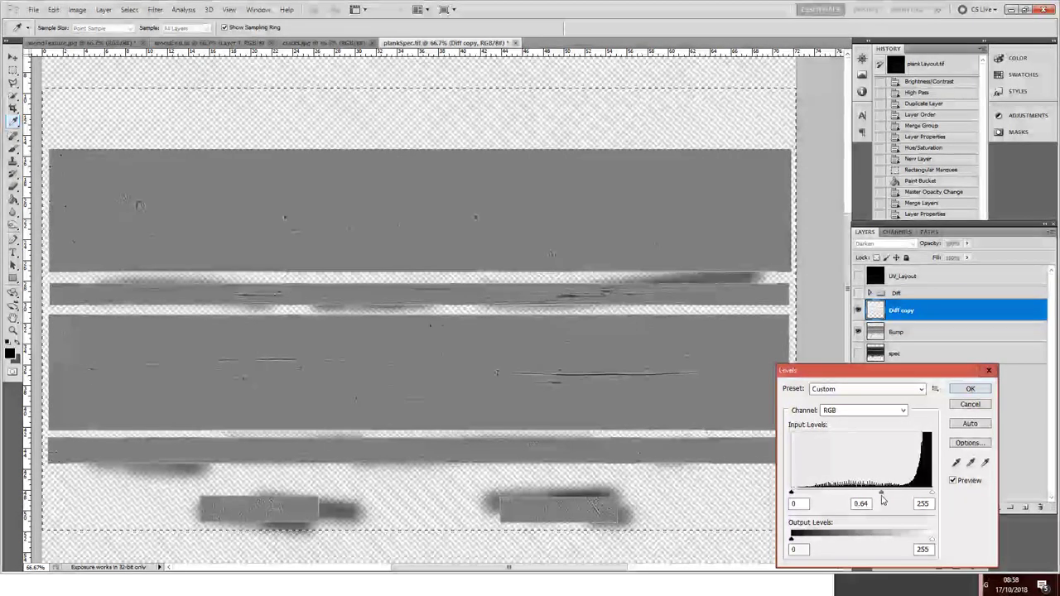
mouse_move(882, 496)
left_mouse_down()
mouse_move(864, 498)
mouse_move(881, 499)
left_mouse_up()
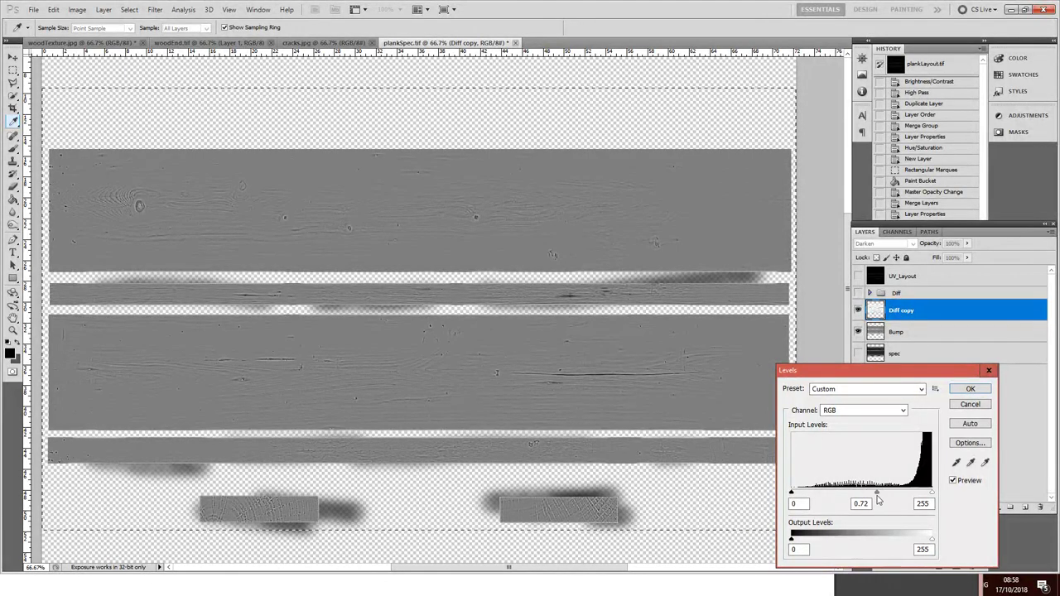
left_click(969, 389)
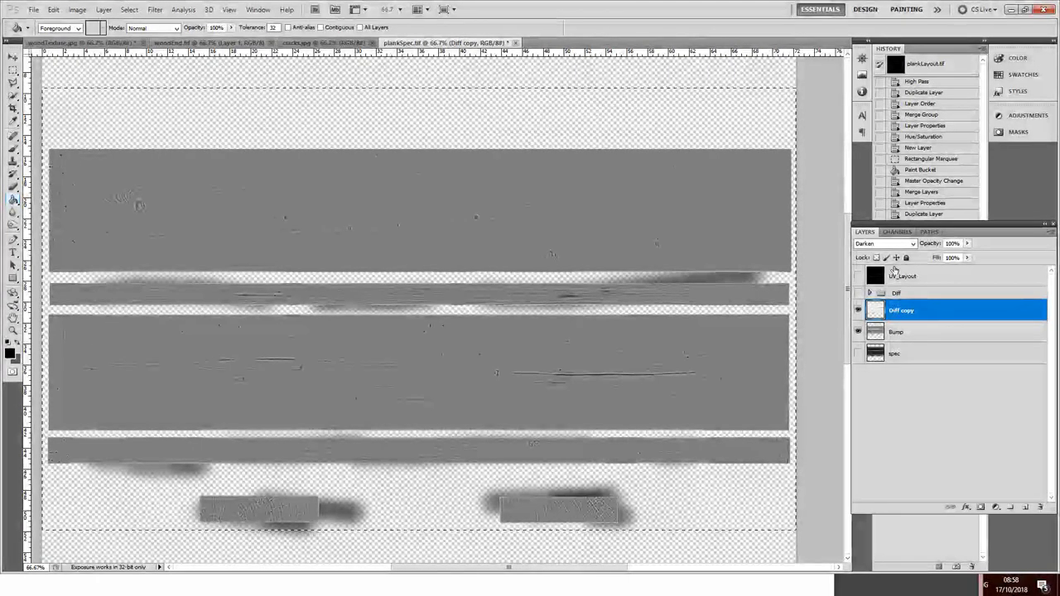
Create a new layer group named Bump and place it just above Diff copy
left_click(34, 9)
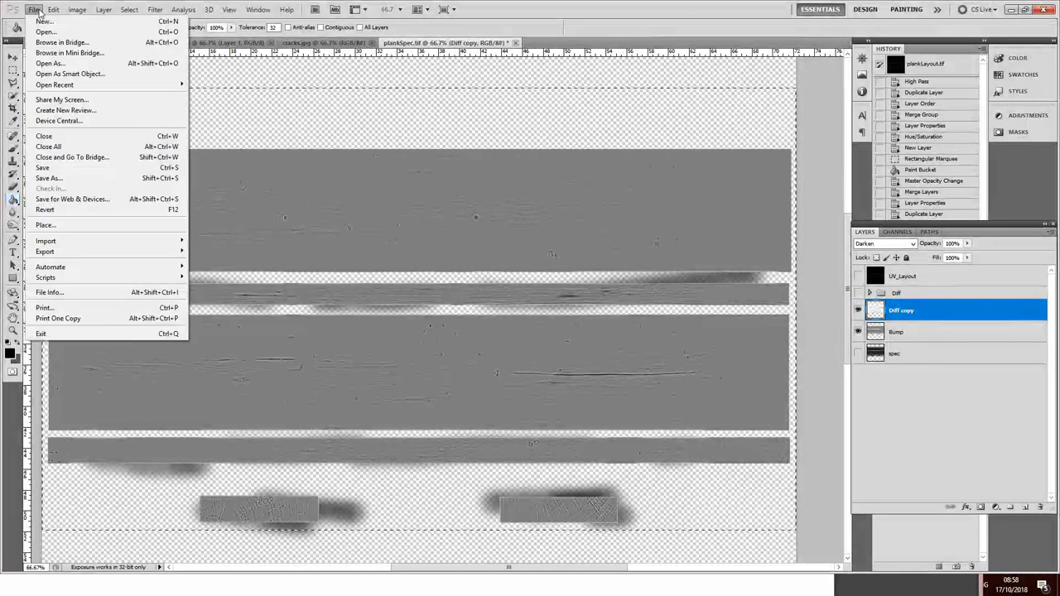
key("Escape")
left_click(918, 400)
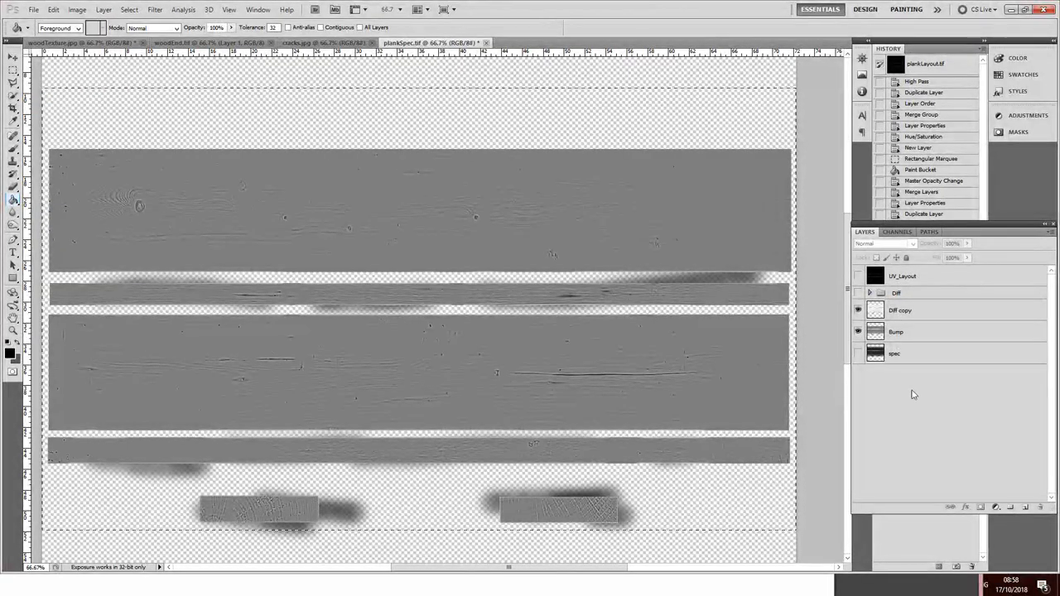
left_click(1011, 508)
double_click(903, 272)
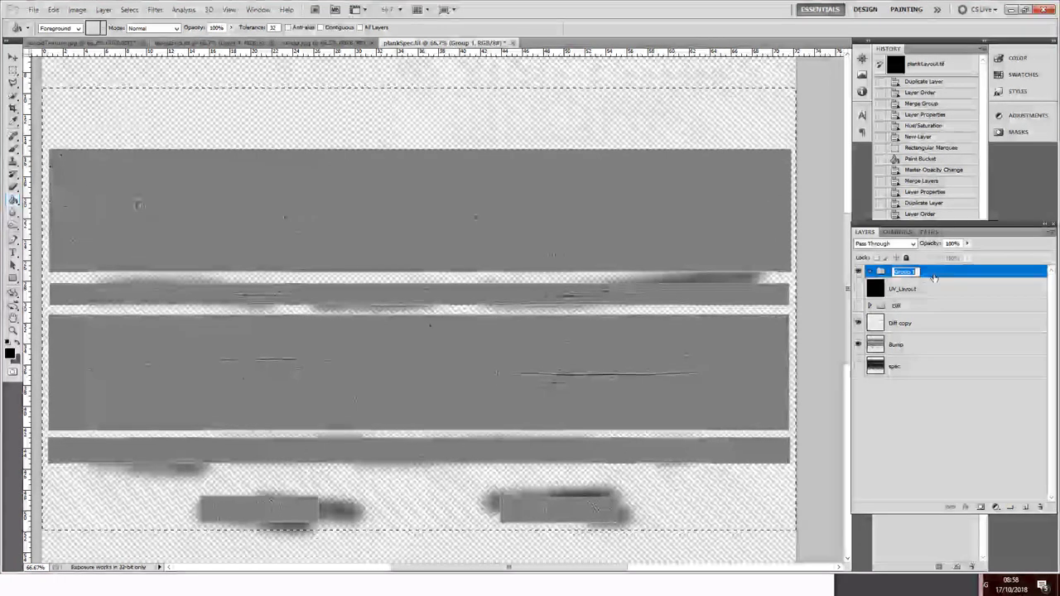
type("Bump")
key("Return")
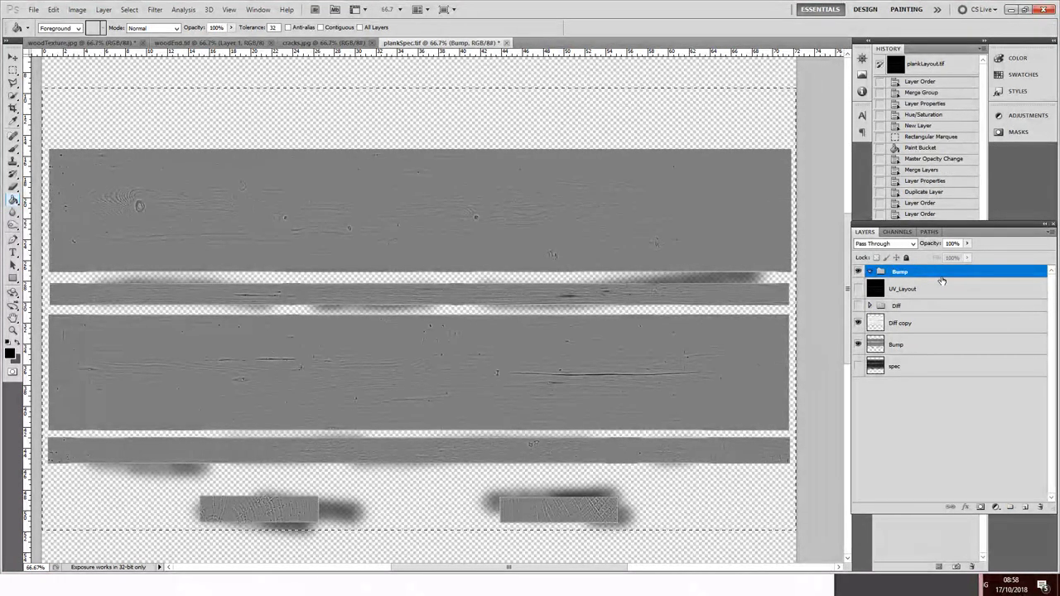
left_click_drag(881, 273, 908, 340)
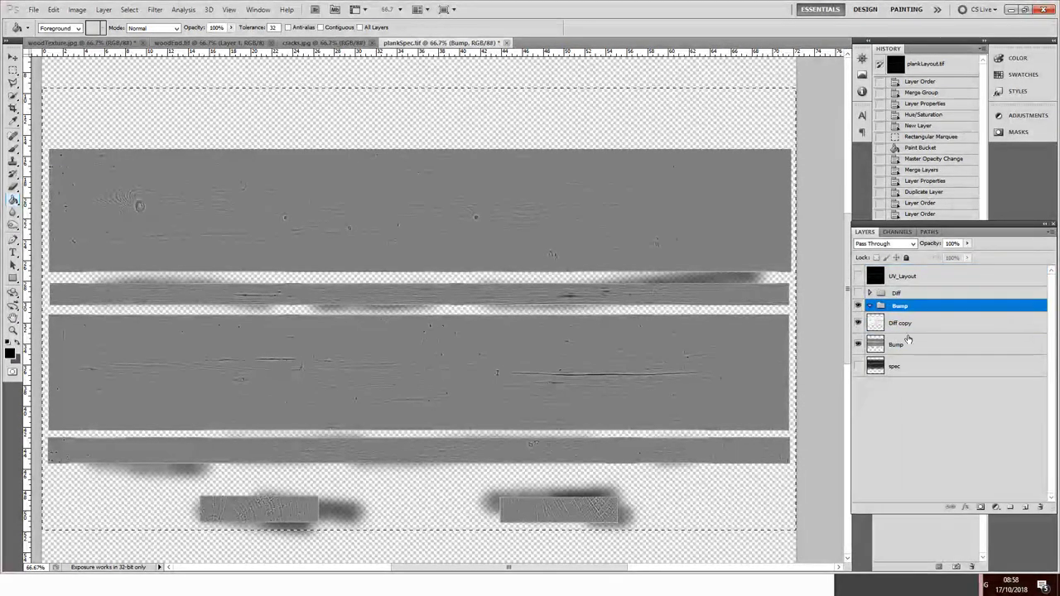
Rename the Diff copy layer to 'big bumps'
left_click(903, 325)
double_click(902, 324)
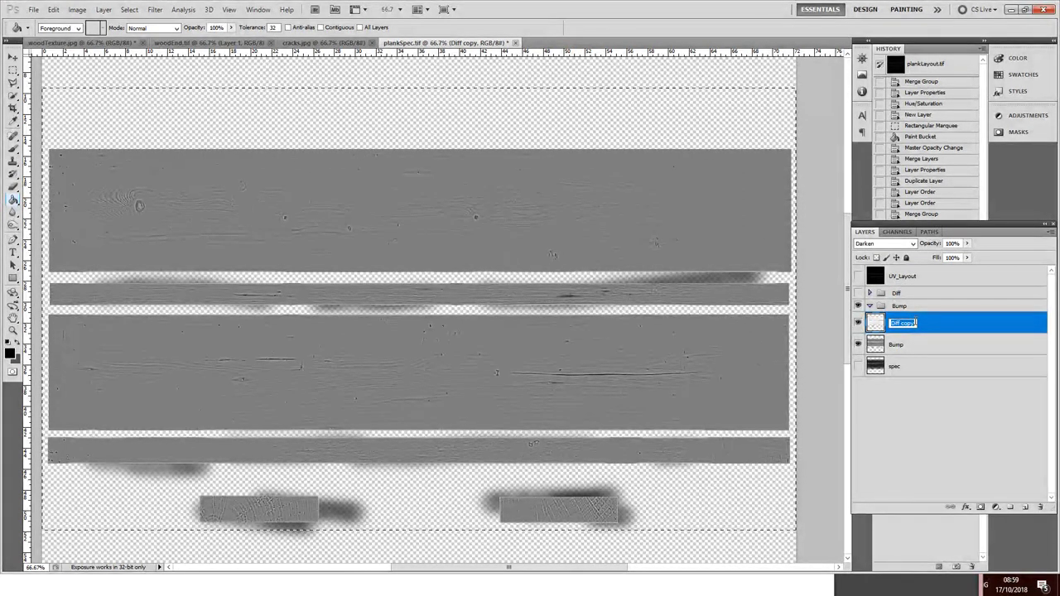
type("big bumps")
key("Return")
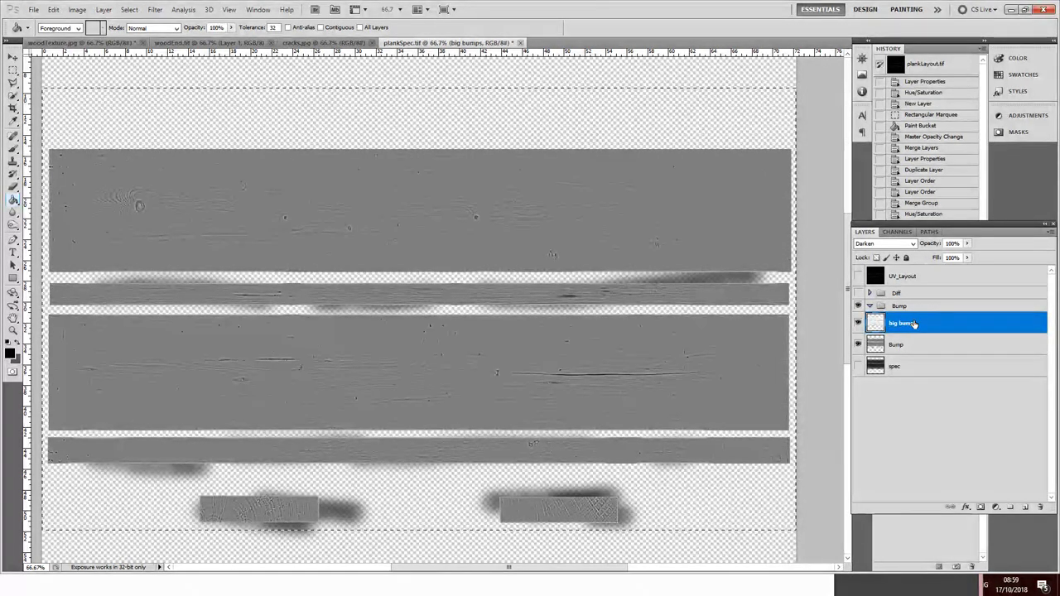
Move the big bumps and Bump layers into the Bump group
left_click(899, 346, "shift")
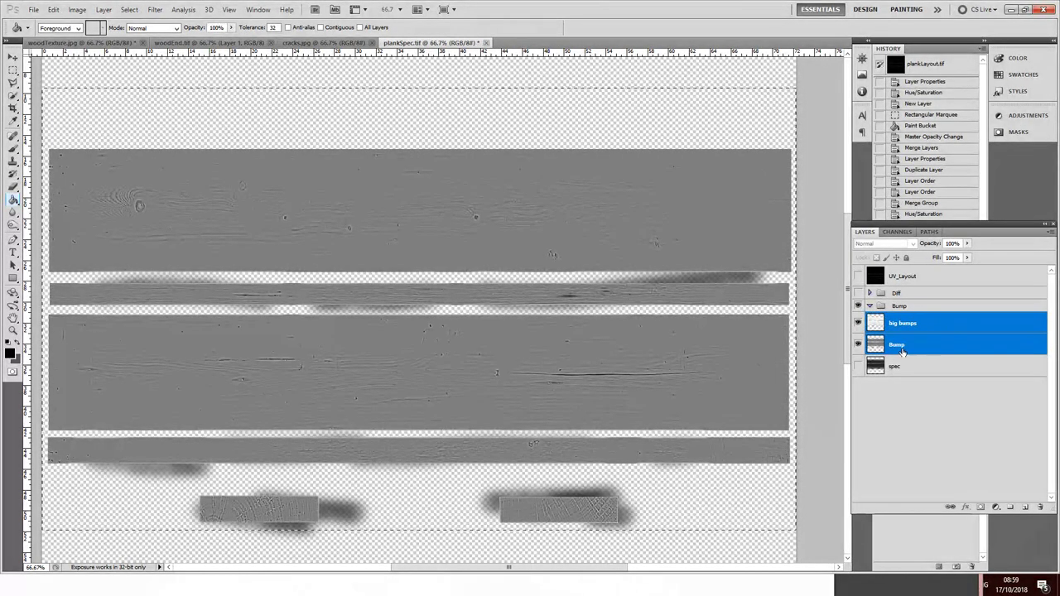
left_click(914, 348)
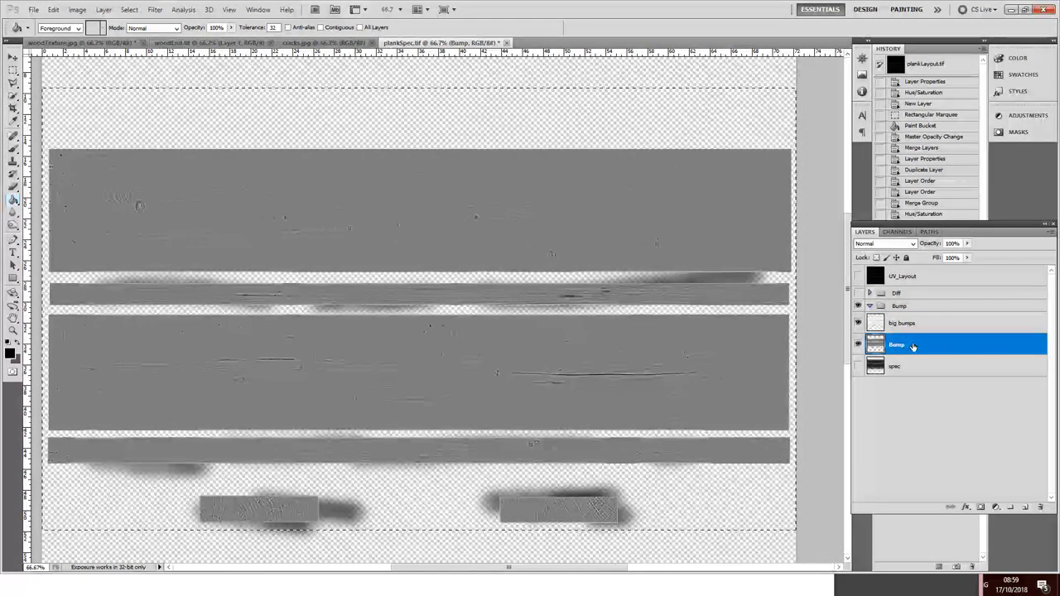
left_click(904, 324)
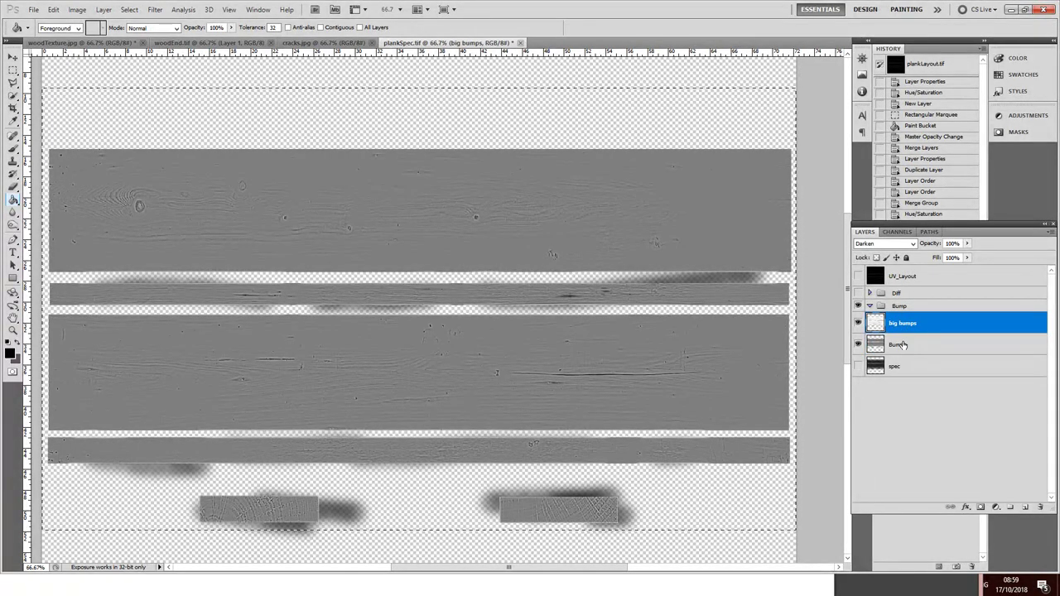
left_click(899, 346, "ctrl")
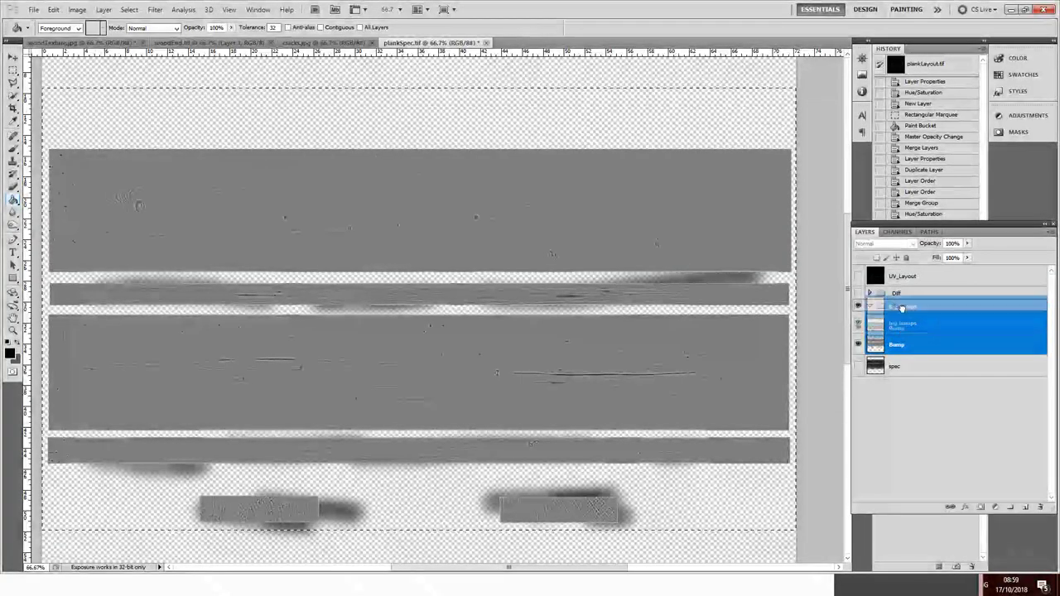
left_click_drag(901, 306, 900, 306)
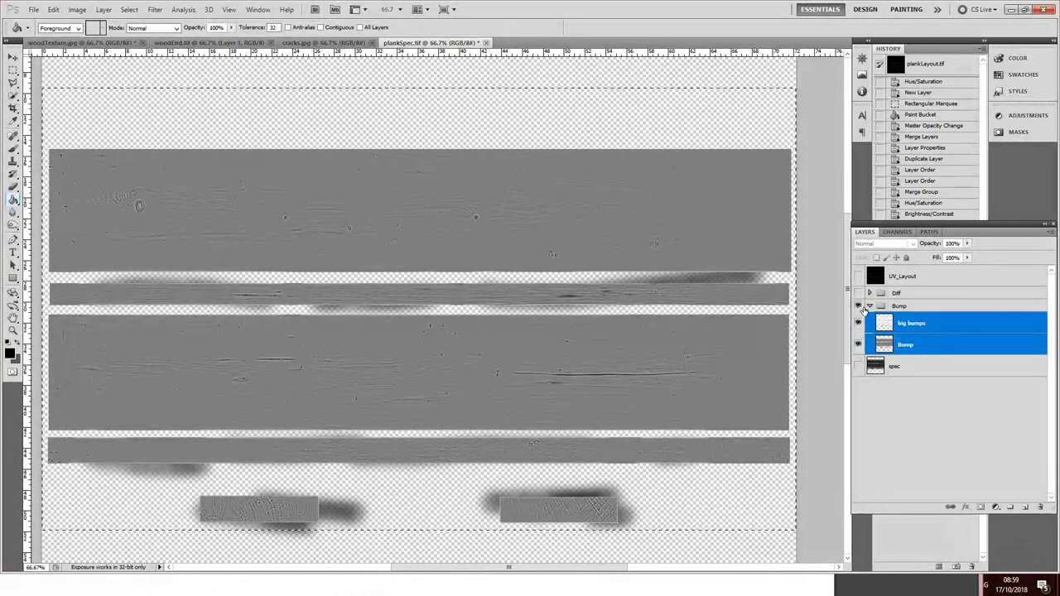
Save the layered document as a TIFF, replacing plankBump.tif with default TIFF options
left_click(33, 9)
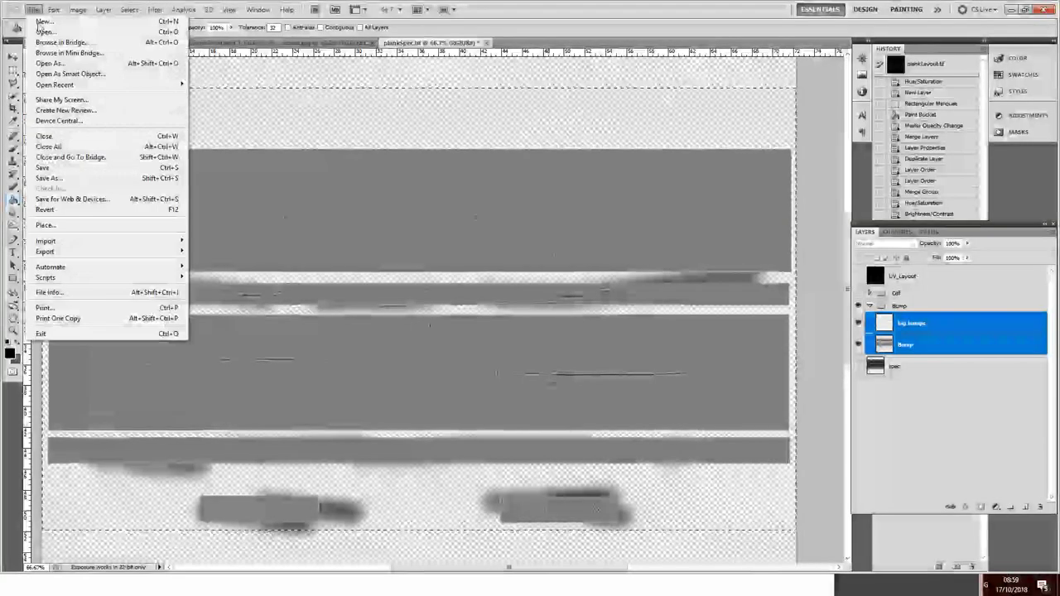
left_click(77, 179)
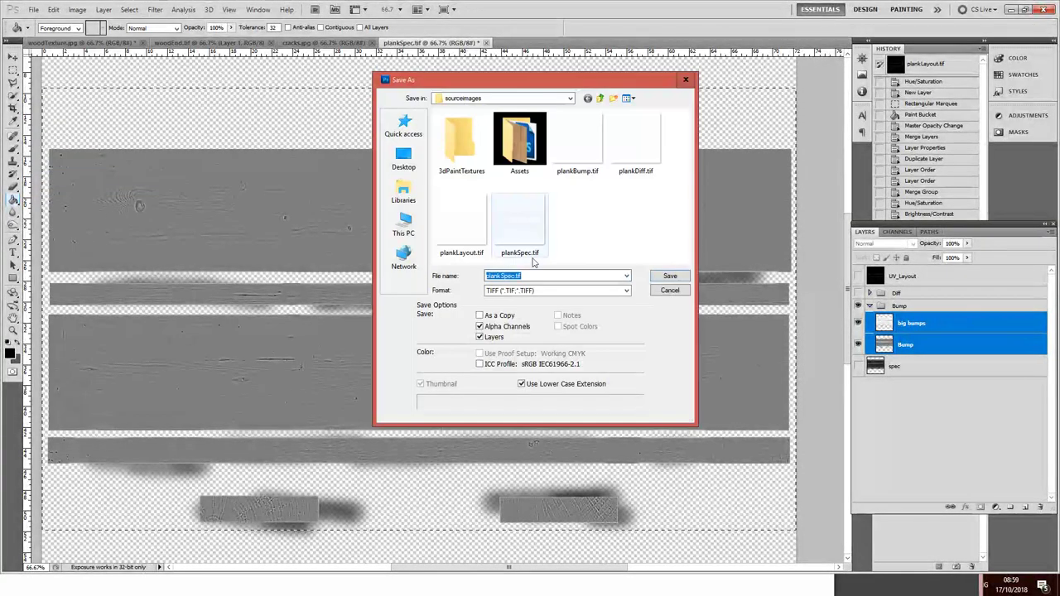
left_click(577, 158)
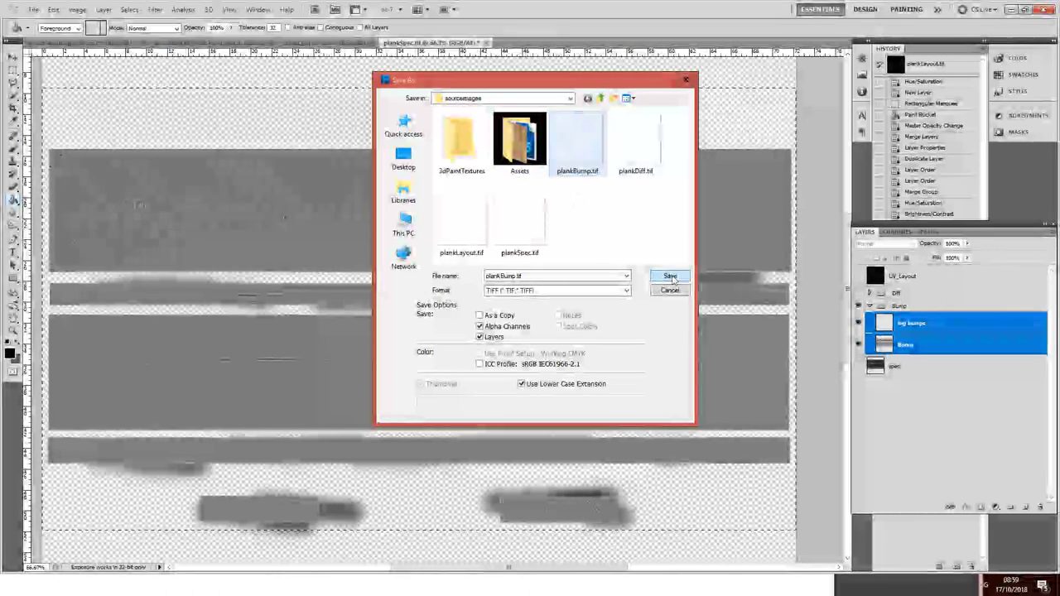
double_click(555, 168)
left_click(529, 216)
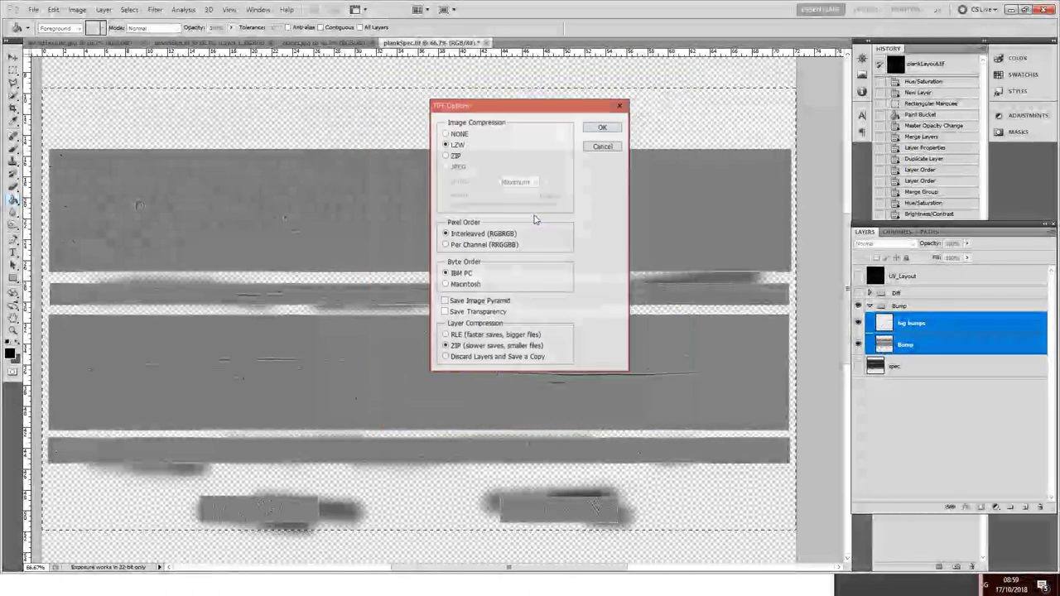
left_click(600, 129)
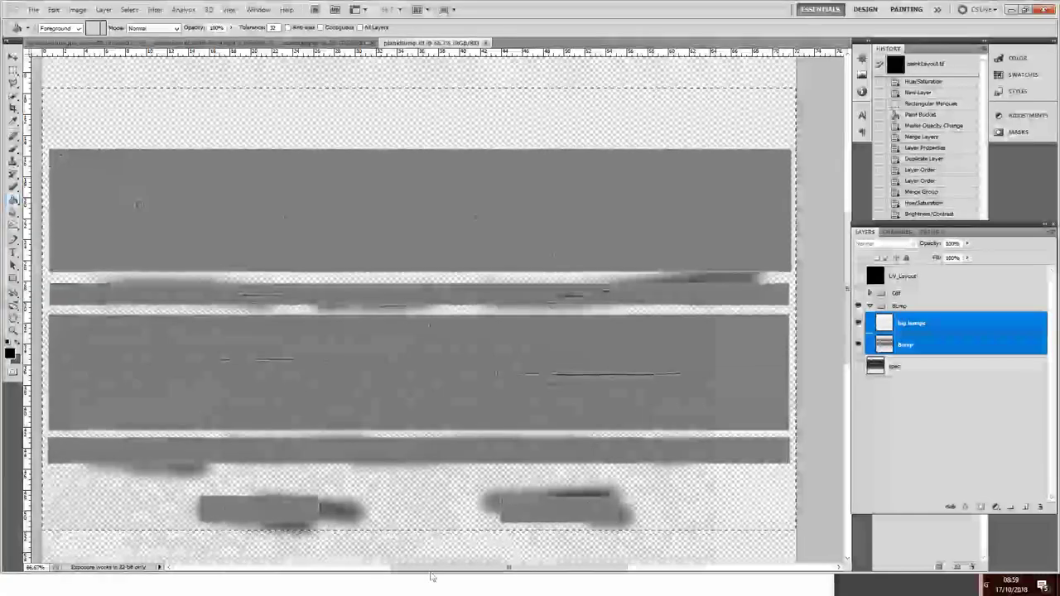
key("super")
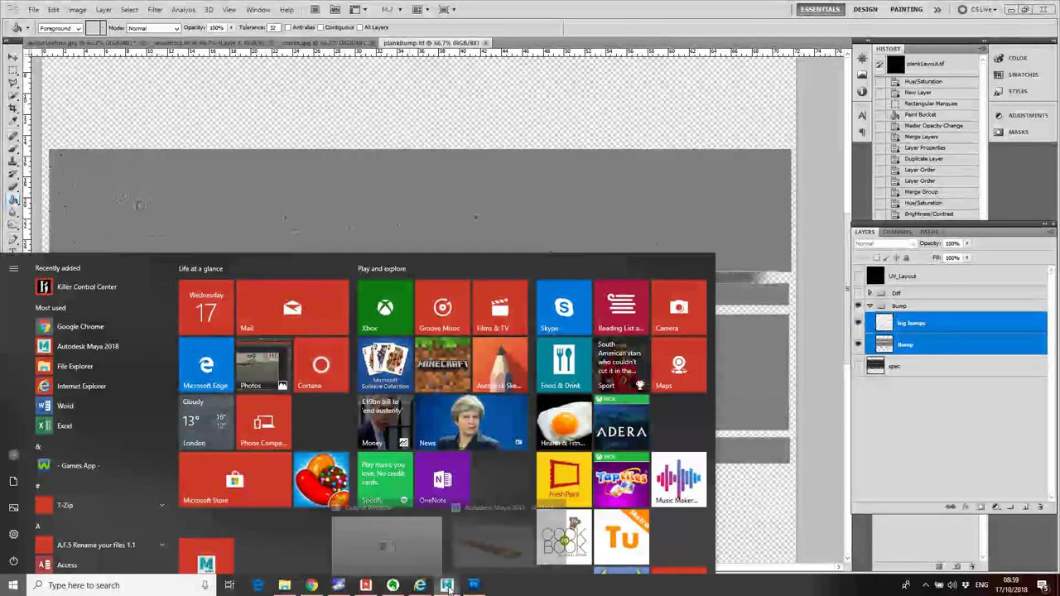
In Maya, reload plankBump.tif in the bump file3 node and render the plank with Arnold
left_click(493, 548)
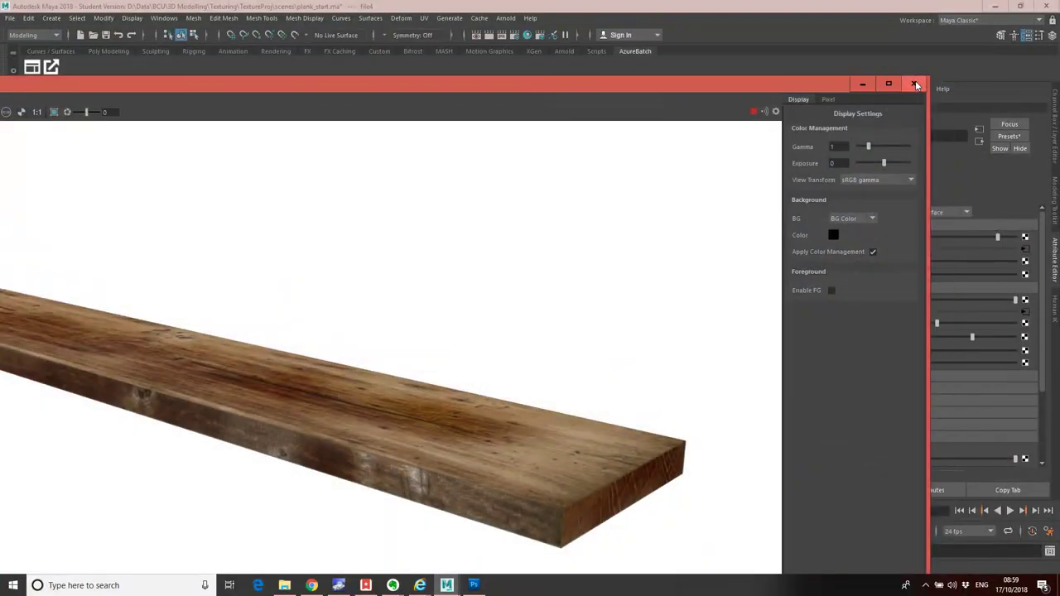
left_click(917, 86)
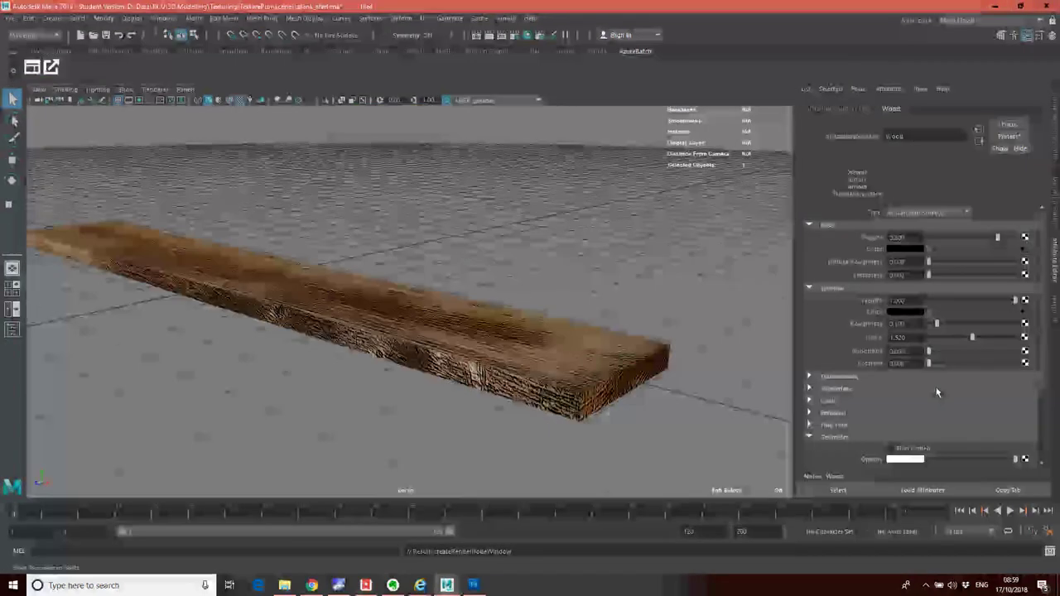
scroll(874, 323, "down", 2)
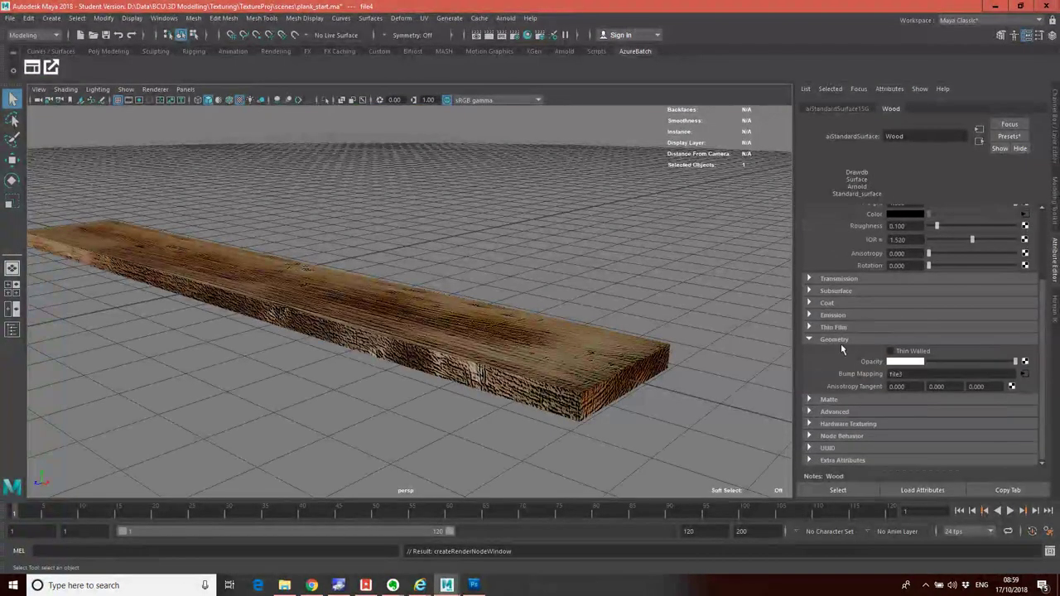
left_click(1024, 375)
left_click(906, 277)
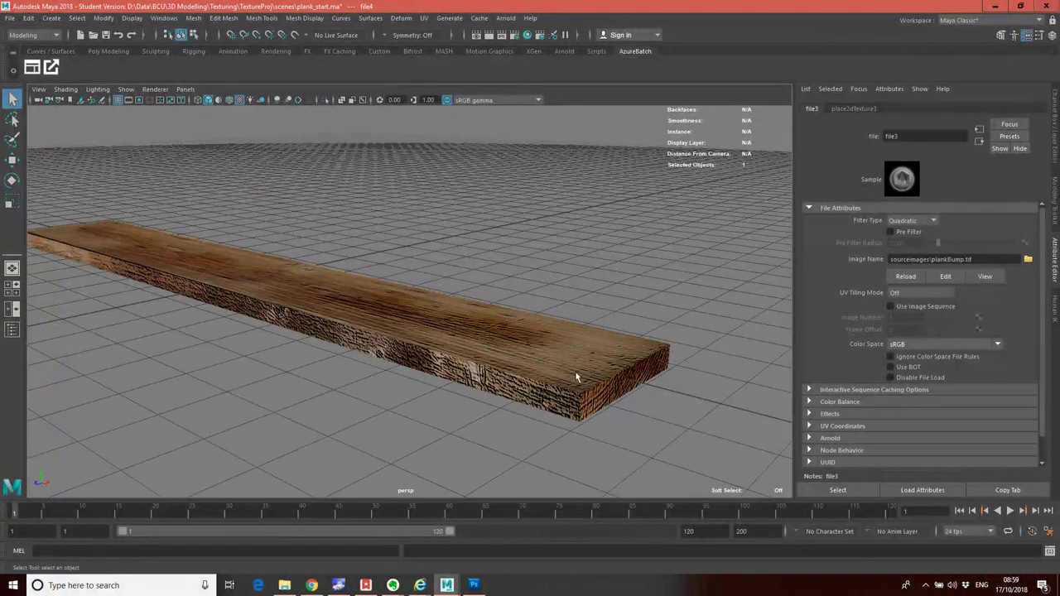
left_click(505, 18)
left_click(515, 39)
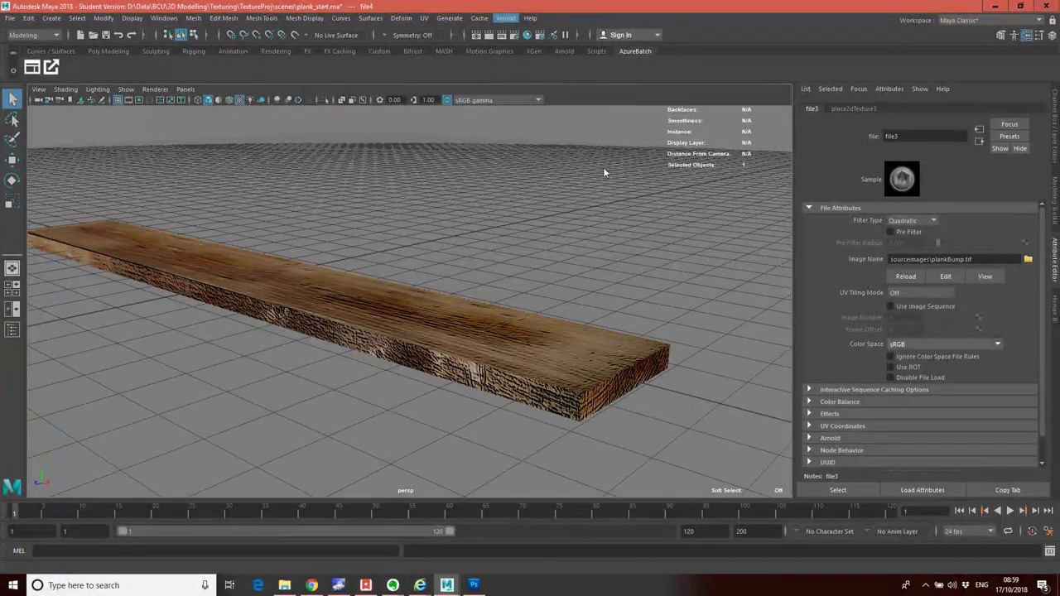